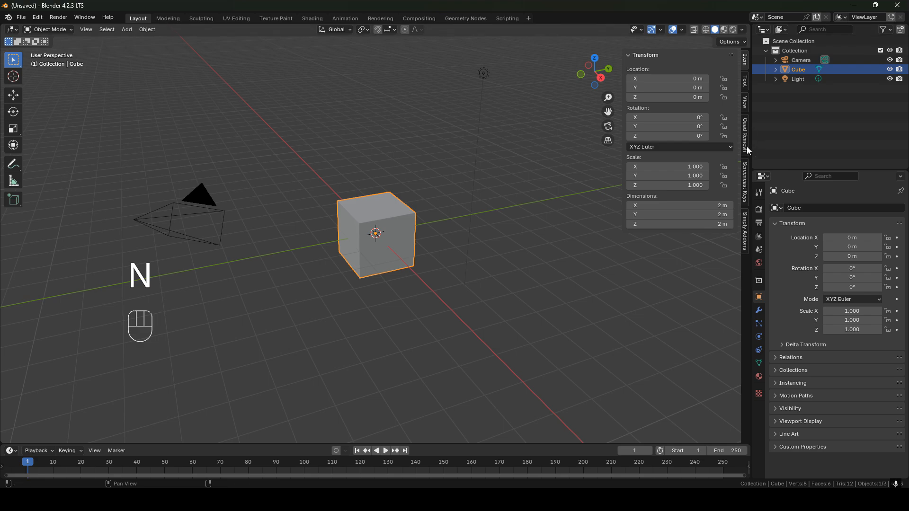
left_click(747, 180)
left_click(659, 121)
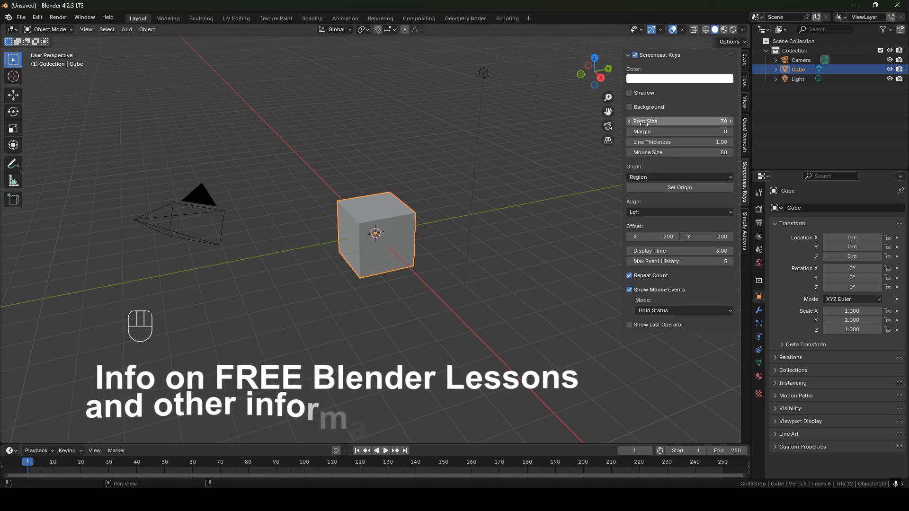
left_click(659, 124)
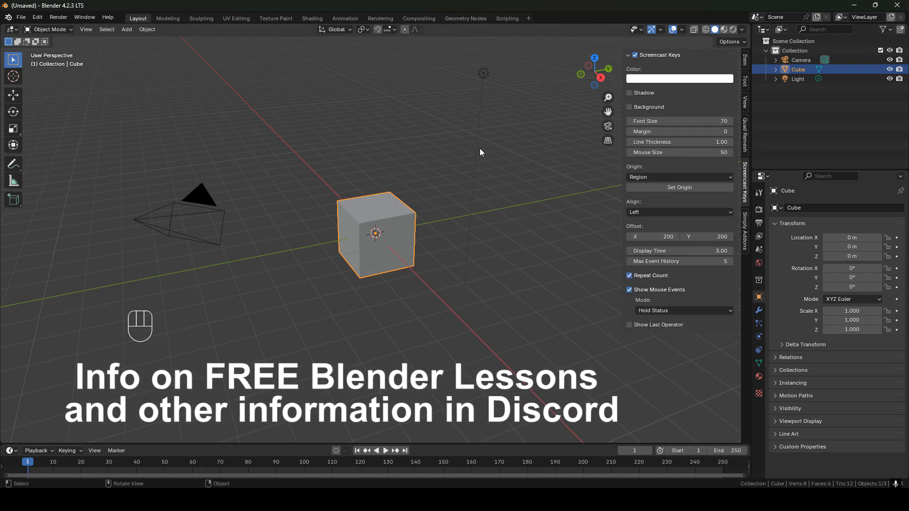
key("m")
key("n")
Delete all default objects in the scene: the camera, the cube and the light.
middle_click_drag(398, 242, 425, 294, "shift")
key("a")
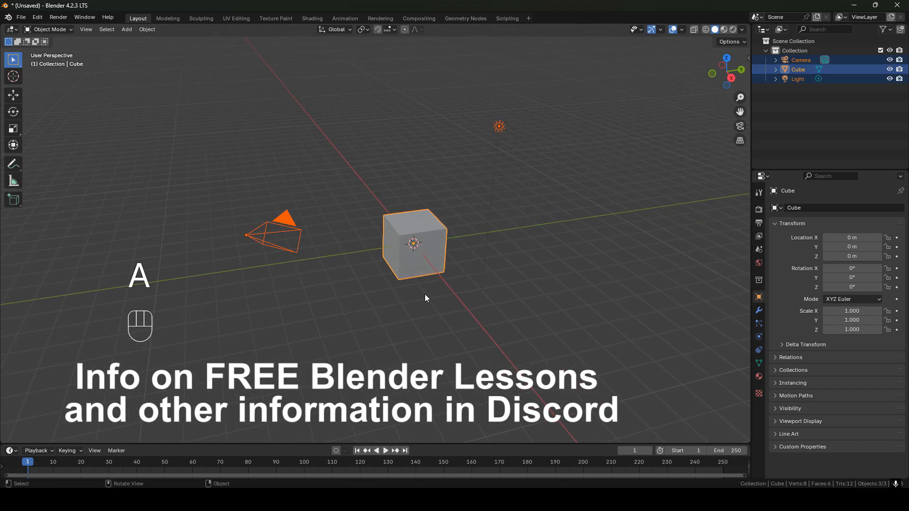
middle_click_drag(426, 295, 434, 294)
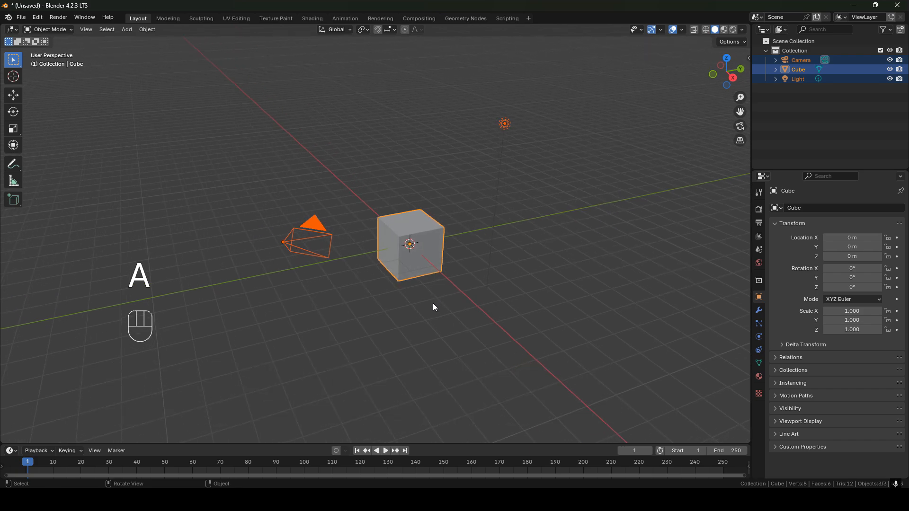
key("x")
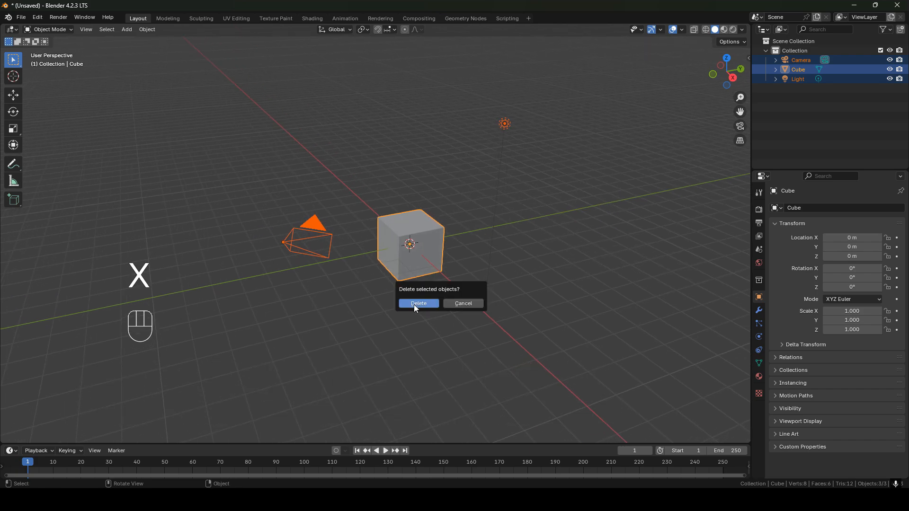
left_click(416, 307)
Add 2_seater_couch.png from the 2 Seater Couch 3 folder as a reference image.
key("shift+a")
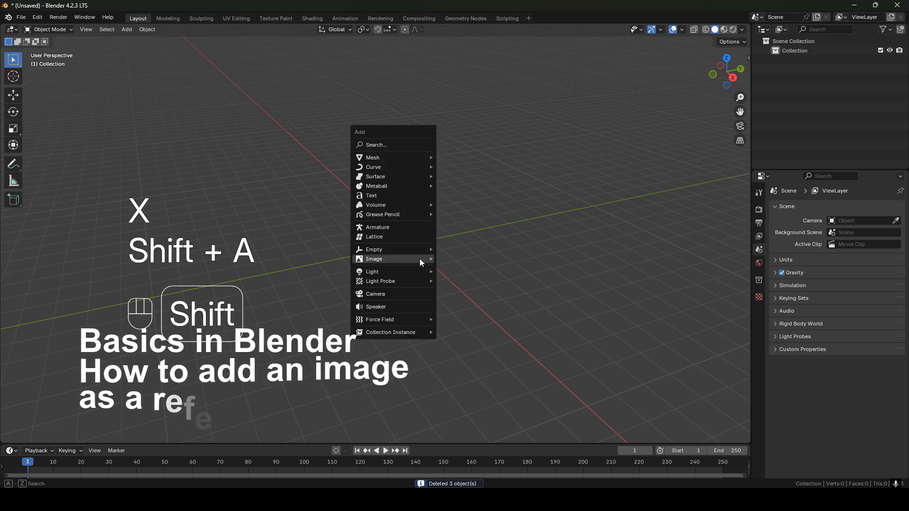
mouse_move(422, 262)
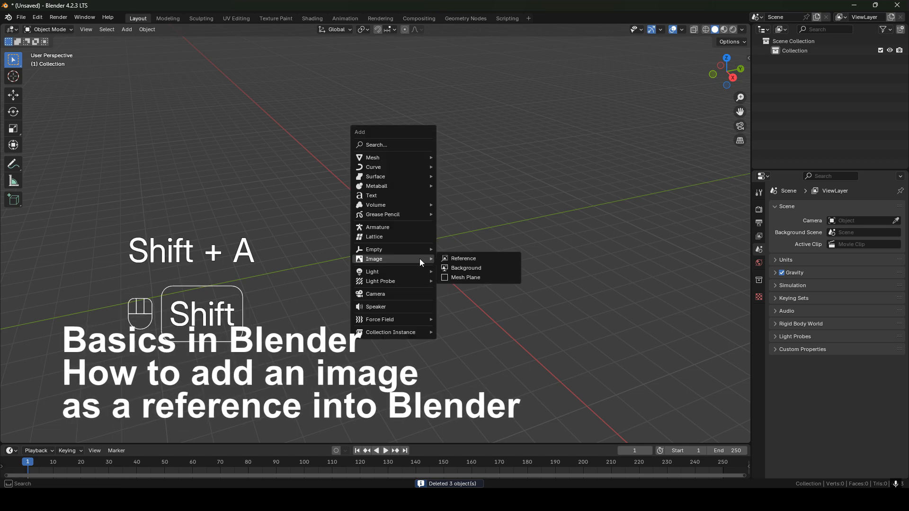
left_click(466, 258)
left_click(218, 315)
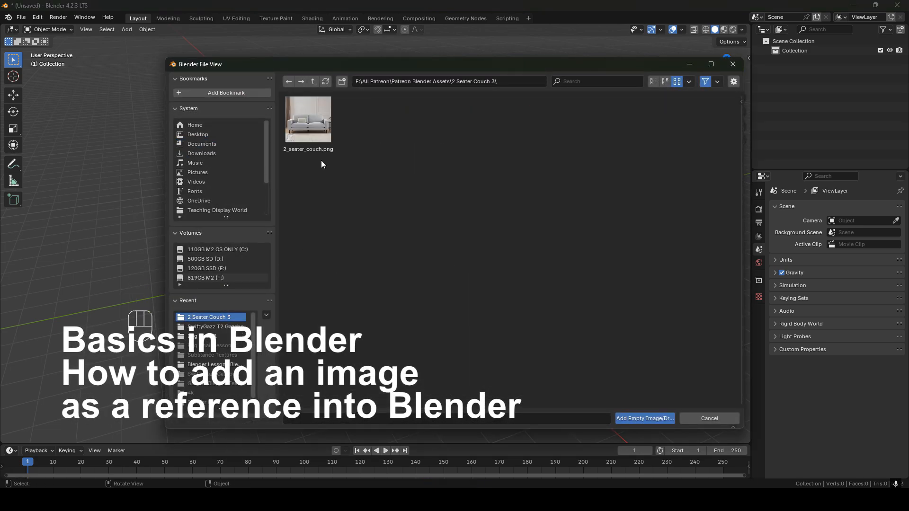
double_click(308, 134)
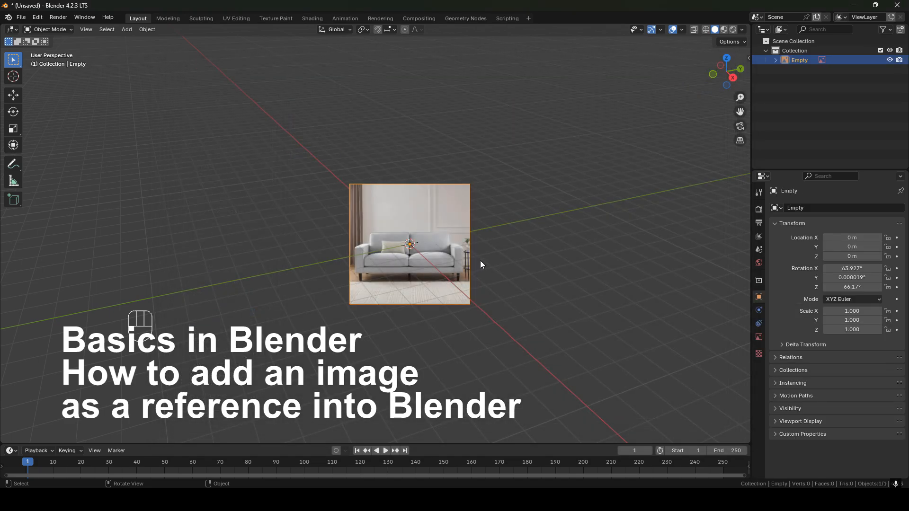
Stand the reference image upright by setting its rotation to X 90°, Y 0° and Z 0°.
middle_click_drag(525, 277, 563, 289)
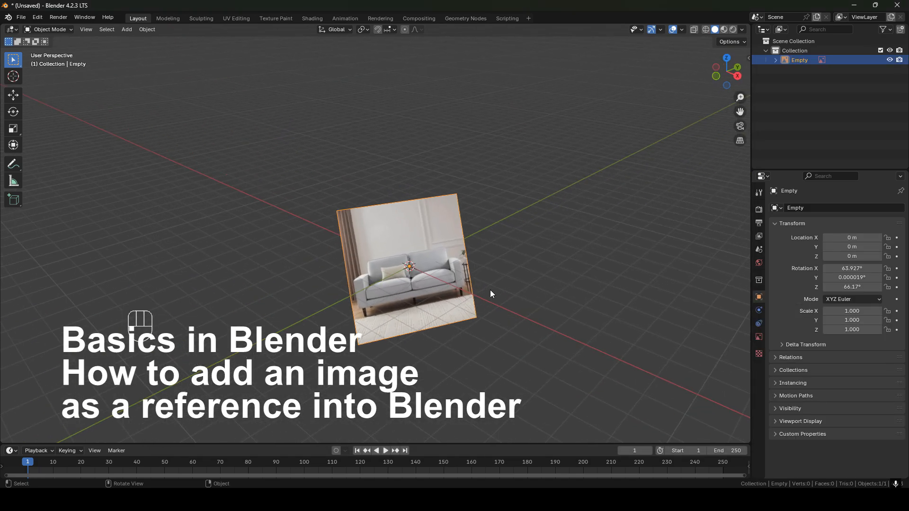
middle_click_drag(491, 291, 508, 281)
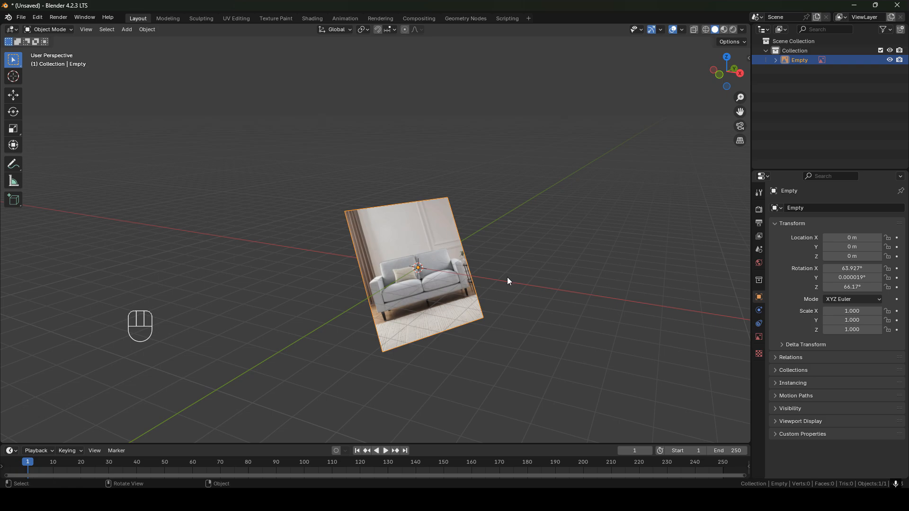
key("n")
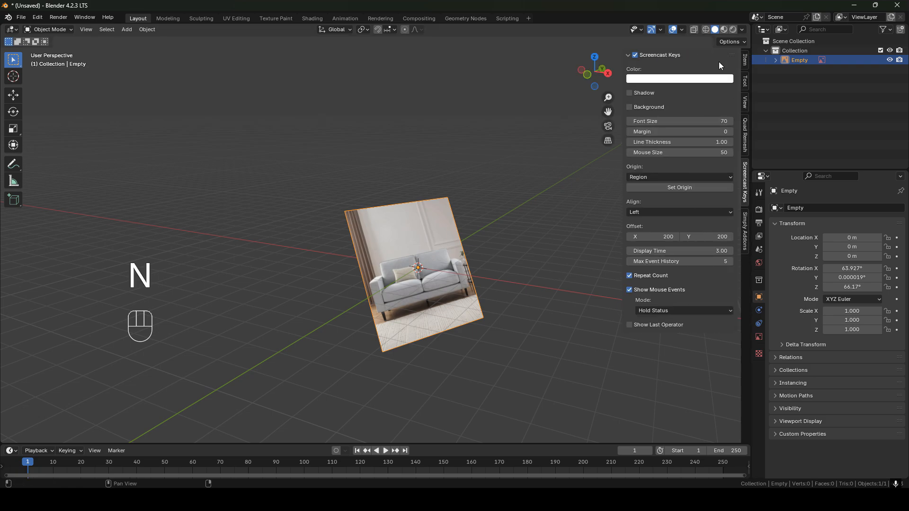
left_click(744, 61)
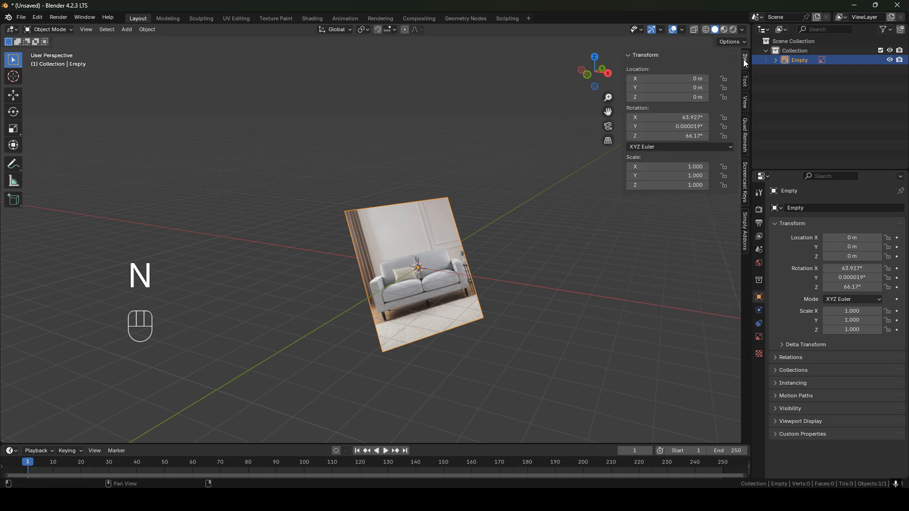
left_click(679, 121)
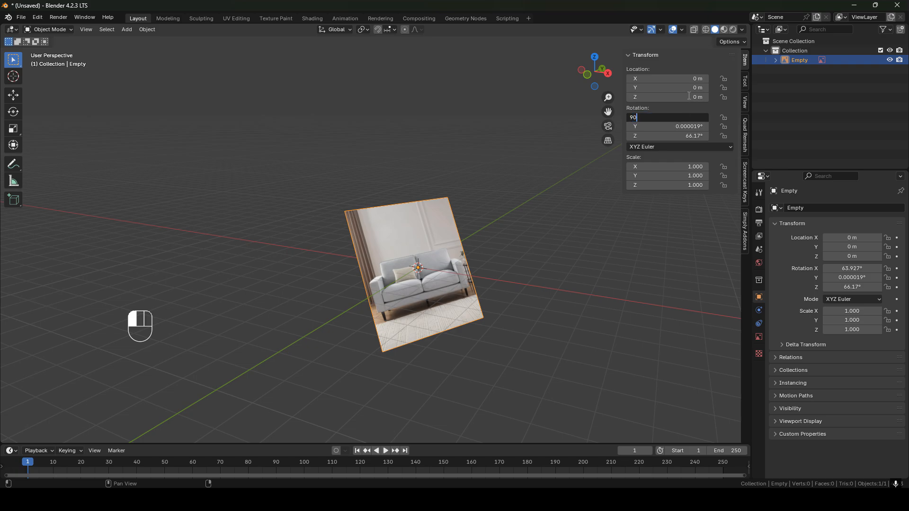
type("90")
key("Return")
left_click(677, 127)
type("0")
key("Return")
key("Return")
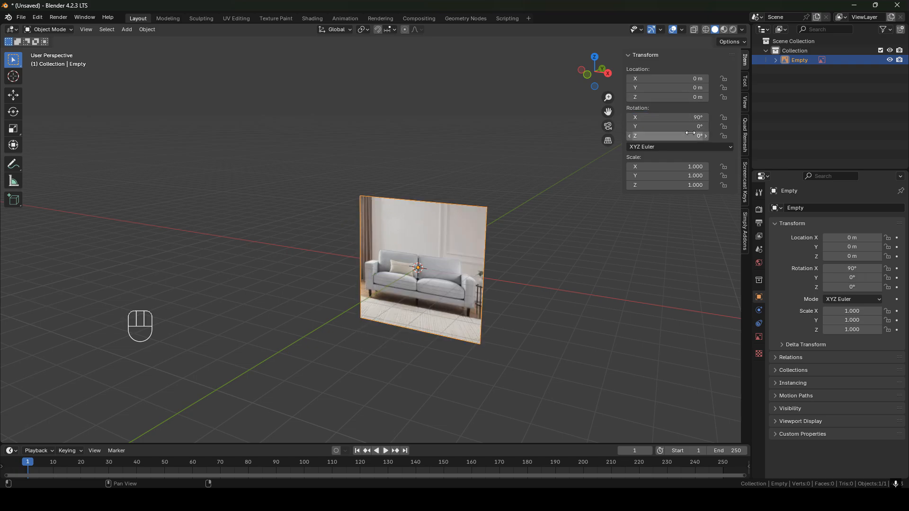
Scale the couch reference image uniformly by a factor of 3.
middle_click_drag(444, 290, 532, 291)
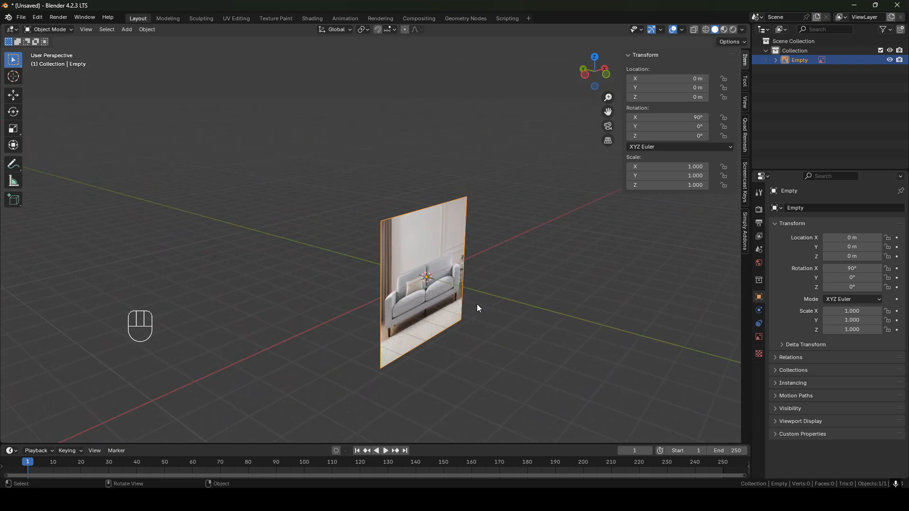
key("s")
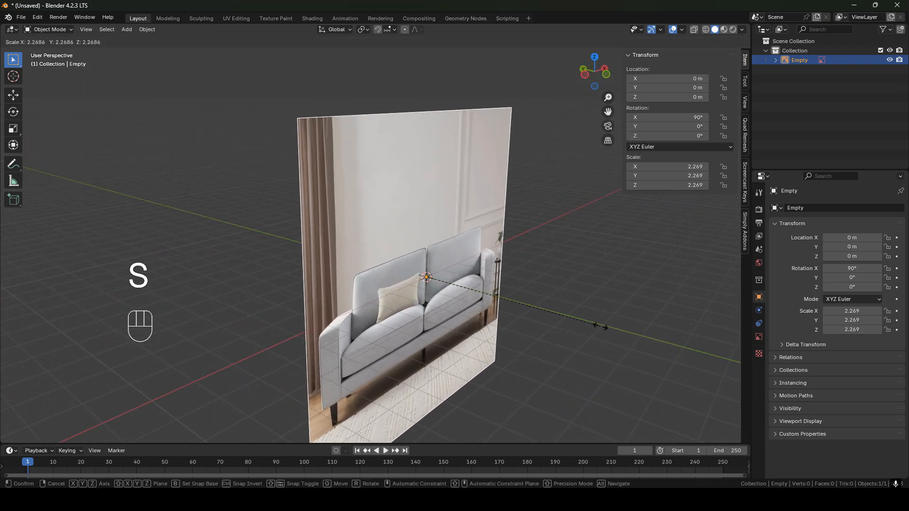
key("3")
left_click(606, 324)
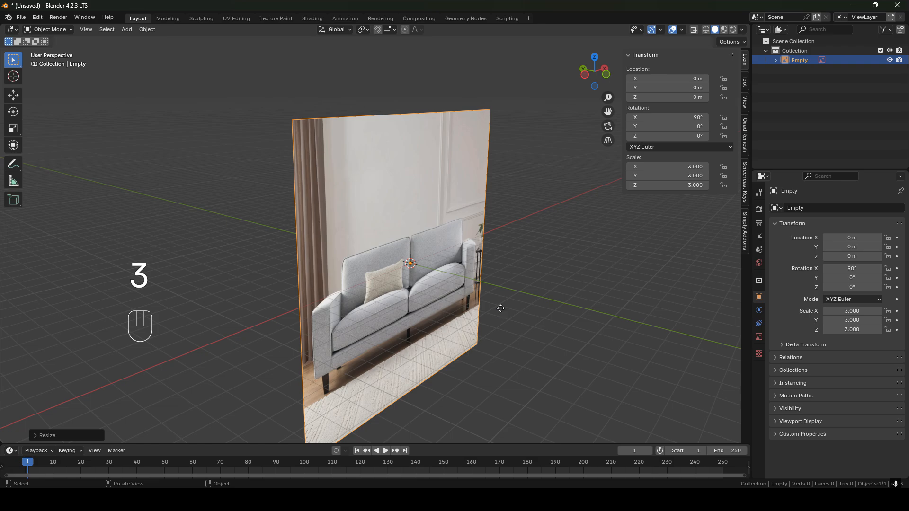
Move the reference image back about 16.3 m along Y and up about 6.2 m along Z, and hide the sidebar.
key("g")
key("z")
key("y")
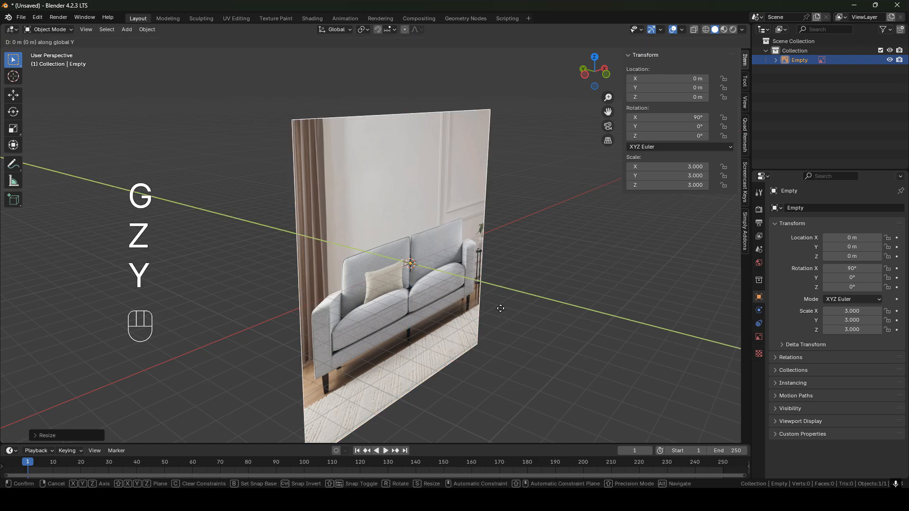
left_click(315, 272)
key("g")
key("z")
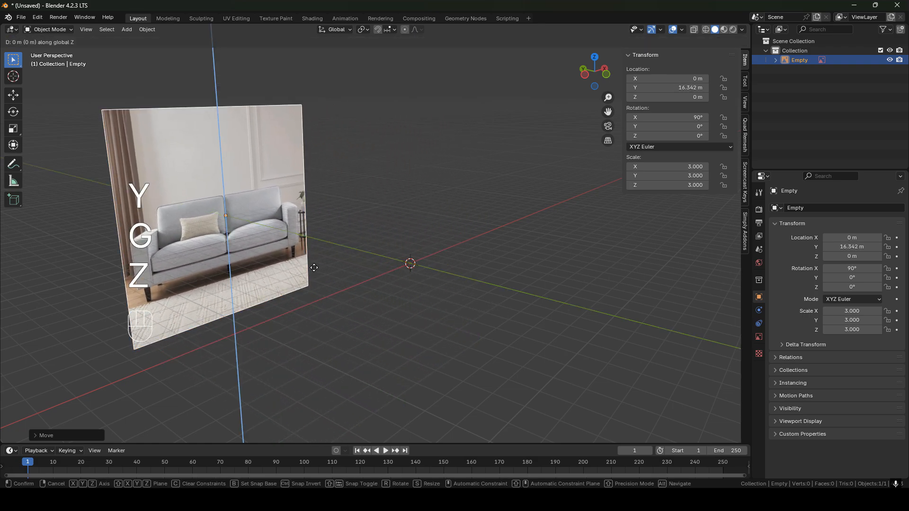
left_click(321, 211)
middle_click_drag(320, 211, 438, 226, "shift")
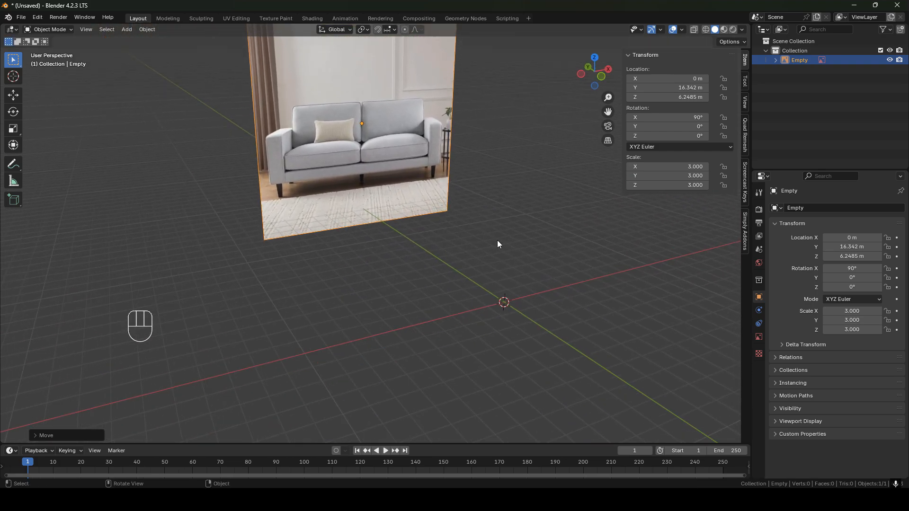
key("n")
Deselect the reference image and add a mesh cube at the world origin.
middle_click_drag(552, 327, 551, 342, "shift")
left_click(572, 303)
middle_click_drag(572, 300, 480, 293, "shift")
key("shift+a")
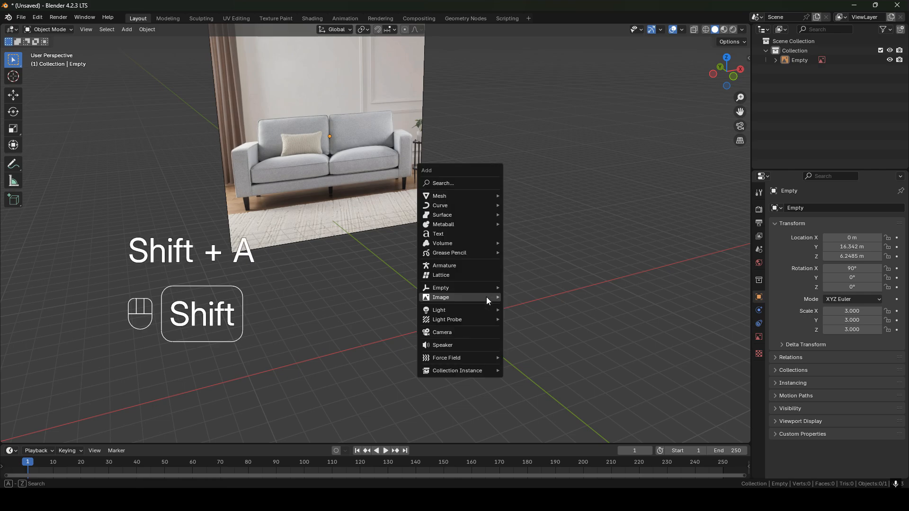
mouse_move(465, 198)
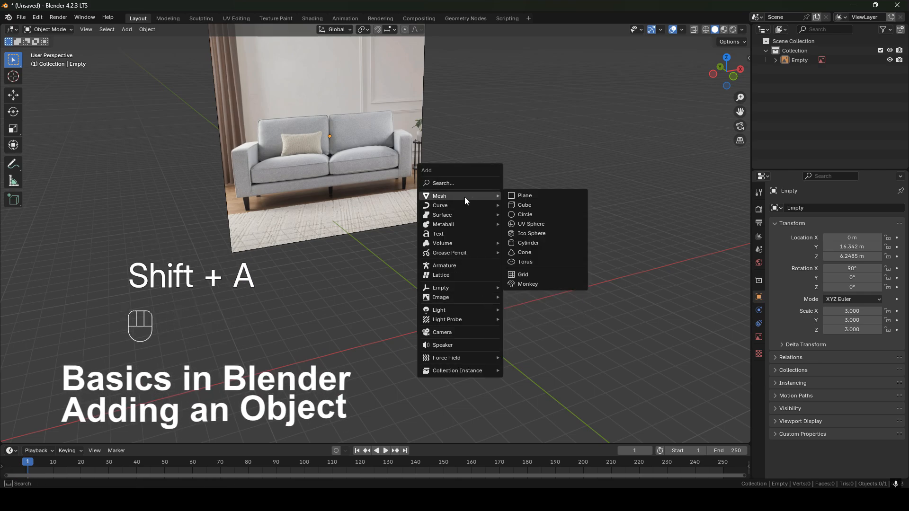
left_click(541, 203)
Scale the cube by a factor of 6 along the X axis.
middle_click_drag(441, 359, 414, 306, "shift")
scroll(441, 265, "up", 2)
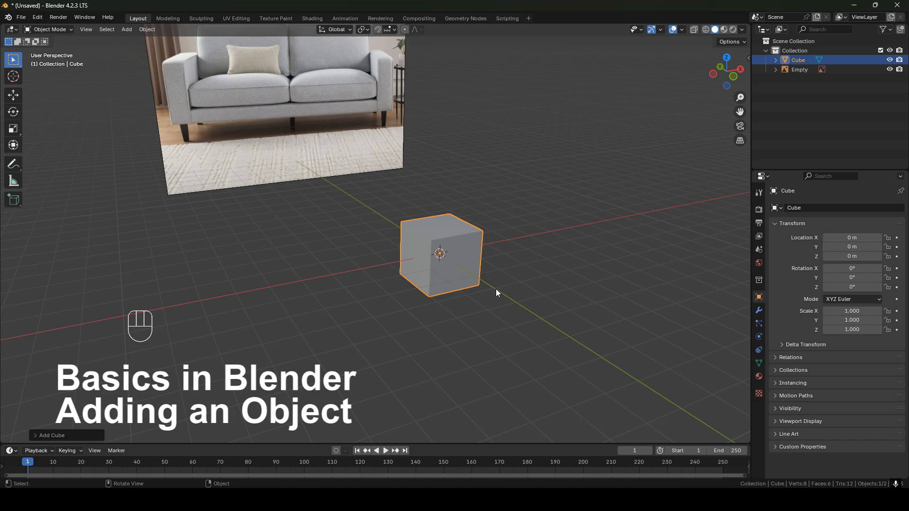
key("s")
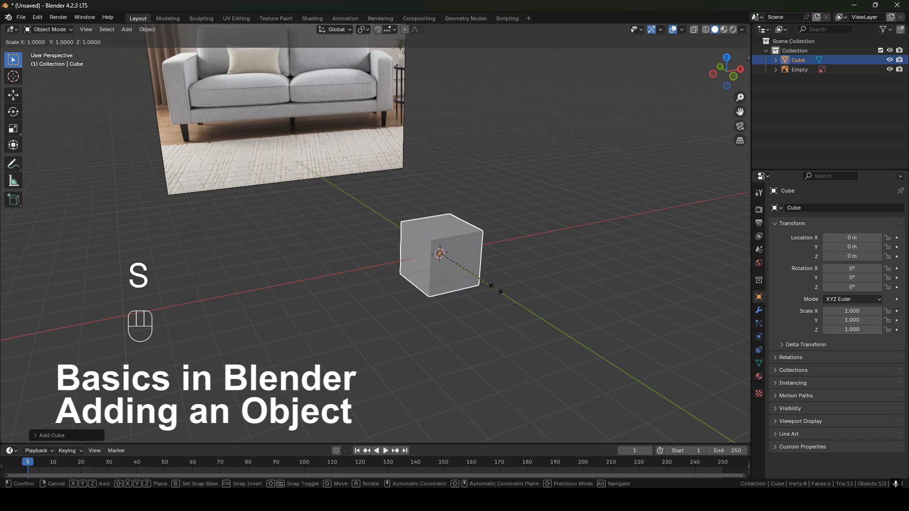
key("x")
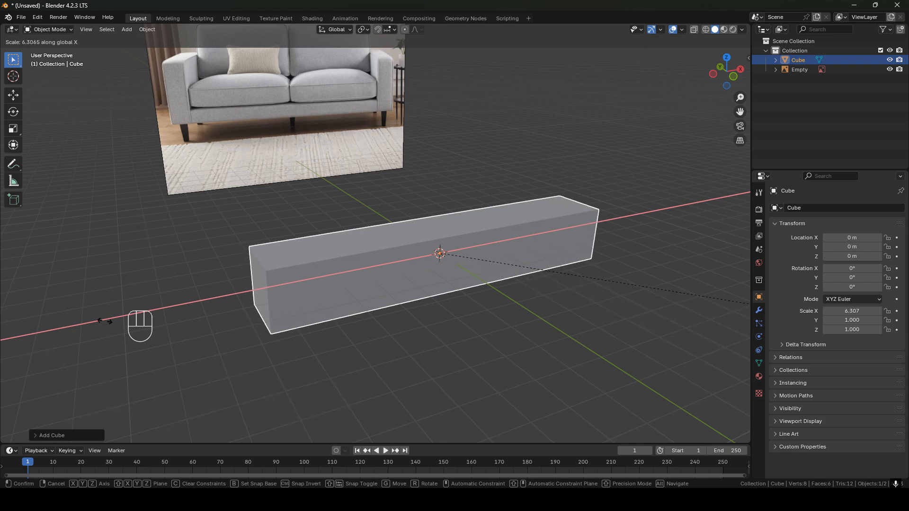
key("6")
key("Return")
Flatten the stretched cube by scaling it to 0.4 along the Z axis.
scroll(326, 288, "down", 3)
middle_click_drag(325, 288, 399, 247)
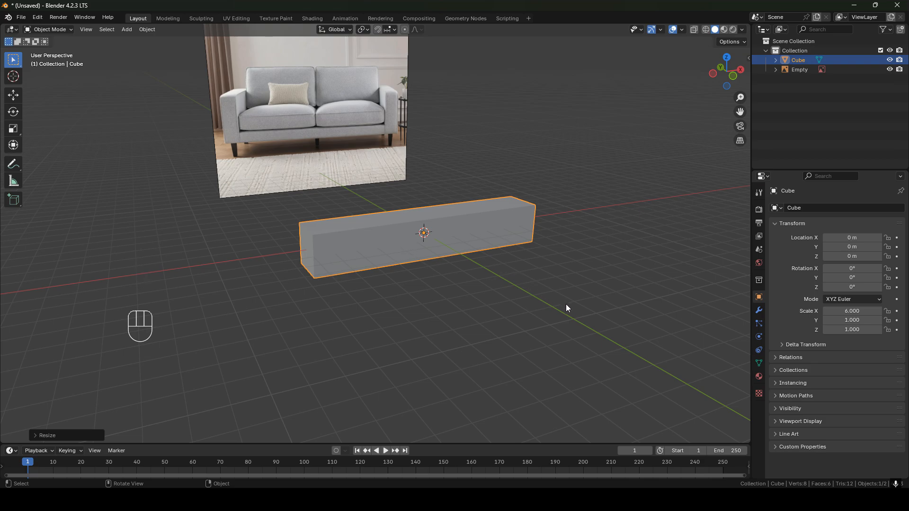
key("s")
key("z")
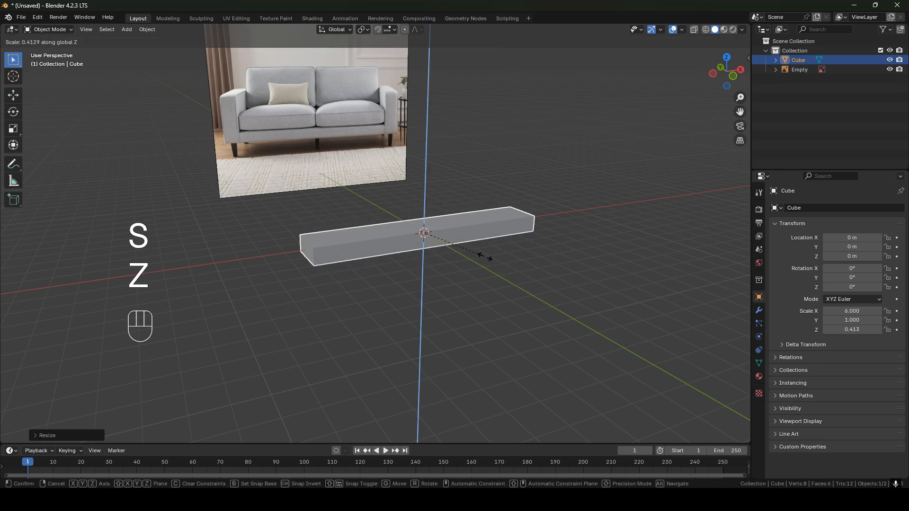
key("KP_0")
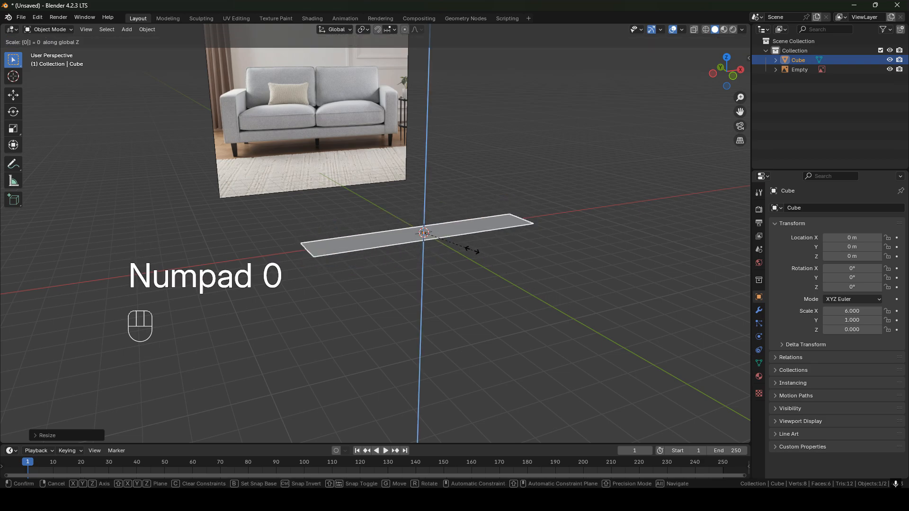
key("KP_Decimal")
key("5")
key("BackSpace")
key("4")
left_click(473, 251)
In Edit Mode, move the long side face nearest the reference image 3 m along Y to deepen the couch base.
middle_click_drag(473, 251, 451, 254)
key("Tab")
middle_click_drag(404, 205, 484, 235)
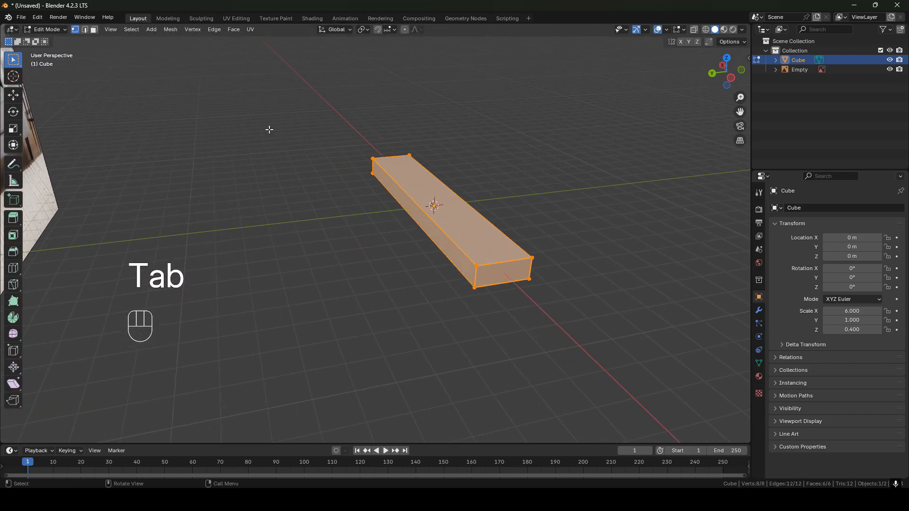
key("3")
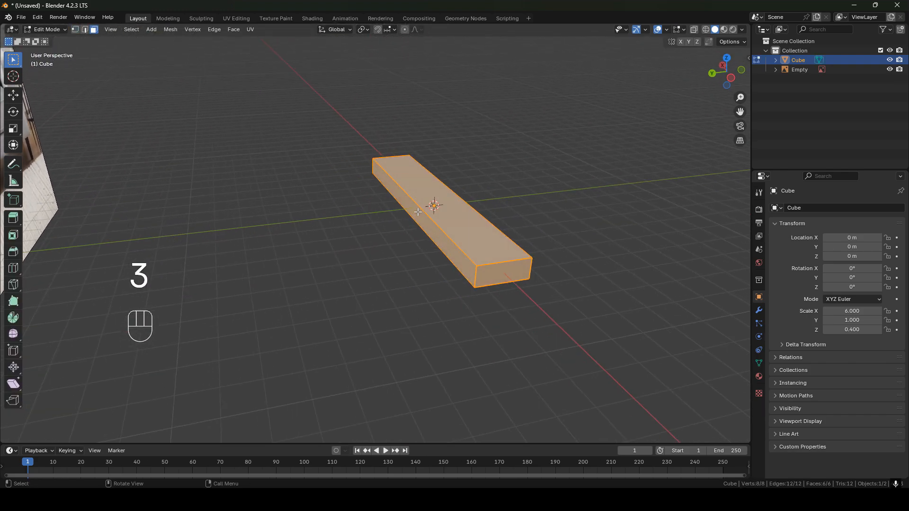
left_click(418, 211)
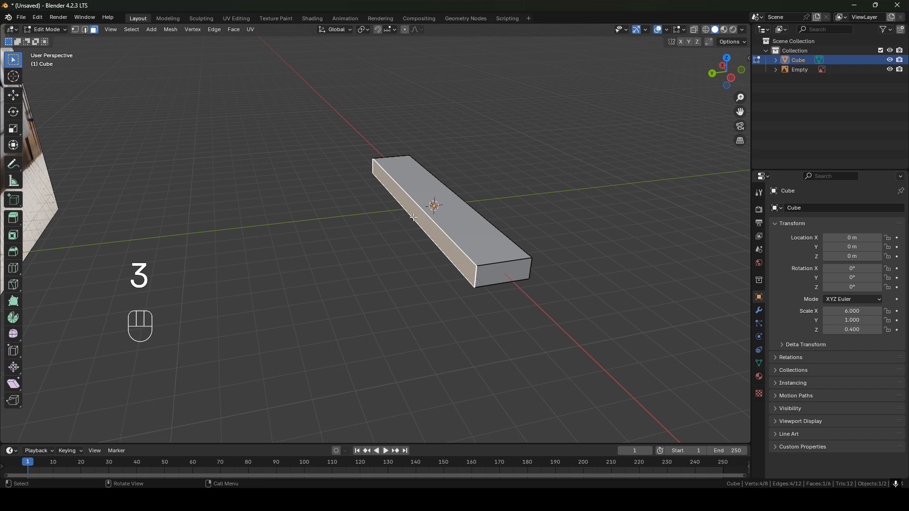
key("g")
key("y")
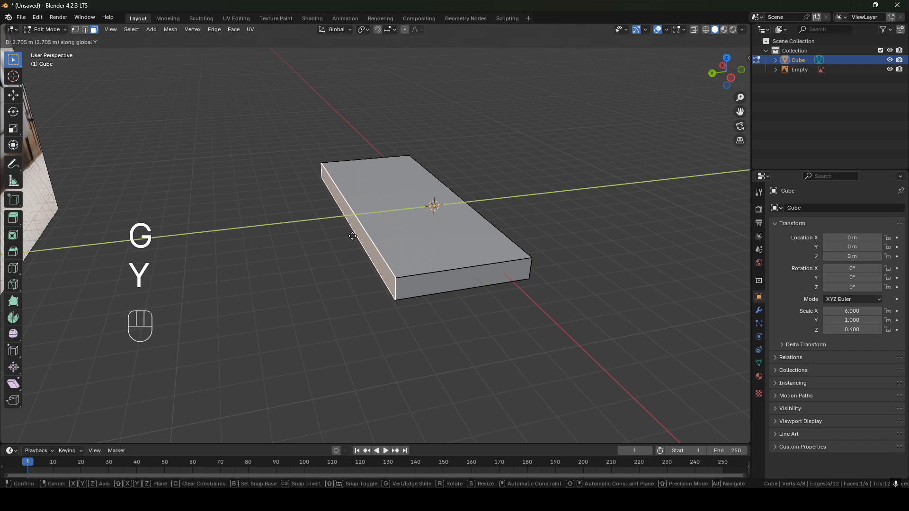
key("3")
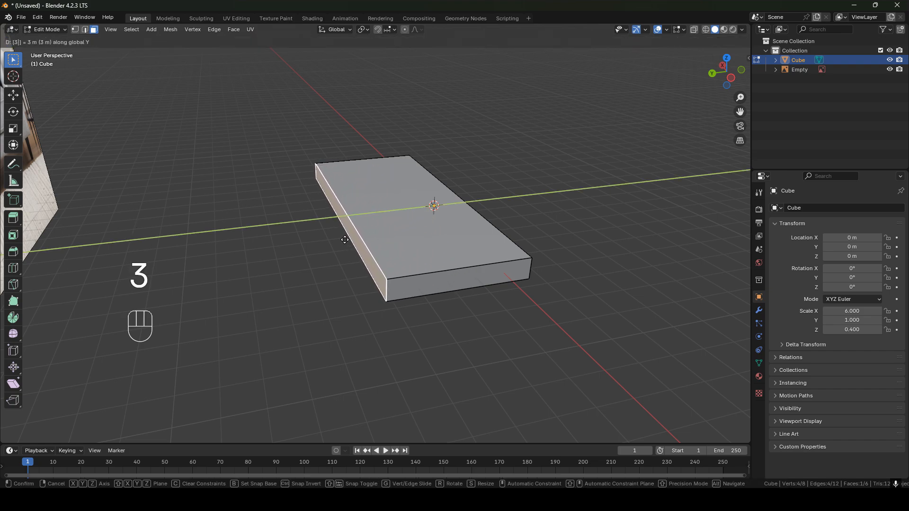
left_click(347, 237)
middle_click_drag(355, 235, 443, 270)
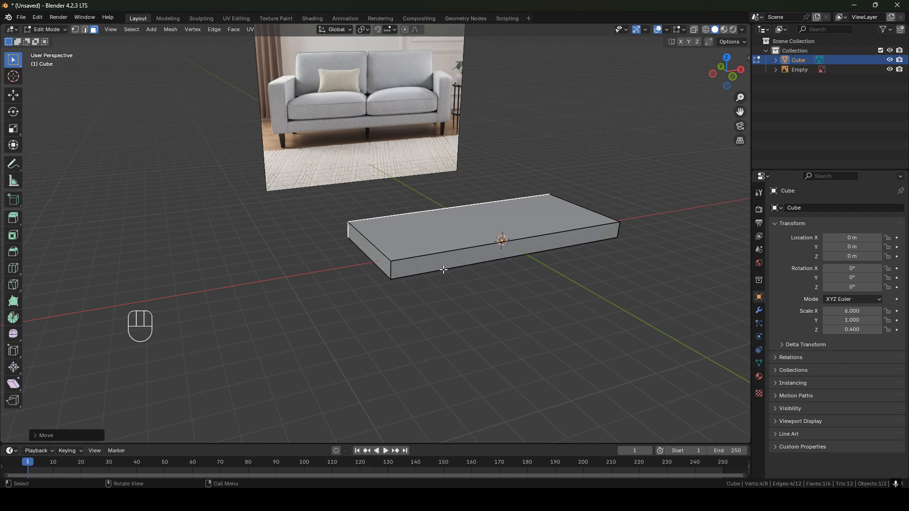
In Edit Mode, delete the two short end faces of the couch base block.
mouse_move(430, 266)
middle_mouse_down("shift")
mouse_move(419, 260)
mouse_move(430, 274)
mouse_move(427, 260)
middle_mouse_up("shift")
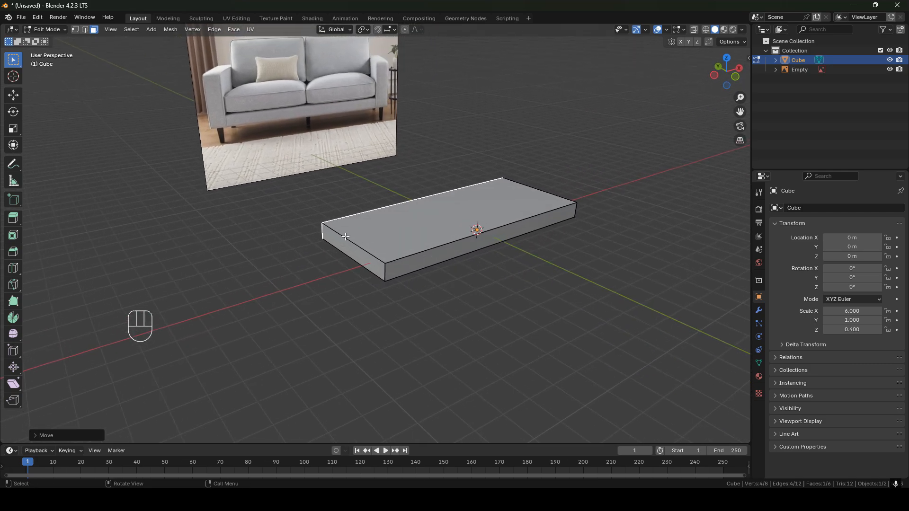
middle_click_drag(364, 255, 383, 263)
key("Tab")
scroll(416, 250, "up", 1)
key("Tab")
key("2")
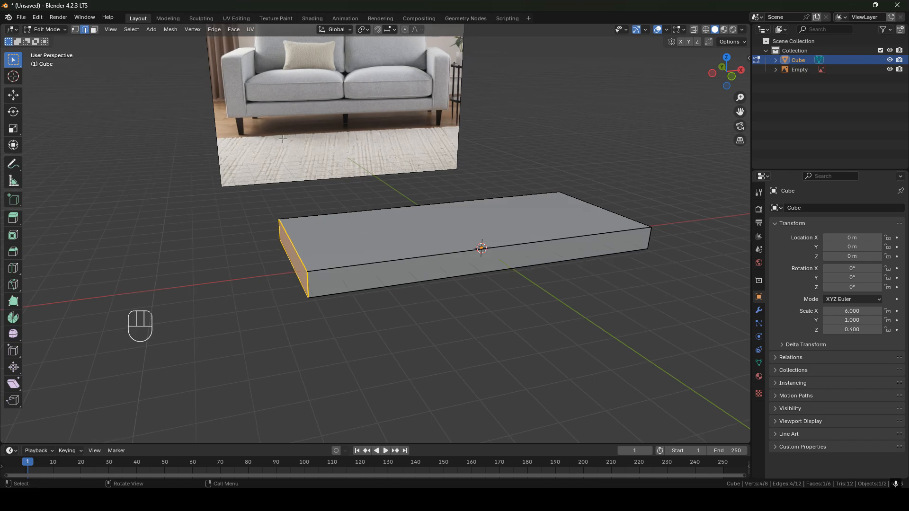
middle_click_drag(283, 139, 383, 243, "shift")
middle_click_drag(304, 136, 304, 132, "shift")
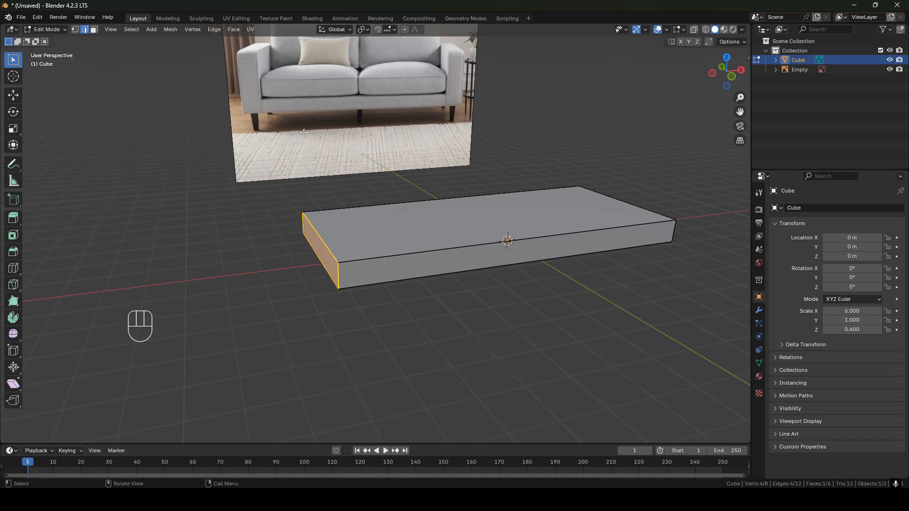
middle_click_drag(410, 223, 425, 234, "shift")
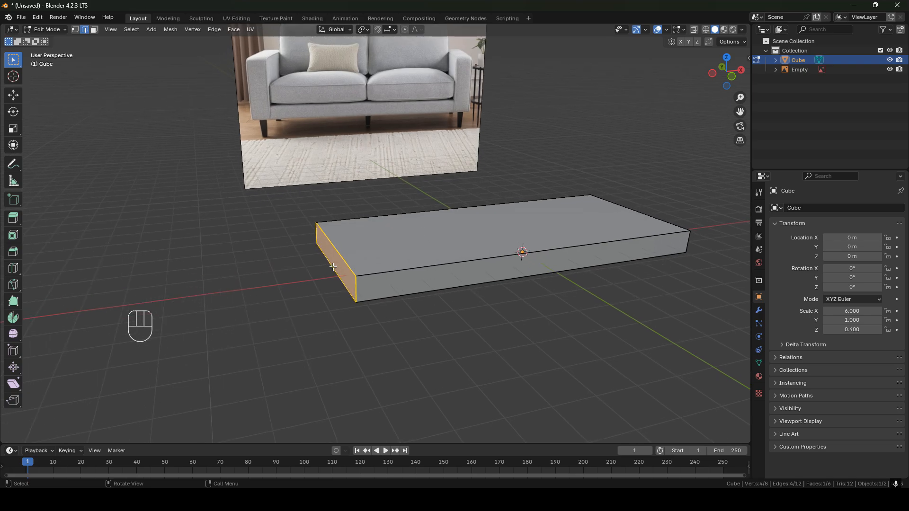
key("3")
middle_click_drag(606, 228, 423, 228, "shift")
middle_click_drag(423, 228, 358, 234)
left_click(508, 247, "shift")
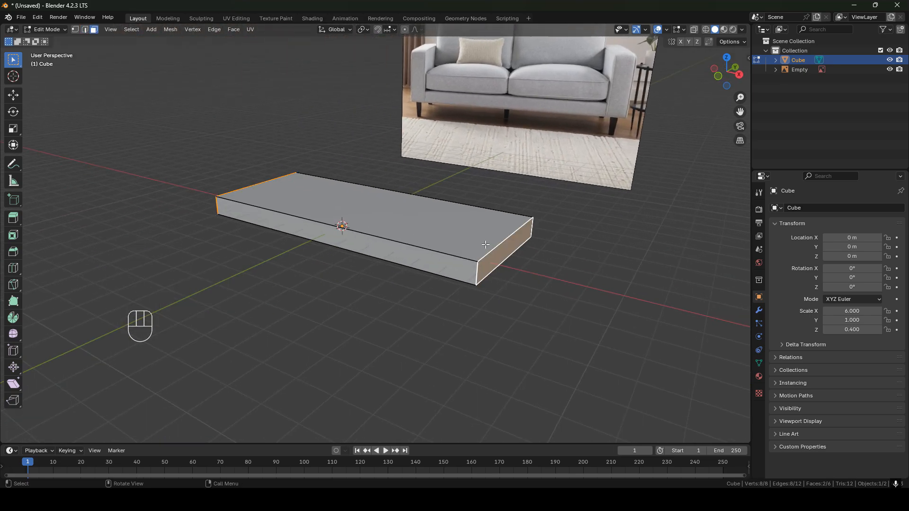
key("x")
left_click(485, 244)
Select all edges of the open-ended couch base in edge select mode.
middle_click_drag(485, 244, 406, 215)
key("2")
left_click(400, 228, "alt+shift")
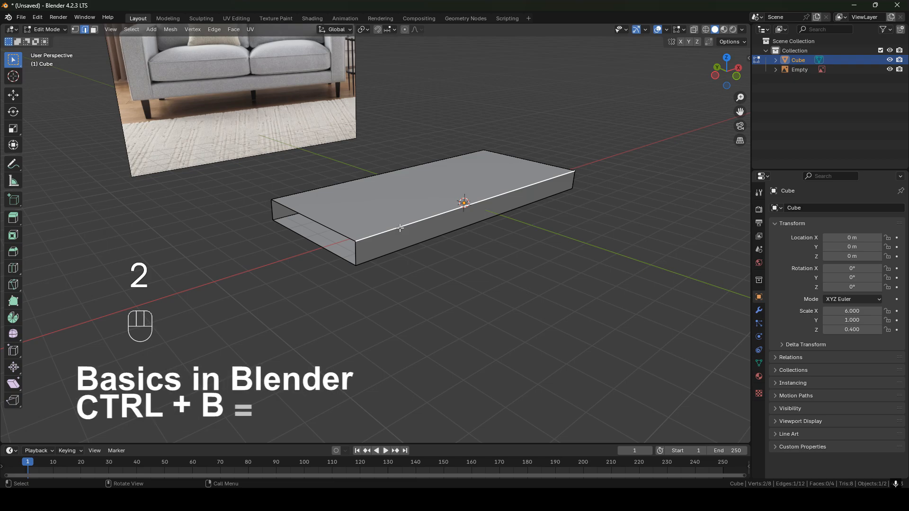
key("a")
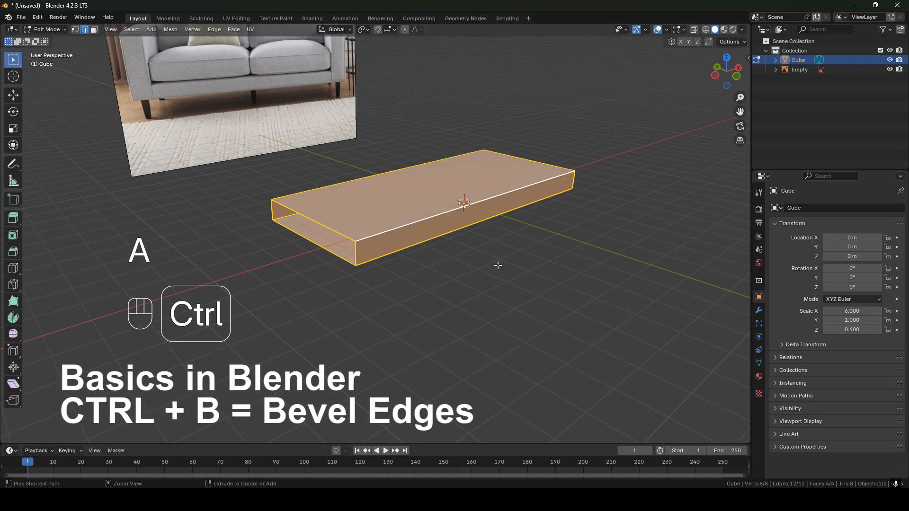
key("ctrl+b")
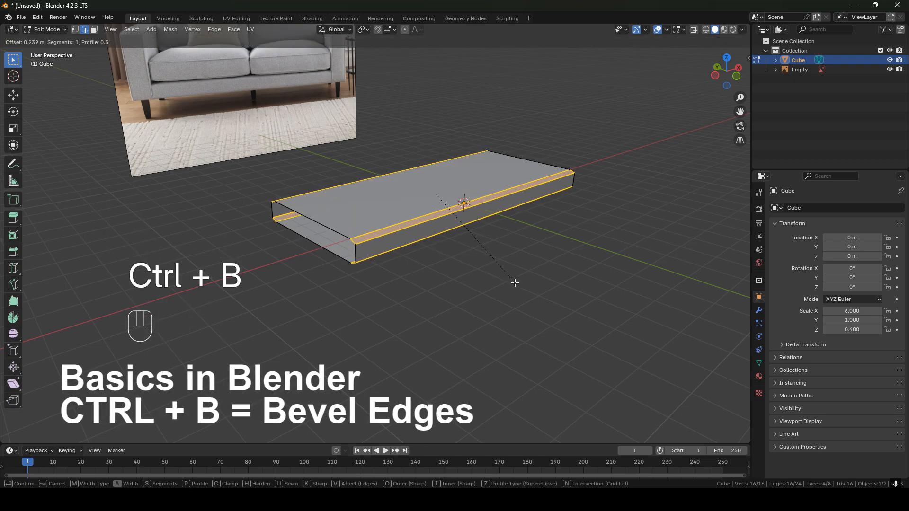
scroll(520, 295, "up", 1)
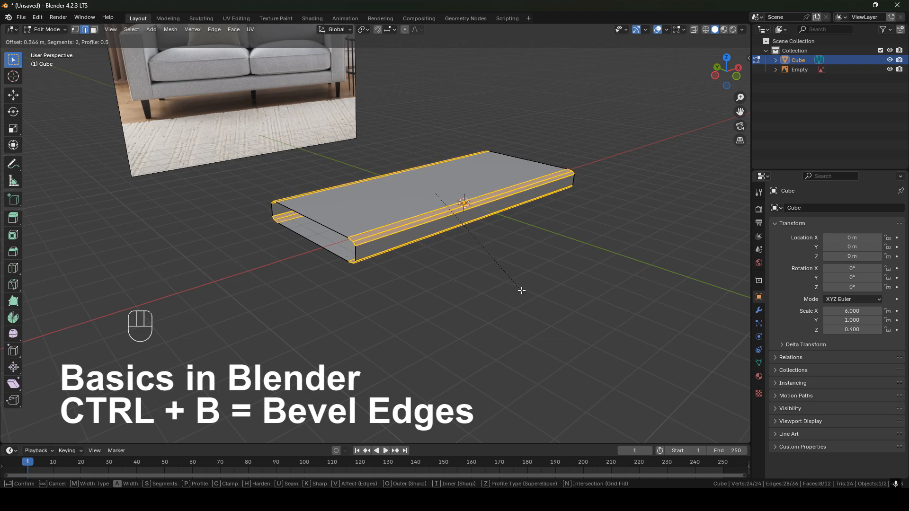
scroll(533, 305, "up", 1)
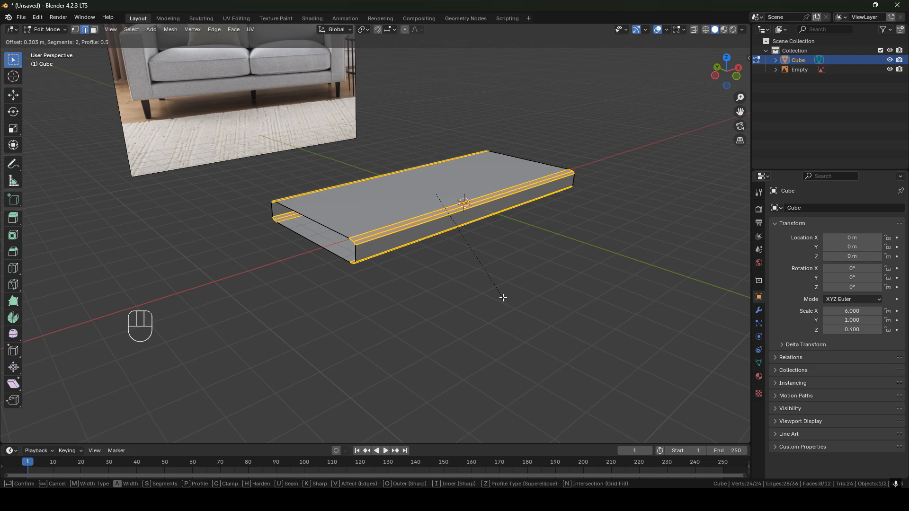
type("0.5")
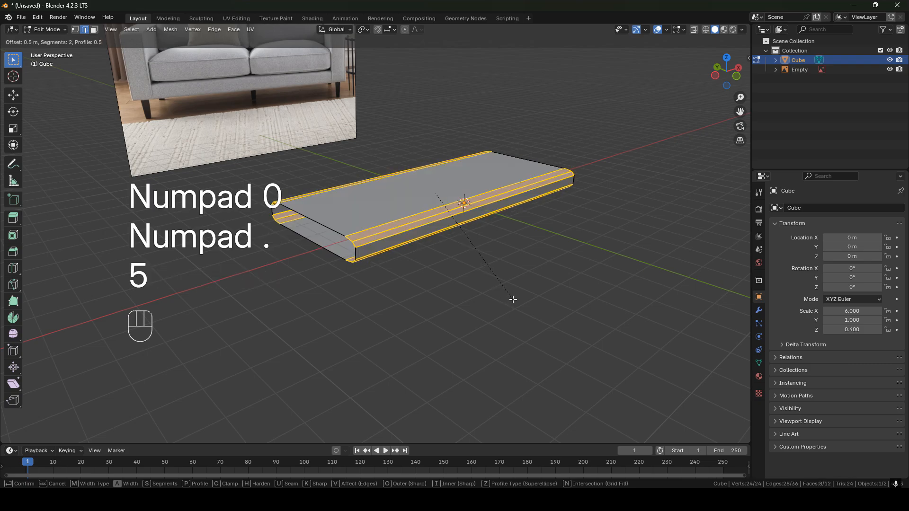
right_click(514, 299)
Bevel the selected edges of the couch base with a 0.5 m offset and 2 segments.
key("ctrl+b")
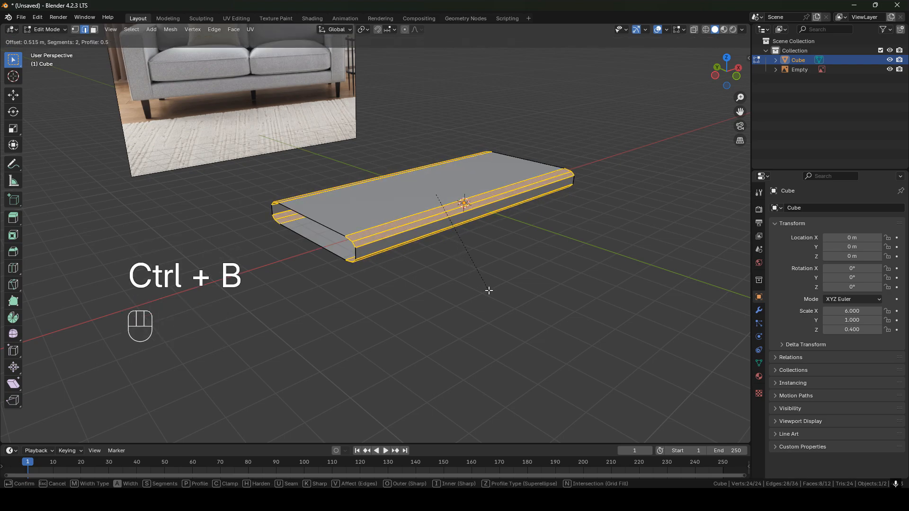
scroll(492, 295, "up", 1)
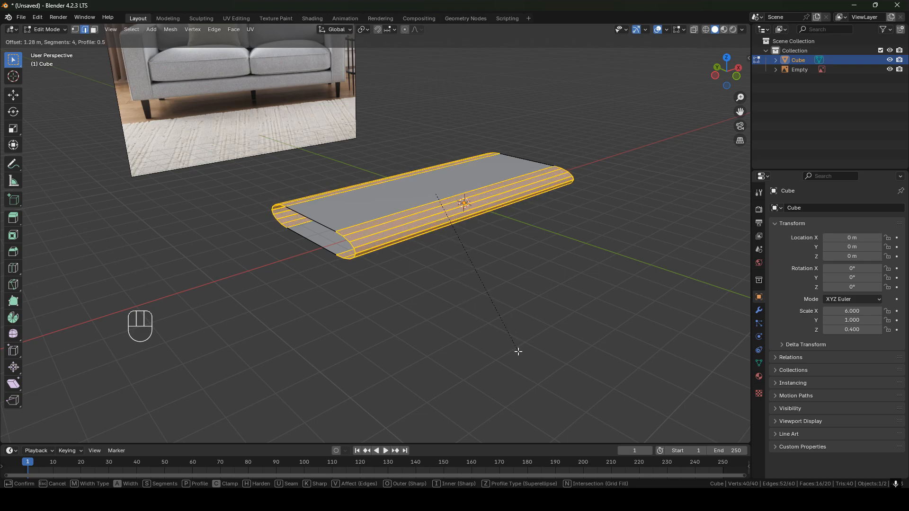
scroll(492, 295, "down", 3)
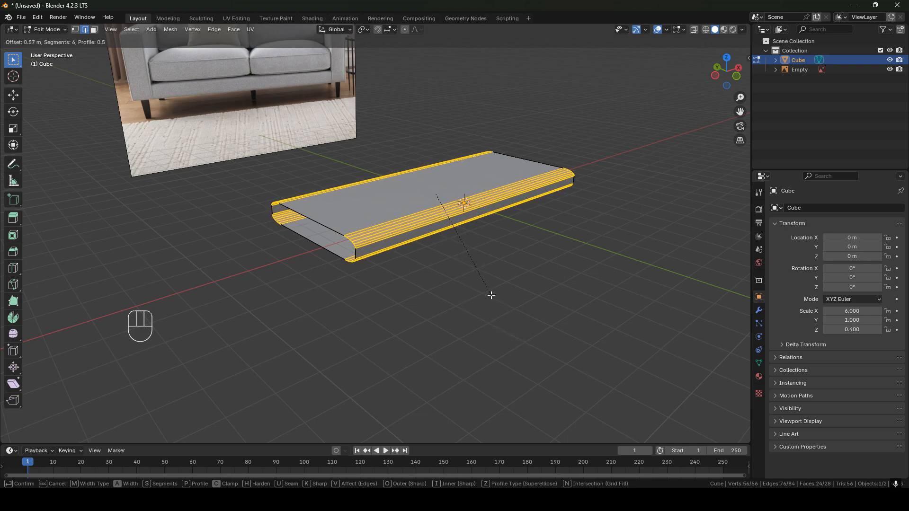
scroll(493, 298, "up", 4)
scroll(488, 295, "down", 3)
type("0.5")
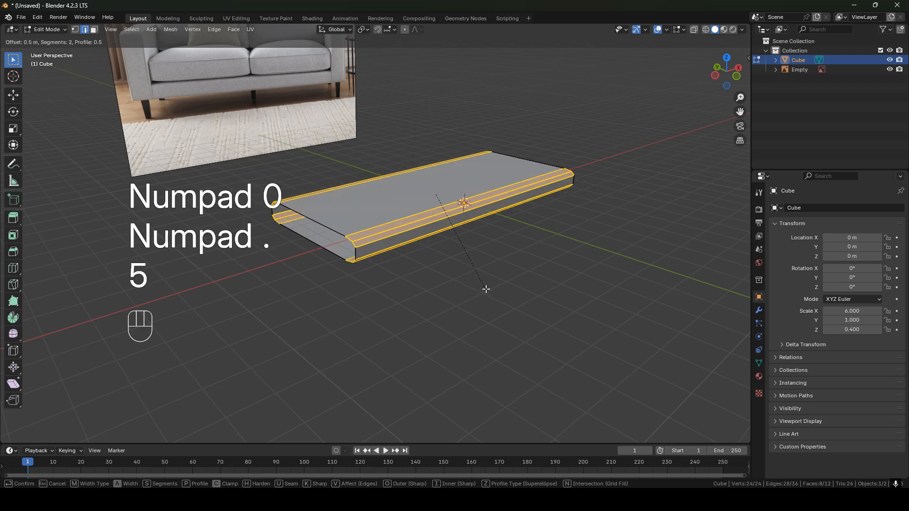
left_click(486, 289)
Return to Object Mode and apply smooth shading to the couch base.
middle_click_drag(386, 225, 426, 213, "shift")
middle_click_drag(493, 207, 421, 214, "shift")
middle_click_drag(421, 213, 325, 227)
key("Tab")
right_click(387, 224)
left_click(353, 222)
Examine the beveled couch base from several angles in Object Mode and Edit Mode, comparing it with the reference image.
scroll(474, 230, "down", 2)
middle_click_drag(490, 231, 370, 232, "shift")
middle_click_drag(357, 232, 400, 244)
key("Tab")
middle_click_drag(323, 248, 336, 252, "shift")
middle_click_drag(433, 220, 452, 244)
key("Tab")
middle_click_drag(452, 244, 479, 283)
scroll(481, 264, "down", 1)
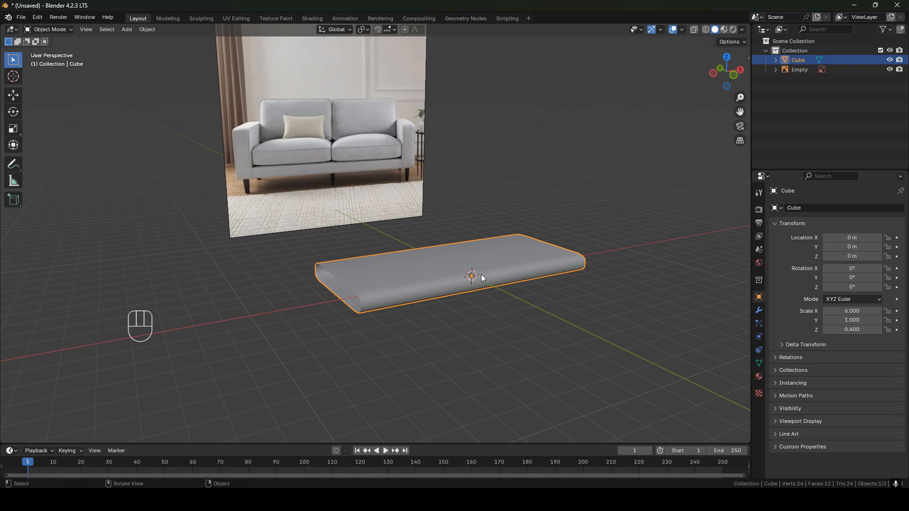
middle_click_drag(482, 277, 490, 248, "shift")
scroll(428, 277, "up", 1)
Try to extrude the edge loop around the couch base's open end 1 m along negative X.
key("Tab")
key("2")
left_click(400, 256)
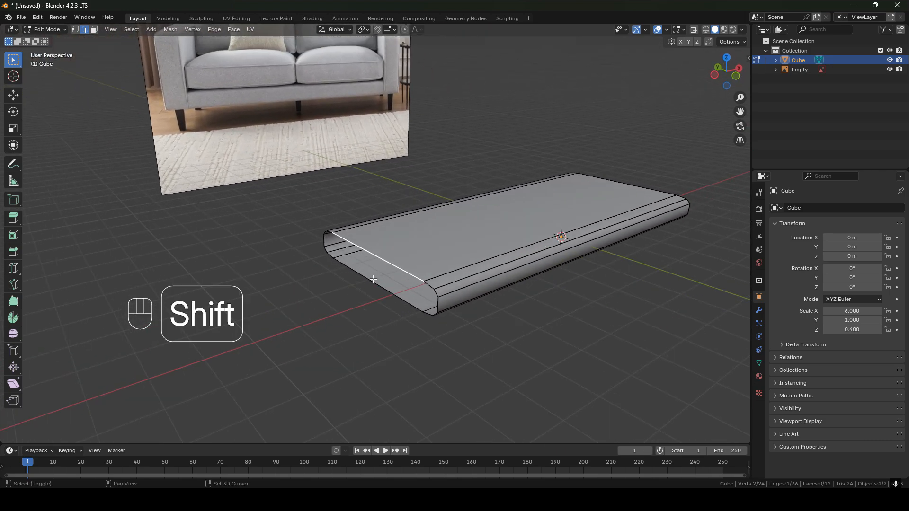
scroll(446, 234, "down", 1)
left_click(399, 254, "alt+shift")
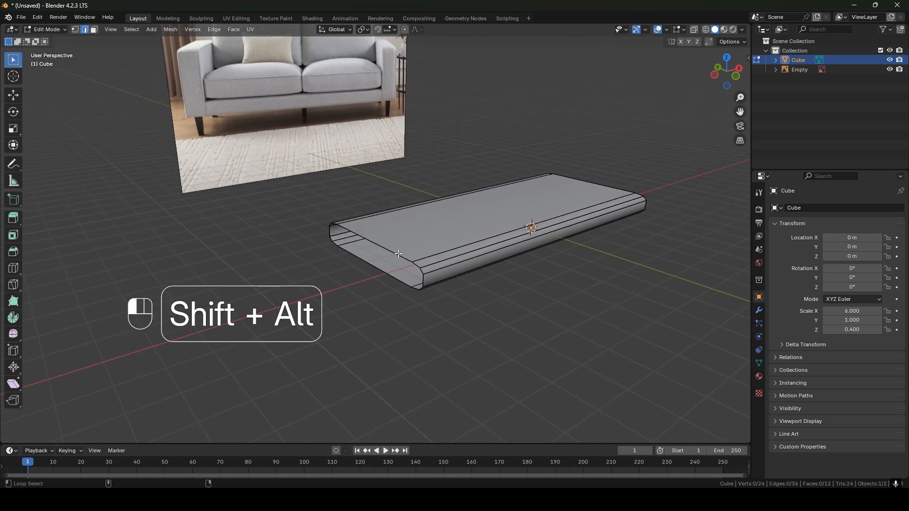
middle_click_drag(389, 248, 373, 240)
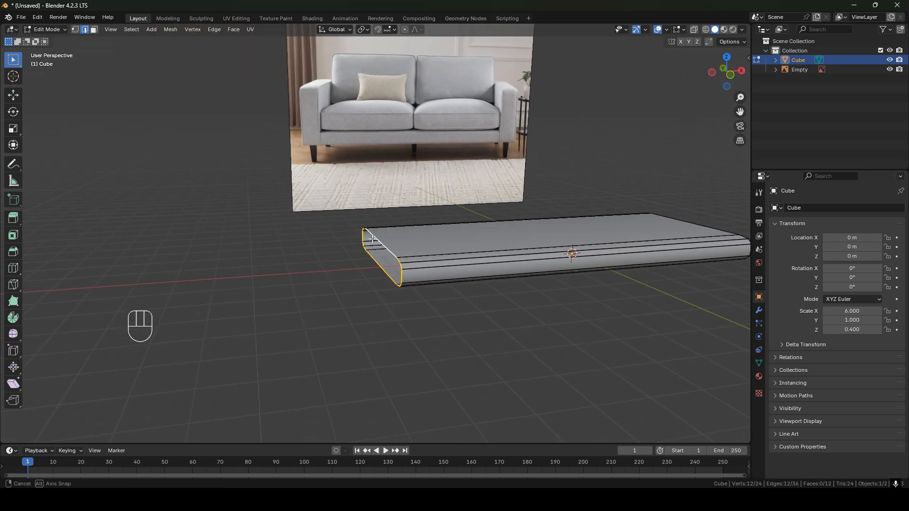
middle_click_drag(373, 239, 435, 241)
key("e")
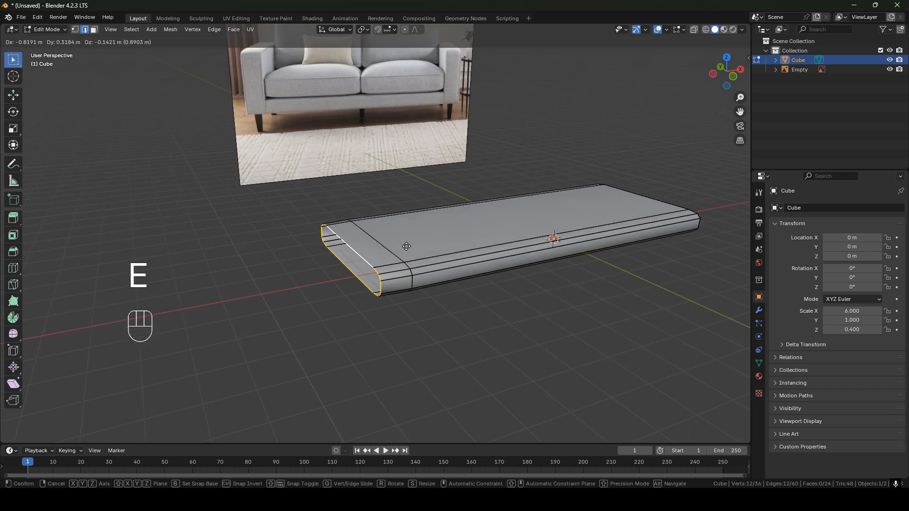
key("x")
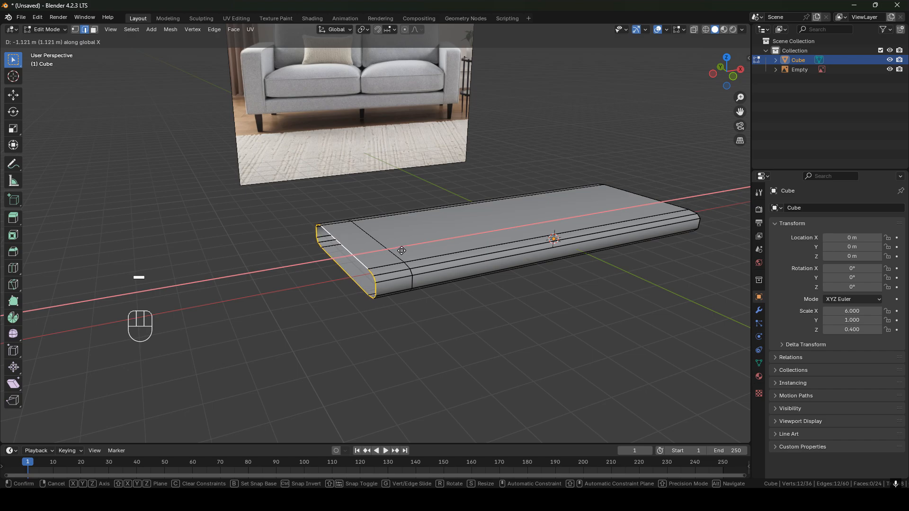
type("1")
left_click(401, 251)
middle_click_drag(401, 250, 482, 254)
key("ctrl+z")
In Object Mode, add a mesh cube for the armrest and move it about 7.49 m along negative X, beyond the base's end.
key("Tab")
key("shift+a")
mouse_move(482, 254)
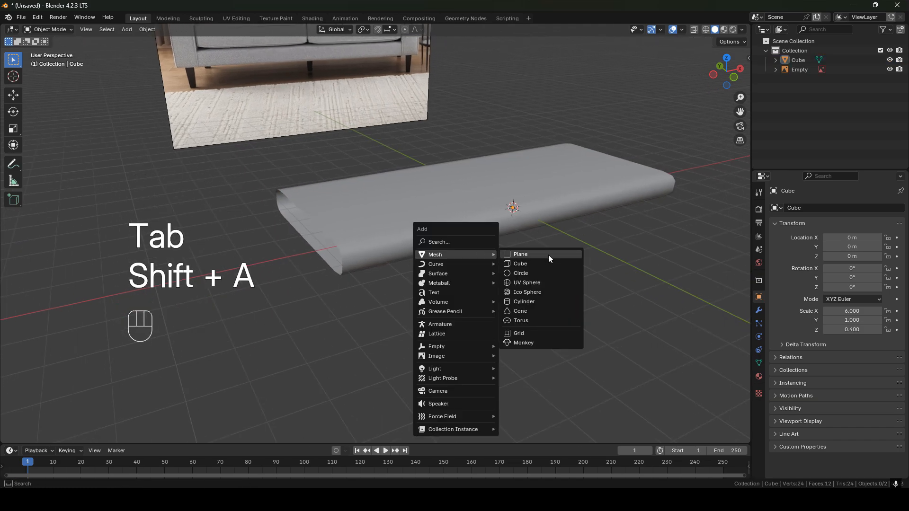
left_click(541, 265)
scroll(540, 265, "down", 2)
middle_click_drag(515, 254, 552, 252, "shift")
key("g")
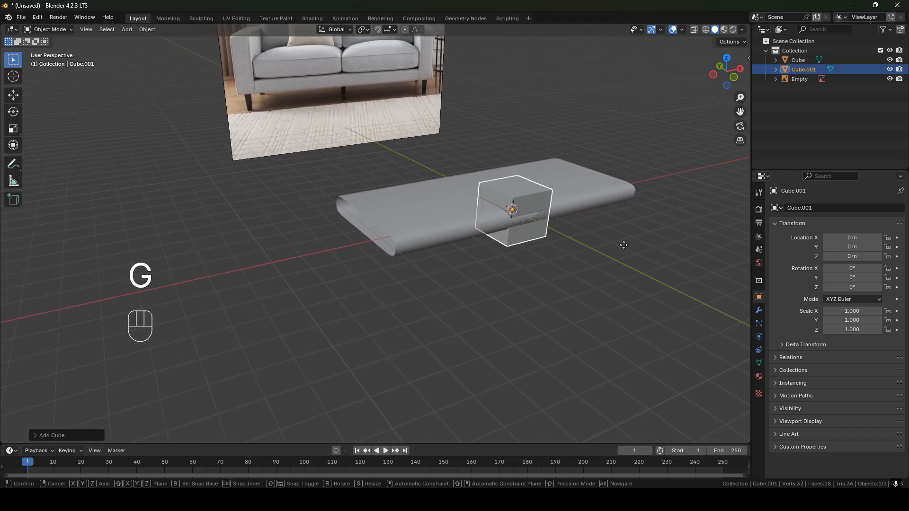
key("x")
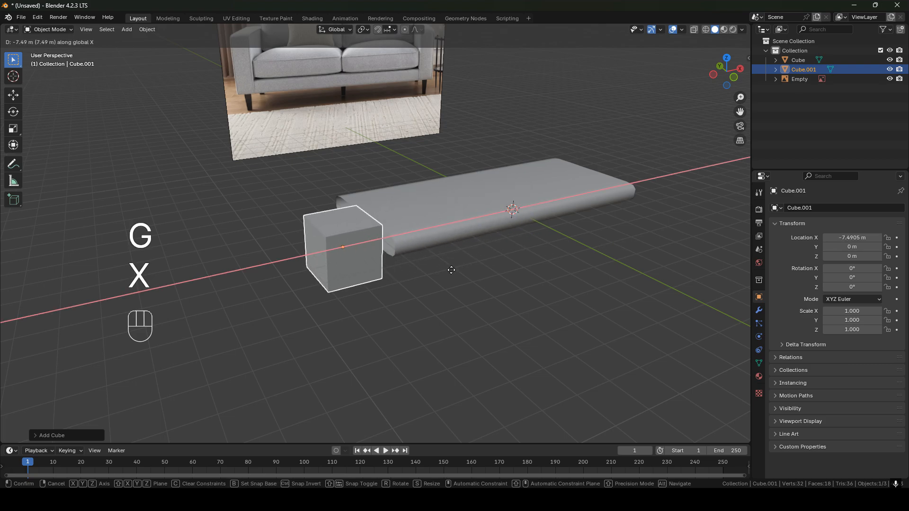
left_click(451, 270)
mouse_move(368, 250)
middle_mouse_down()
mouse_move(350, 258)
mouse_move(404, 274)
mouse_move(342, 287)
mouse_move(416, 300)
mouse_move(359, 296)
mouse_move(412, 269)
mouse_move(366, 264)
middle_mouse_up()
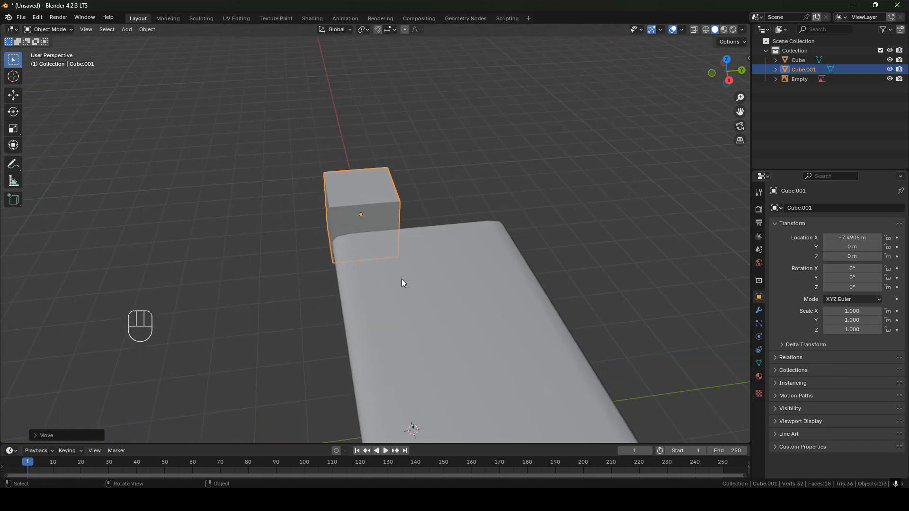
key("s")
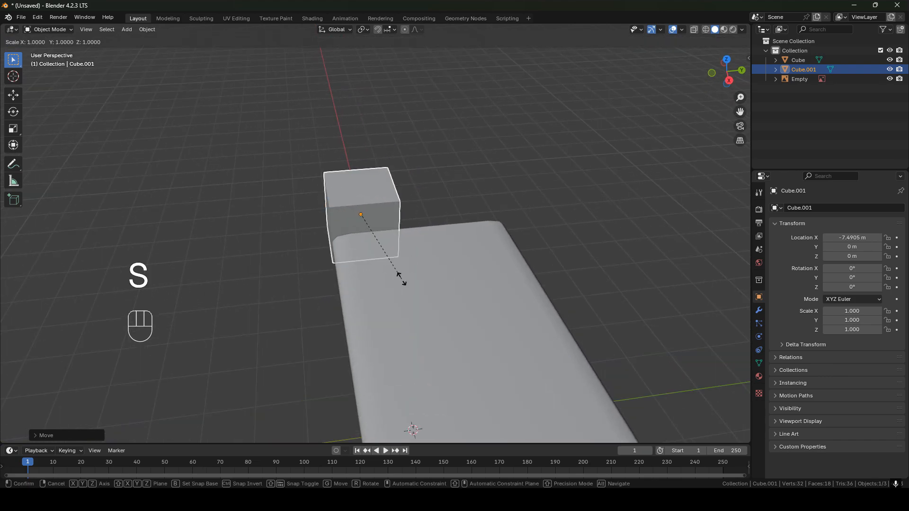
key("y")
right_click(398, 277)
In Edit Mode, move the new cube's side face nearest the reference image 3 m along Y.
middle_click_drag(398, 277, 390, 155)
key("Tab")
key("3")
left_click(403, 219)
key("g")
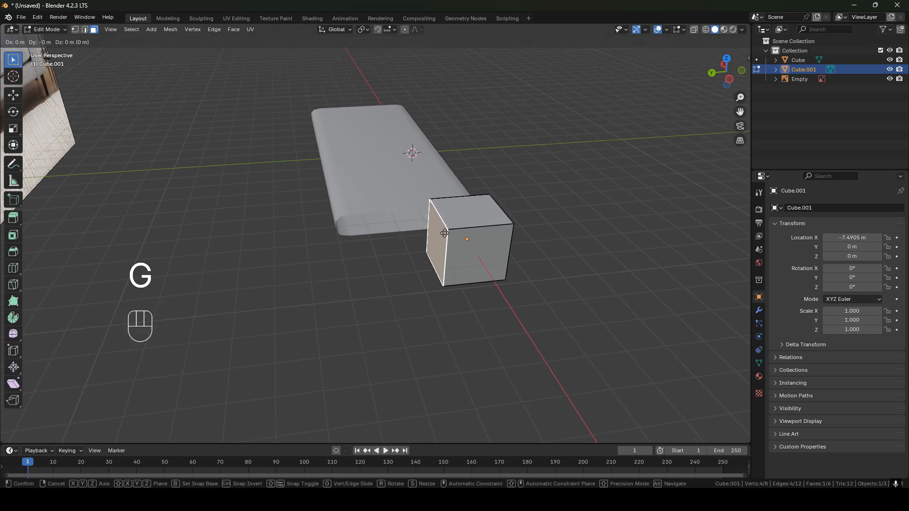
key("y")
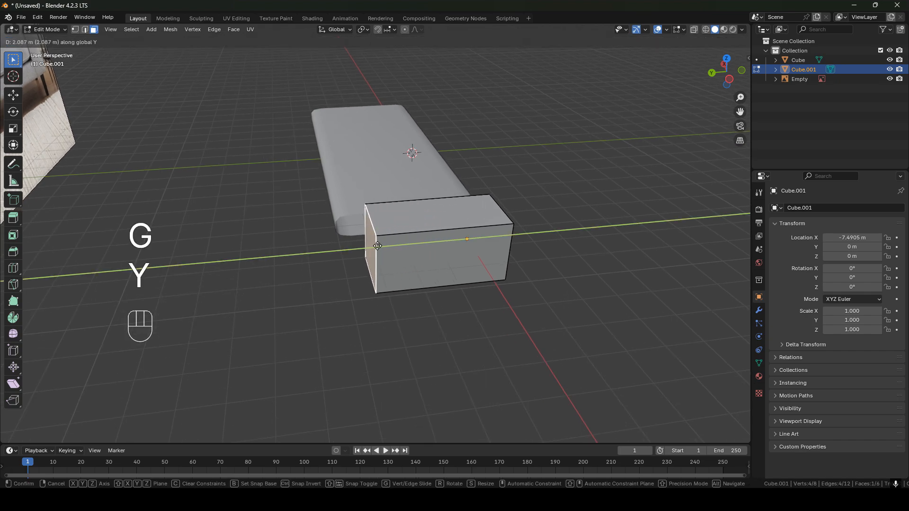
type("3")
left_click(365, 246)
In Object Mode, flatten the armrest block by scaling it to 0.4 along the Z axis.
middle_click_drag(366, 247, 512, 284)
key("Tab")
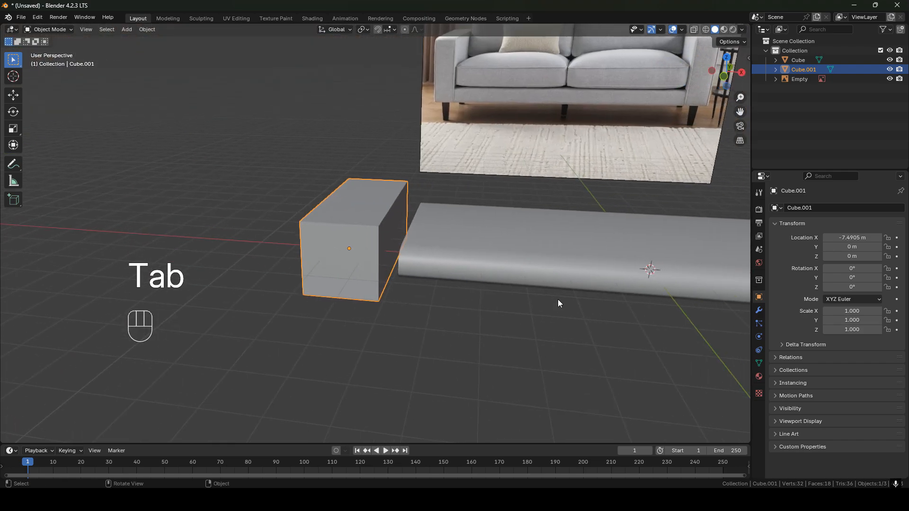
key("s")
key("z")
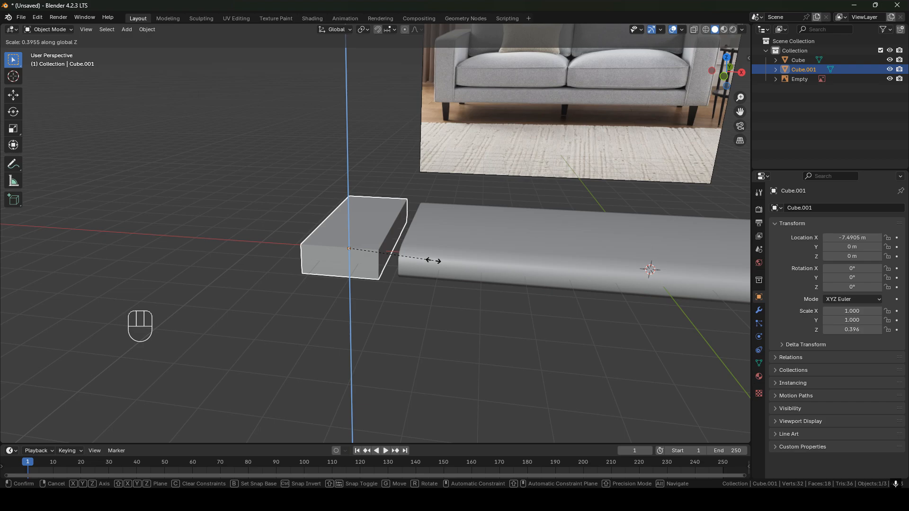
type("0.4")
left_click(433, 260)
In Edit Mode, extrude the armrest block's top face upward by 2.5 m.
middle_click_drag(431, 258, 461, 255)
key("Tab")
key("3")
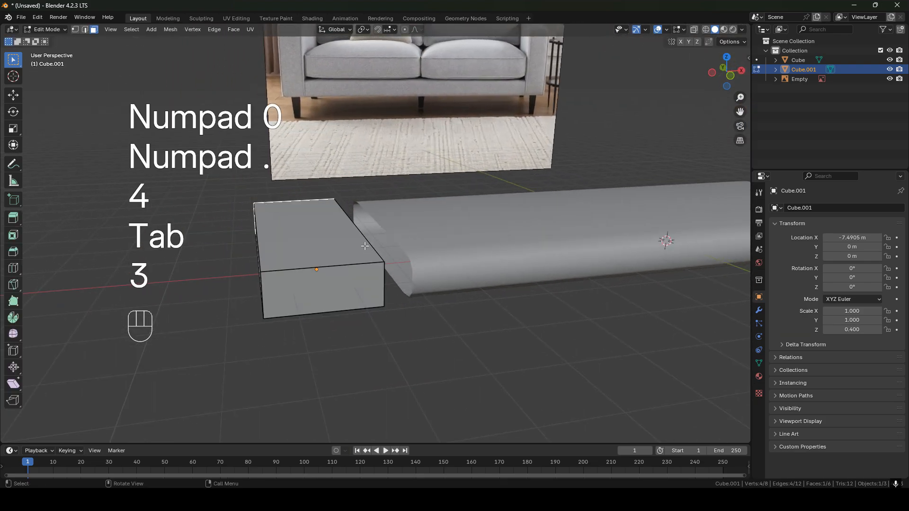
left_click(308, 229)
scroll(309, 229, "up", 2)
scroll(369, 248, "down", 4)
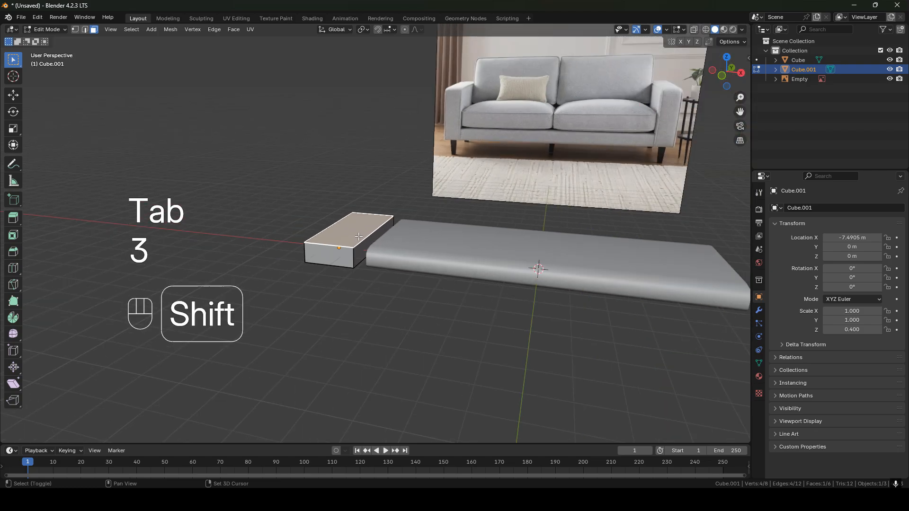
middle_click_drag(369, 240, 370, 261, "shift")
key("e")
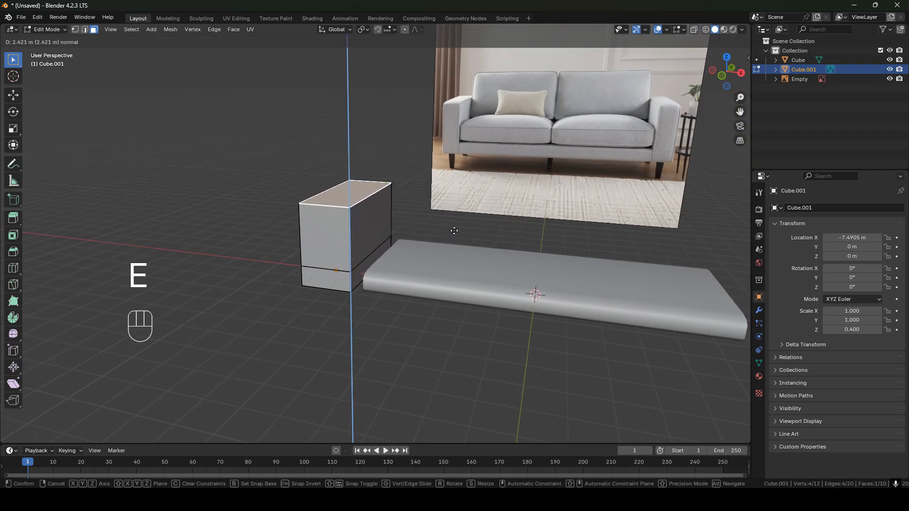
type("2.5")
left_click(455, 231)
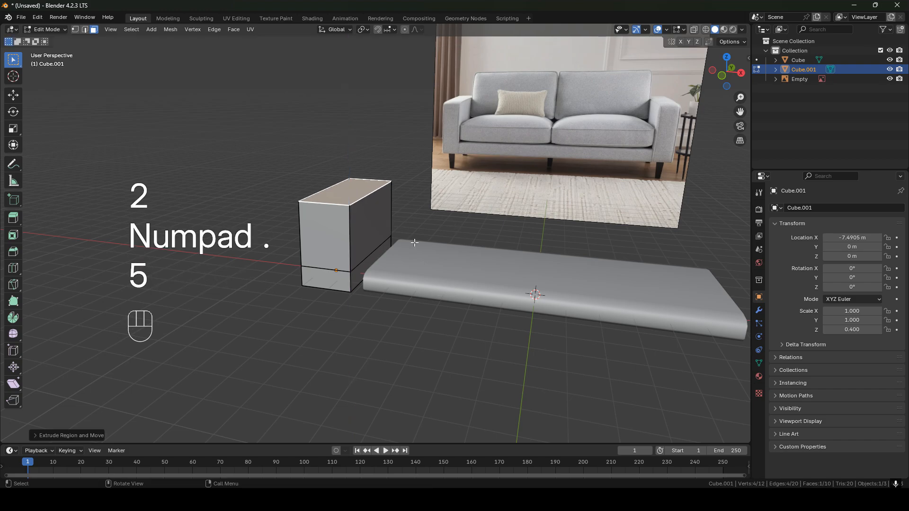
Select the horizontal edge loop around the lower part of the armrest block and dissolve it.
middle_click_drag(349, 266, 419, 251, "shift")
key("2")
left_click(400, 255)
scroll(474, 258, "up", 4)
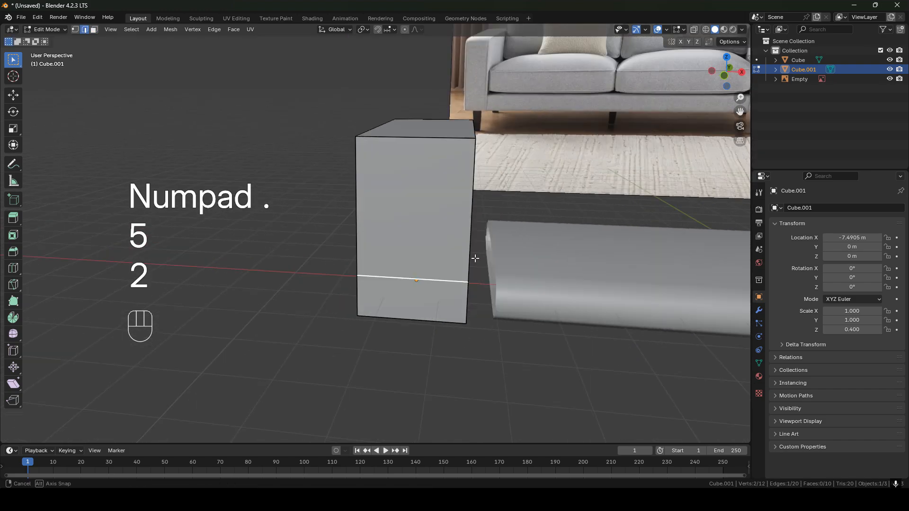
middle_click_drag(368, 286, 441, 280)
left_click(398, 281, "alt+shift")
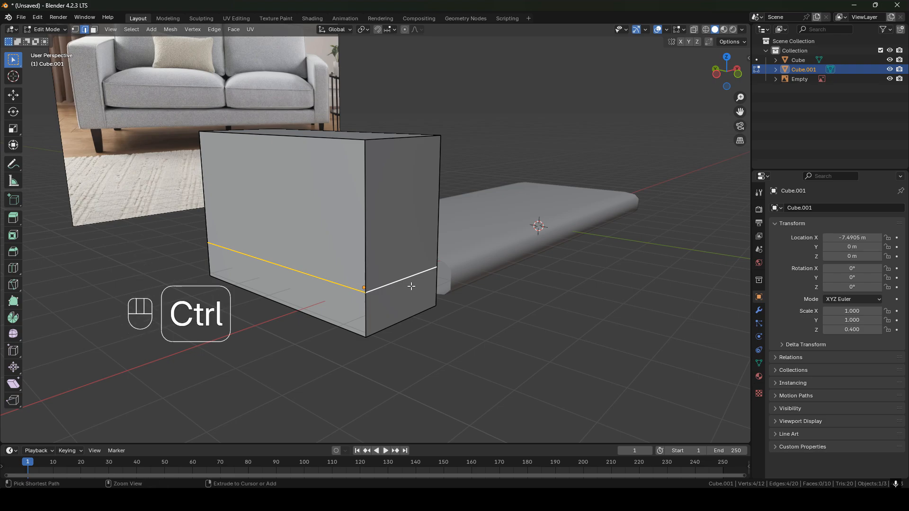
key("ctrl+x")
scroll(405, 277, "down", 3)
Make the armrest thinner by moving its outer side face 0.8 m along X, toward the base.
middle_click_drag(393, 263, 310, 222)
key("3")
left_click(344, 263)
key("g")
key("y")
key("x")
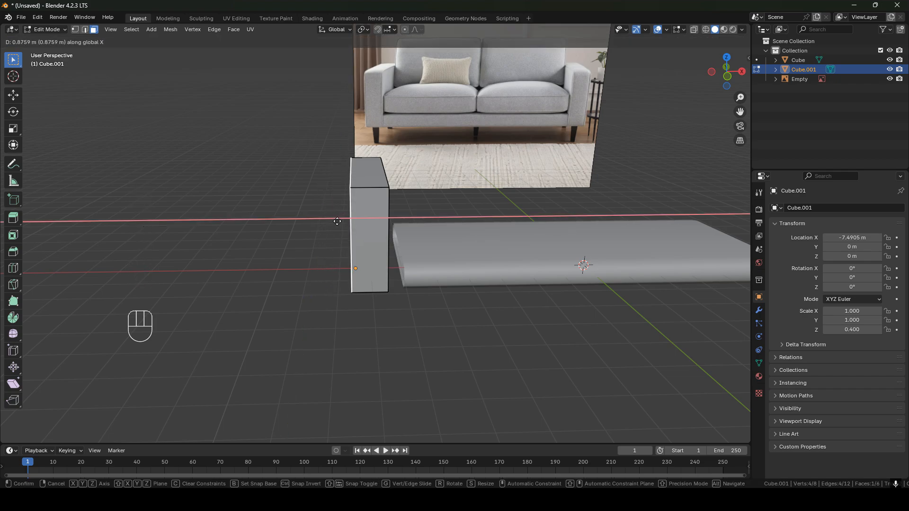
type("0.8")
key("BackSpace")
type("7")
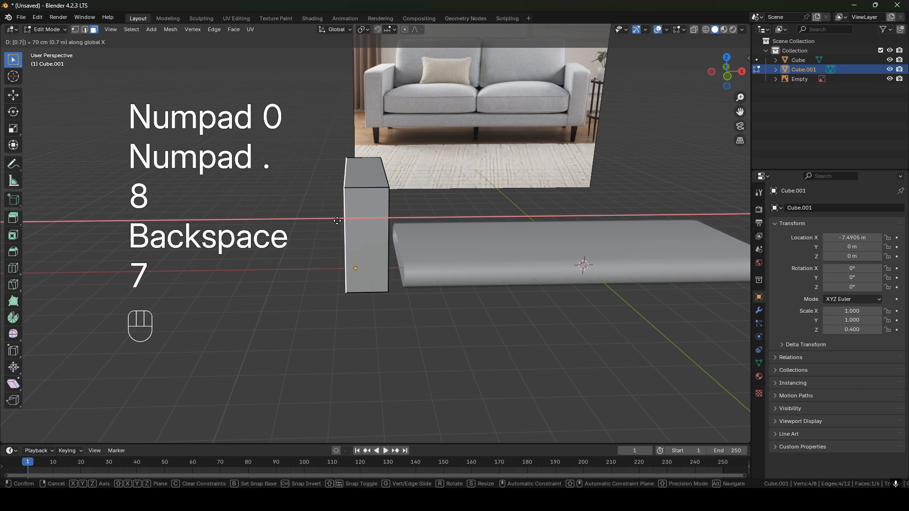
key("BackSpace")
type("9")
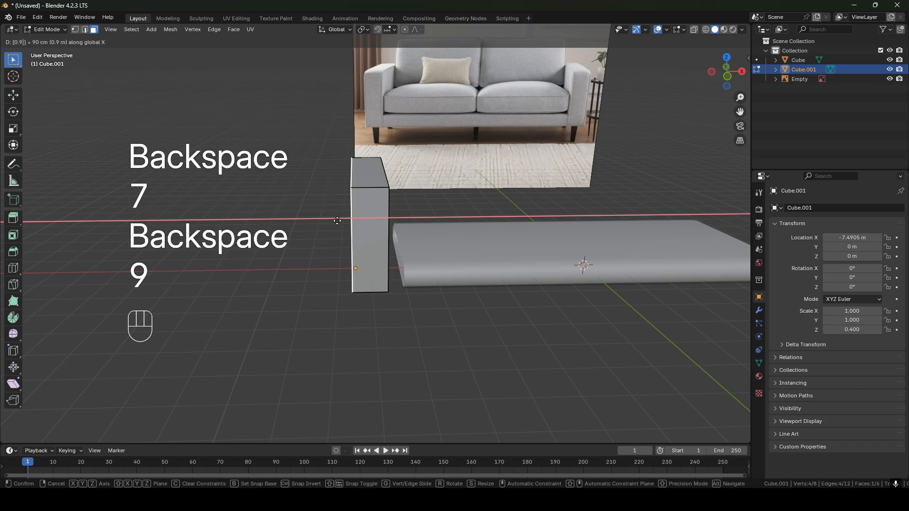
type("5")
key("BackSpace")
type("8")
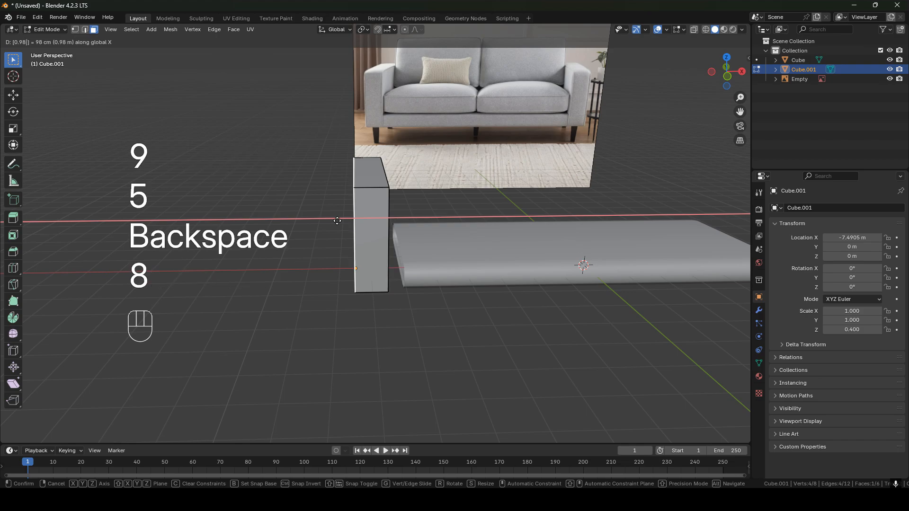
key("BackSpace")
key("BackSpace")
type("8")
left_click(337, 221)
In Object Mode, move the armrest about 0.43 m along X, up against the end of the base.
middle_click_drag(408, 233, 380, 250)
scroll(403, 235, "down", 1)
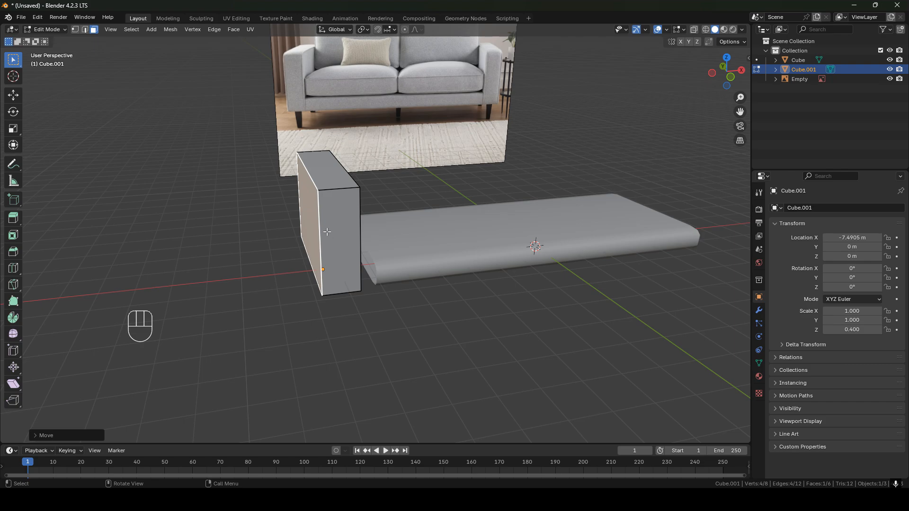
middle_click_drag(326, 232, 409, 148, "shift")
middle_click_drag(323, 282, 337, 246)
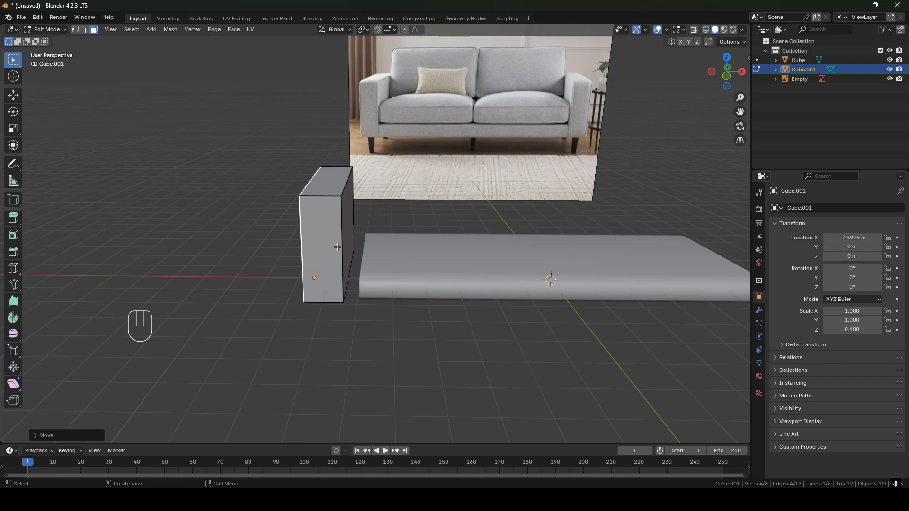
middle_click_drag(345, 249, 327, 267, "shift")
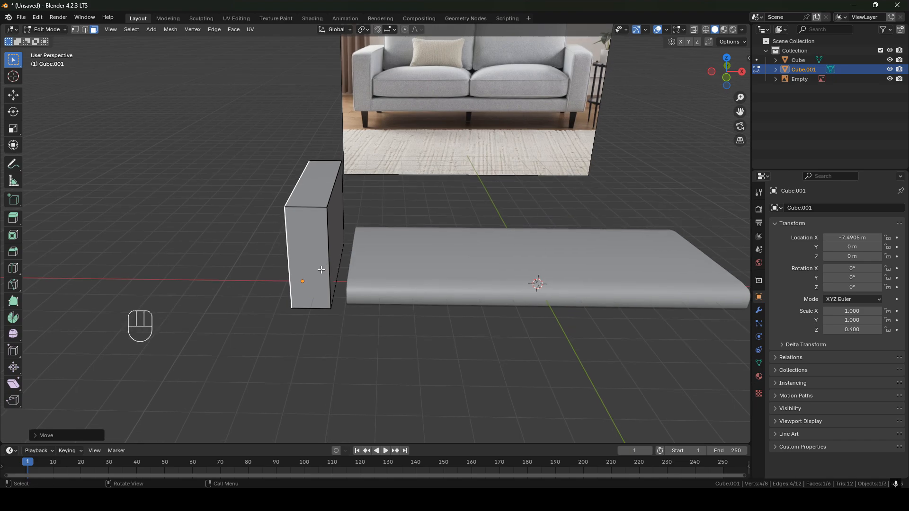
middle_click_drag(322, 270, 367, 237, "shift")
key("Tab")
key("g")
key("x")
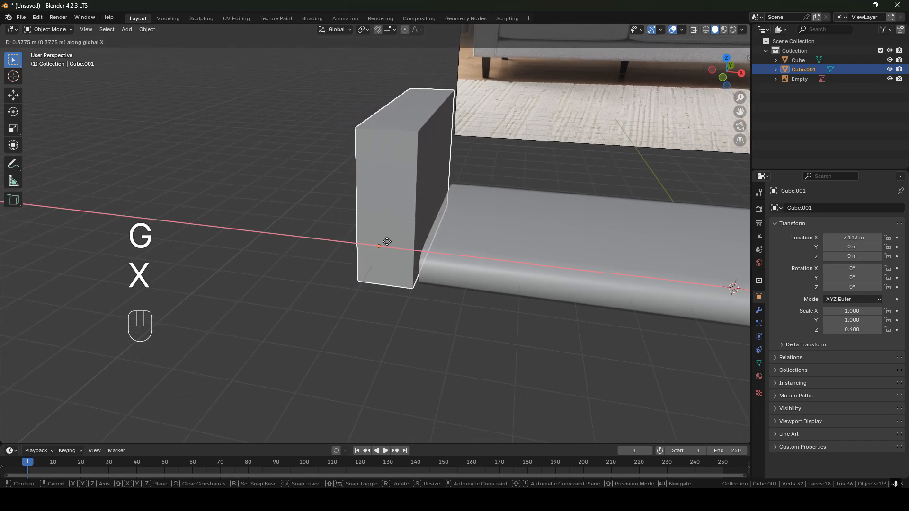
left_click(391, 244)
In Edit Mode, select the whole armrest with its lower front corner nearest the base active, and set snapping to Vertex with Active as snap base.
scroll(463, 270, "up", 4)
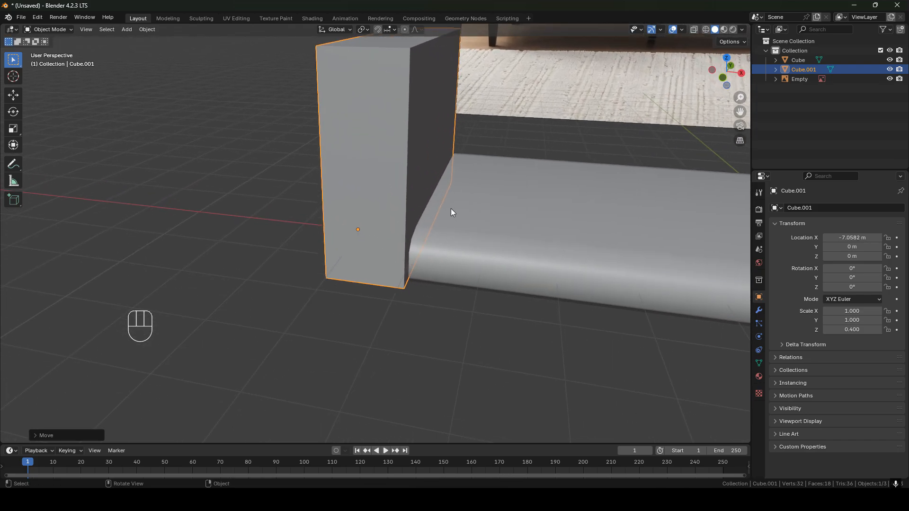
key("Tab")
key("a")
middle_click_drag(435, 161, 419, 150, "shift")
key("1")
left_click(387, 273, "shift")
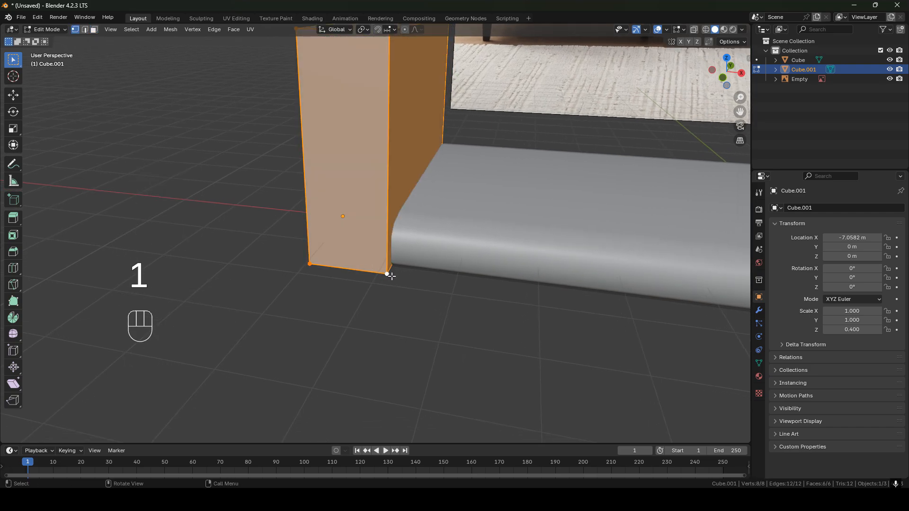
scroll(407, 277, "up", 3)
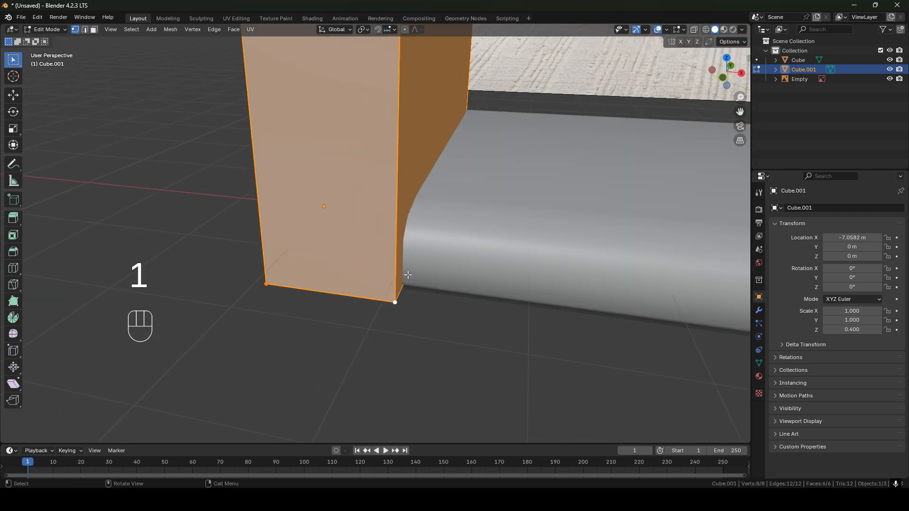
left_click(391, 31)
left_click(367, 98)
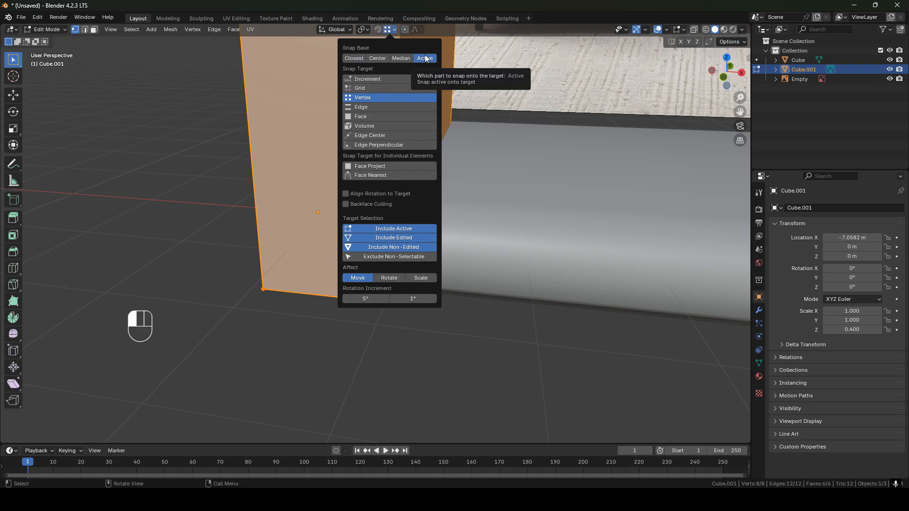
Move the armrest mesh along X, snapping its active corner to a vertex at the base's end.
key("g")
key("x")
key("ctrl")
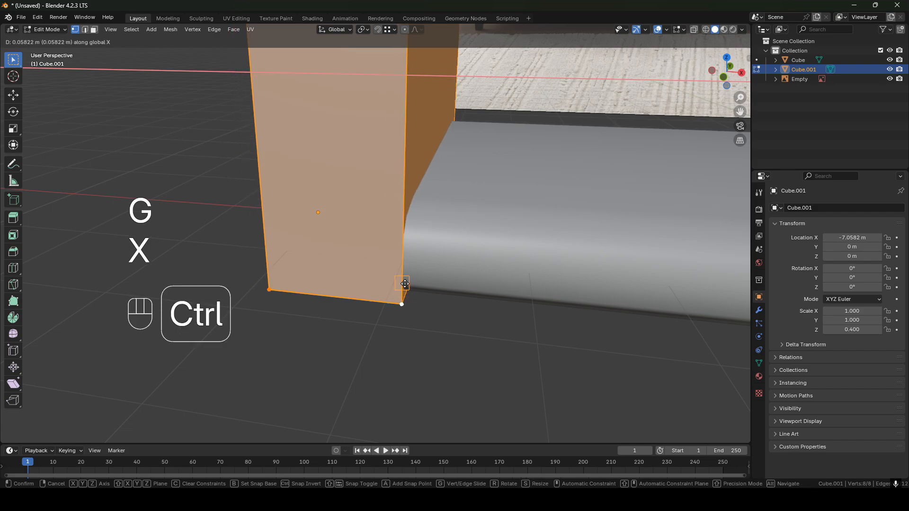
left_click(409, 229)
Bevel all edges of the armrest by 0.25 m with 2 segments.
middle_click_drag(412, 209, 387, 213)
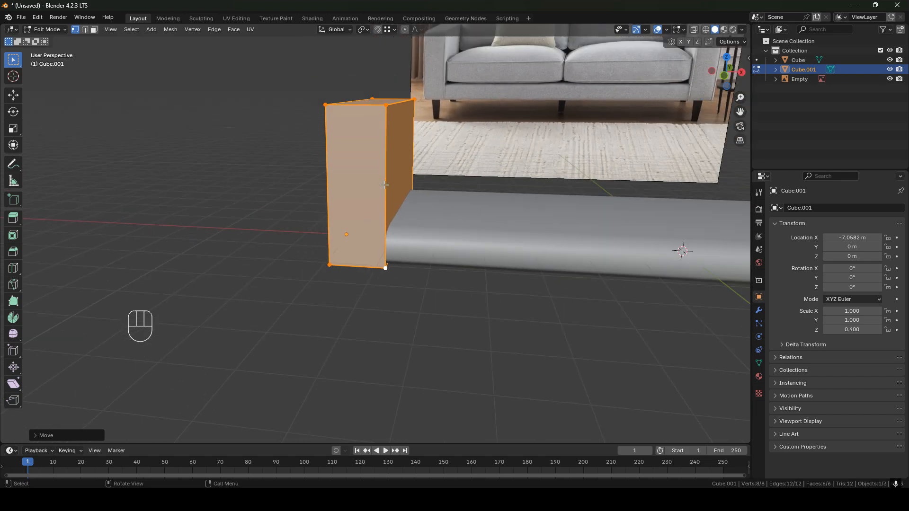
middle_click_drag(348, 176, 380, 166)
middle_click_drag(394, 209, 436, 273, "shift")
middle_click_drag(407, 267, 392, 268)
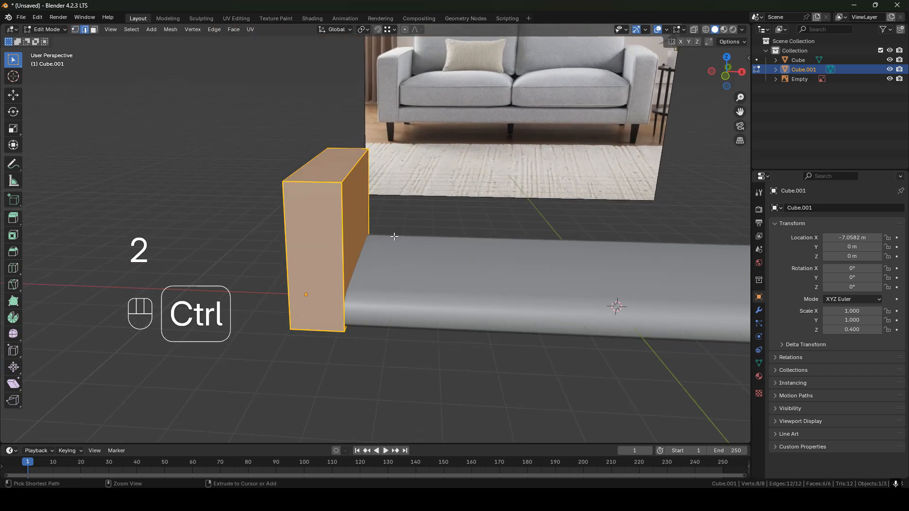
key("ctrl+b")
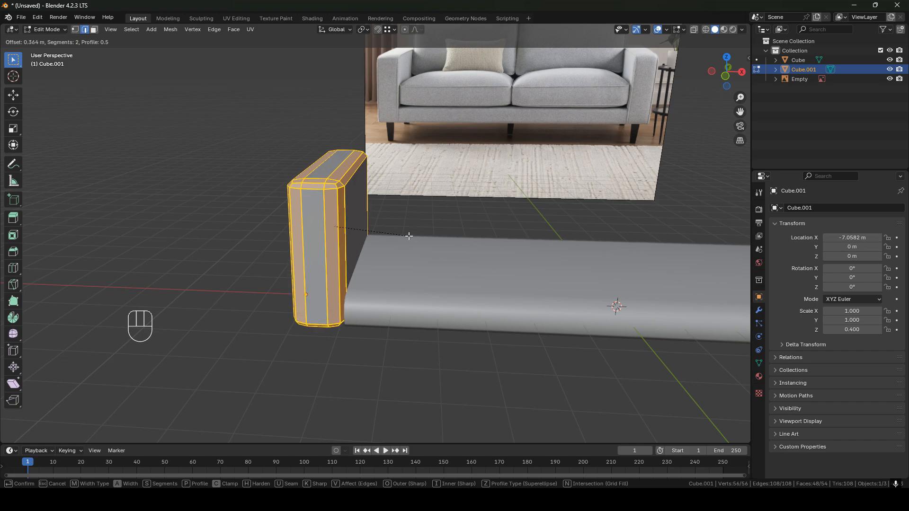
scroll(408, 235, "up", 1)
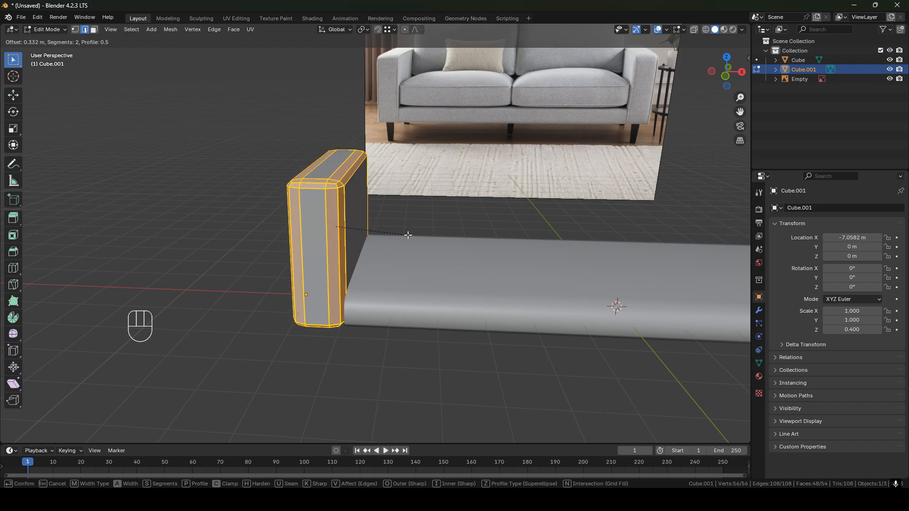
type("0.5")
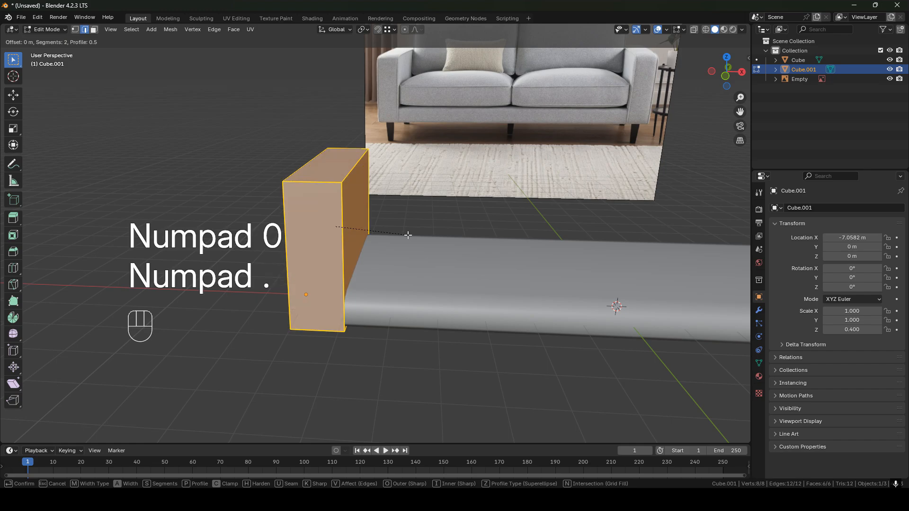
key("BackSpace")
type("25")
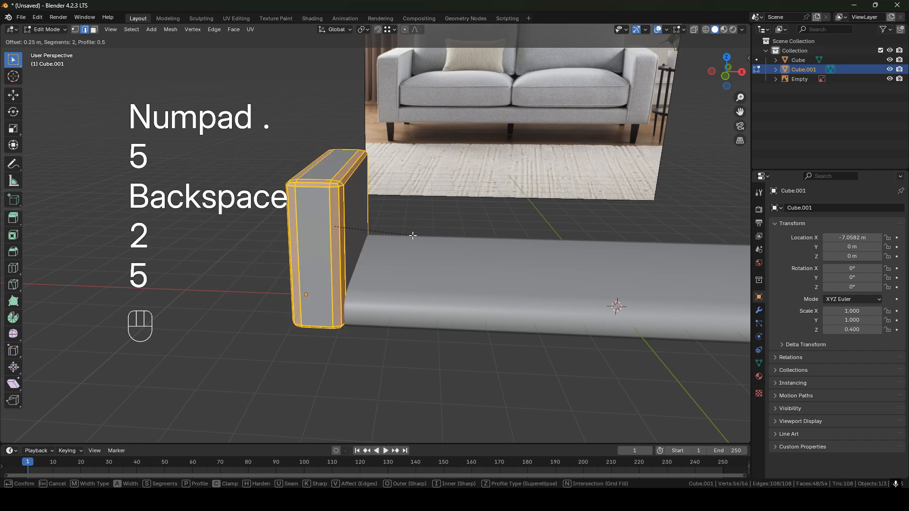
left_click(412, 235)
In Object Mode, apply smooth shading to the armrest.
middle_click_drag(412, 235, 225, 223)
key("Tab")
right_click(354, 217)
left_click(321, 215)
Duplicate the couch base and place the copy about 2.13 m above it along Z.
left_click(334, 261)
middle_click_drag(324, 315, 398, 220, "shift")
middle_click_drag(398, 221, 388, 262)
scroll(328, 259, "down", 3)
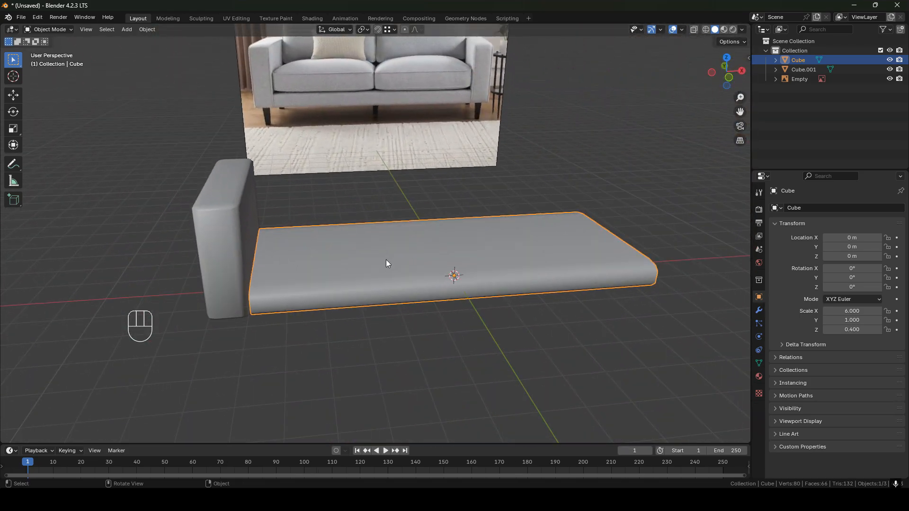
middle_click_drag(311, 272, 374, 288)
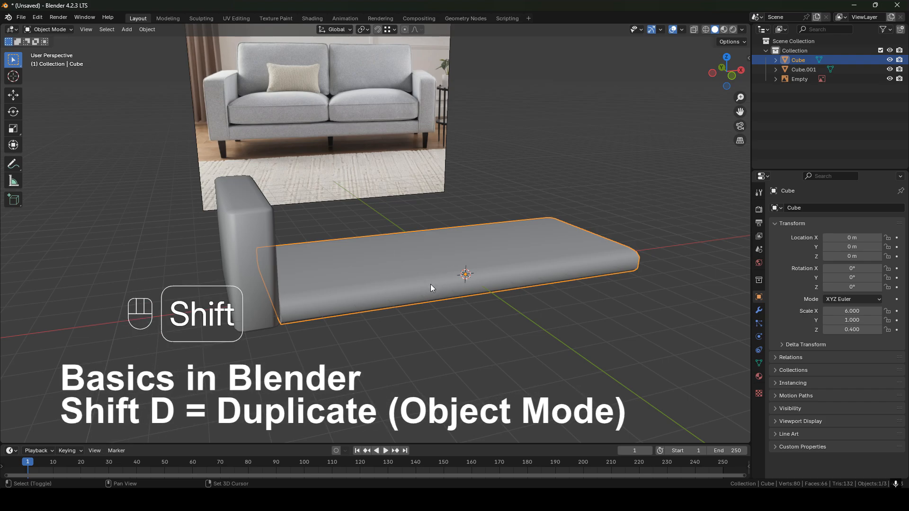
key("shift+d")
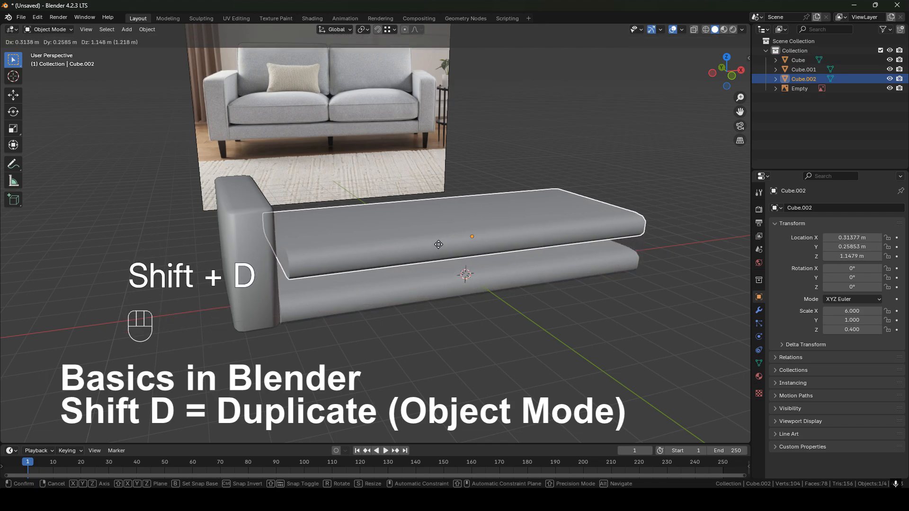
key("z")
left_click(461, 234)
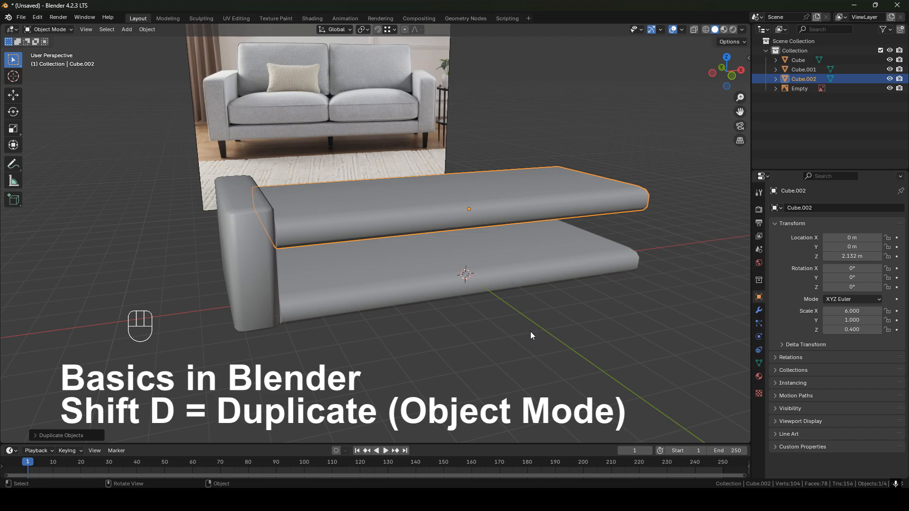
Rotate the duplicated slab -90° around the X axis so it stands upright as the backrest.
key("r")
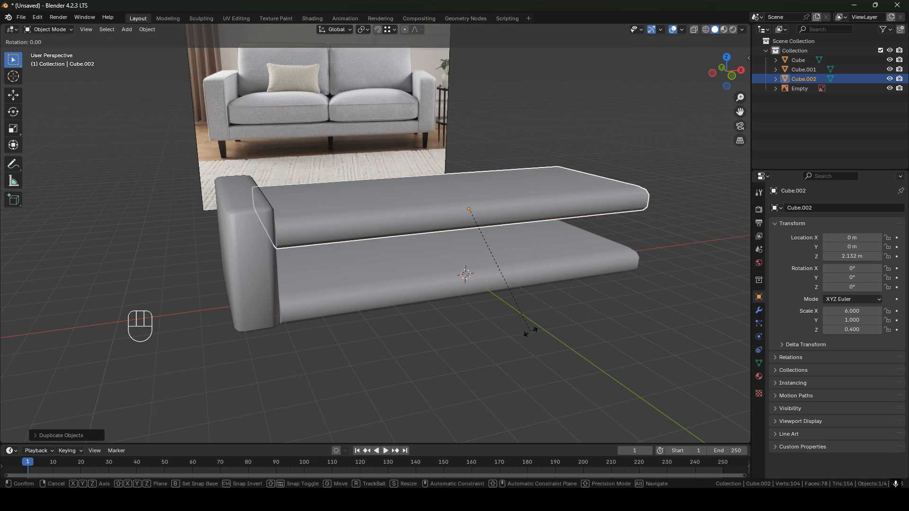
key("x")
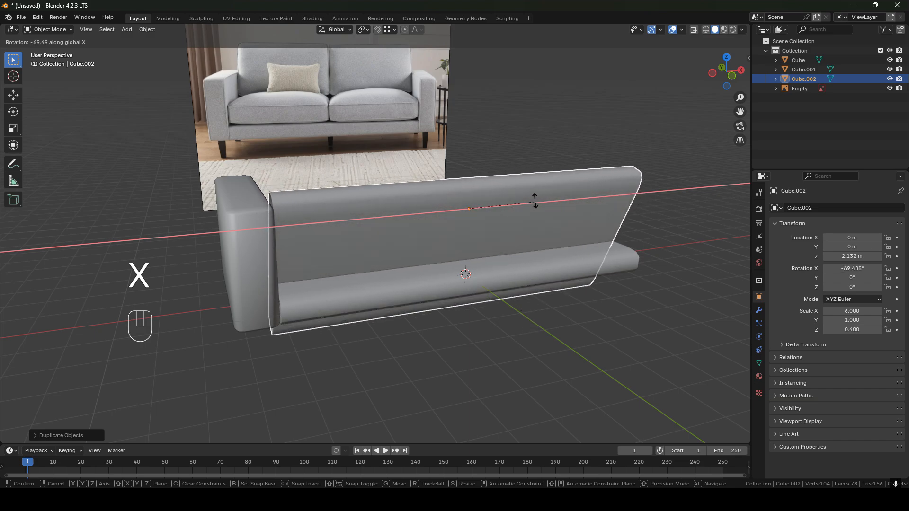
type("-90")
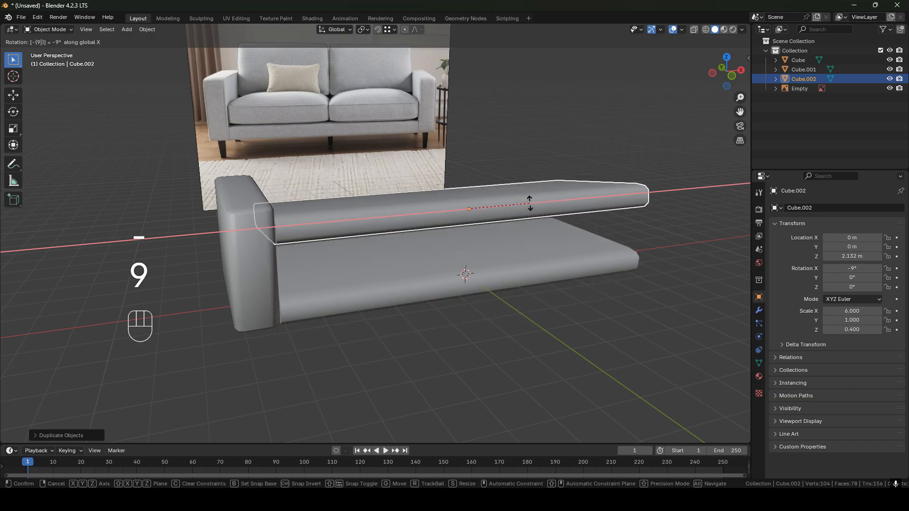
left_click(451, 259)
Move the backrest about 4.38 m along Y to the rear of the base.
middle_click_drag(450, 258, 500, 269)
key("g")
key("z")
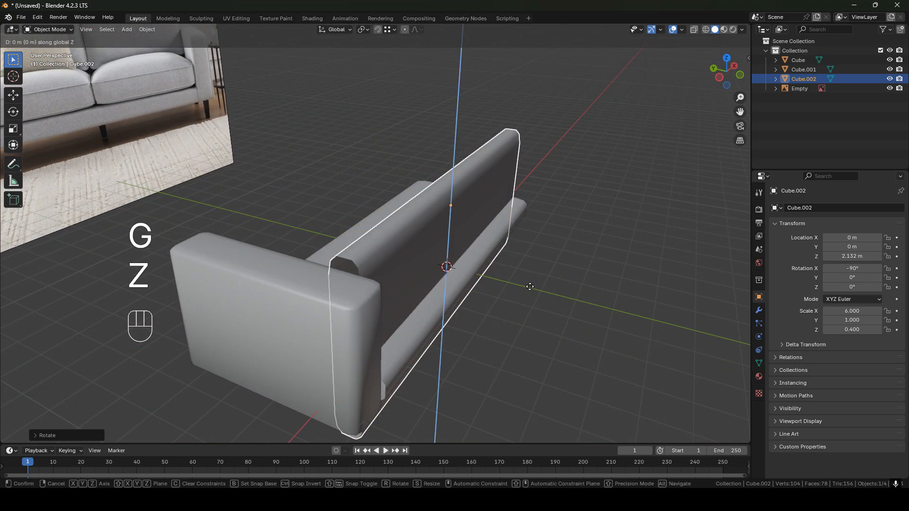
key("y")
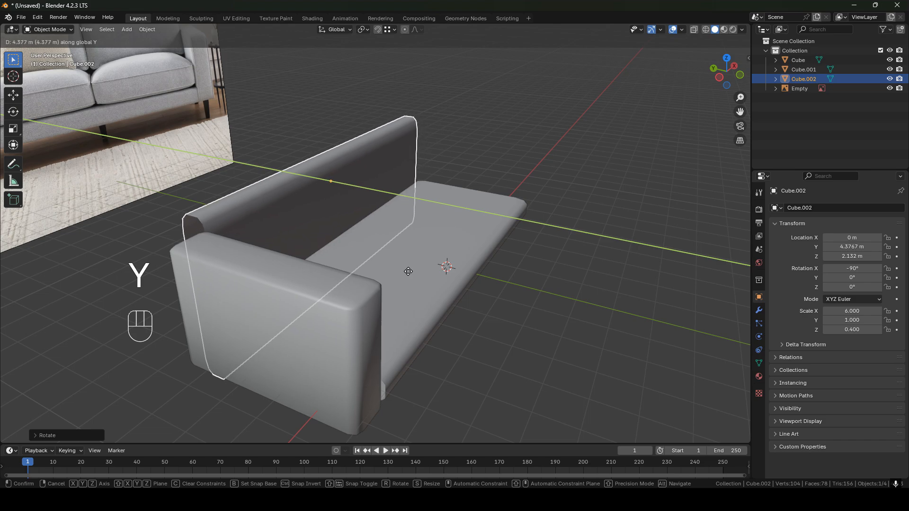
left_click(381, 265)
Raise the backrest about 0.81 m along the Z axis.
middle_click_drag(382, 265, 318, 252)
key("g")
key("z")
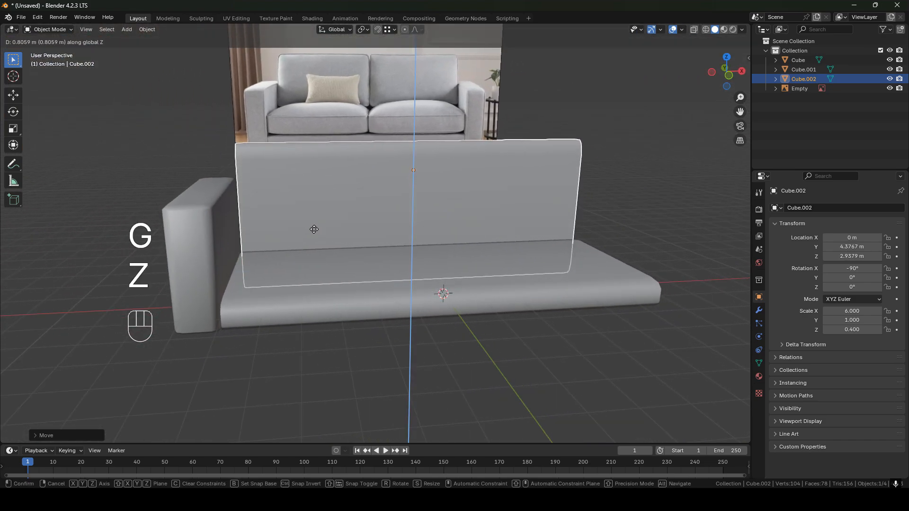
left_click(314, 230)
middle_click_drag(350, 238, 468, 323)
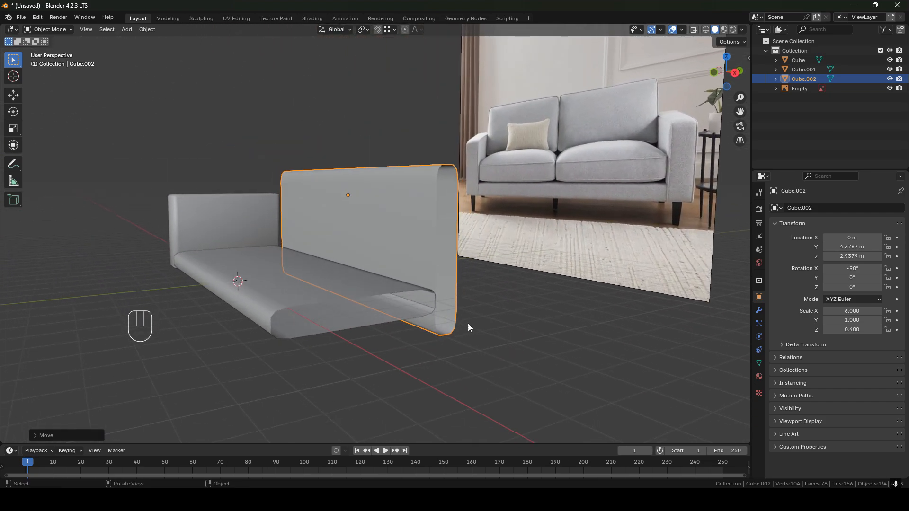
key("s")
key("z")
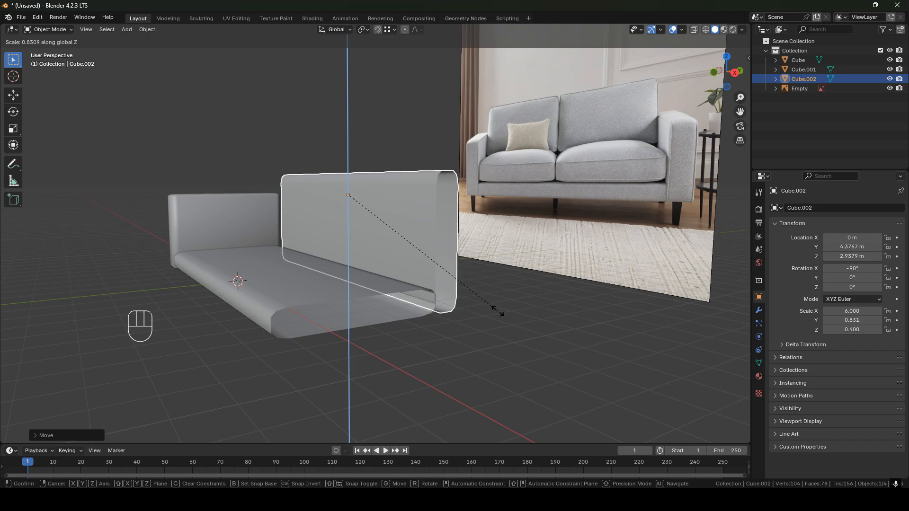
right_click(491, 305)
Move the entire backrest mesh up along Z until its underside is level with the underside of the couch base.
scroll(483, 305, "up", 2)
middle_click_drag(430, 296, 396, 210, "shift")
middle_click_drag(396, 210, 419, 219)
key("Tab")
key("1")
middle_click_drag(419, 218, 405, 184)
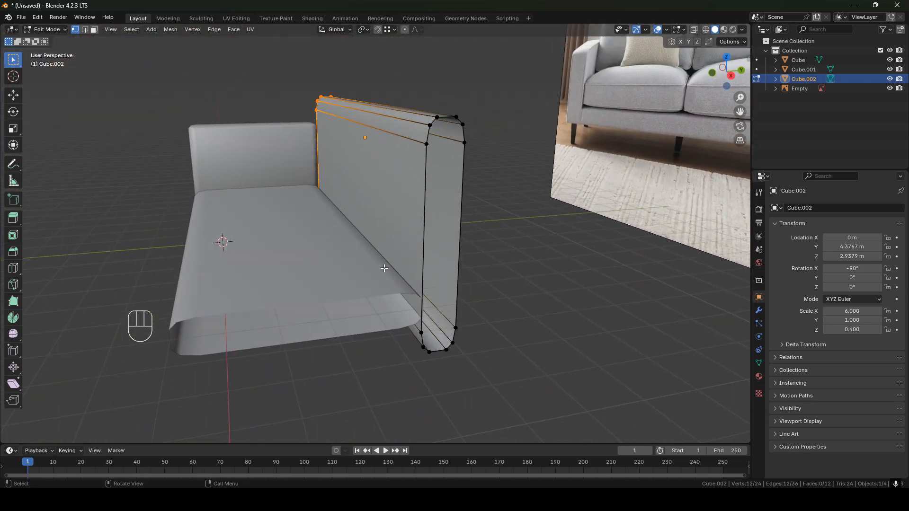
key("a")
middle_click_drag(384, 269, 434, 276)
key("g")
key("z")
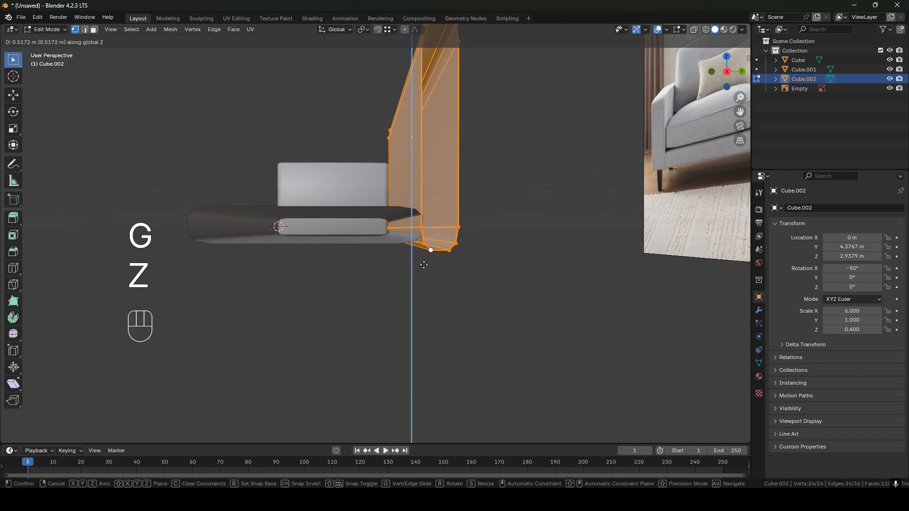
key("ctrl")
left_click(394, 246)
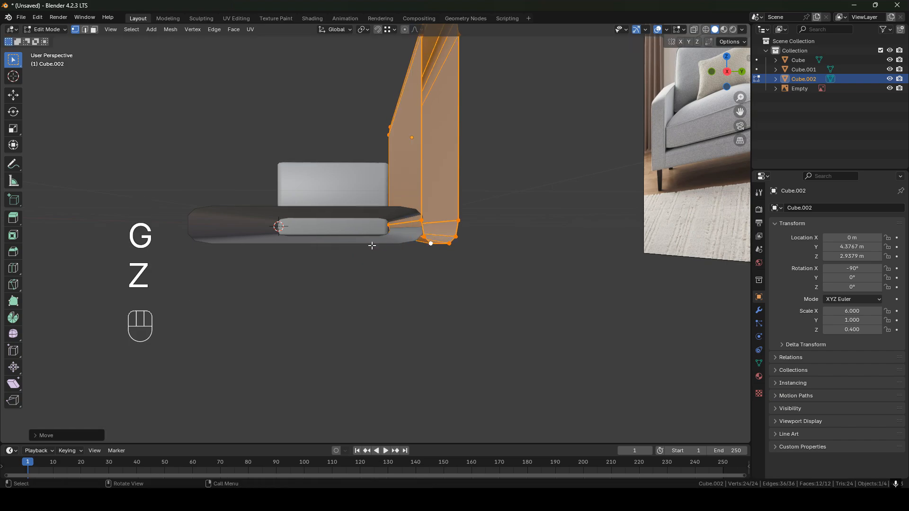
Make the backrest's bottom face the active face while keeping the whole backrest mesh selected.
mouse_move(375, 244)
middle_mouse_down("shift")
mouse_move(383, 283)
mouse_move(367, 247)
mouse_move(434, 225)
mouse_move(351, 267)
mouse_move(357, 325)
mouse_move(361, 247)
middle_mouse_up("shift")
middle_click_drag(417, 240, 375, 234)
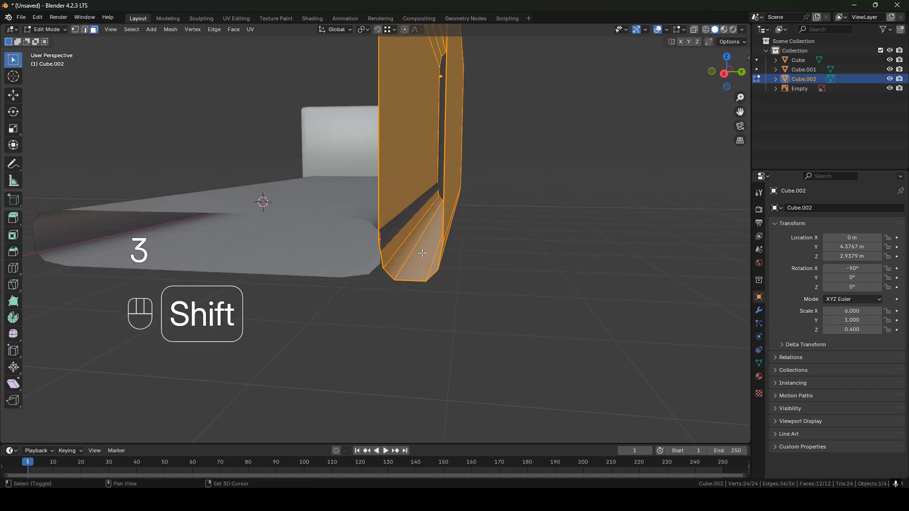
middle_click_drag(420, 255, 540, 290)
scroll(392, 257, "down", 2)
middle_click_drag(485, 290, 414, 284)
middle_click_drag(414, 285, 429, 284, "shift")
middle_click_drag(583, 333, 552, 315, "shift")
key("s")
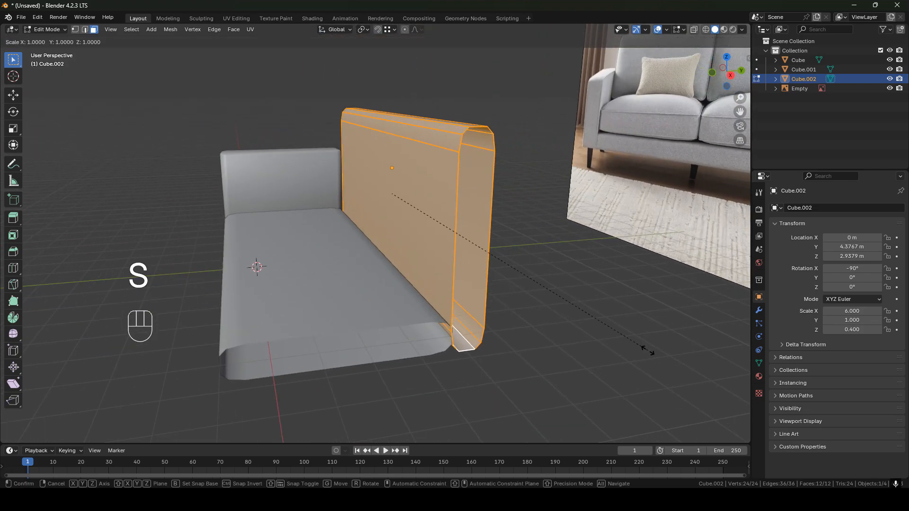
key("z")
right_click(642, 318)
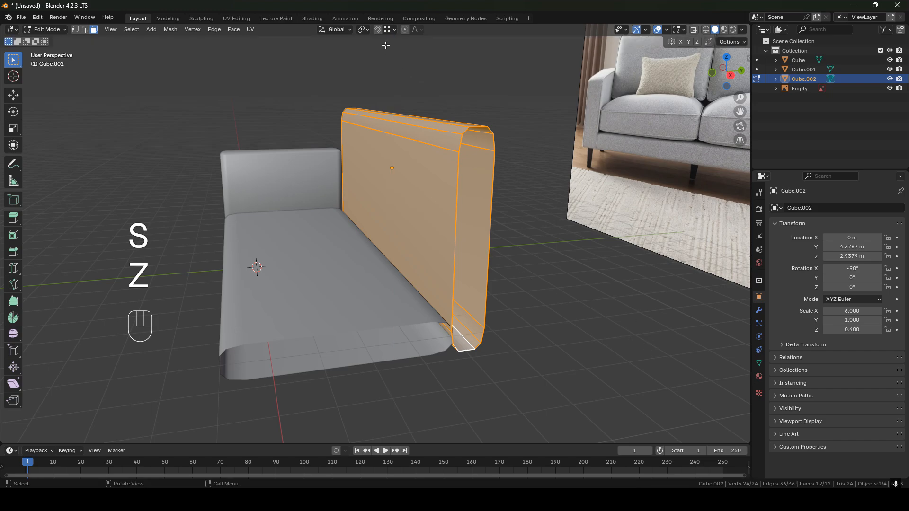
Set the transform pivot to Active Element and scale the backrest down along Z from its bottom face.
left_click(364, 29)
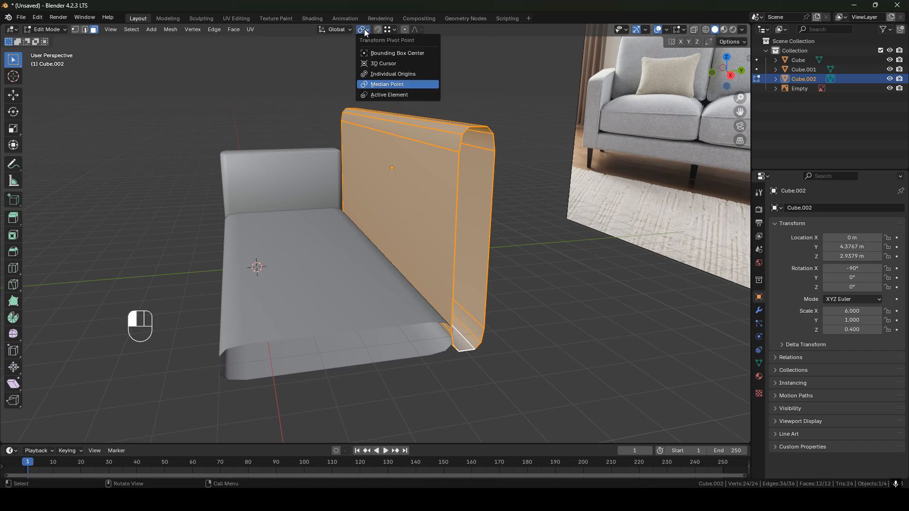
left_click(394, 94)
middle_click_drag(360, 284, 394, 293)
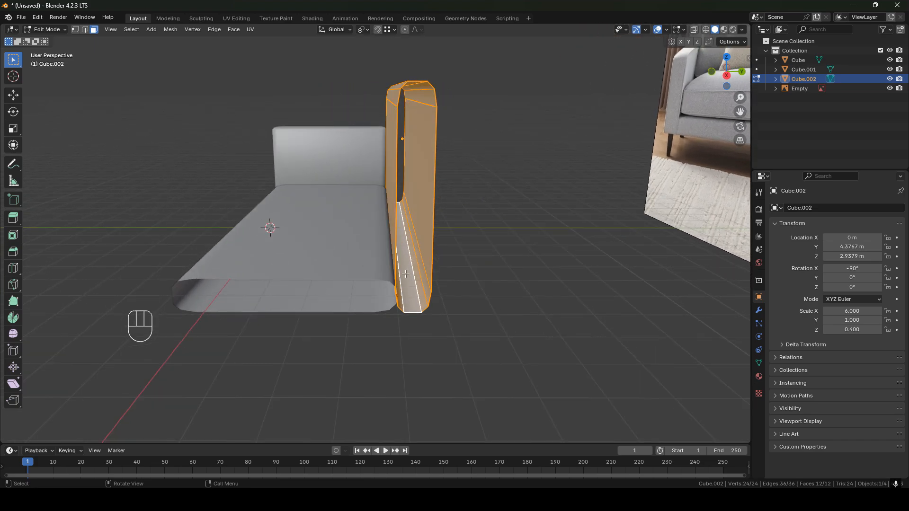
middle_click_drag(411, 284, 444, 300)
key("s")
key("z")
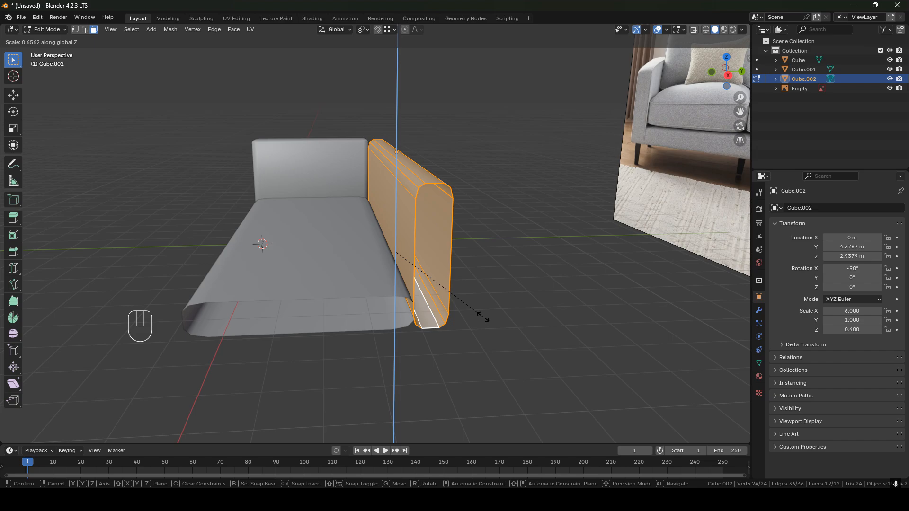
left_click(549, 308)
middle_click_drag(527, 303, 456, 228)
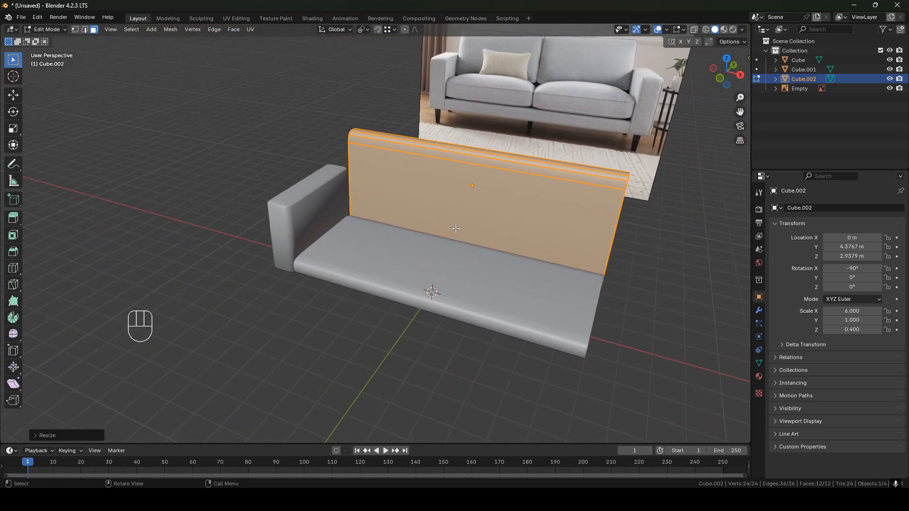
middle_click_drag(547, 213, 425, 196)
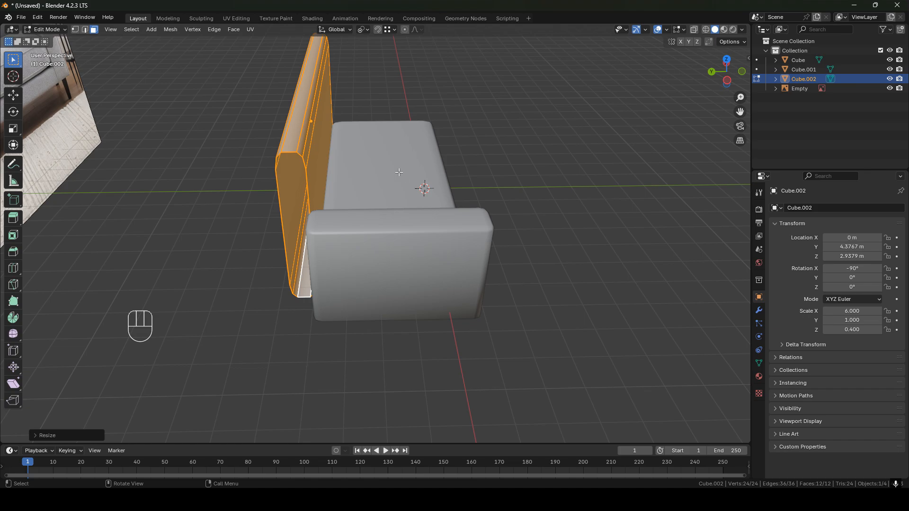
Select the couch base together with the backrest and join them into one object.
key("Tab")
left_click(364, 171)
middle_click_drag(362, 173, 429, 206, "shift")
left_click(345, 167, "shift")
key("Tab")
middle_click_drag(471, 240, 361, 257)
key("a")
middle_click_drag(591, 204, 422, 213, "shift")
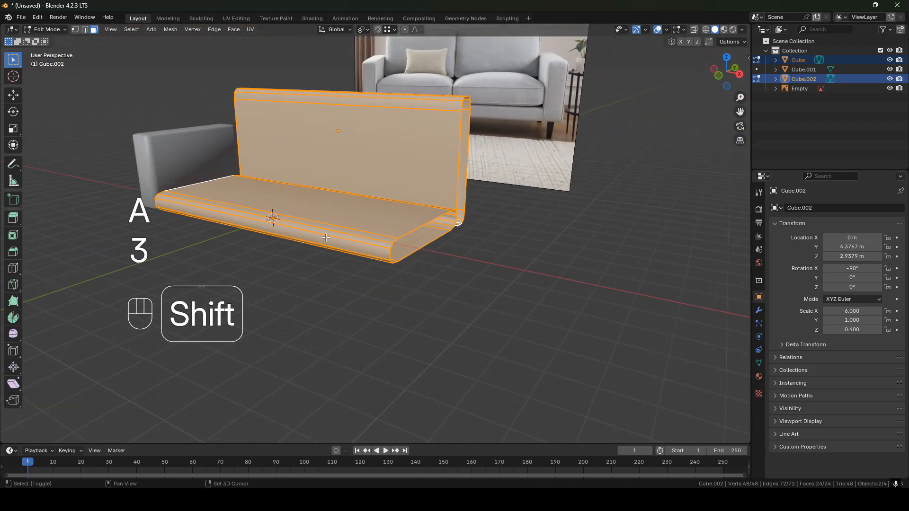
middle_click_drag(323, 238, 415, 198)
key("Tab")
left_click(415, 198, "shift")
right_click(417, 206)
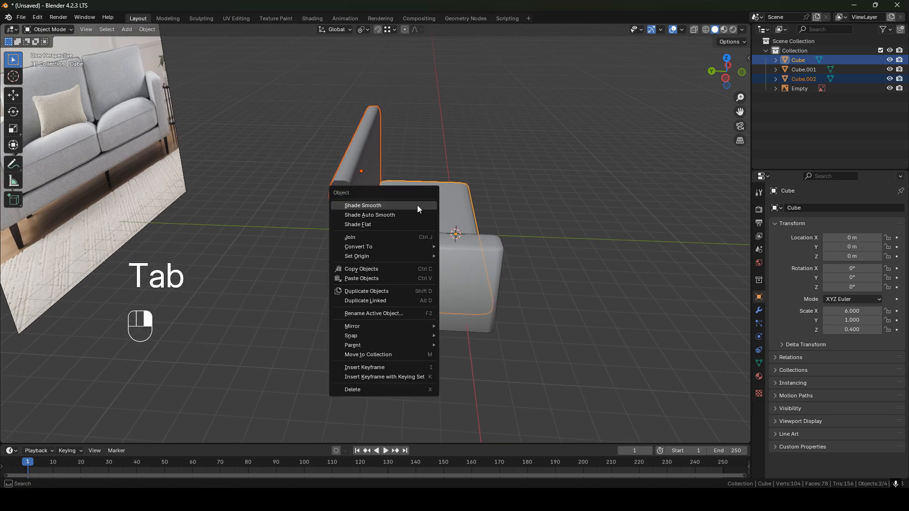
left_click(378, 237)
Select the whole joined base-and-backrest mesh with the seat's front face as the active element.
middle_click_drag(382, 240, 410, 253)
key("Tab")
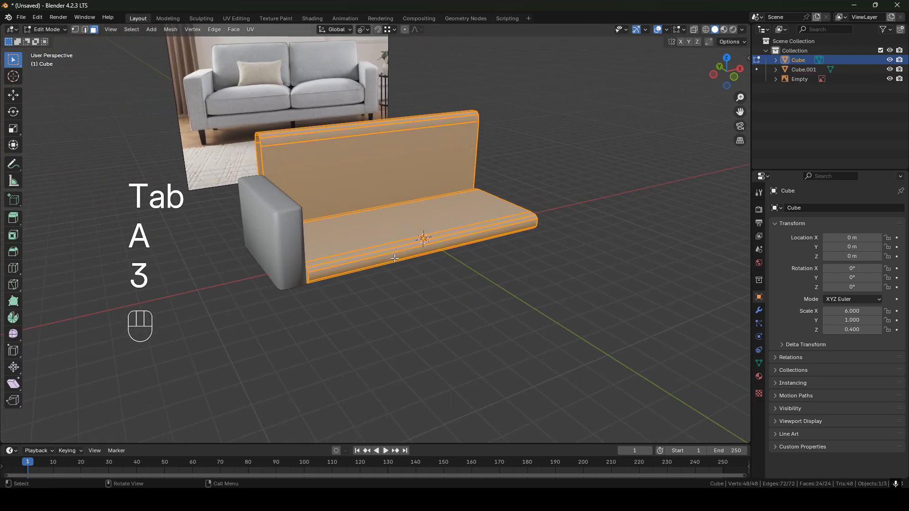
left_click(395, 258)
key("a")
middle_click_drag(396, 258, 498, 255)
middle_click_drag(435, 244, 452, 242, "shift")
middle_click_drag(385, 249, 371, 251)
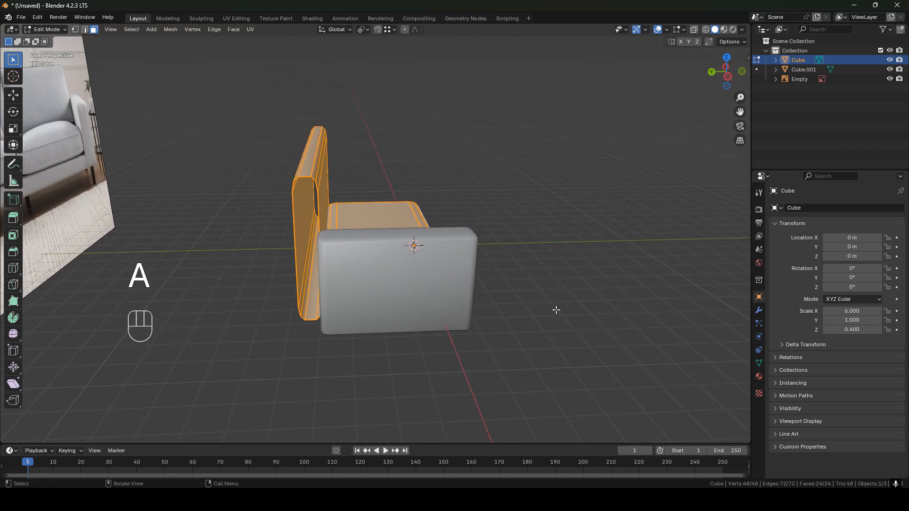
Scale the joined mesh to about 0.855 along Y from the seat front, bringing the backrest's rear in line with the armrest's rear.
key("s")
key("y")
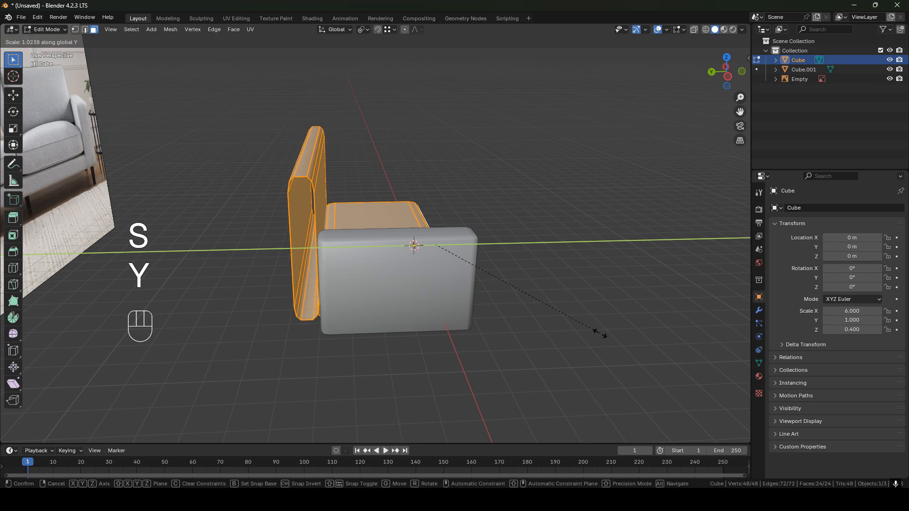
left_click(566, 329)
middle_click_drag(474, 348, 444, 293, "alt")
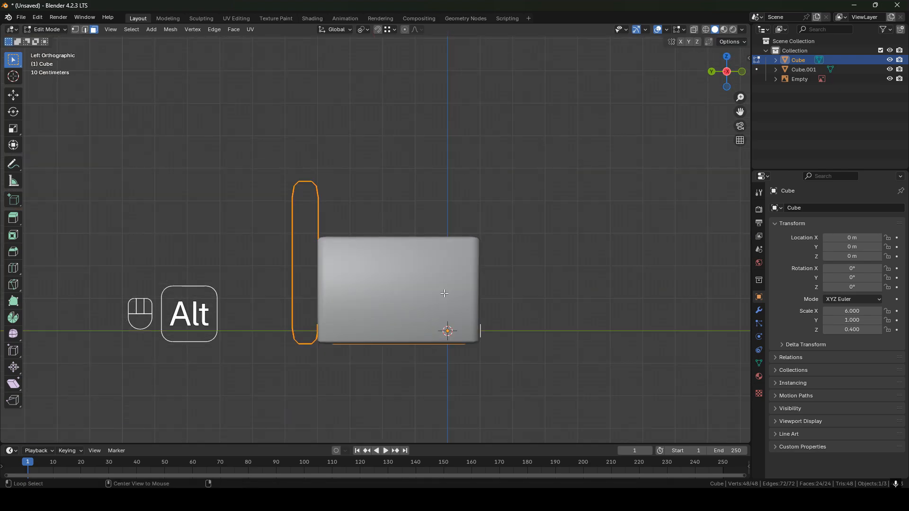
key("s")
key("y")
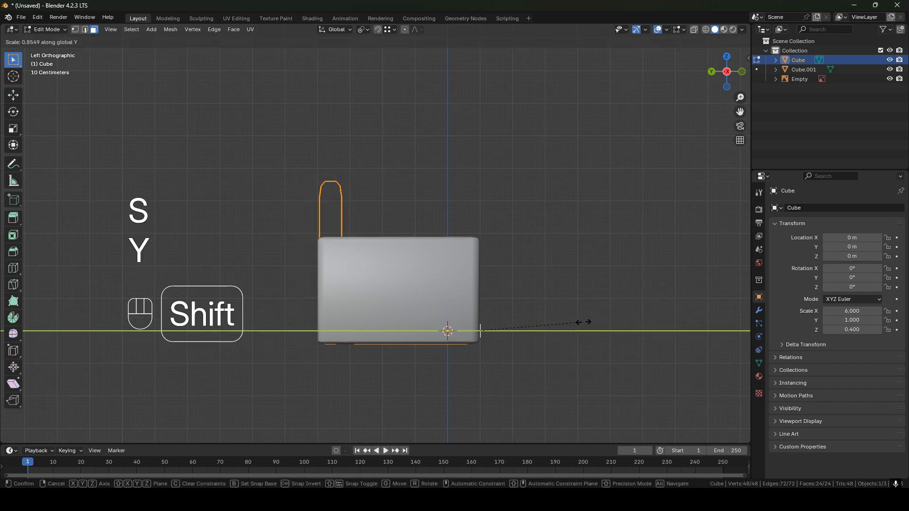
left_click(588, 322)
Select the open edge loop at the armrest end of the backrest.
middle_click_drag(440, 258, 303, 289)
middle_click_drag(588, 319, 407, 250, "shift")
middle_click_drag(312, 280, 416, 232, "shift")
middle_click_drag(339, 227, 390, 213, "shift")
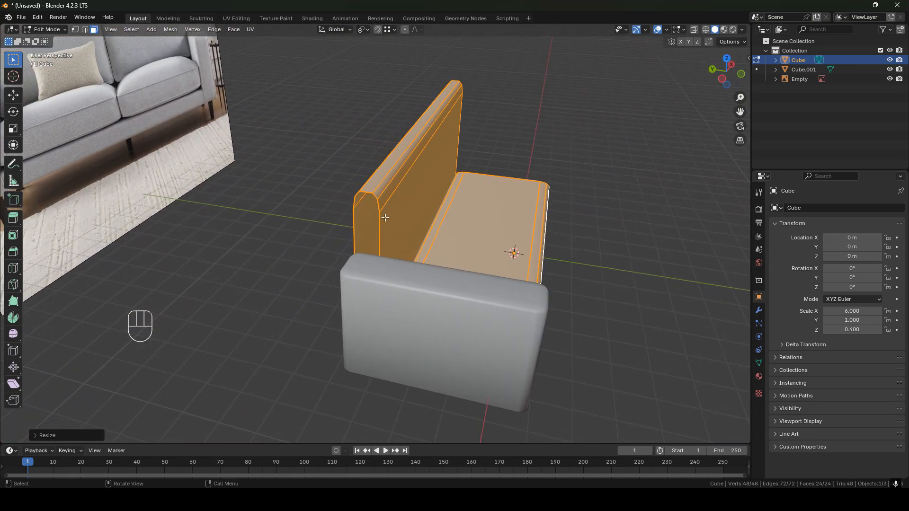
scroll(389, 213, "up", 2)
key("2")
left_click(384, 212, "alt")
Examine the open ends of the seat and backrest on the side without an armrest.
middle_click_drag(384, 211, 478, 206)
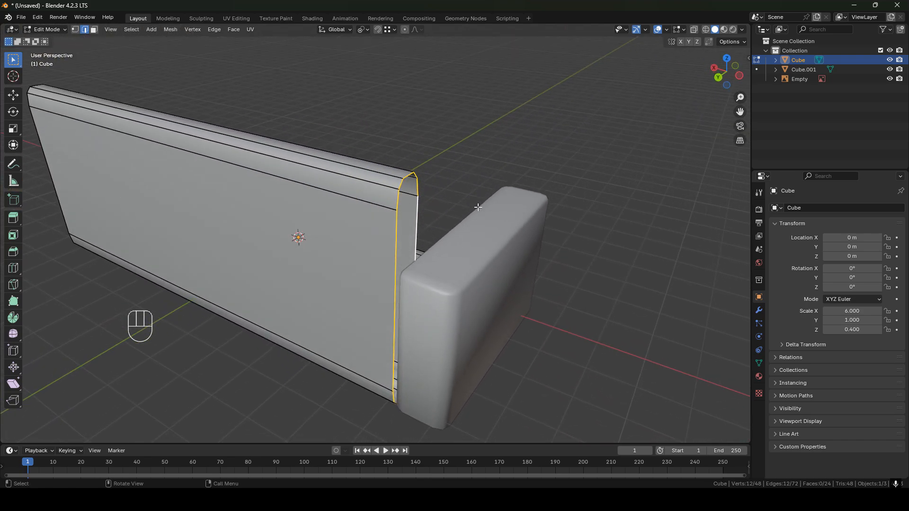
scroll(361, 211, "down", 4)
middle_click_drag(390, 215, 561, 242, "shift")
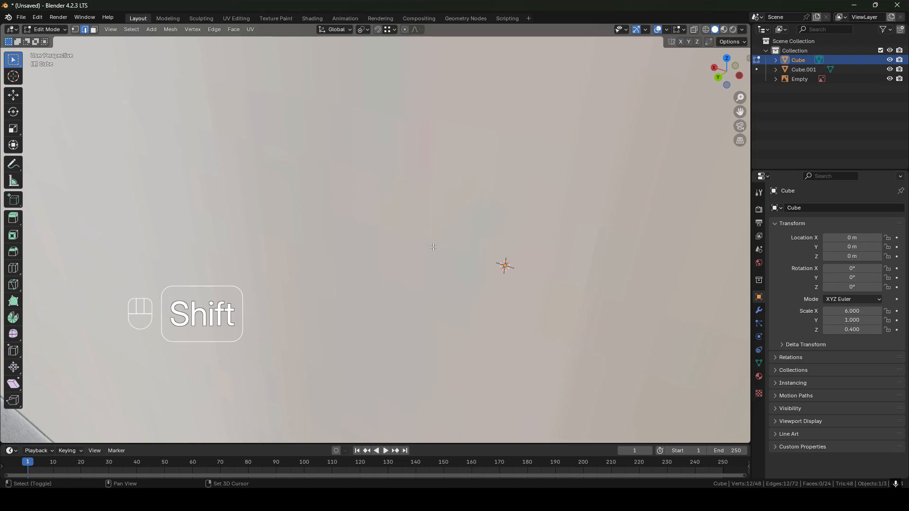
key("shift+grave")
key("w")
key("a")
key("shift+s")
key("a")
key("shift+w")
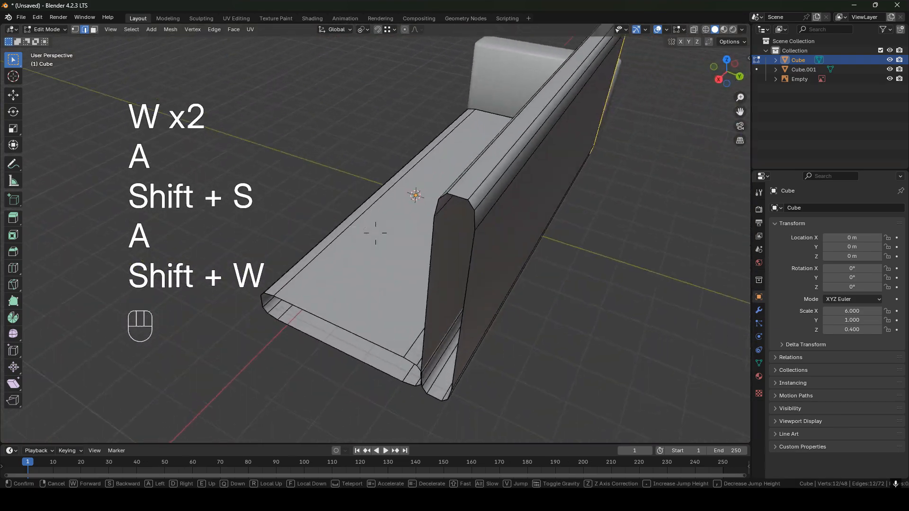
left_click(375, 233)
Fill the selected edge loop with a single face to close the armrest end of the backrest.
middle_click_drag(425, 232, 435, 168, "shift")
middle_click_drag(435, 168, 417, 174)
middle_click_drag(474, 140, 246, 152)
middle_click_drag(484, 112, 390, 117, "shift")
scroll(442, 195, "up", 2)
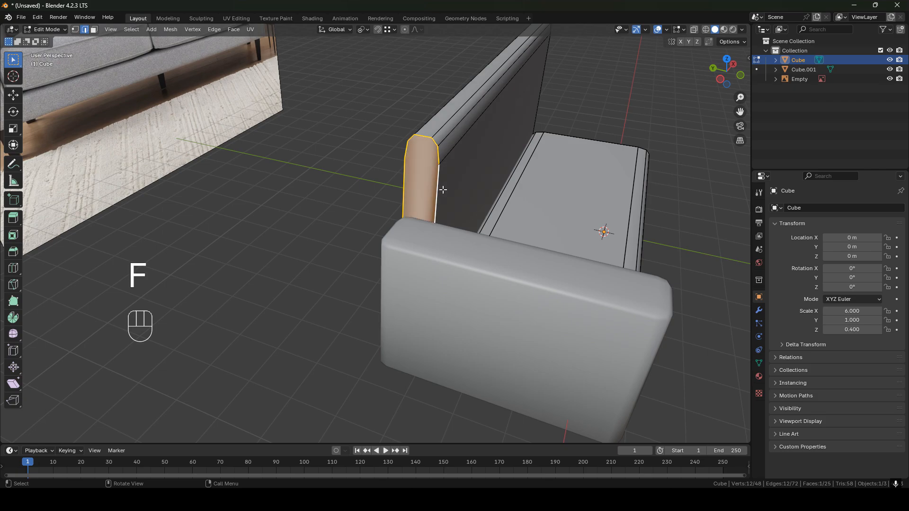
middle_click_drag(443, 189, 412, 155)
key("1")
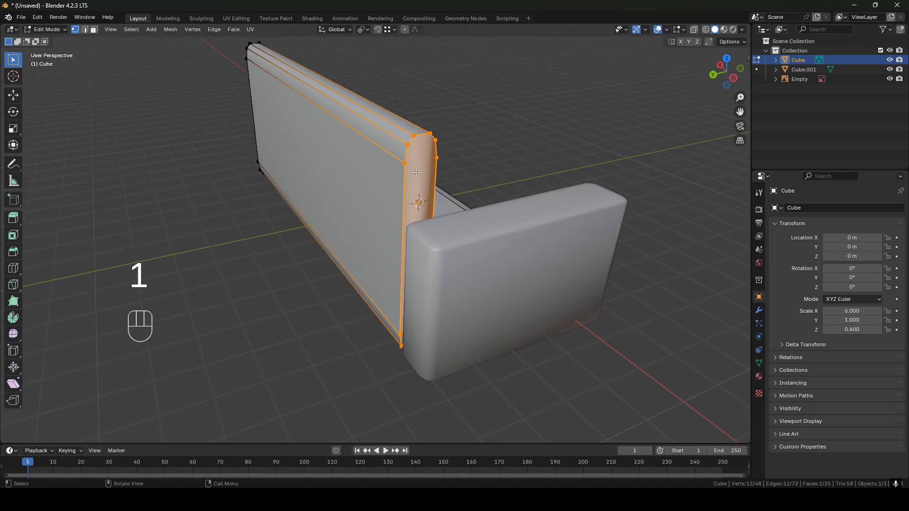
Isolate the joined seat and backrest in local view and open its mesh for vertex editing at the filled end.
middle_click_drag(417, 189, 598, 338)
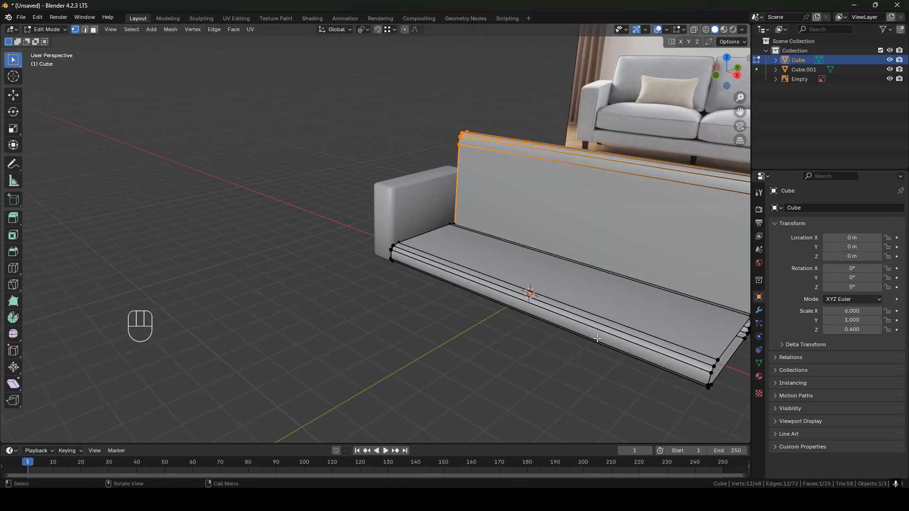
middle_click_drag(540, 296, 377, 227)
middle_click_drag(395, 188, 408, 176)
key("Tab")
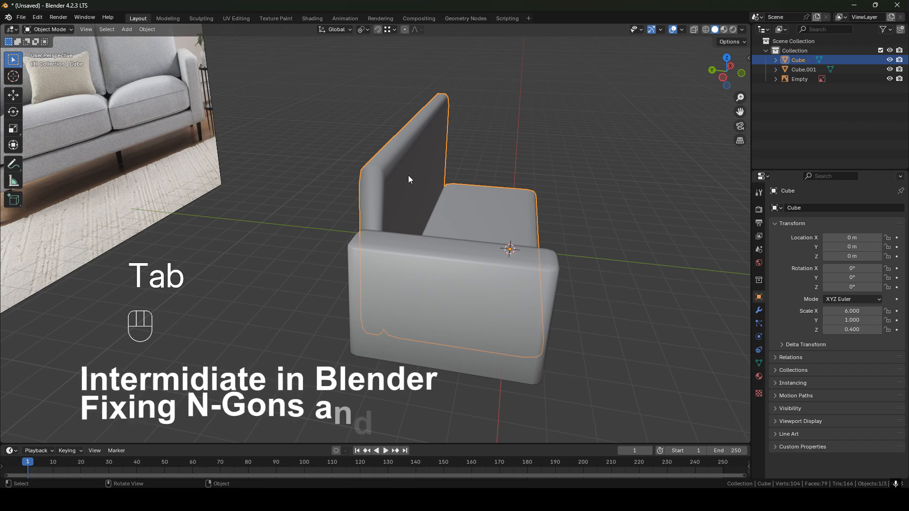
key("slash")
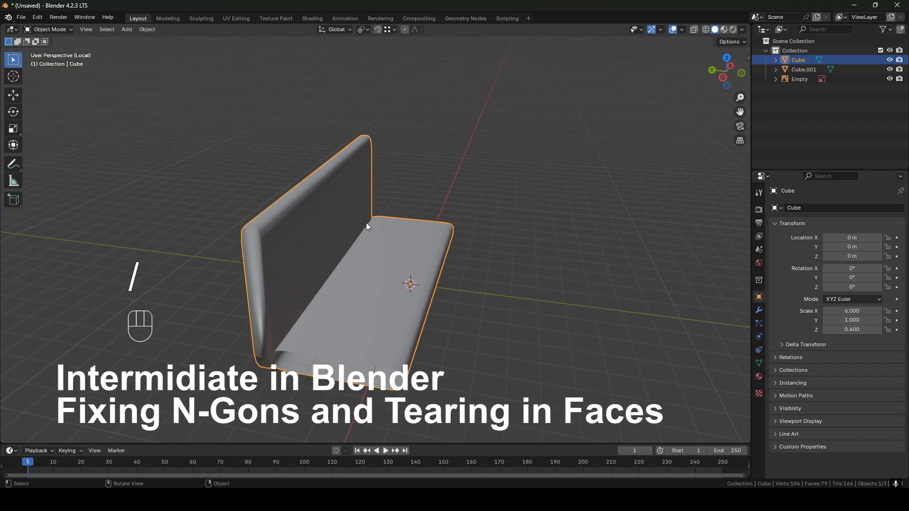
middle_click_drag(295, 279, 399, 178, "shift")
key("Tab")
scroll(353, 227, "up", 2)
scroll(400, 161, "up", 1)
middle_click_drag(401, 114, 384, 179, "shift")
middle_click_drag(384, 178, 391, 145)
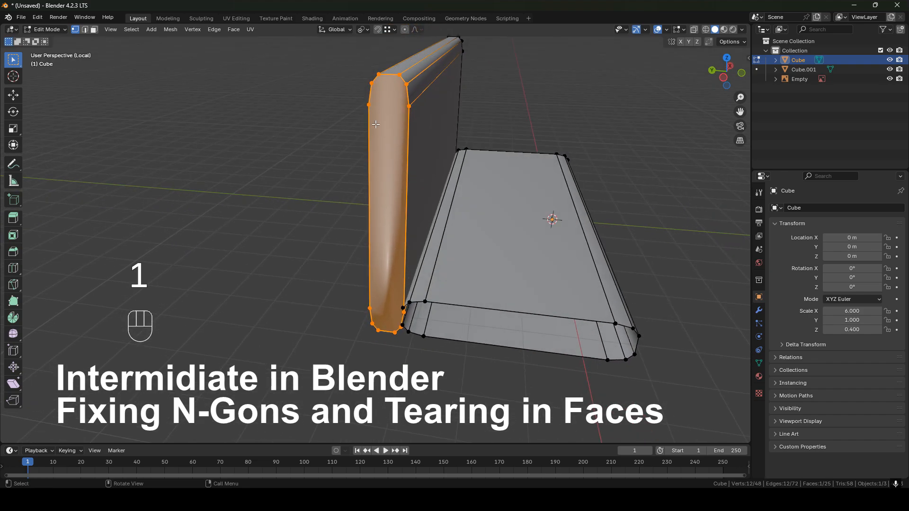
middle_click_drag(400, 123, 398, 111)
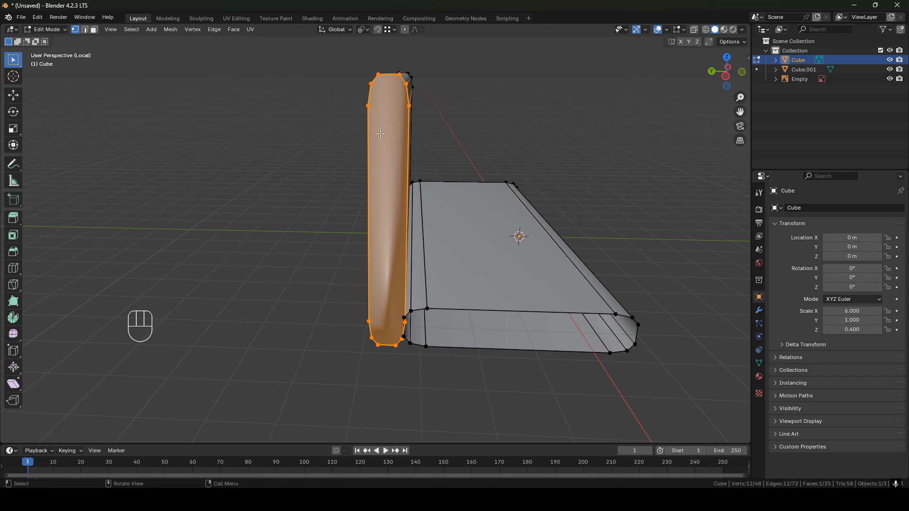
Connect the two upper pairs of opposite vertices across the backrest's end face with straight edges.
left_click(375, 87)
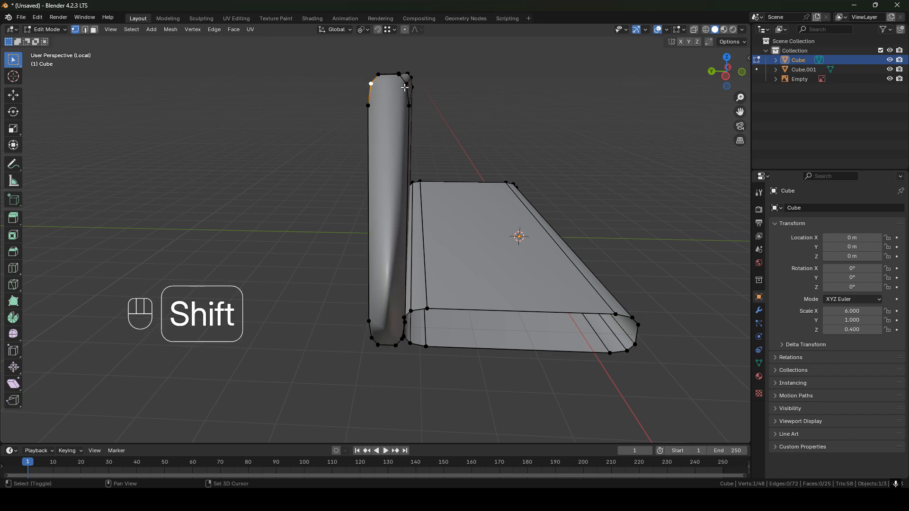
key("j")
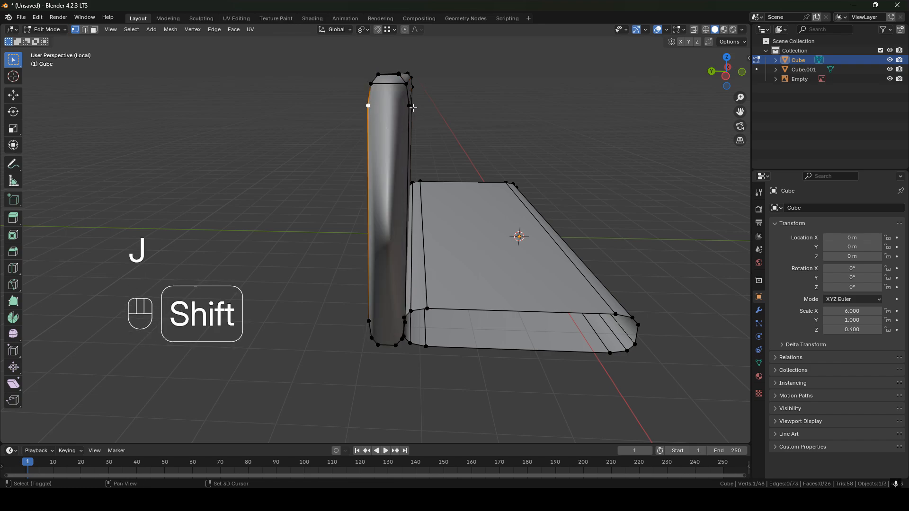
key("j")
middle_click_drag(406, 142, 398, 138)
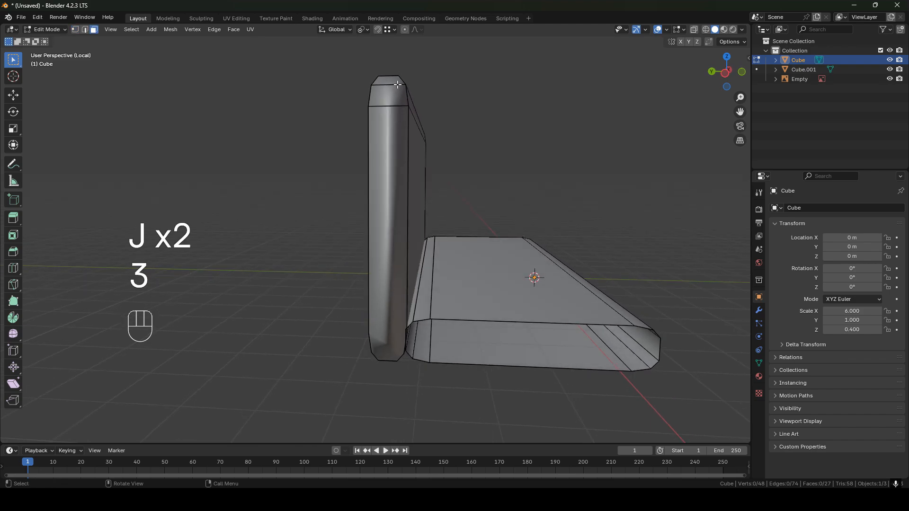
middle_click_drag(376, 254, 389, 227)
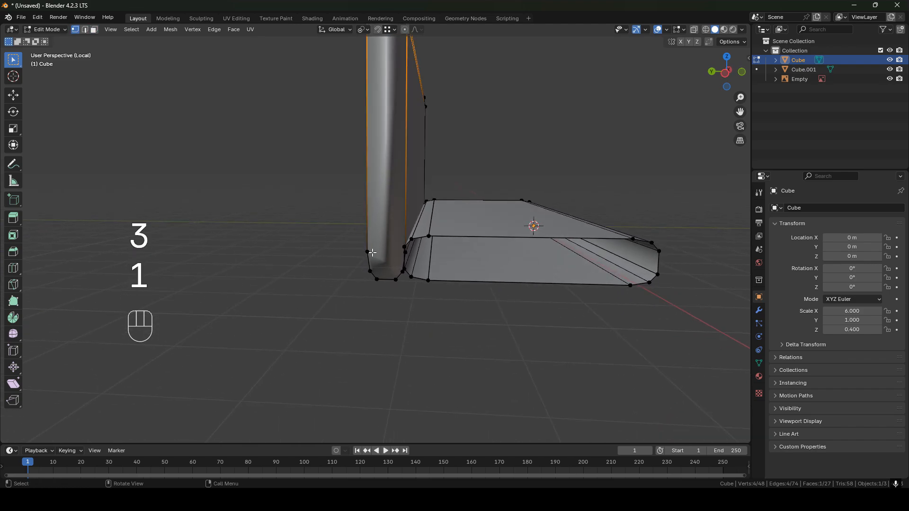
Connect the two lower pairs of opposite vertices across the backrest's end face to finish splitting the n-gon.
left_click(374, 253)
scroll(374, 254, "up", 3)
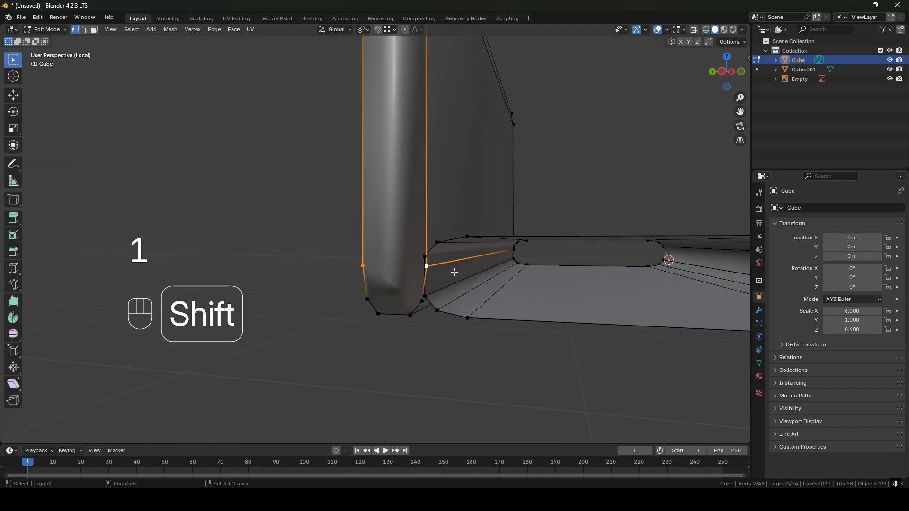
key("j")
mouse_move(386, 291)
middle_mouse_down()
mouse_move(426, 298)
mouse_move(403, 249)
mouse_move(402, 294)
middle_mouse_up()
key("j")
Reset the normal vectors of all faces on the joined seat and backrest mesh.
key("3")
scroll(397, 234, "down", 1)
middle_click_drag(411, 209, 434, 209)
middle_click_drag(424, 147, 438, 194)
middle_click_drag(388, 145, 375, 233, "shift")
key("a")
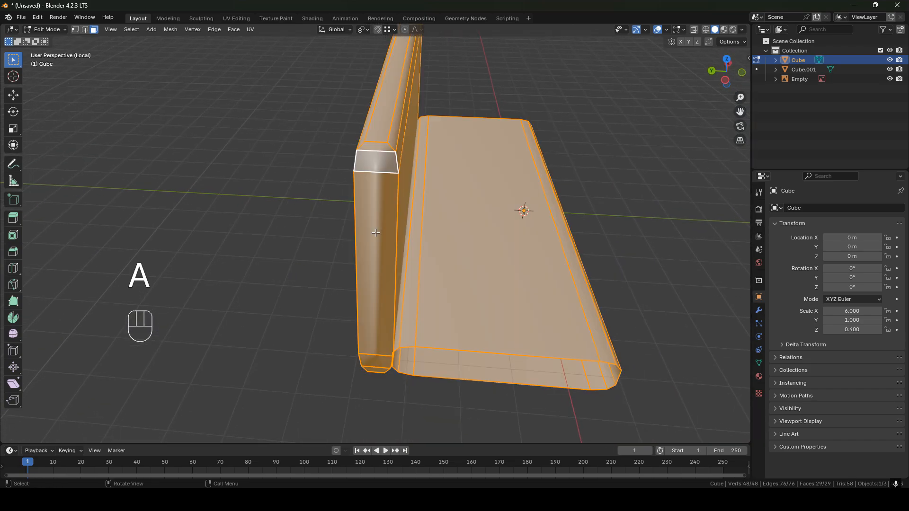
key("alt+n")
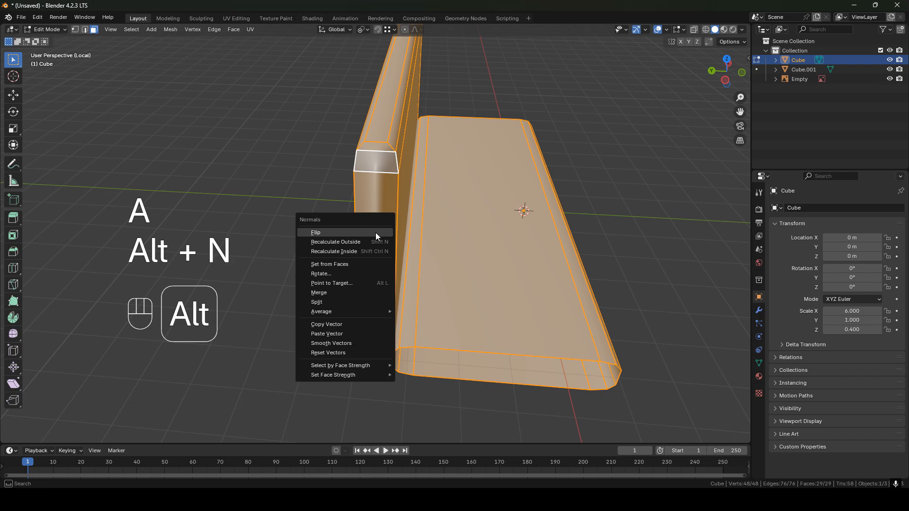
left_click(325, 354)
middle_click_drag(398, 227, 382, 241)
middle_click_drag(391, 201, 408, 258, "shift")
scroll(408, 257, "down", 1)
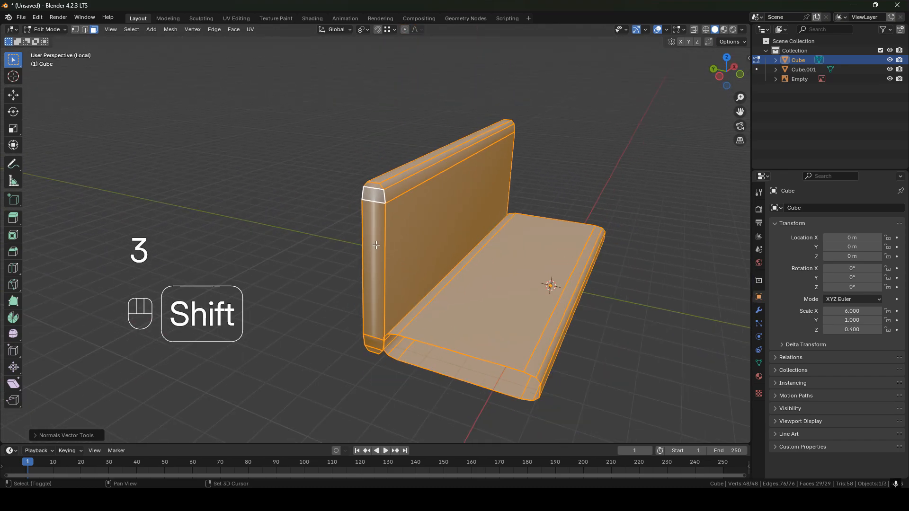
middle_click_drag(482, 169, 488, 149, "shift")
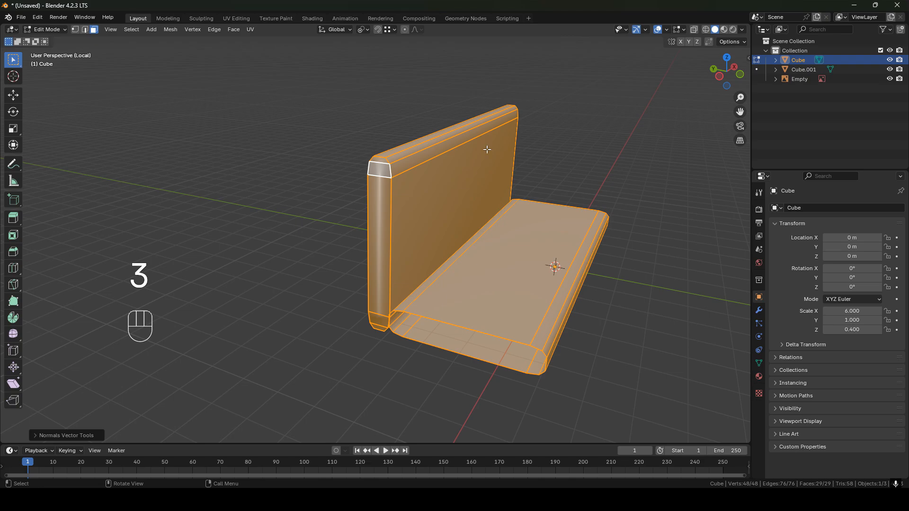
Check the face orientation of the seat and backrest with the viewport overlay, and turn the overlay off again.
left_click(668, 30)
left_click(608, 211)
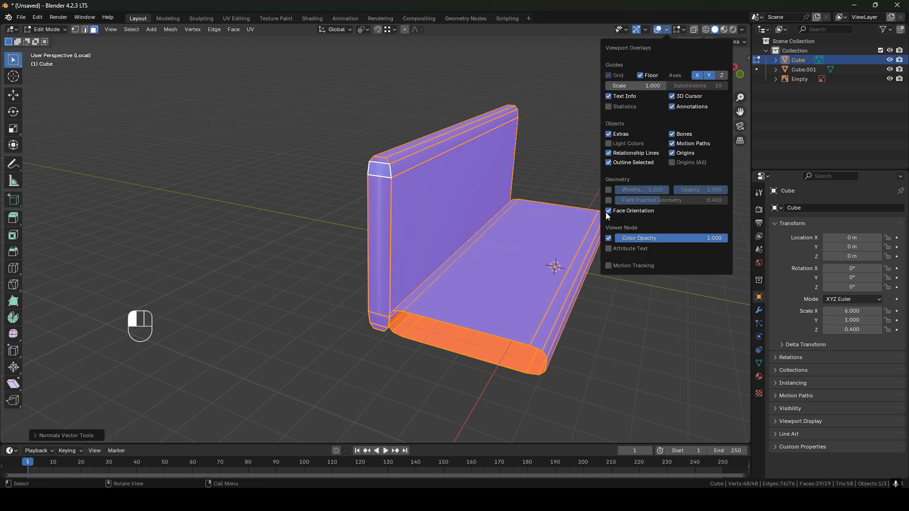
middle_click_drag(396, 243, 542, 187)
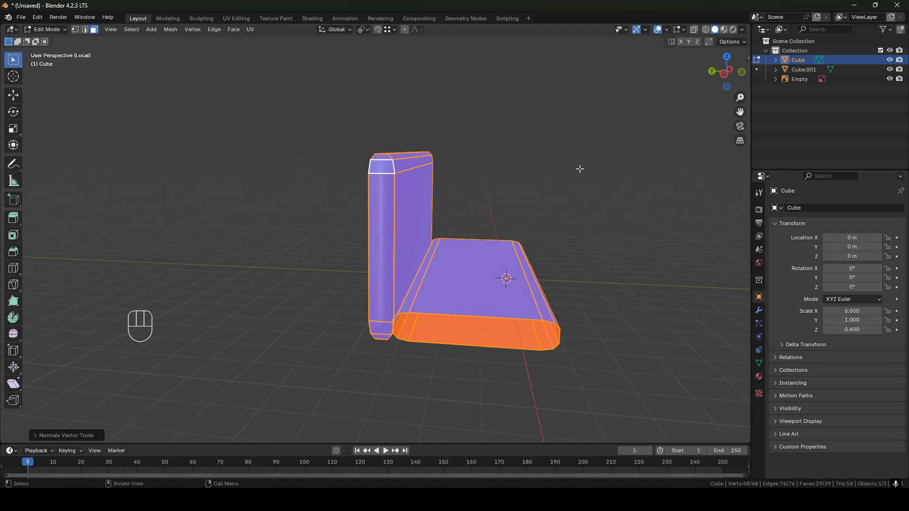
left_click(668, 31)
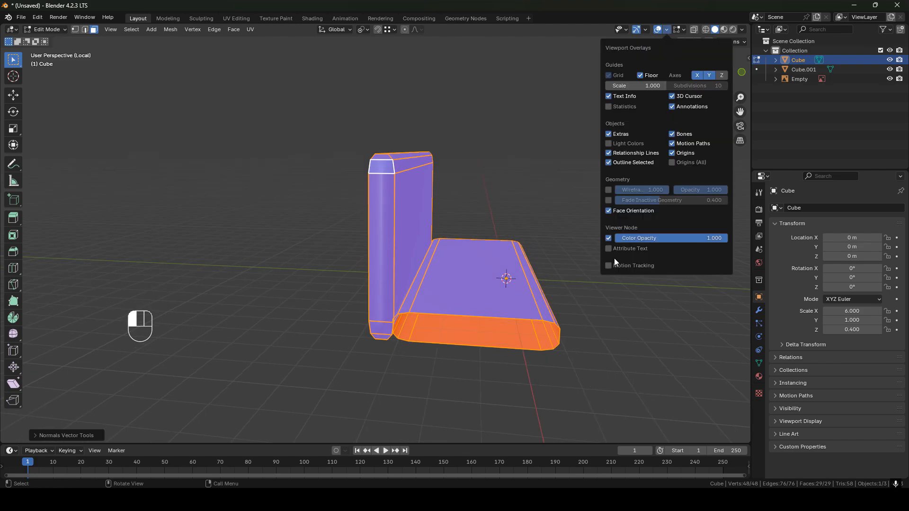
left_click(607, 212)
scroll(388, 266, "down", 1)
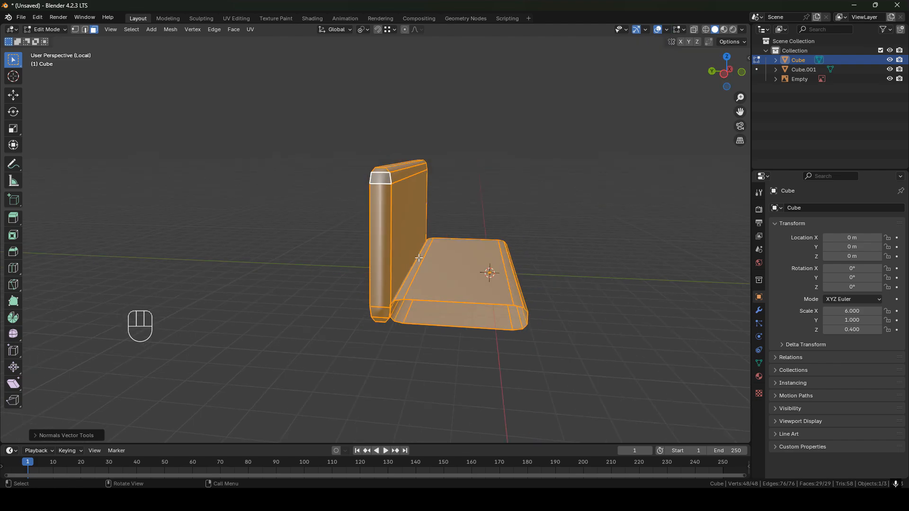
Return to Object Mode and apply all transforms to the joined seat and backrest.
middle_click_drag(430, 267, 412, 286)
key("Tab")
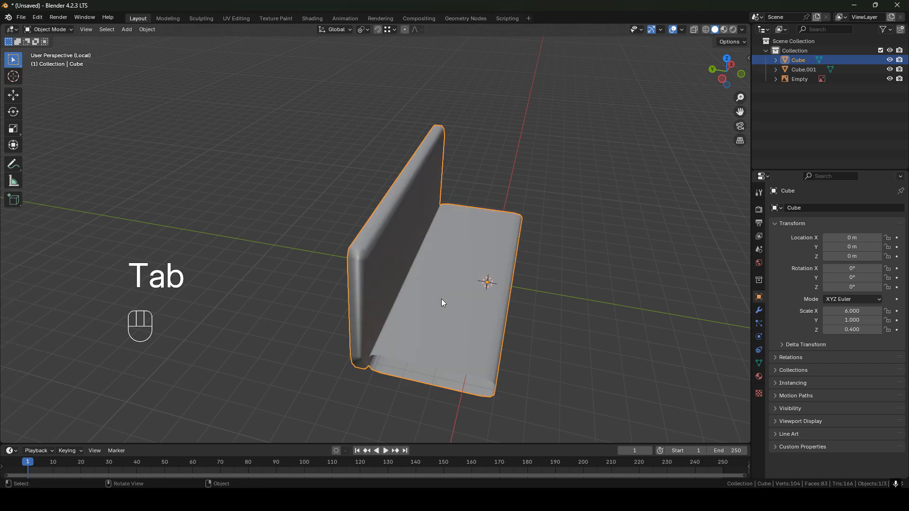
key("ctrl+a")
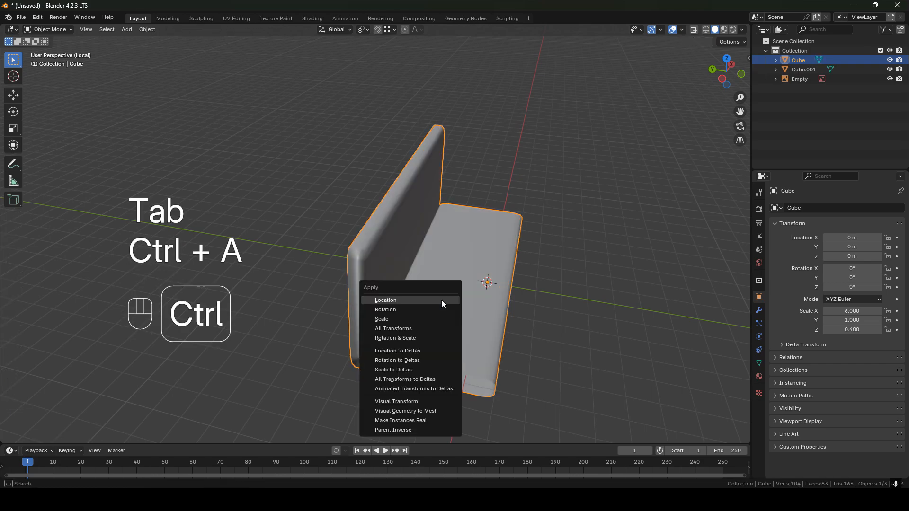
left_click(392, 332)
middle_click_drag(442, 346, 464, 257)
scroll(433, 245, "up", 3)
middle_click_drag(453, 209, 487, 223)
key("Tab")
key("Tab")
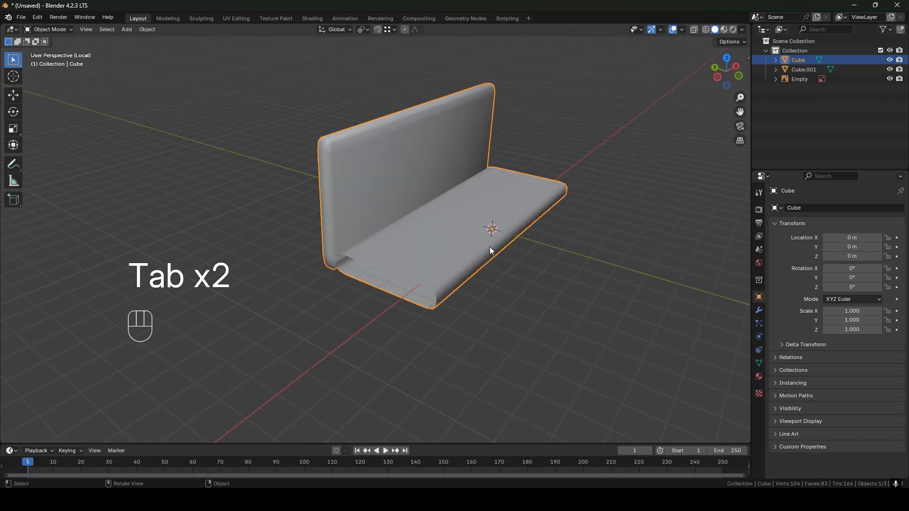
Leave local view and apply the armrest's location, followed by all of its transforms.
key("slash")
middle_click_drag(457, 281, 384, 301)
left_click(450, 277)
middle_click_drag(557, 326, 334, 260, "shift")
middle_click_drag(434, 263, 376, 260)
key("ctrl+a")
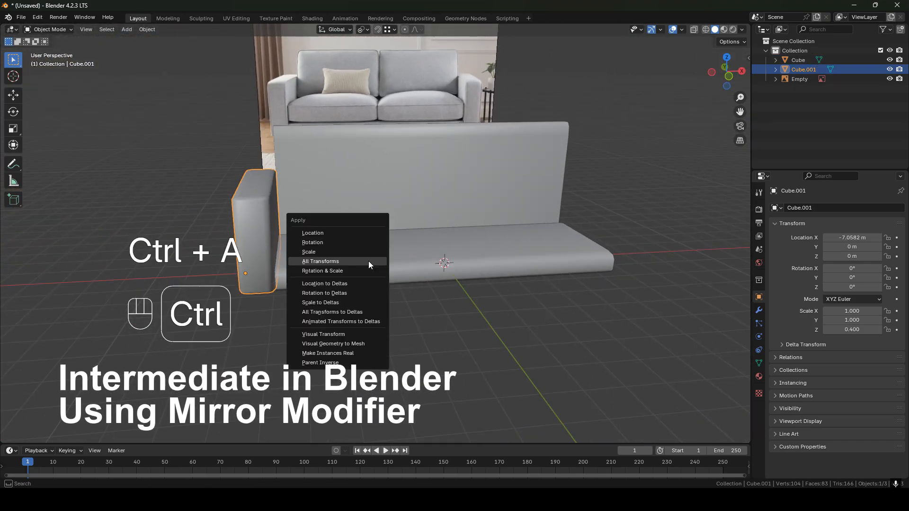
left_click(335, 235)
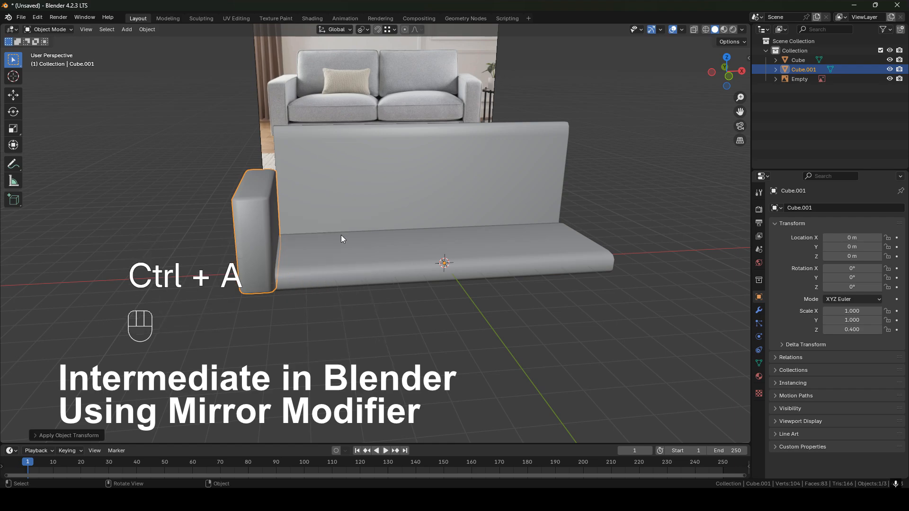
middle_click_drag(487, 274, 368, 265)
key("ctrl+a")
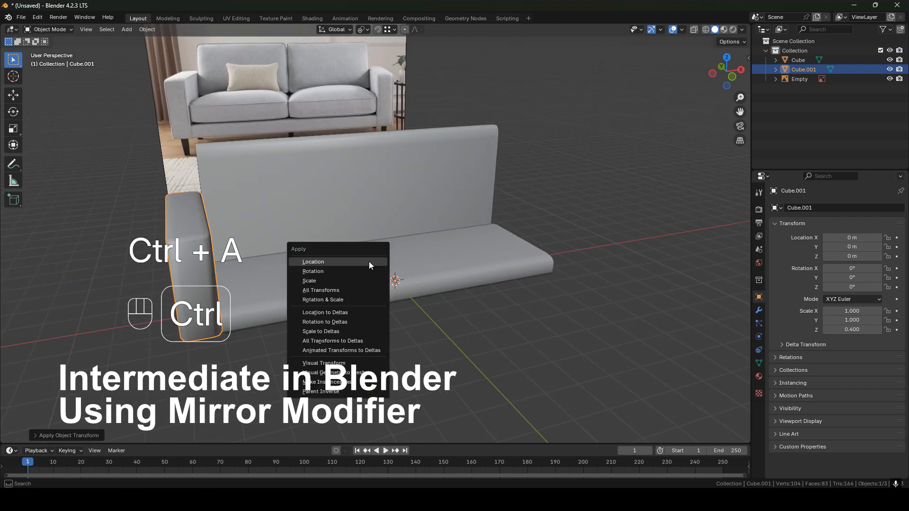
left_click(315, 292)
middle_click_drag(442, 289, 418, 224, "shift")
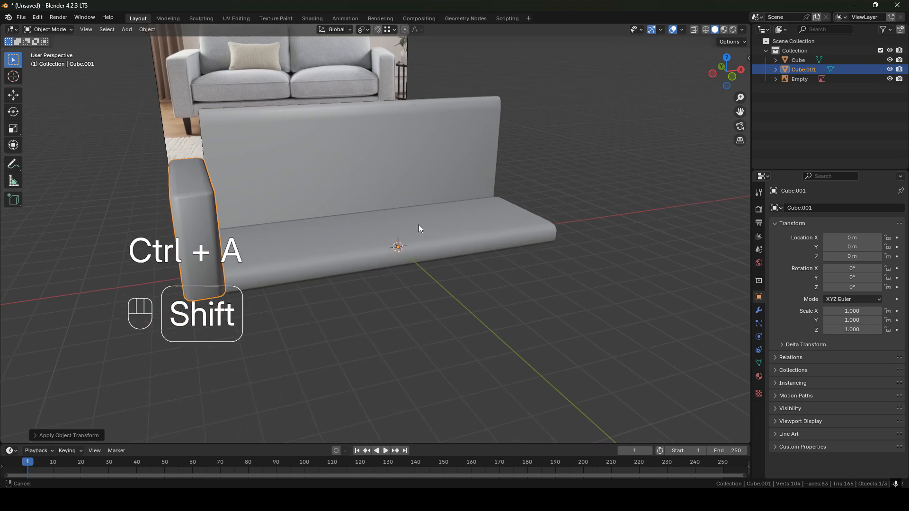
Add a Mirror modifier on the X axis to the armrest and inspect both armrests.
left_click(759, 311)
left_click(822, 205)
mouse_move(777, 206)
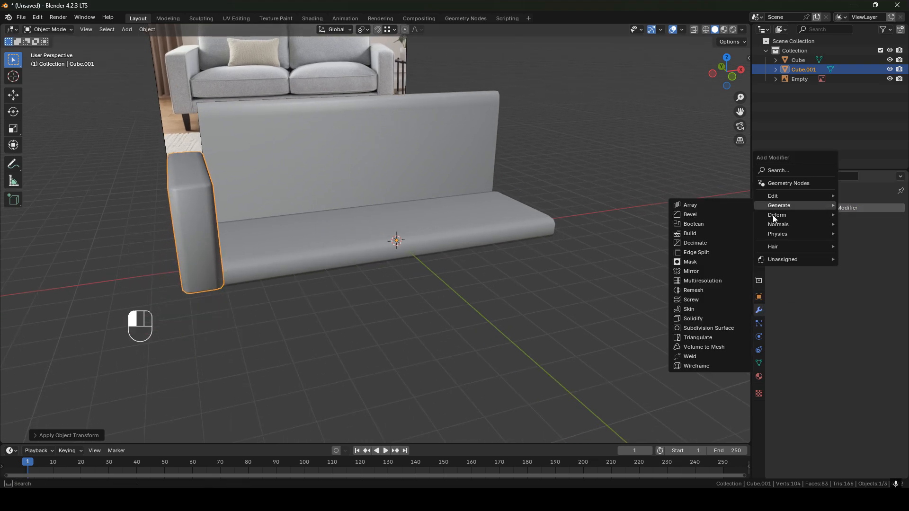
left_click(701, 269)
middle_click_drag(449, 218, 220, 178)
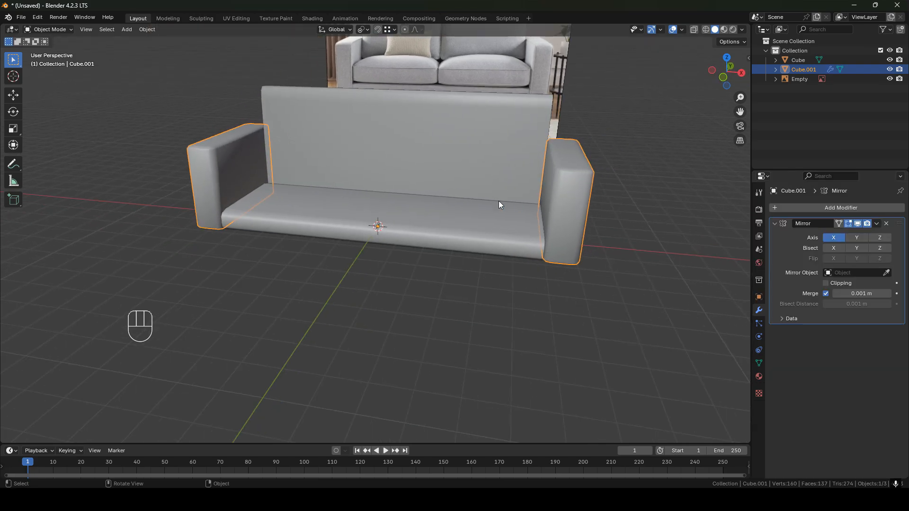
middle_click_drag(501, 204, 464, 227)
scroll(469, 224, "up", 4)
middle_click_drag(521, 230, 411, 264, "shift")
scroll(379, 235, "down", 3)
middle_click_drag(406, 195, 377, 150)
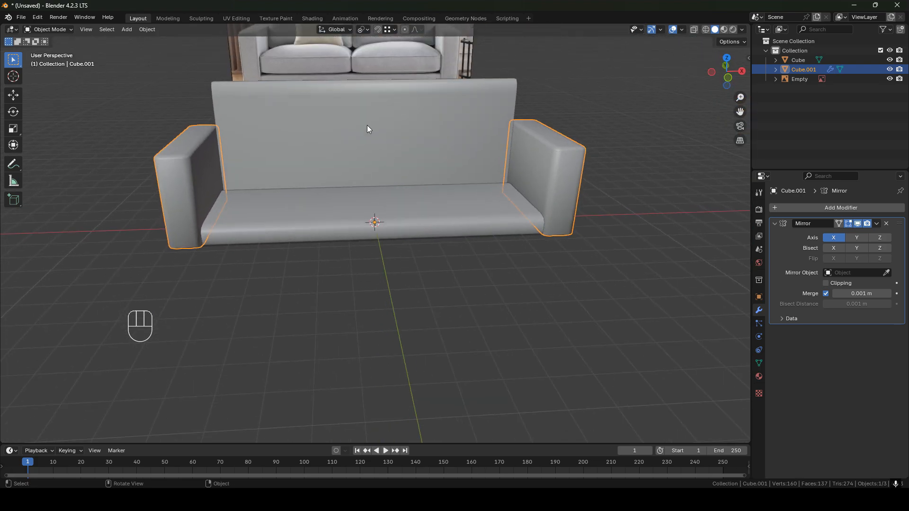
mouse_move(365, 188)
middle_mouse_down()
mouse_move(426, 252)
mouse_move(540, 239)
mouse_move(307, 194)
mouse_move(365, 190)
mouse_move(381, 203)
mouse_move(461, 219)
mouse_move(421, 218)
mouse_move(331, 189)
mouse_move(268, 148)
mouse_move(266, 132)
mouse_move(230, 136)
mouse_move(374, 189)
middle_mouse_up()
Hide the armrests to expose the open end of the seat.
left_click(367, 193)
key("Tab")
scroll(388, 214, "up", 2)
middle_click_drag(408, 222, 518, 216, "shift")
scroll(414, 218, "up", 1)
middle_click_drag(364, 230, 337, 214)
key("Tab")
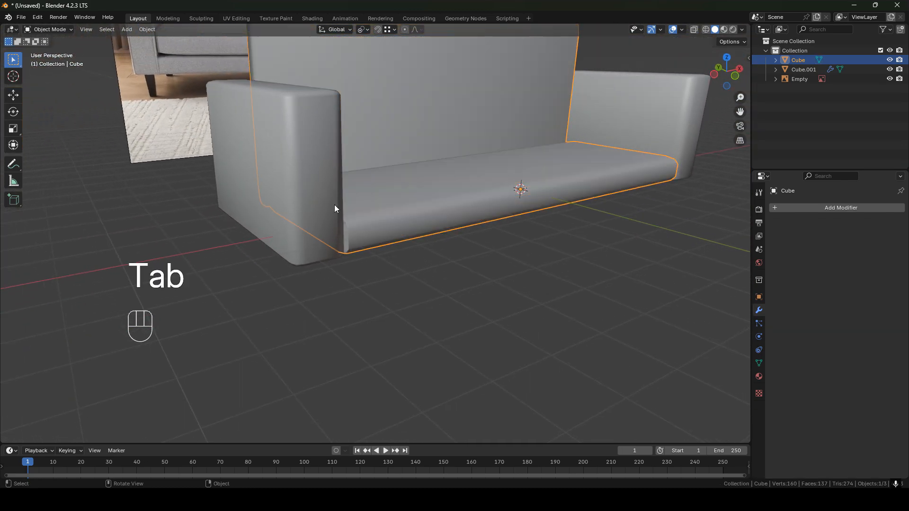
left_click(307, 147)
key("h")
Select the edge loop around the seat's open end and fill it with a single face.
left_click(317, 188)
key("Tab")
middle_click_drag(317, 189, 322, 183)
key("2")
left_click(319, 187, "alt")
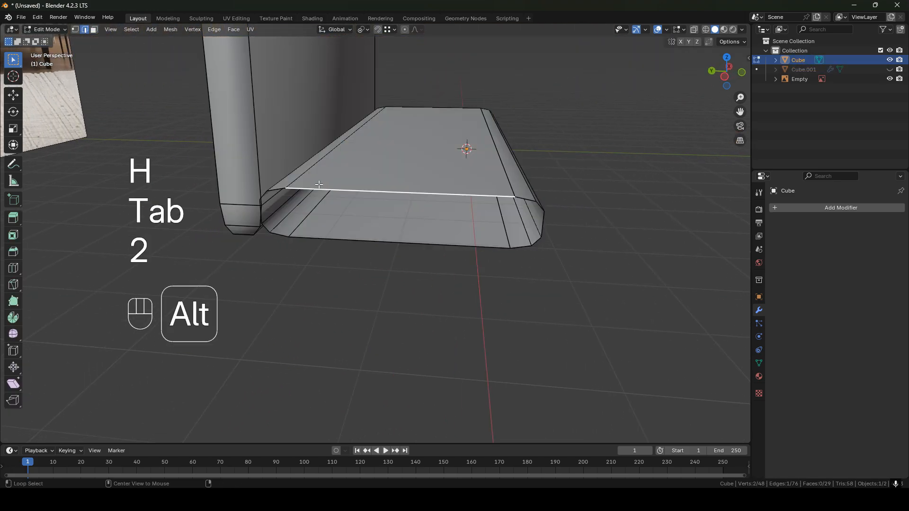
middle_click_drag(428, 178, 357, 223)
key("f")
Connect the four pairs of opposite vertices across the seat's new end face with straight edges.
key("1")
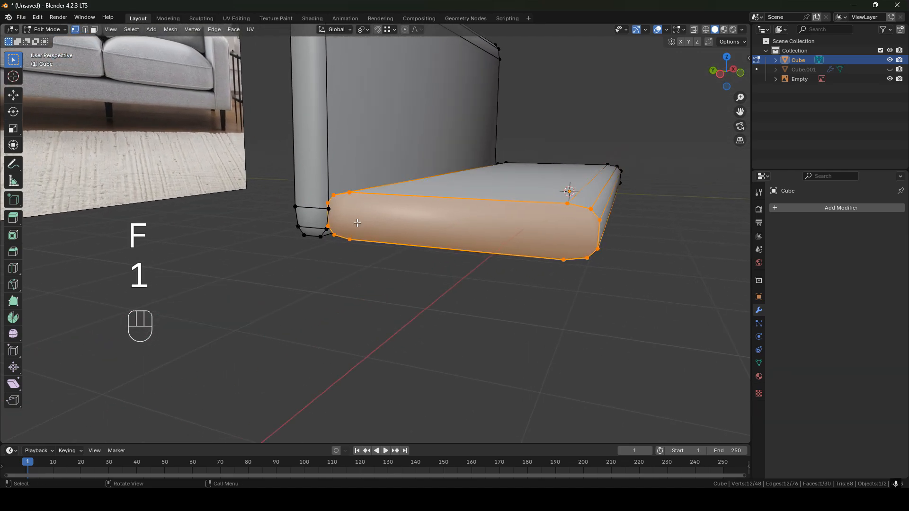
left_click(339, 233)
left_click(338, 198, "shift")
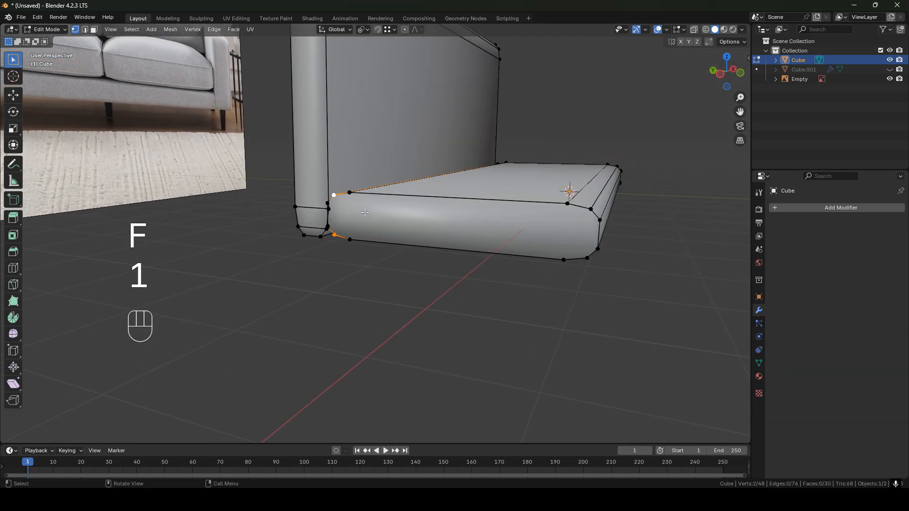
key("j")
middle_click_drag(440, 230, 347, 228, "shift")
left_click(452, 208)
left_click(448, 247, "shift")
key("j")
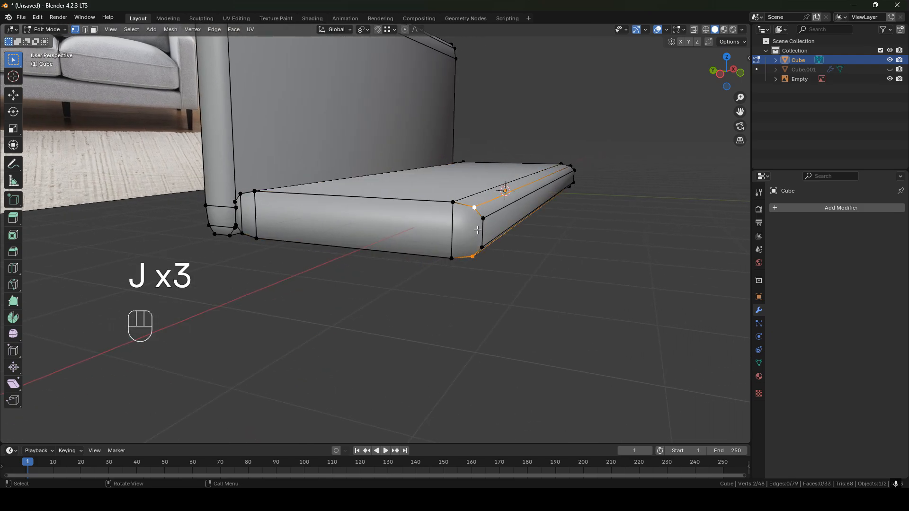
Add one centred vertical loop cut through the seat and another through the backrest, splitting both in half lengthwise.
scroll(459, 219, "down", 3)
middle_click_drag(459, 218, 404, 226)
scroll(454, 213, "down", 3)
middle_click_drag(493, 204, 436, 223, "shift")
key("ctrl+r")
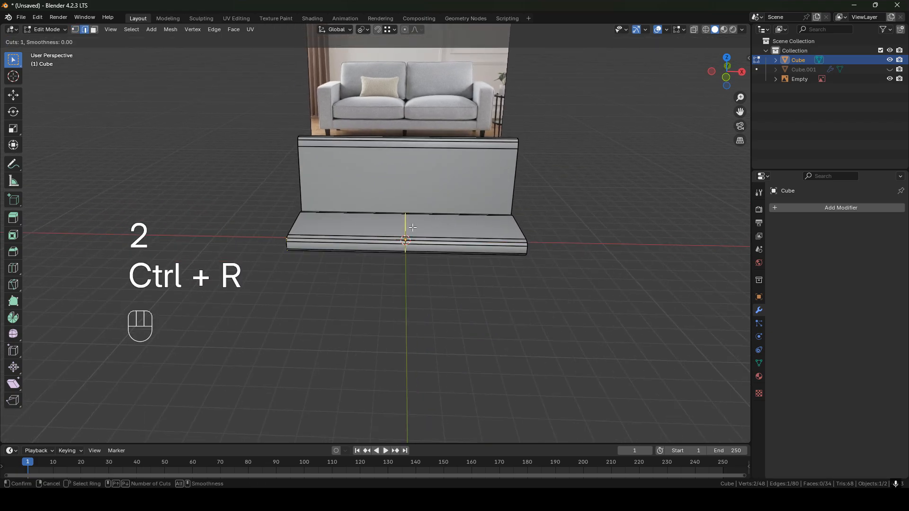
left_click(406, 240)
scroll(406, 232, "up", 2)
key("ctrl+r")
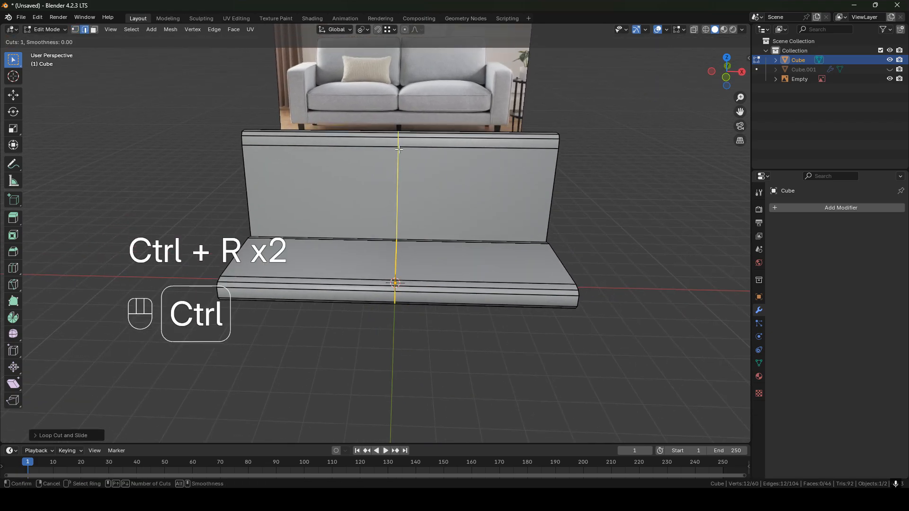
left_click(399, 149)
right_click(399, 149)
scroll(411, 168, "down", 3)
mouse_move(398, 185)
middle_mouse_down()
mouse_move(426, 221)
mouse_move(396, 196)
middle_mouse_up()
scroll(426, 221, "up", 3)
middle_click_drag(450, 211, 431, 209)
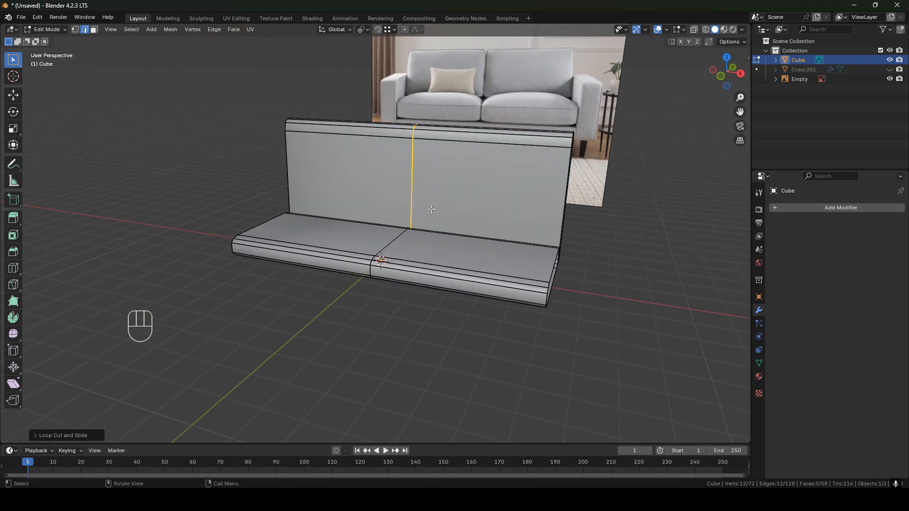
Select the faces of the seat and backrest on the positive X side of the centre cuts and delete them.
left_click(450, 143, "alt+shift")
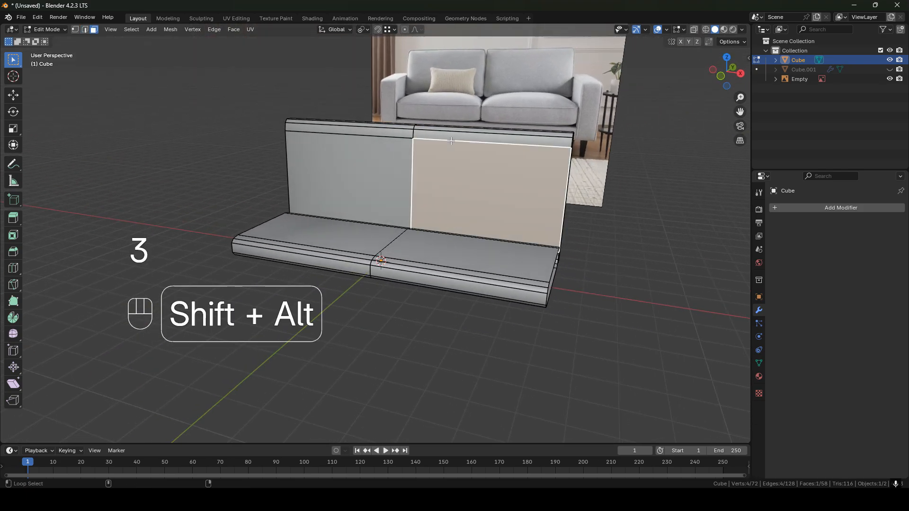
left_click(438, 267, "alt+shift")
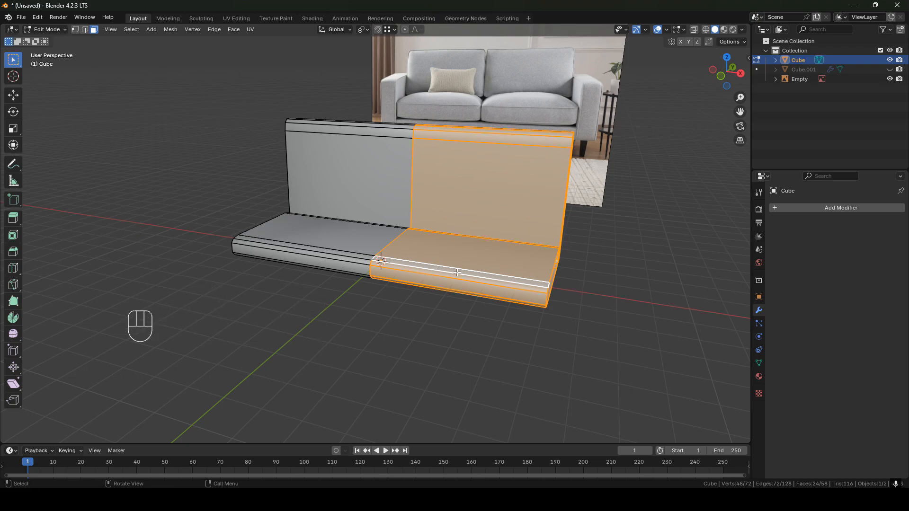
key("x")
left_click(457, 272)
middle_click_drag(456, 271, 231, 242)
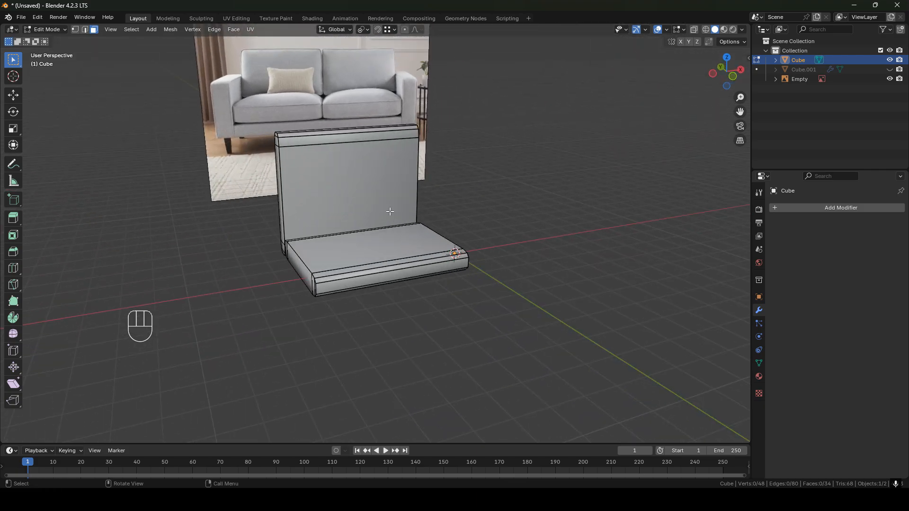
Return to Object Mode and unhide the armrest object.
key("Tab")
middle_click_drag(355, 242, 433, 244)
key("slash")
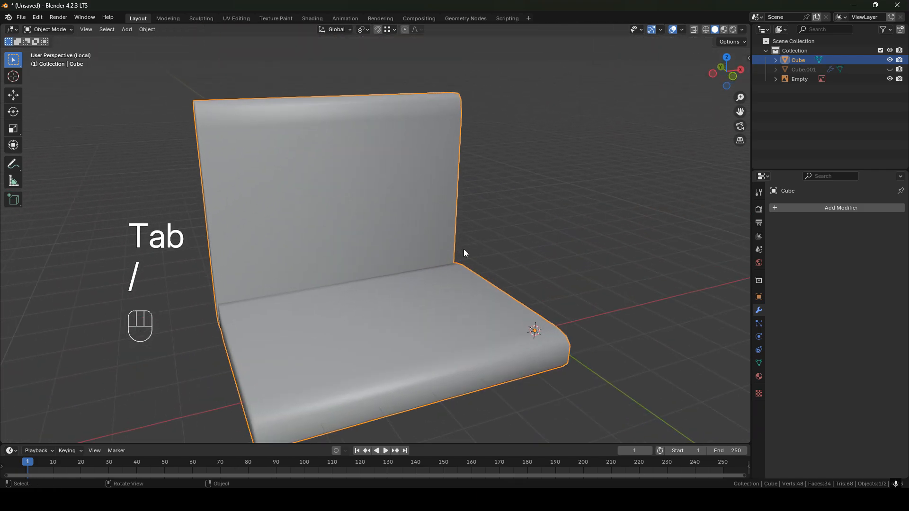
key("slash")
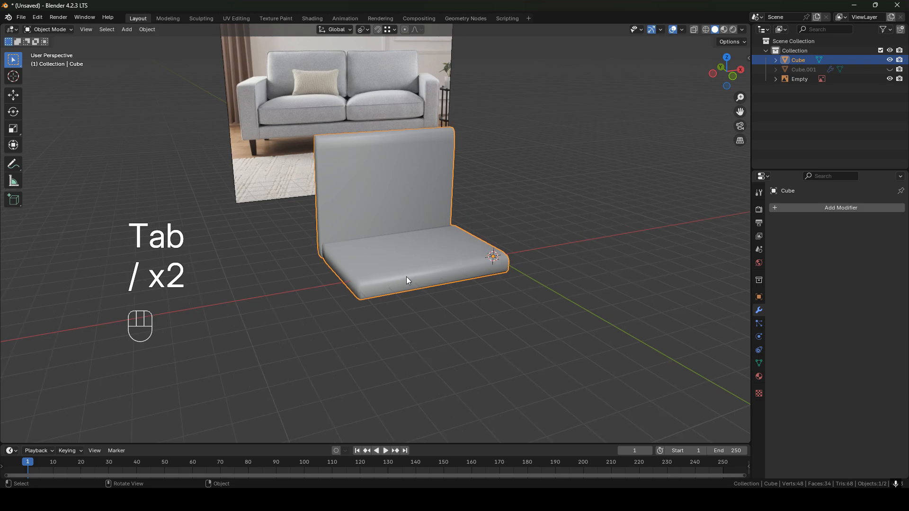
left_click(890, 69)
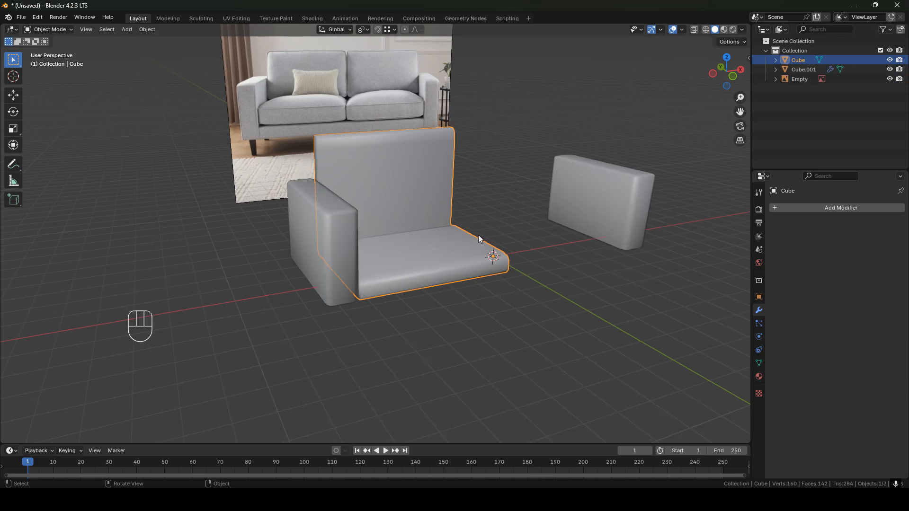
Select the armrest and remove its Mirror modifier.
middle_click_drag(478, 235, 661, 190)
left_click(661, 191)
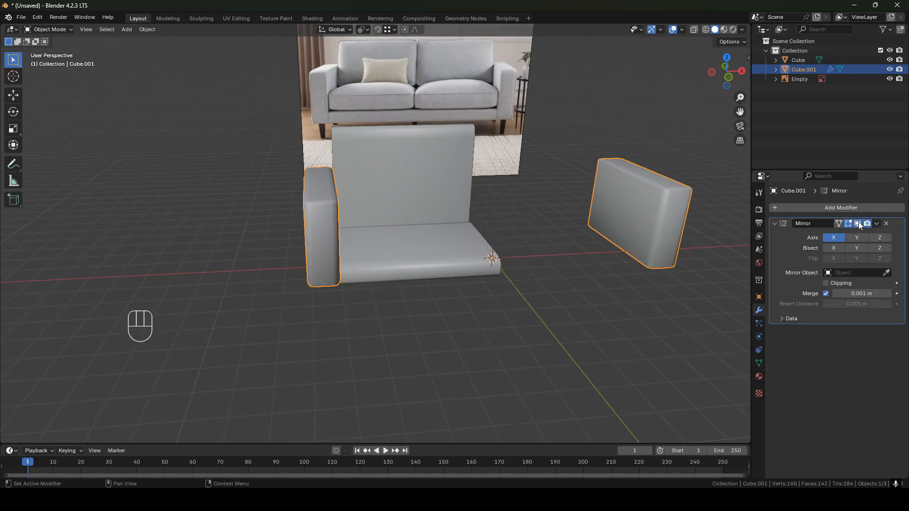
middle_click_drag(398, 247, 508, 260)
left_click(427, 237)
left_click(463, 192)
scroll(507, 256, "down", 3)
middle_click_drag(378, 227, 381, 252)
scroll(382, 228, "up", 2)
left_click(390, 195)
middle_click_drag(391, 199, 401, 244)
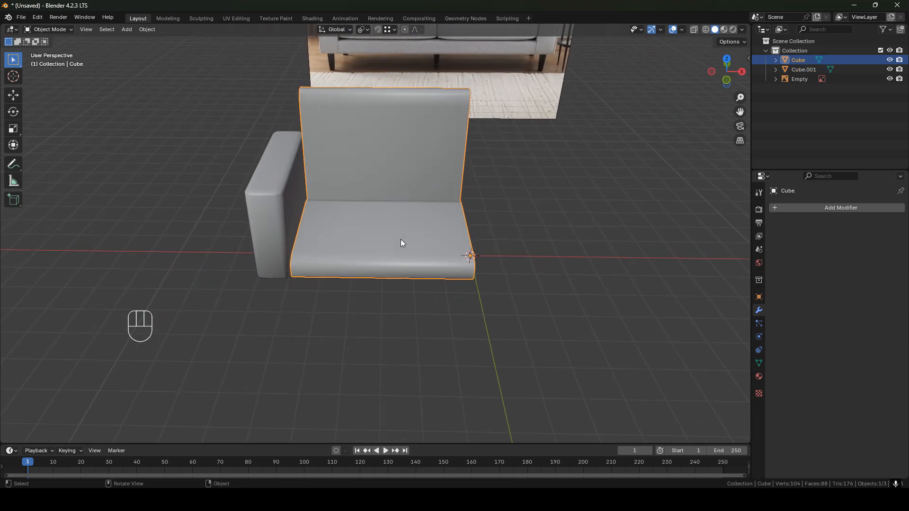
mouse_move(359, 235)
middle_mouse_down()
mouse_move(343, 220)
mouse_move(344, 260)
mouse_move(401, 267)
mouse_move(371, 240)
middle_mouse_up()
key("Tab")
key("Tab")
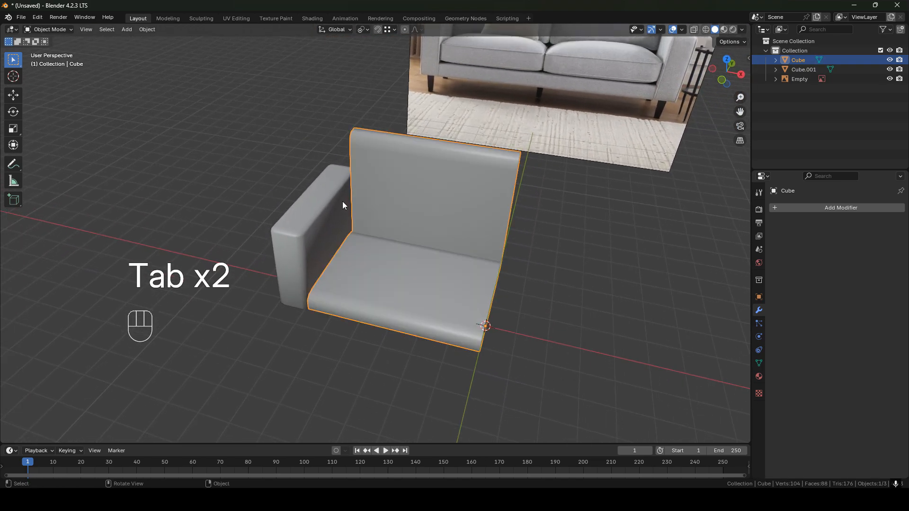
Split the 3D viewport vertically and switch the new narrow area to the UV Editor.
left_click_drag(2, 27, 227, 94)
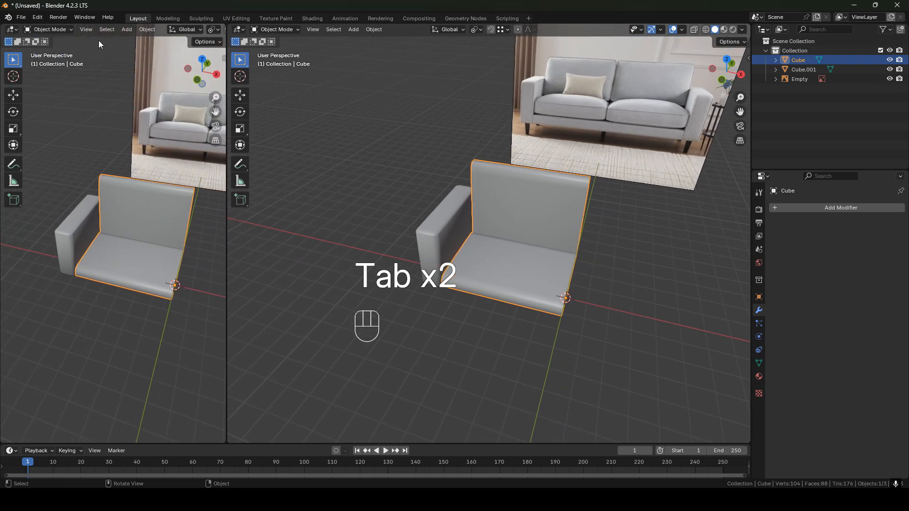
left_click(11, 29)
left_click(46, 78)
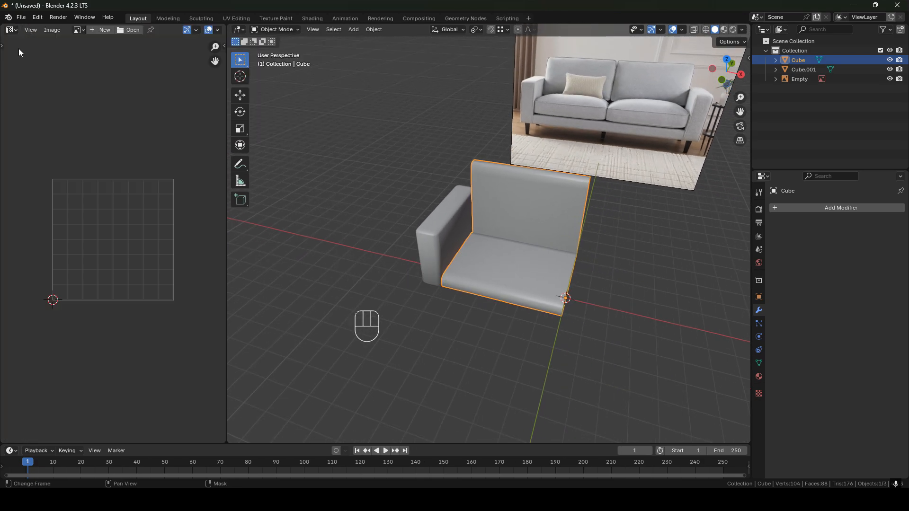
Split the UV Editor horizontally, switch the lower area to the Shader Editor without its sidebar, and give the UV Editor more height.
left_click_drag(4, 28, 64, 272)
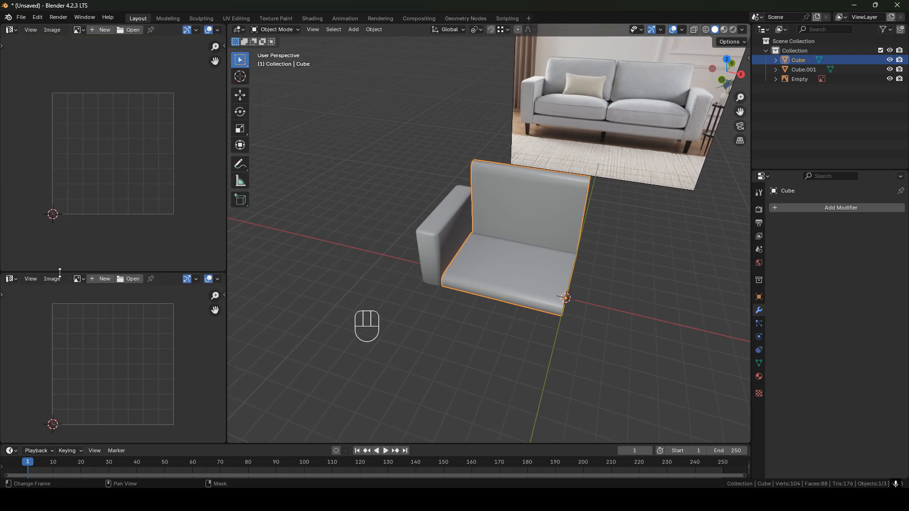
left_click(10, 279)
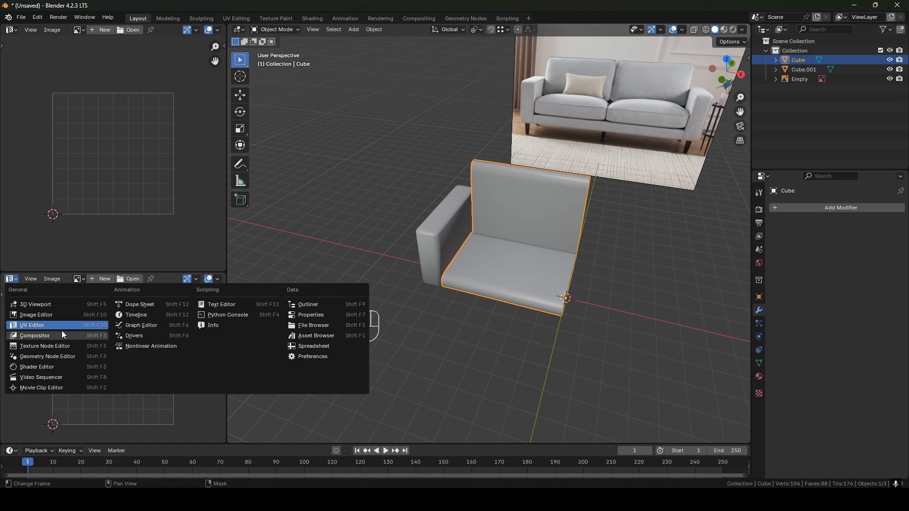
left_click(33, 367)
key("n")
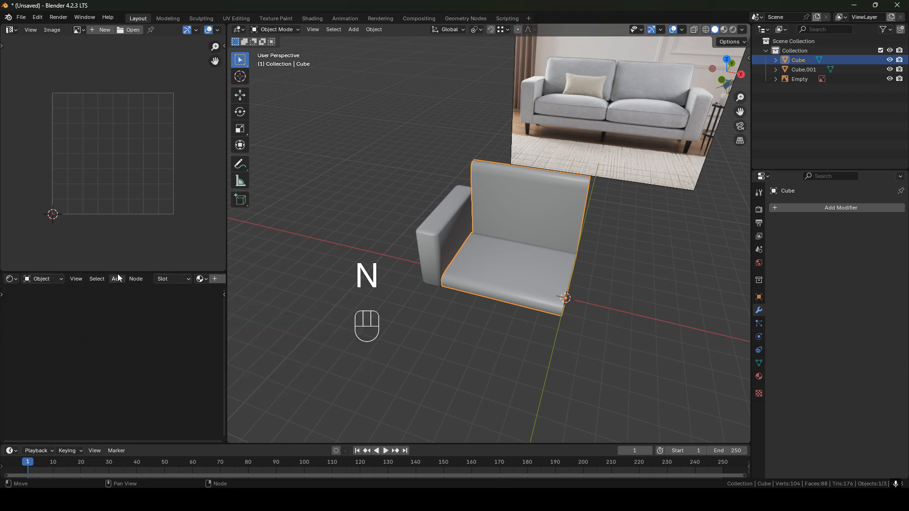
left_click_drag(118, 273, 135, 345)
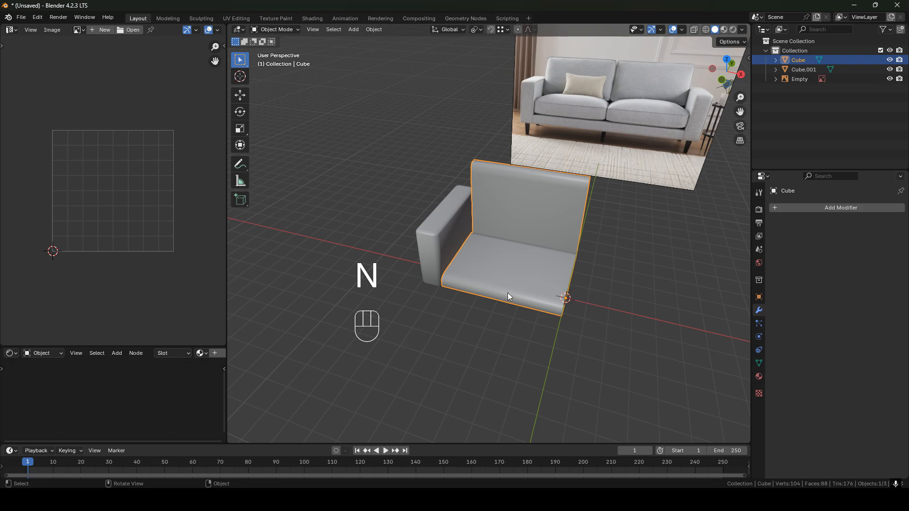
middle_click_drag(536, 286, 536, 239)
left_click(759, 377)
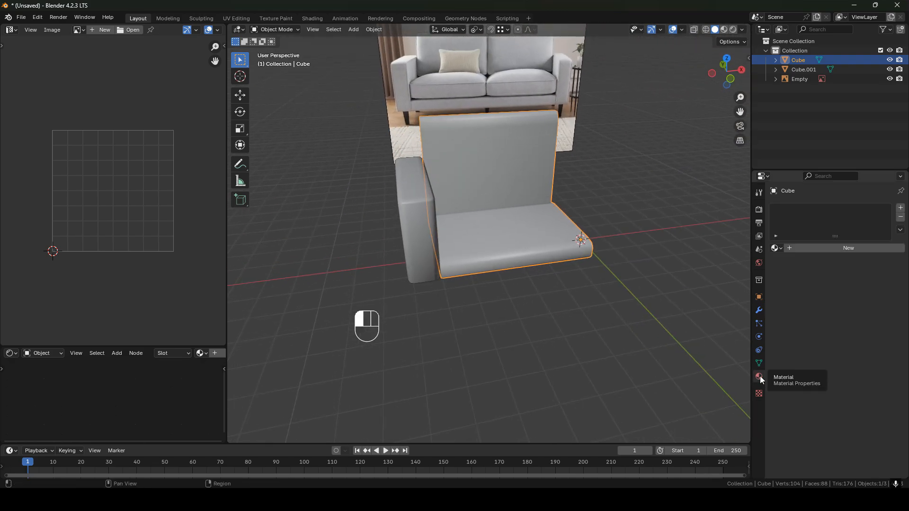
left_click(834, 249)
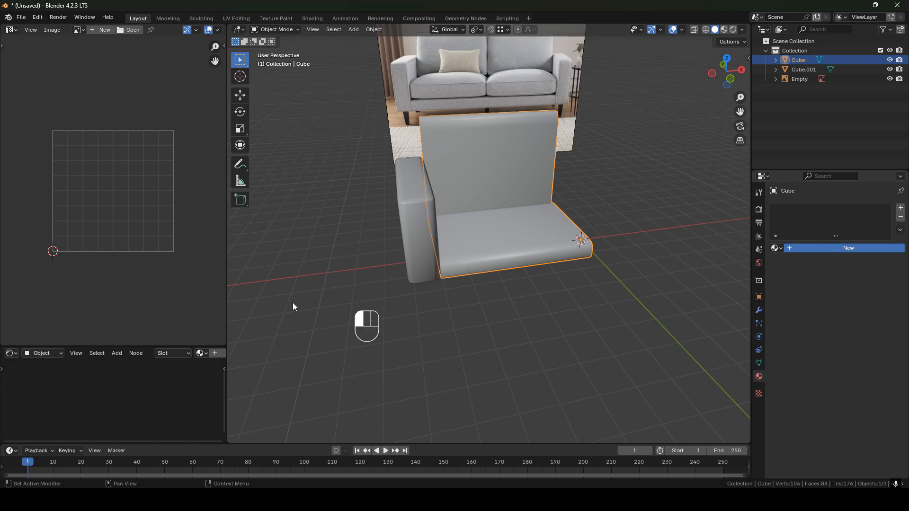
left_click_drag(154, 347, 147, 244)
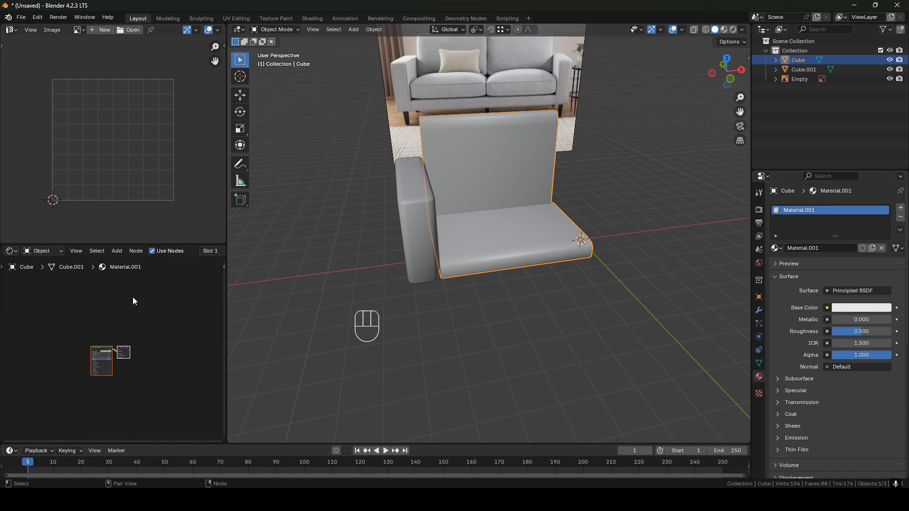
scroll(103, 374, "up", 4)
middle_click_drag(104, 359, 124, 369)
scroll(117, 353, "up", 4)
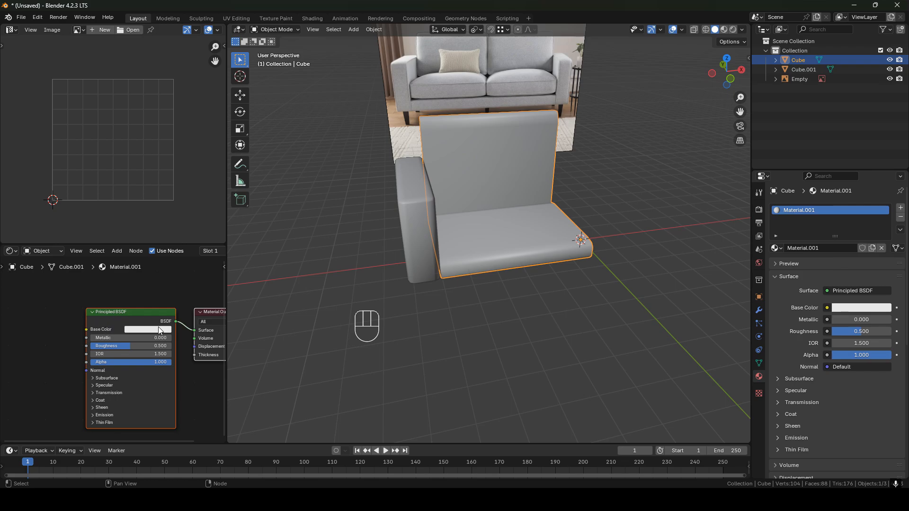
scroll(158, 327, "down", 4)
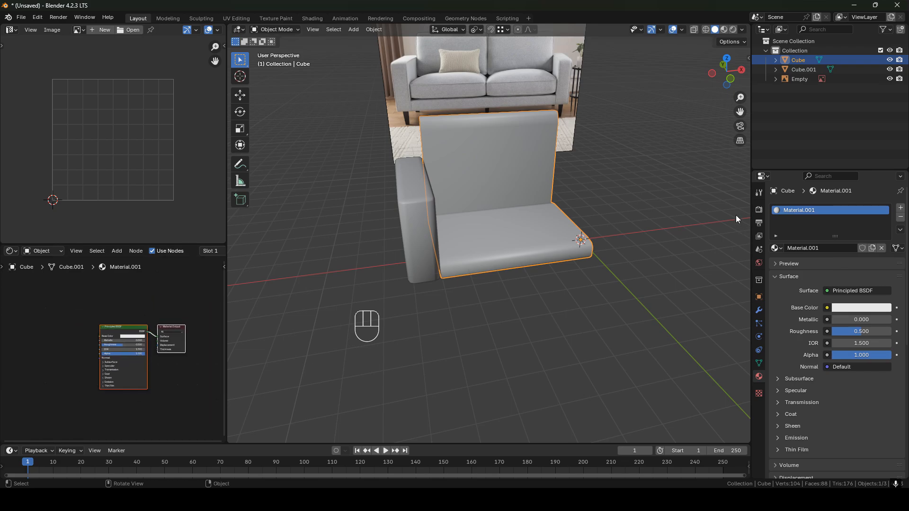
middle_click_drag(516, 156, 517, 221, "shift")
left_click(901, 217)
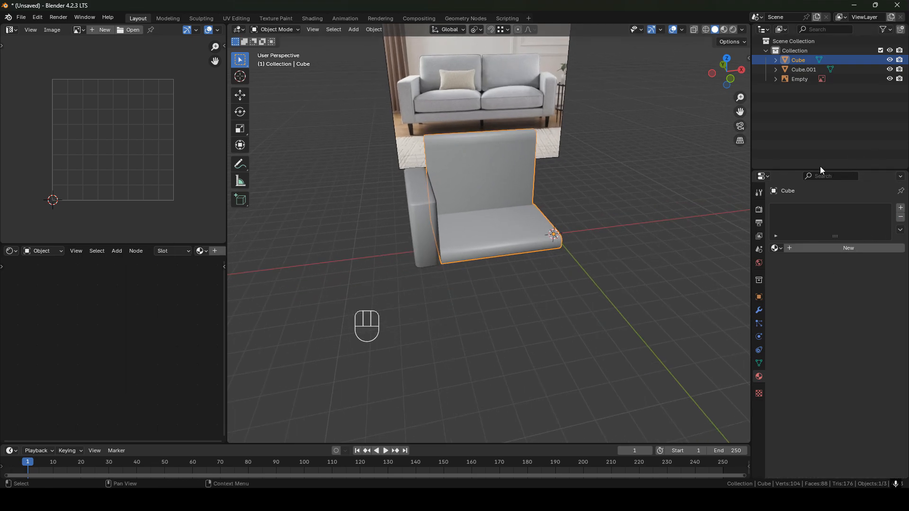
Enlarge the Outliner and the UV Editor by shrinking the areas beneath them.
left_click_drag(793, 168, 805, 201)
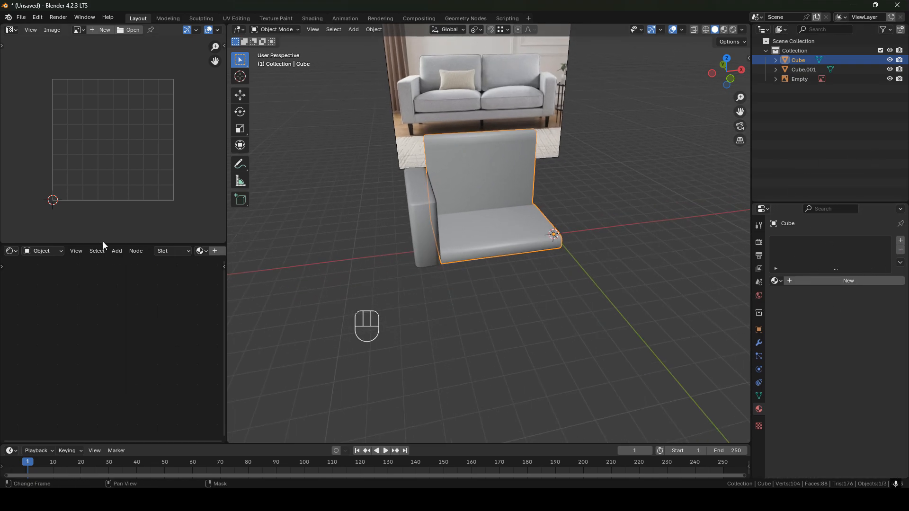
left_click_drag(147, 244, 147, 366)
scroll(144, 203, "up", 1)
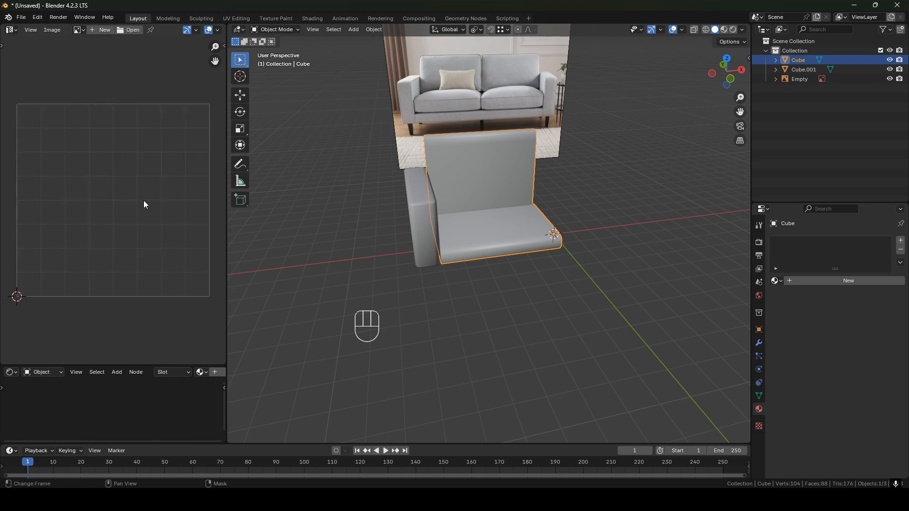
middle_click_drag(472, 237, 481, 271)
middle_click_drag(529, 245, 501, 235)
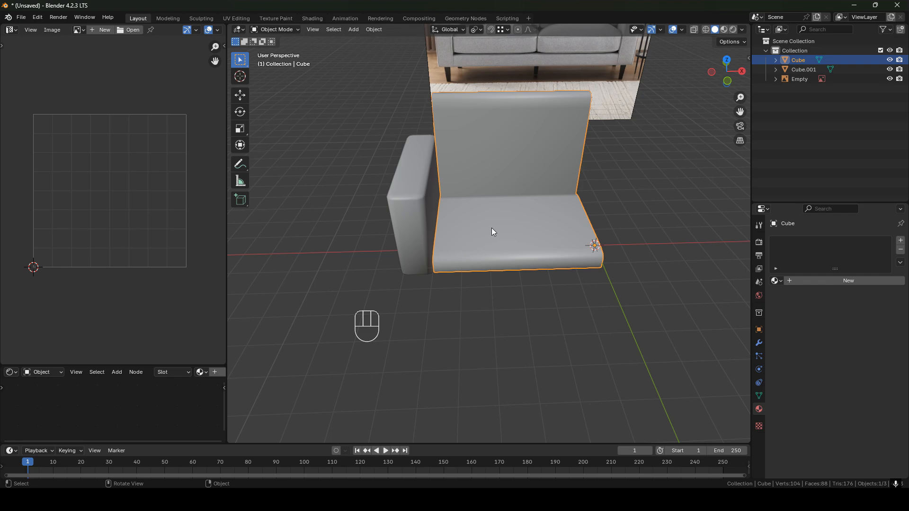
middle_click_drag(494, 228, 528, 229)
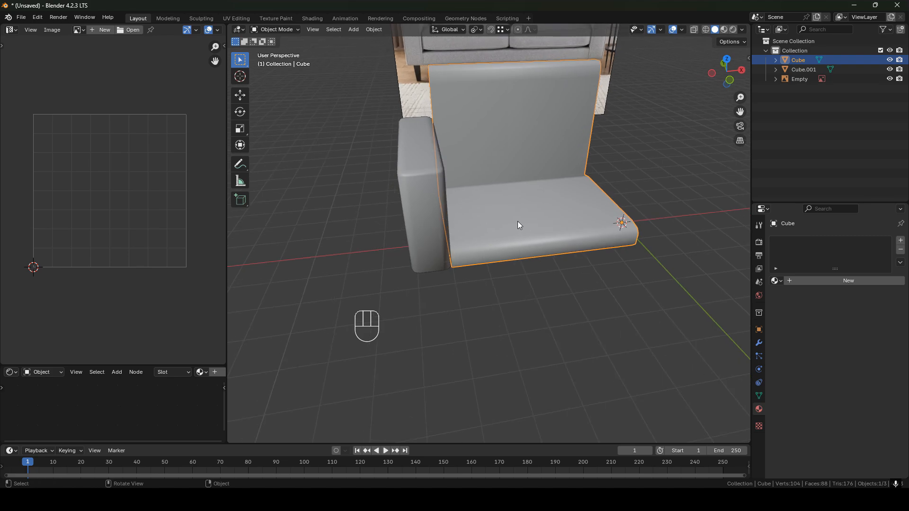
middle_click_drag(519, 218, 554, 216)
Show the seat object's mesh data properties, collapse Vertex Groups and Shape Keys, and expand UV Maps.
left_click(759, 395)
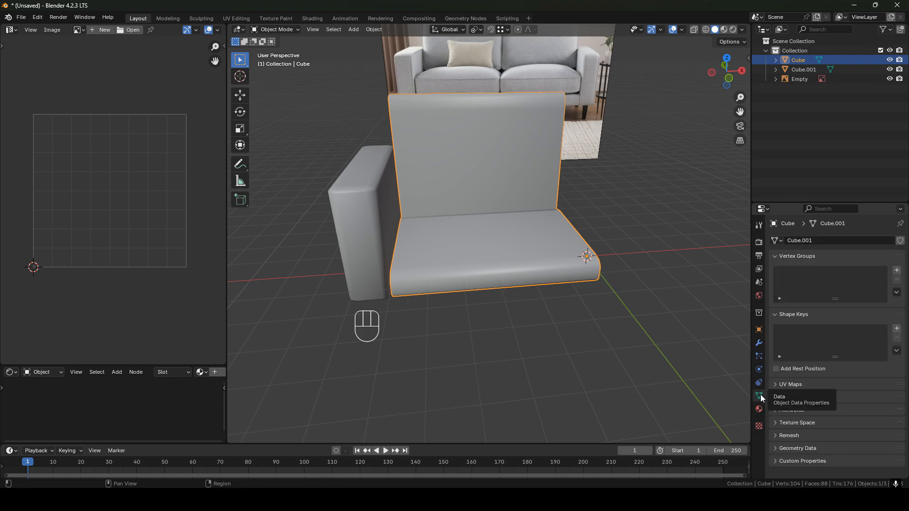
left_click(775, 256)
left_click(773, 269)
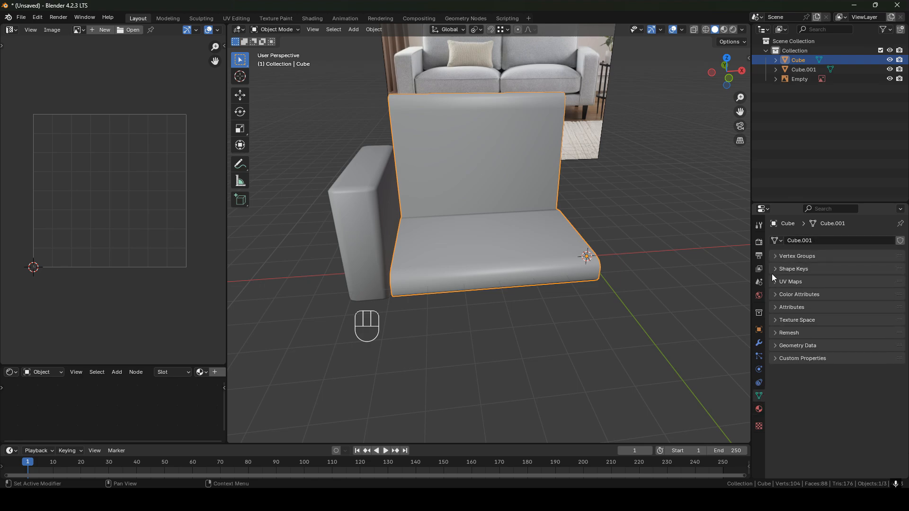
left_click(775, 281)
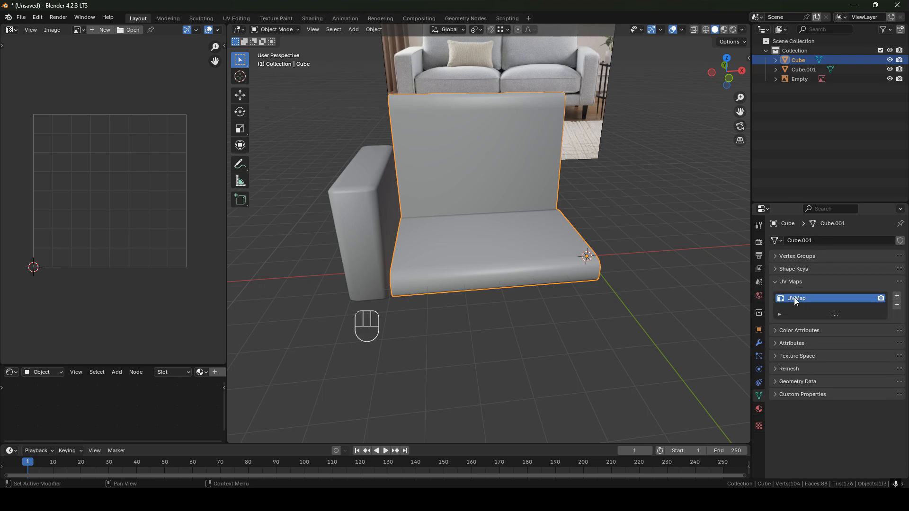
left_click(896, 297)
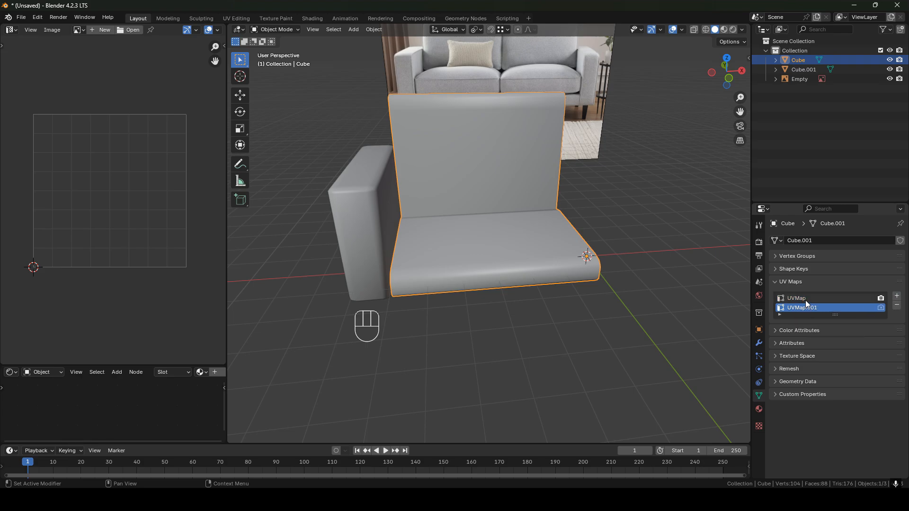
double_click(805, 309)
double_click(830, 299)
left_click(839, 315)
left_click(897, 306)
Select the armrest and enter Edit Mode on it.
left_click(379, 207)
middle_click_drag(396, 232, 663, 228, "shift")
key("Tab")
middle_click_drag(539, 225, 372, 217)
Enlarge the Shader Editor area and create a new material for the armrest.
left_click_drag(152, 366, 170, 230)
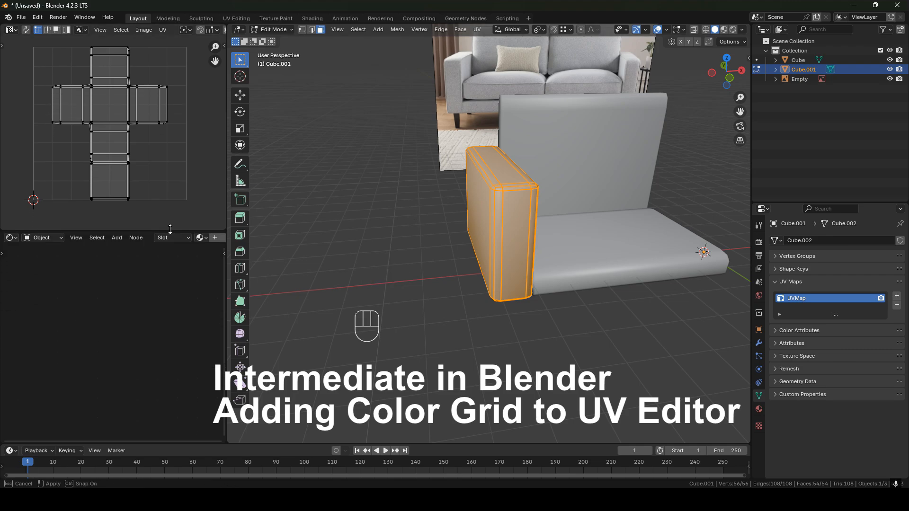
left_click(759, 409)
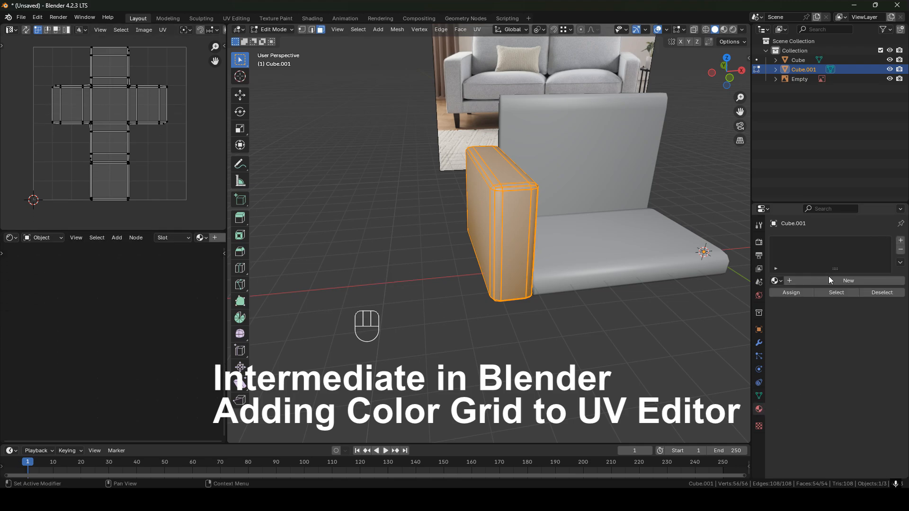
left_click(813, 281)
middle_click_drag(474, 284, 424, 284, "shift")
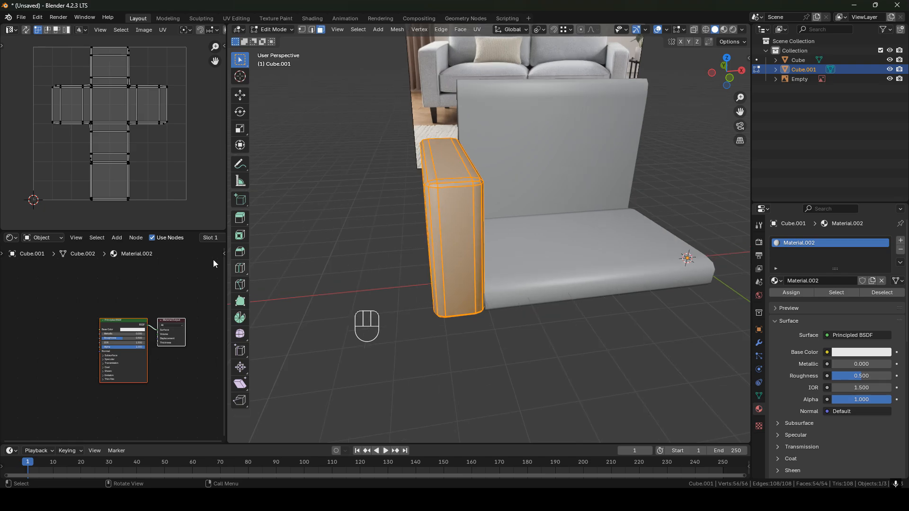
middle_click_drag(157, 285, 142, 293)
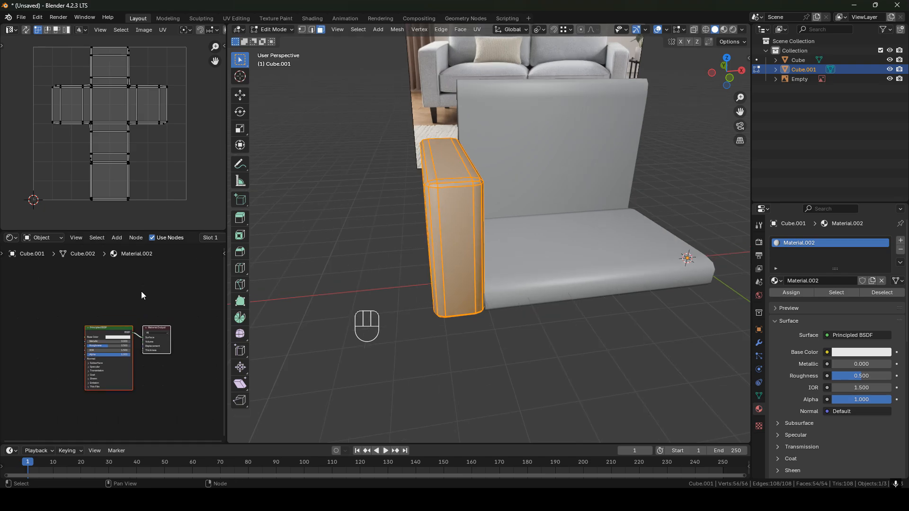
Start a new image in the UV Editor named Cgrid, with width and height set to 4096 px.
left_click(123, 31)
left_click(150, 41)
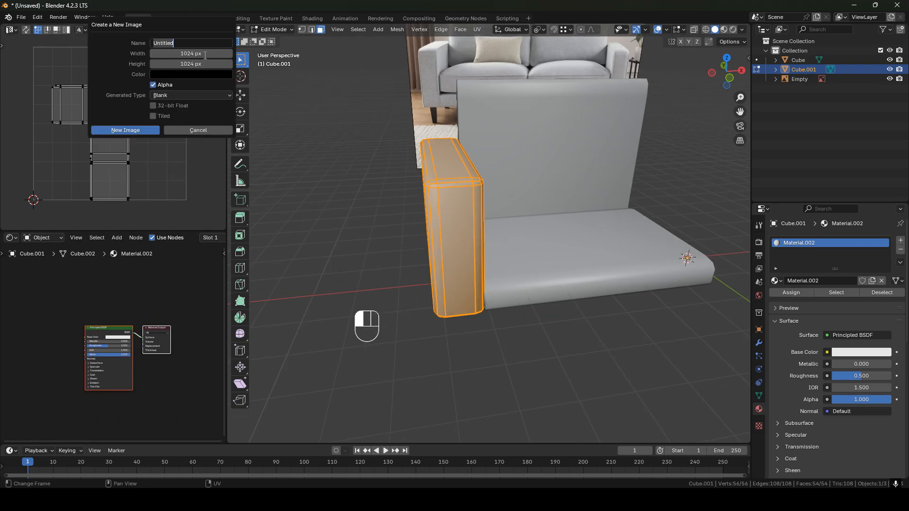
type("Cgr")
key("BackSpace")
key("BackSpace")
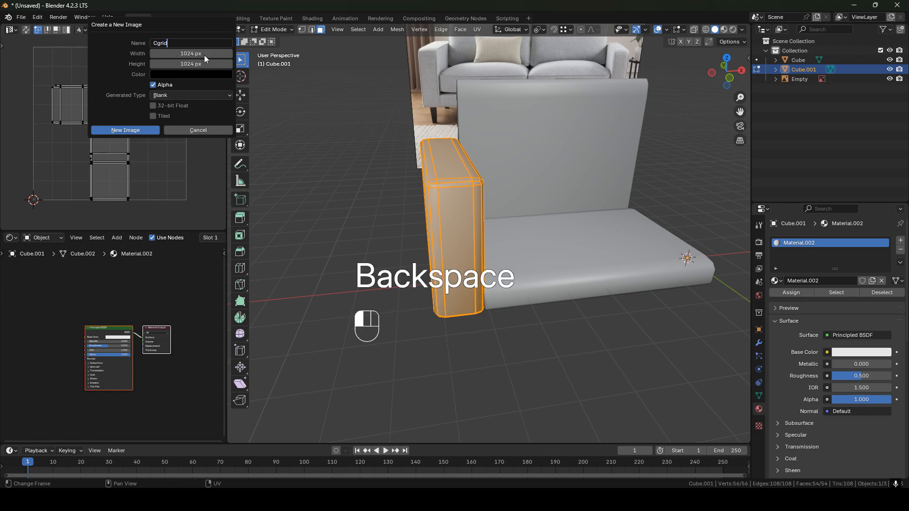
left_click(205, 54)
type("*")
type("4")
key("Return")
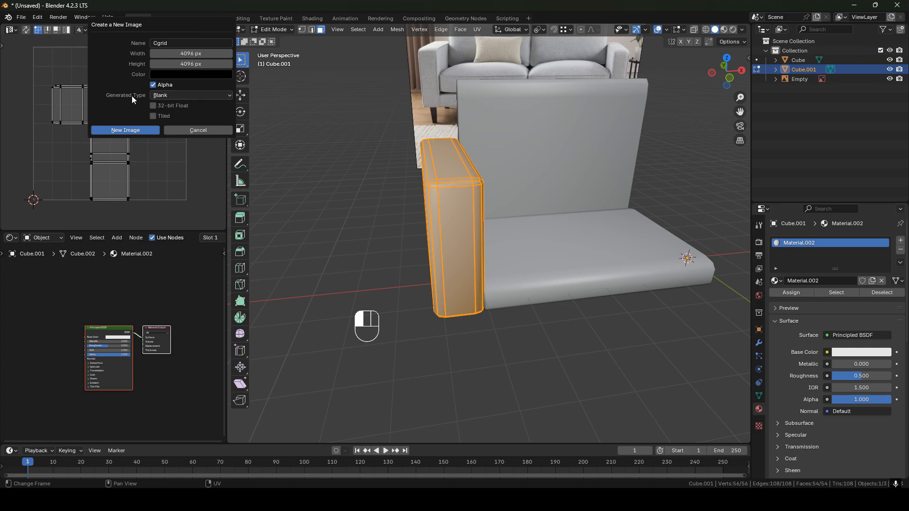
Set the new image's generated type to Color Grid and create it.
left_click(162, 95)
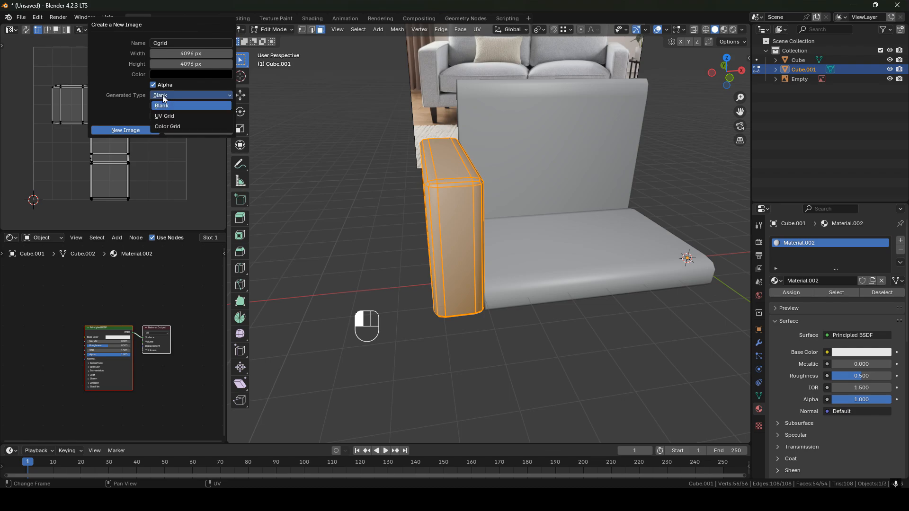
left_click(167, 127)
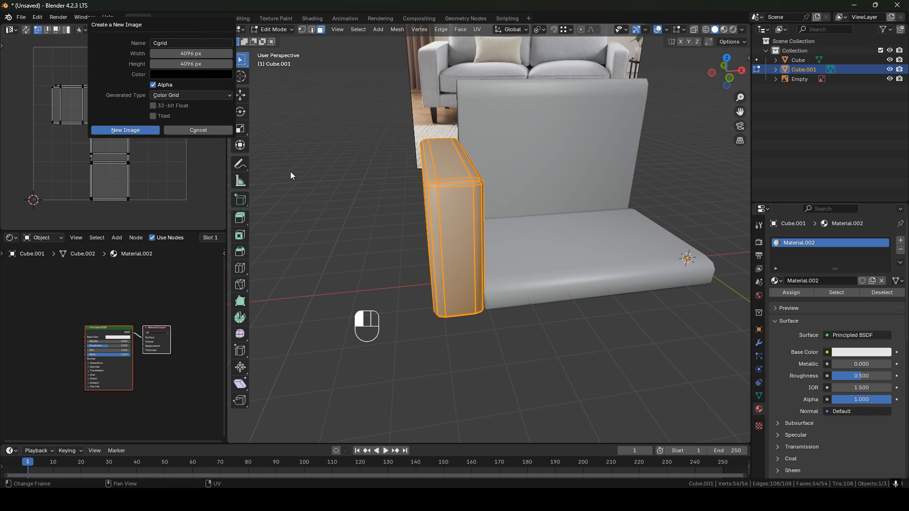
left_click(123, 132)
scroll(142, 168, "down", 5)
scroll(142, 168, "down", 5)
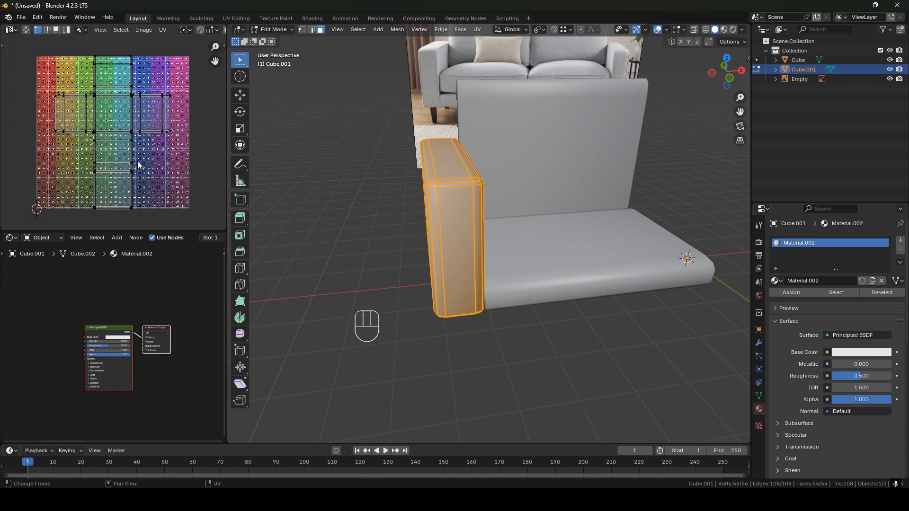
Set the solid viewport shading colour to Texture.
middle_click_drag(407, 204, 554, 209)
scroll(491, 215, "up", 2)
middle_click_drag(554, 209, 613, 184)
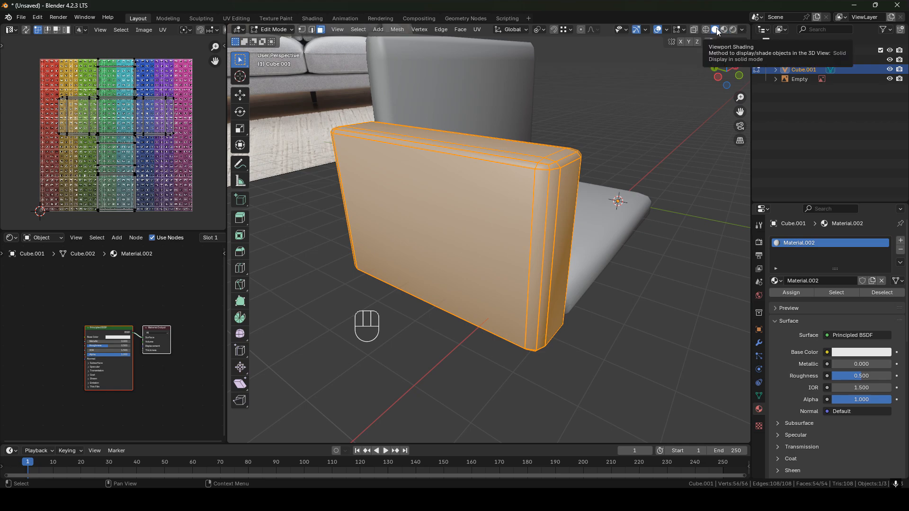
left_click(742, 32)
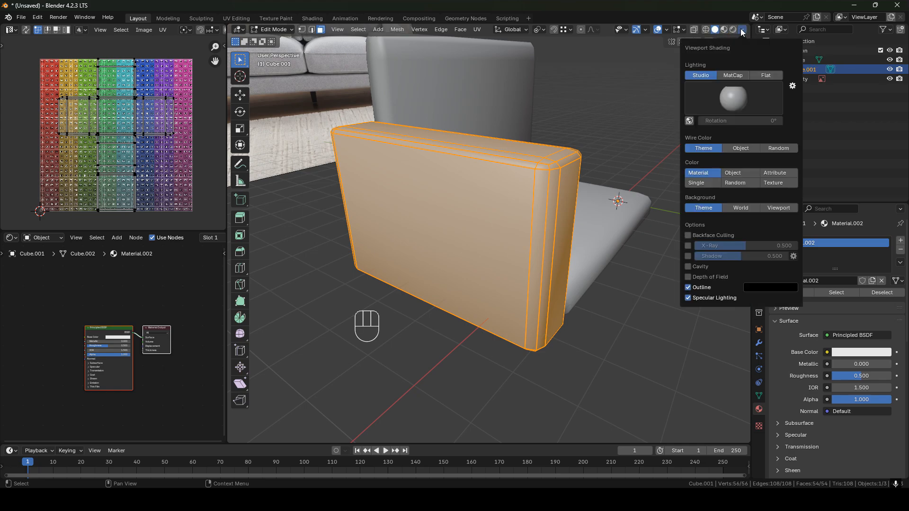
left_click(778, 183)
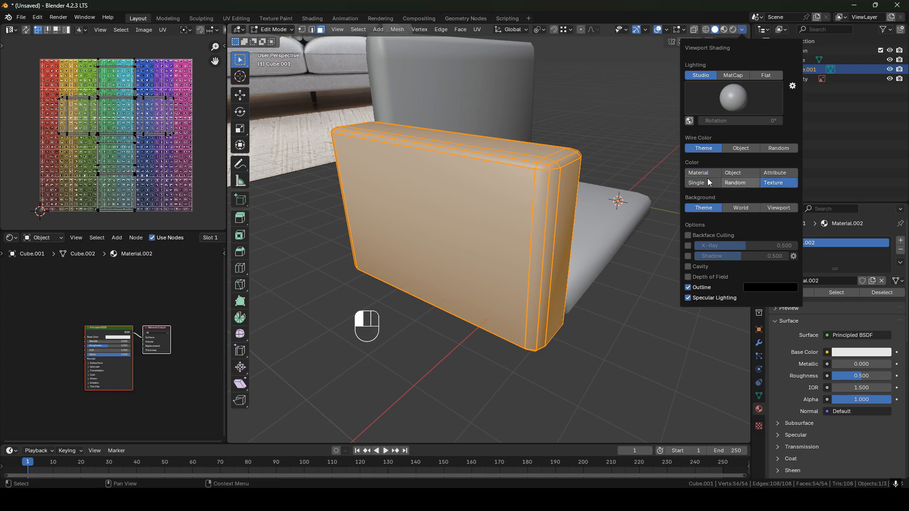
Add the Cgrid image as a texture node in the armrest's material and place it above the Principled BSDF node.
scroll(175, 33, "down", 5)
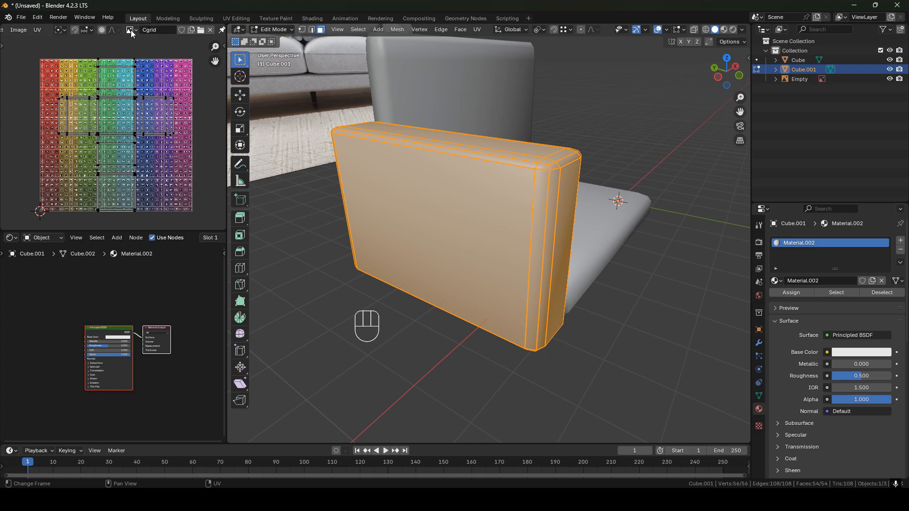
left_click_drag(130, 33, 96, 287)
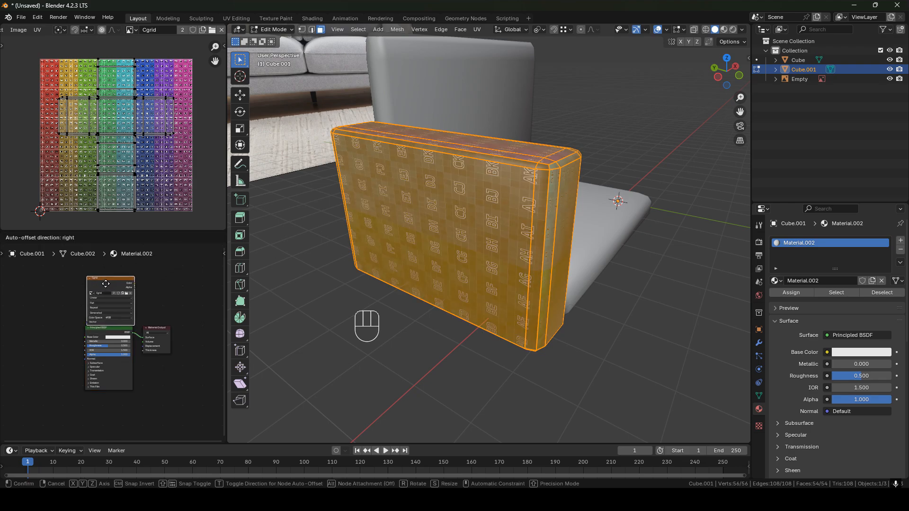
left_click(112, 275)
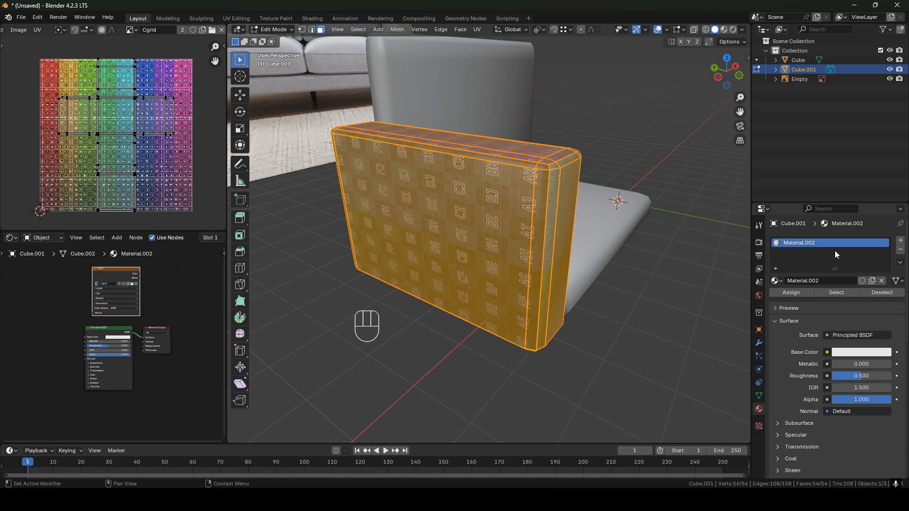
Switch to edge selection and select the edges along one vertical corner of the armrest's front end.
scroll(532, 213, "up", 2)
scroll(533, 213, "down", 2)
middle_click_drag(532, 213, 496, 111, "shift")
scroll(493, 210, "up", 4)
scroll(493, 210, "down", 4)
key("2")
left_click(494, 148)
left_click(498, 156, "ctrl")
middle_click_drag(505, 202, 507, 161)
middle_click_drag(506, 161, 516, 219, "shift")
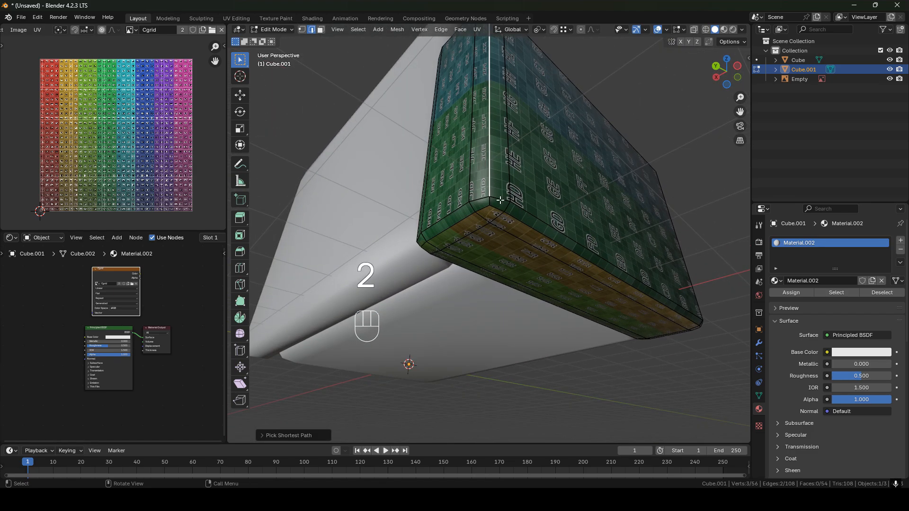
Select the edge loop around the armrest's underside and mark it as a seam.
left_click(501, 204, "alt+shift")
middle_click_drag(501, 204, 517, 218)
left_click(503, 220, "alt+shift")
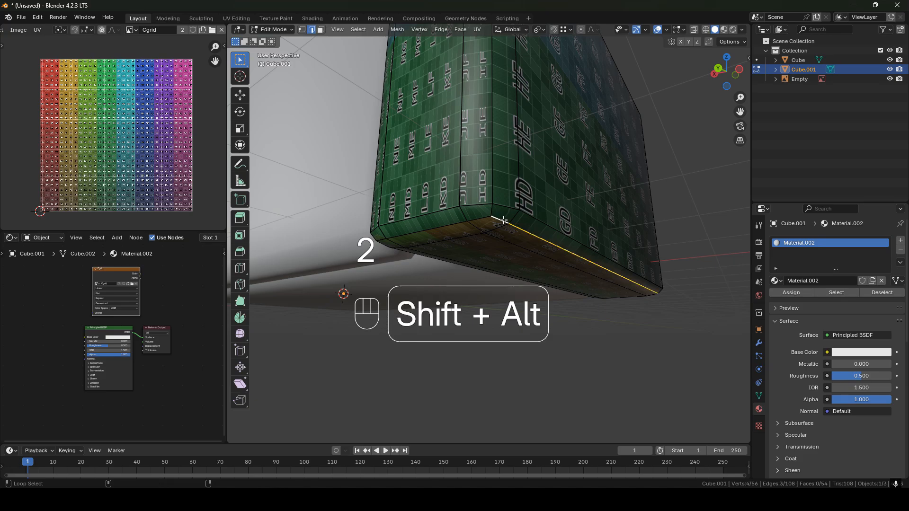
left_click(473, 217, "alt+shift")
middle_click_drag(474, 217, 414, 209)
left_click(475, 213, "alt+shift")
left_click(512, 205, "alt+shift")
middle_click_drag(493, 207, 455, 208)
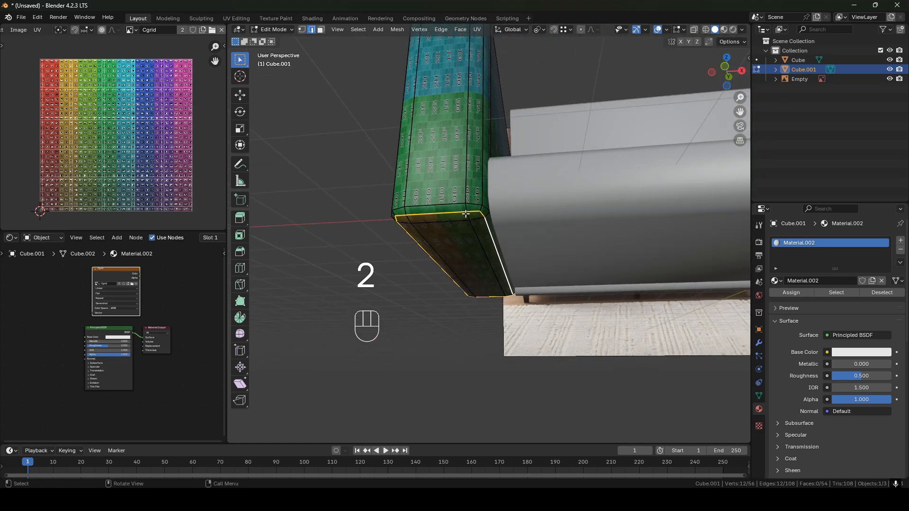
right_click(466, 214)
key("Escape")
Select the outer vertical corner edges at both the front and rear ends of the armrest and mark them as seams.
middle_click_drag(442, 284, 487, 223)
left_click(503, 240)
scroll(482, 139, "up", 2)
middle_click_drag(482, 139, 489, 258, "shift")
middle_click_drag(546, 209, 518, 214)
middle_click_drag(527, 298, 516, 110)
scroll(510, 214, "down", 3)
middle_click_drag(510, 209, 494, 248, "shift")
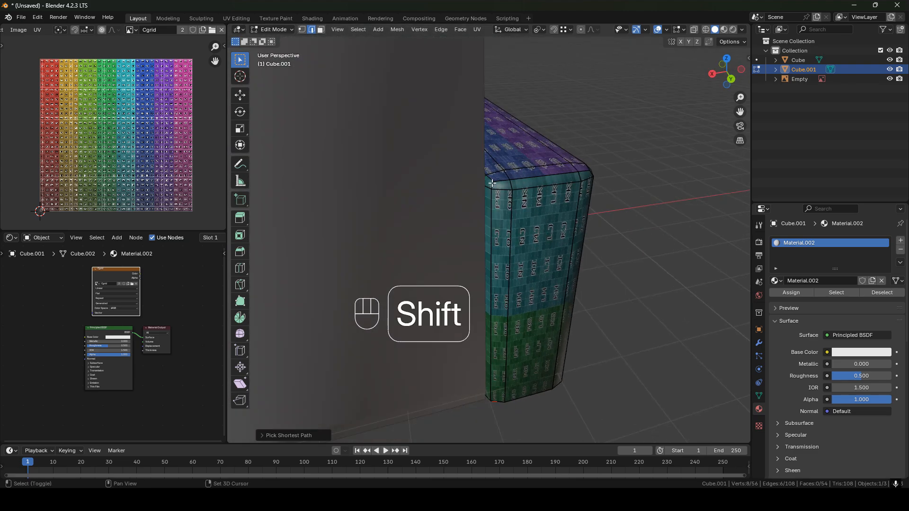
left_click(492, 186, "shift")
middle_click_drag(541, 302, 506, 256, "shift")
middle_click_drag(506, 256, 498, 195)
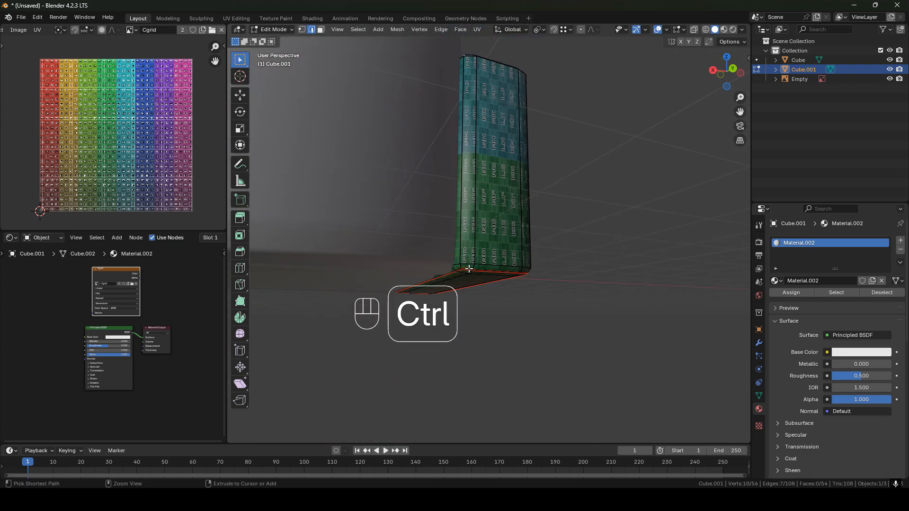
left_click(460, 266, "ctrl")
middle_click_drag(459, 266, 371, 266)
middle_click_drag(535, 266, 509, 204)
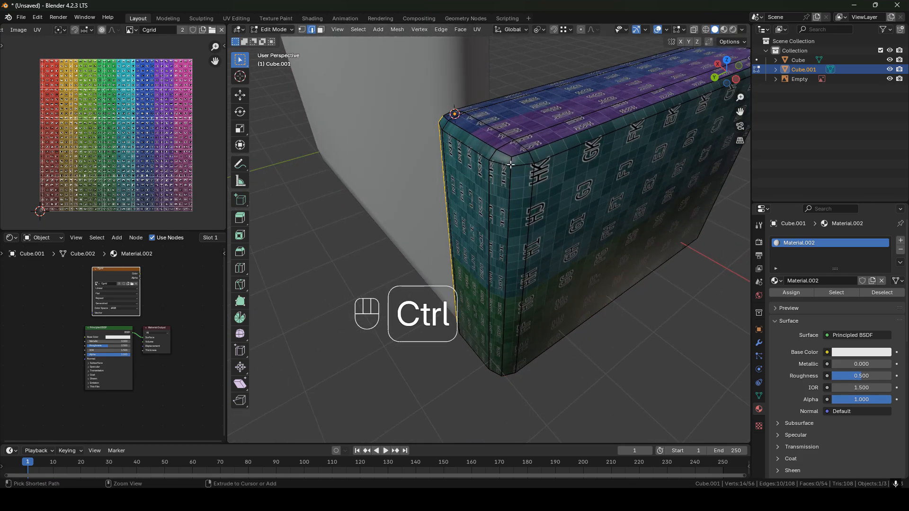
scroll(529, 201, "down", 2)
middle_click_drag(568, 230, 502, 187, "shift")
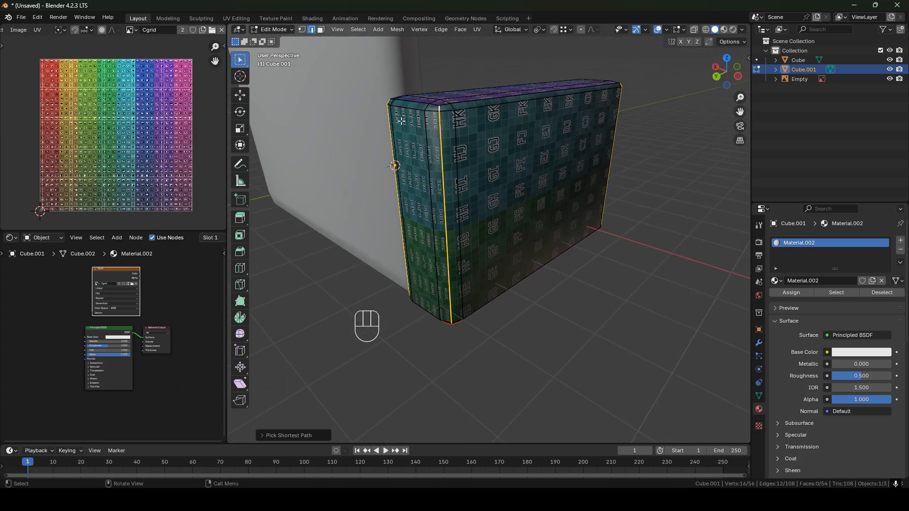
key("ctrl+e")
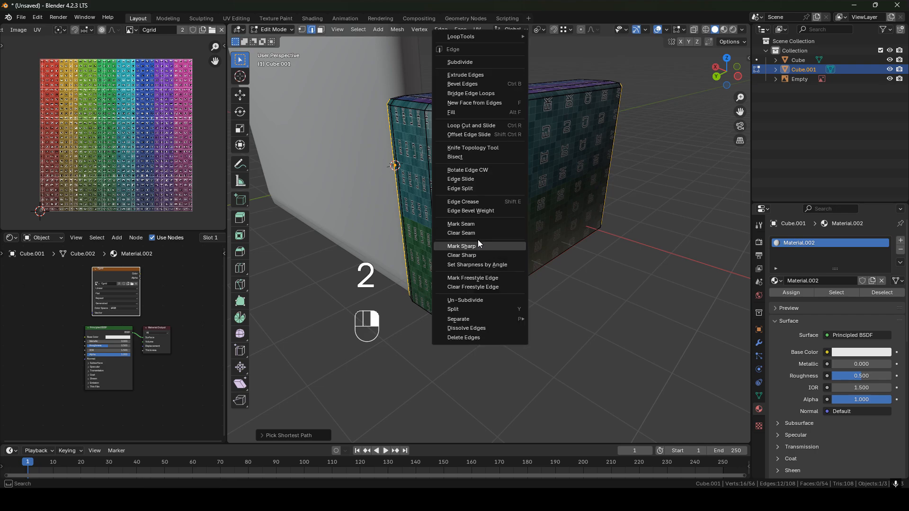
left_click(473, 224)
Return to face selection and select all of the armrest's faces.
middle_click_drag(474, 223, 408, 222)
key("Tab")
key("Tab")
key("3")
key("a")
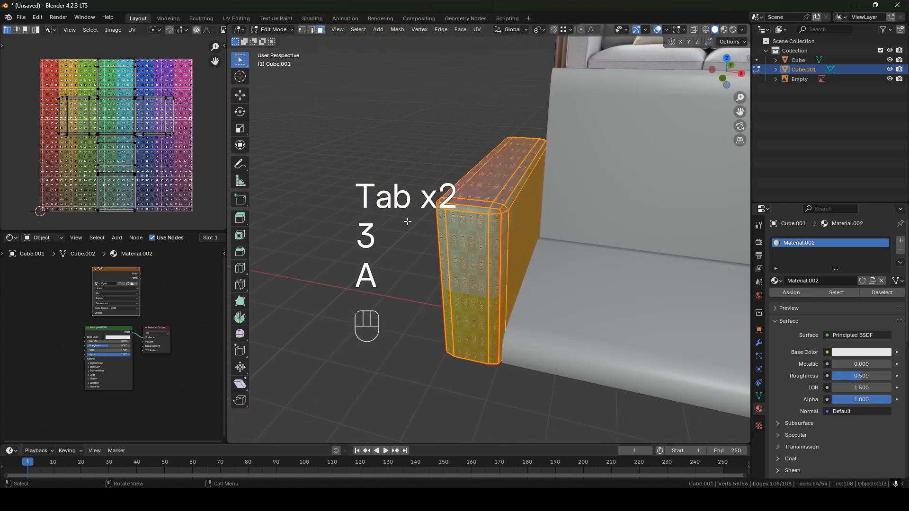
Apply the armrest's object transform in Object Mode and return to editing its mesh.
key("Tab")
middle_click_drag(505, 233, 479, 203)
key("ctrl+a")
left_click(510, 235)
key("Tab")
scroll(488, 206, "up", 2)
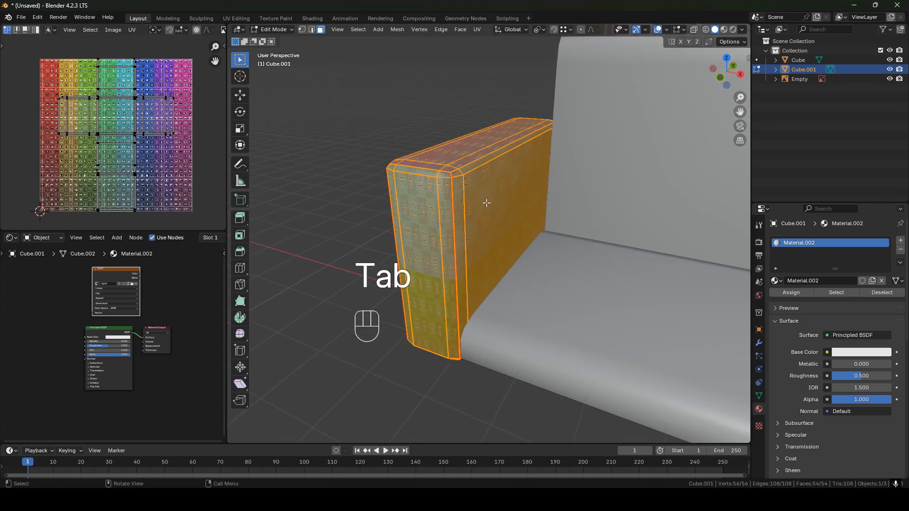
Reset the armrest's UVs, unwrap all its faces along the marked seams, and select all the resulting UVs.
middle_click_drag(445, 195, 683, 213)
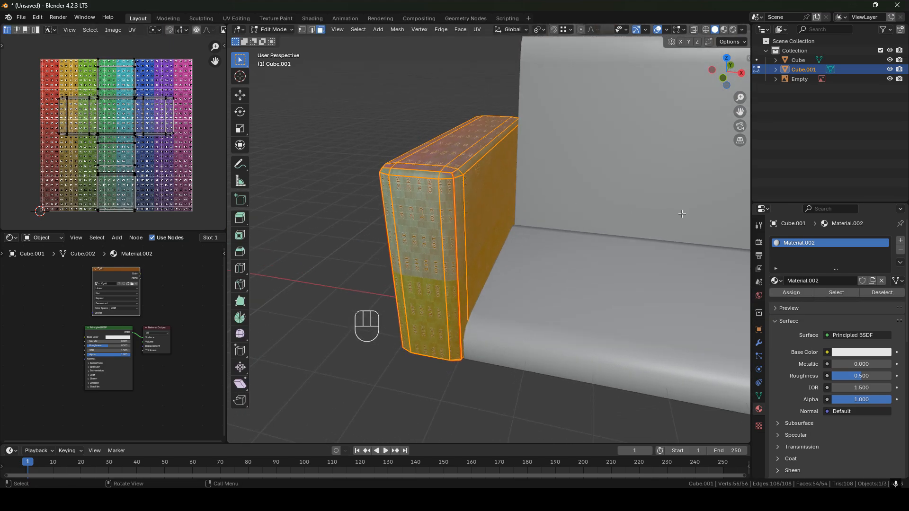
middle_click_drag(466, 208, 455, 207)
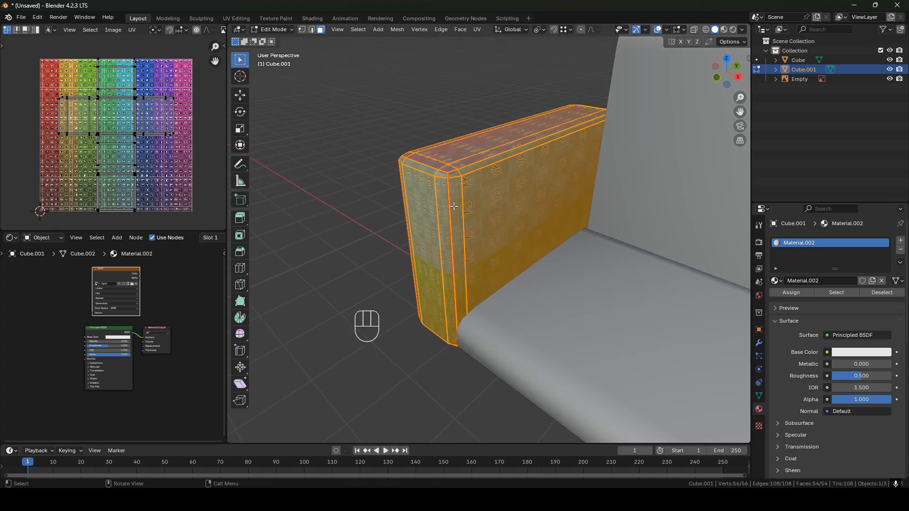
key("u")
left_click(401, 325)
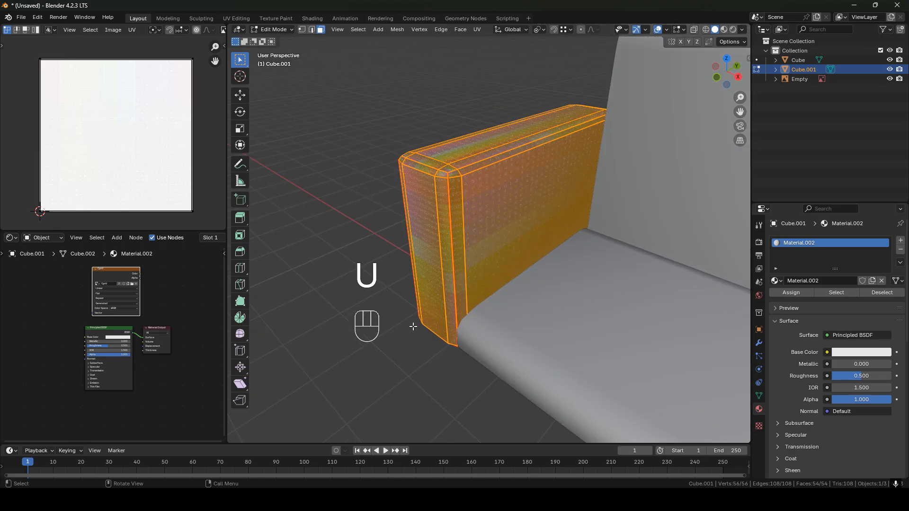
key("u")
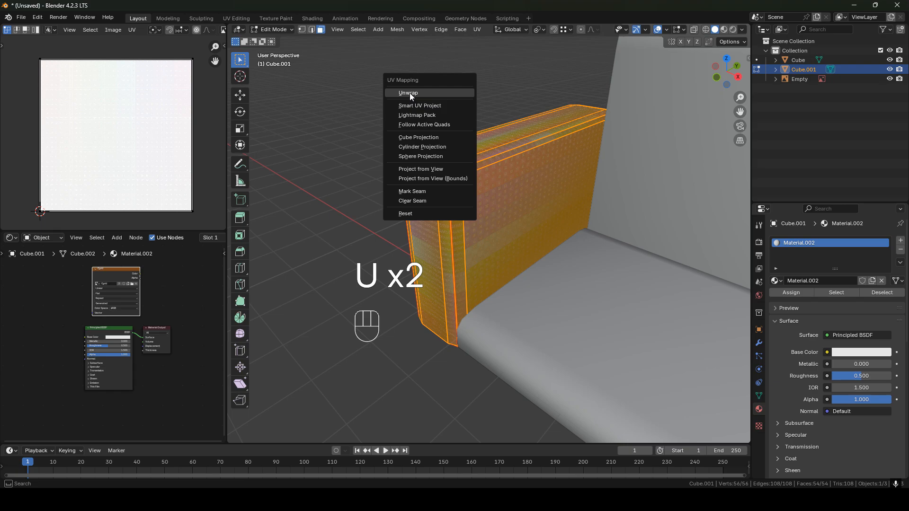
left_click(410, 94)
middle_click_drag(444, 209, 393, 201)
key("a")
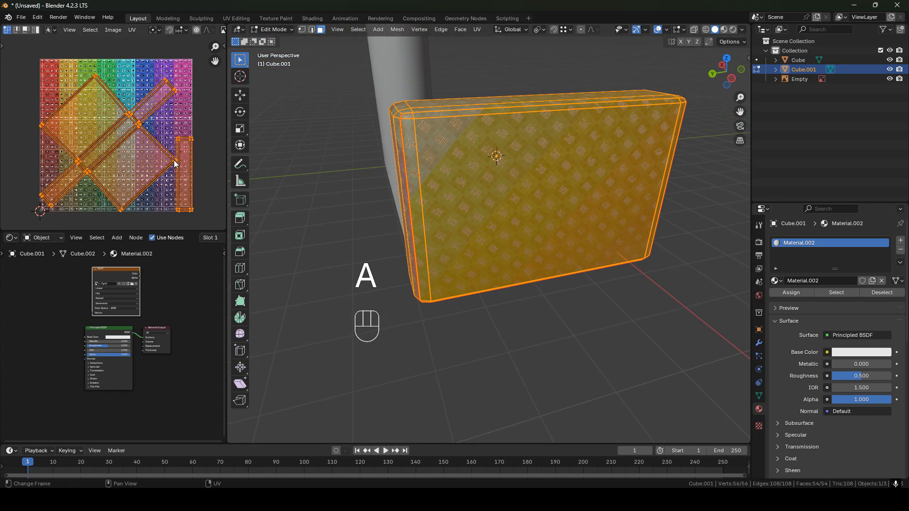
View the UVPackmaster3 packing options in the UV Editor.
middle_click_drag(148, 156, 136, 145)
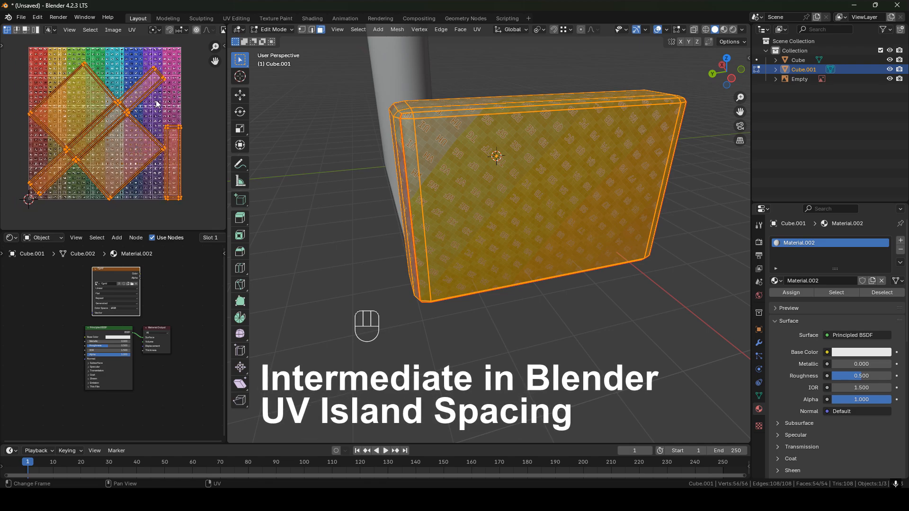
key("n")
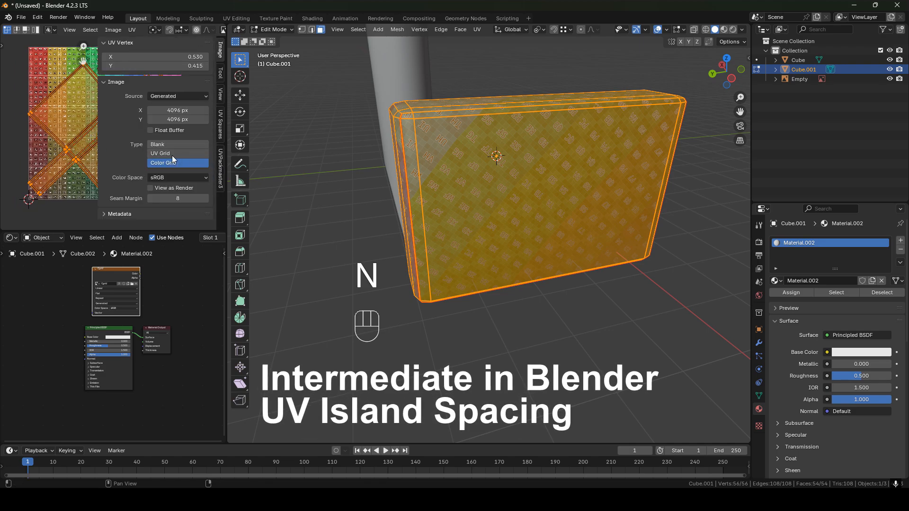
left_click(220, 163)
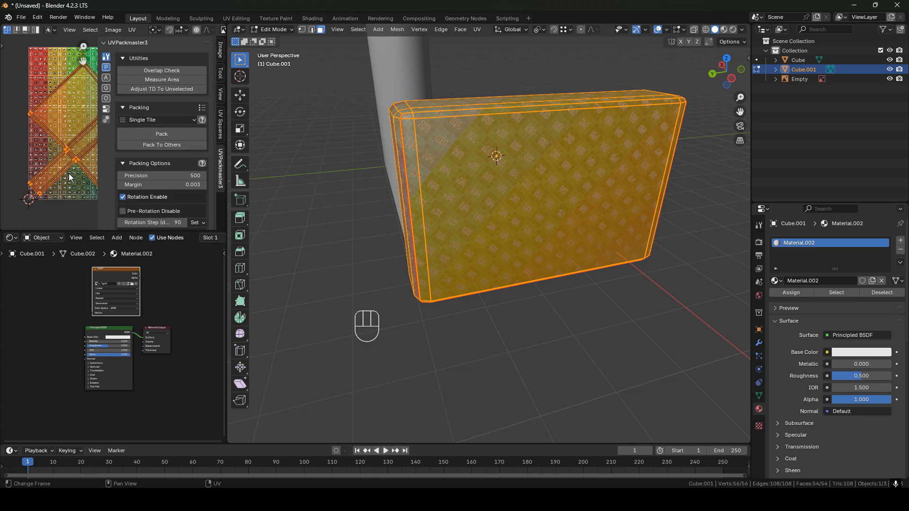
key("n")
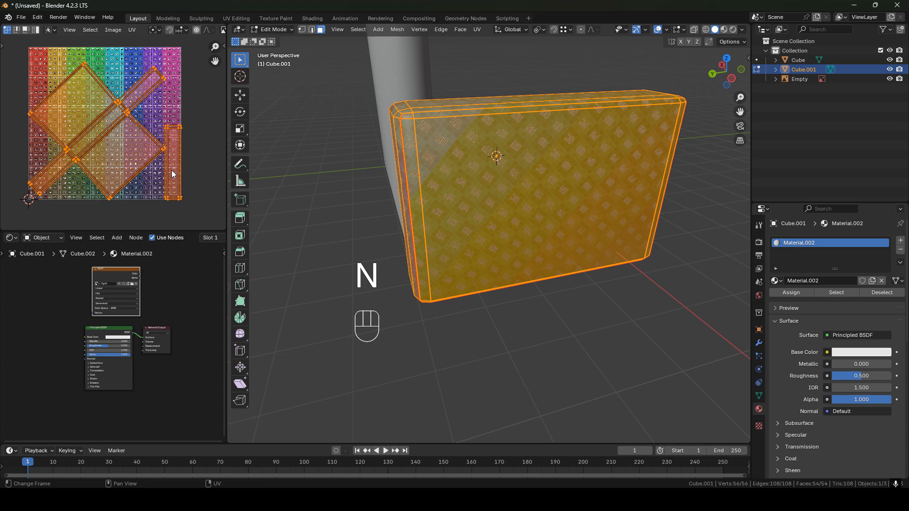
Rotate all UV islands by 45 degrees, plus a slight freehand correction to straighten the main island.
key("r")
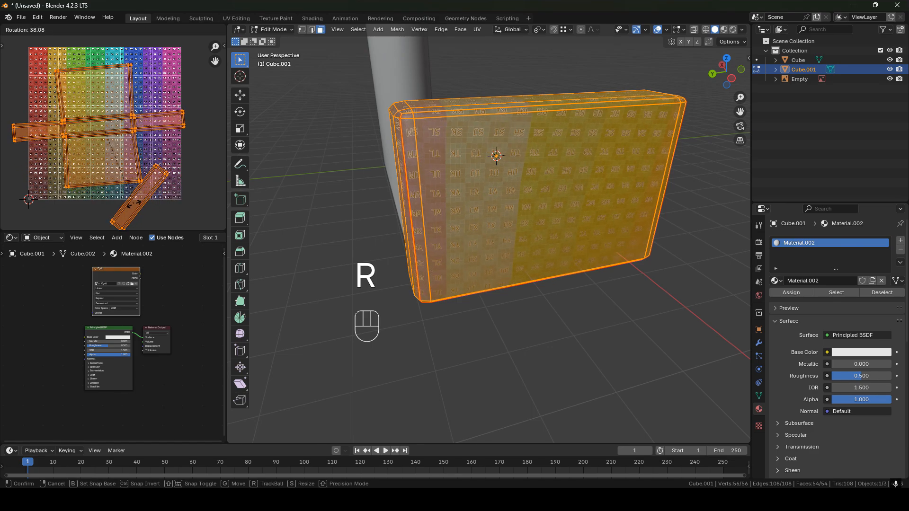
type("45")
key("Return")
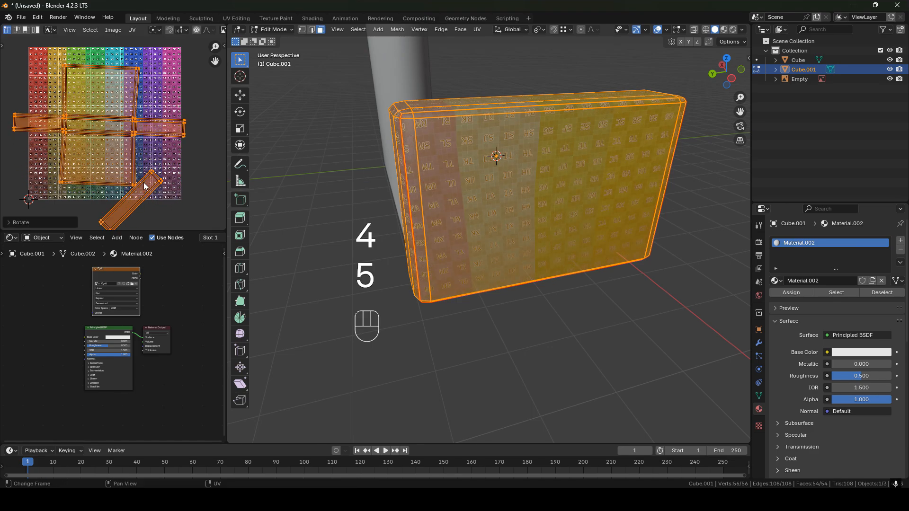
scroll(193, 149, "down", 1)
key("r")
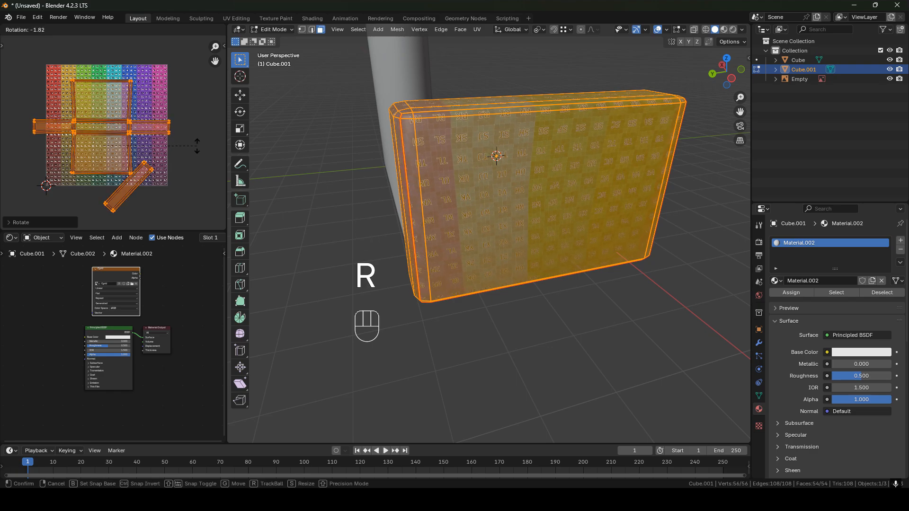
left_click(200, 145)
Rotate the separate strip-shaped UV island by -45 degrees and move it to the upper right of the colour grid.
key("3")
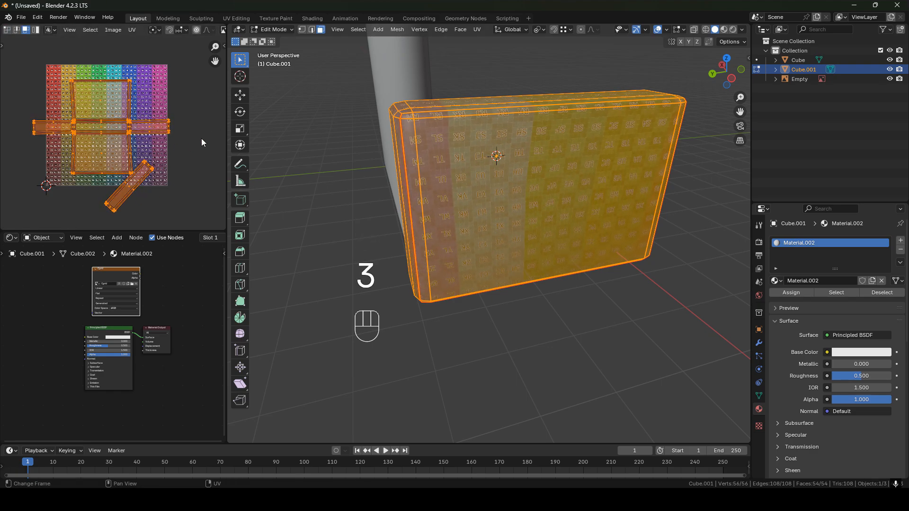
key("l")
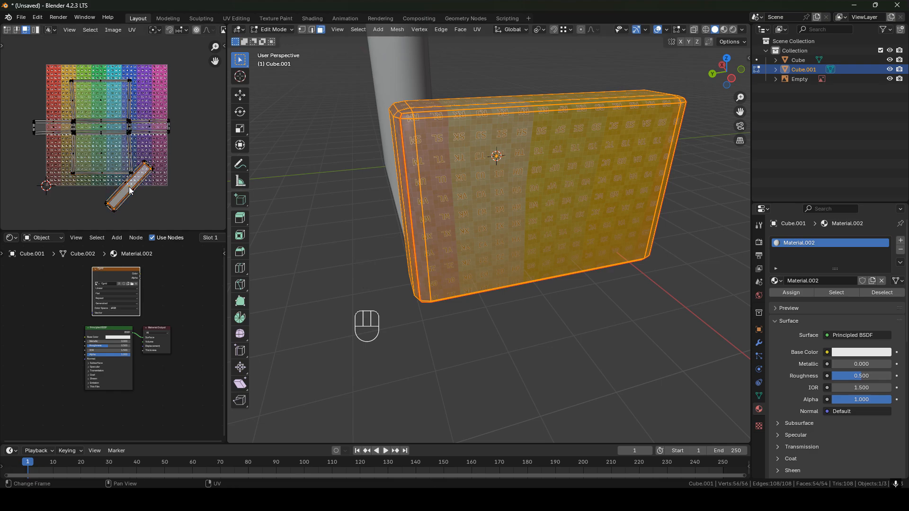
key("g")
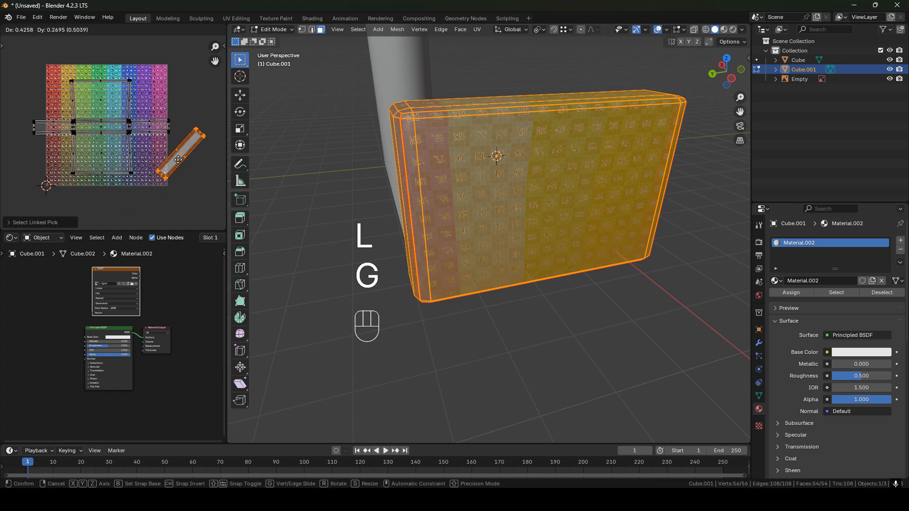
left_click(153, 165)
key("r")
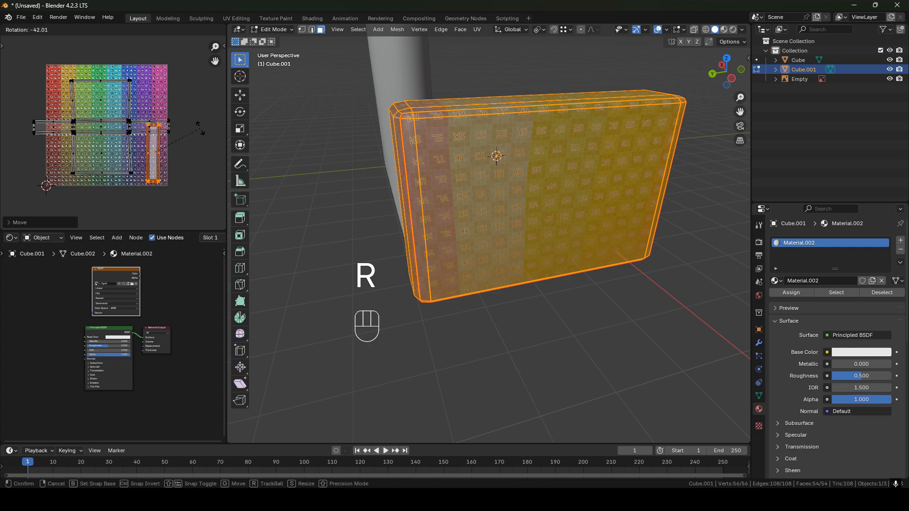
type("5")
left_click(200, 128)
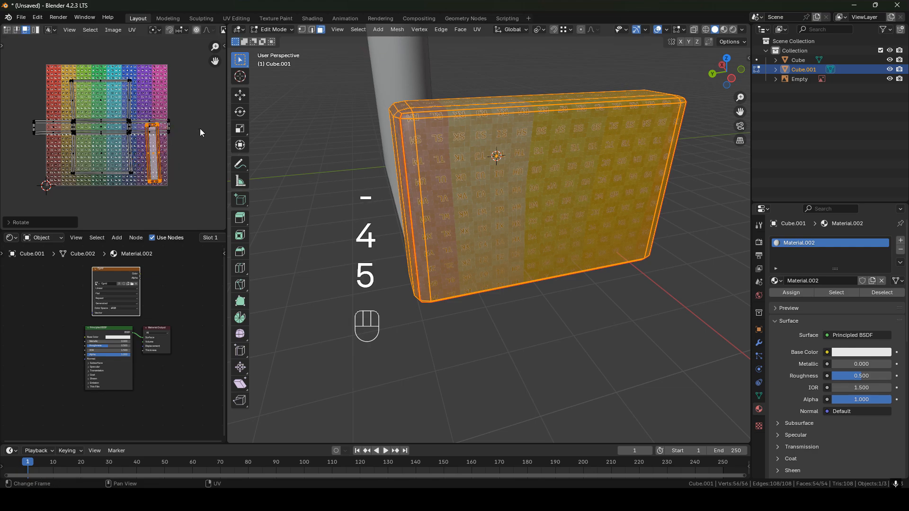
key("g")
left_click(182, 129)
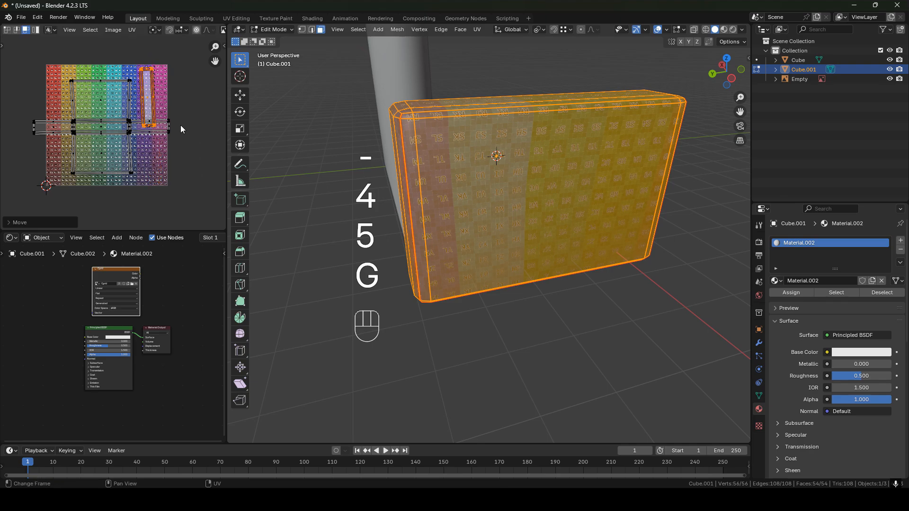
Select all UV islands, set the UVPackmaster3 packing margin to 0.015 and disable rotation during packing.
key("a")
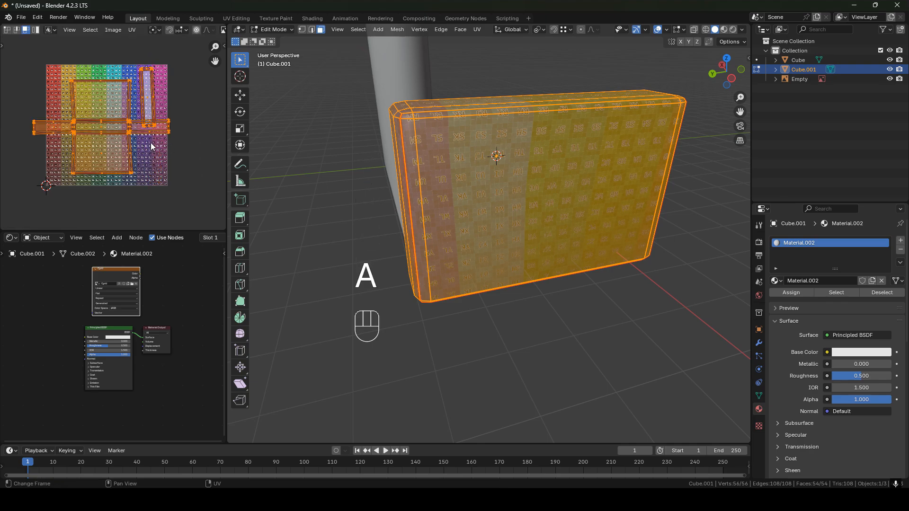
middle_click_drag(151, 143, 143, 156)
key("n")
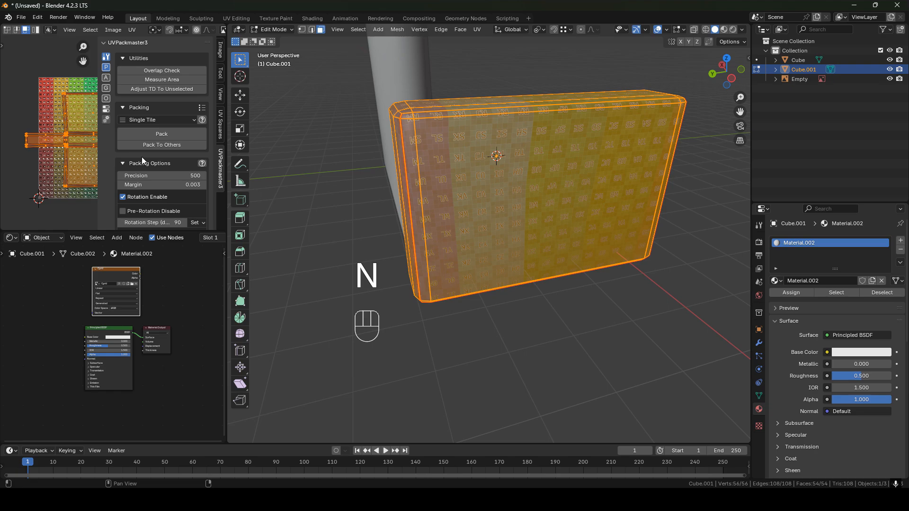
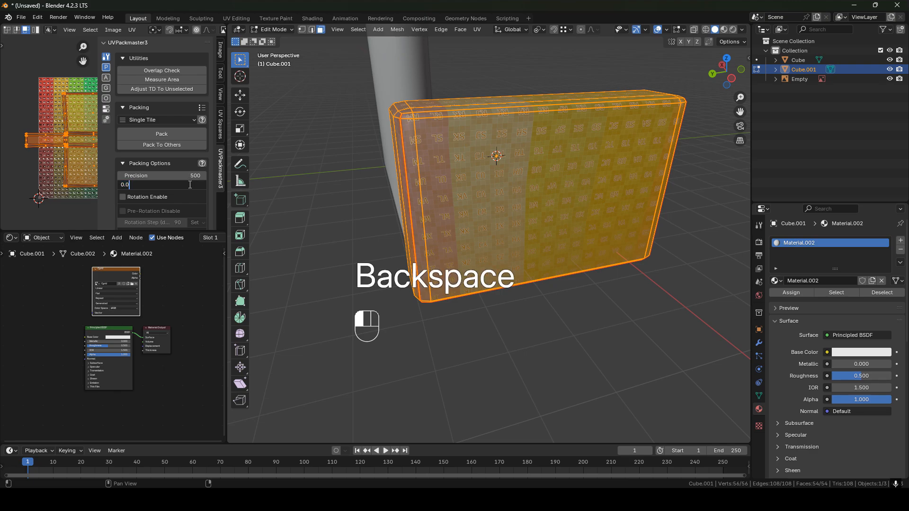
scroll(194, 187, "down", 3)
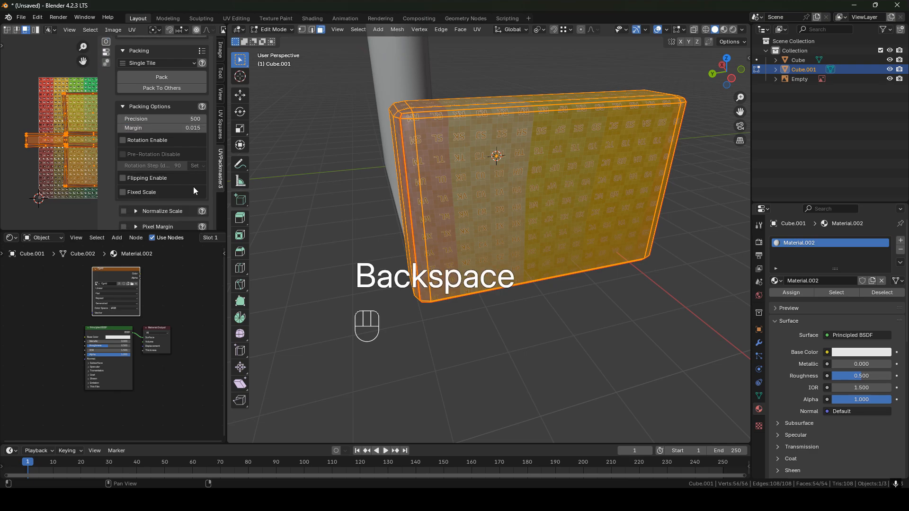
Pack all of the armrest's UV islands into the single tile with UVPackmaster3.
scroll(132, 199, "up", 3)
left_click(168, 134)
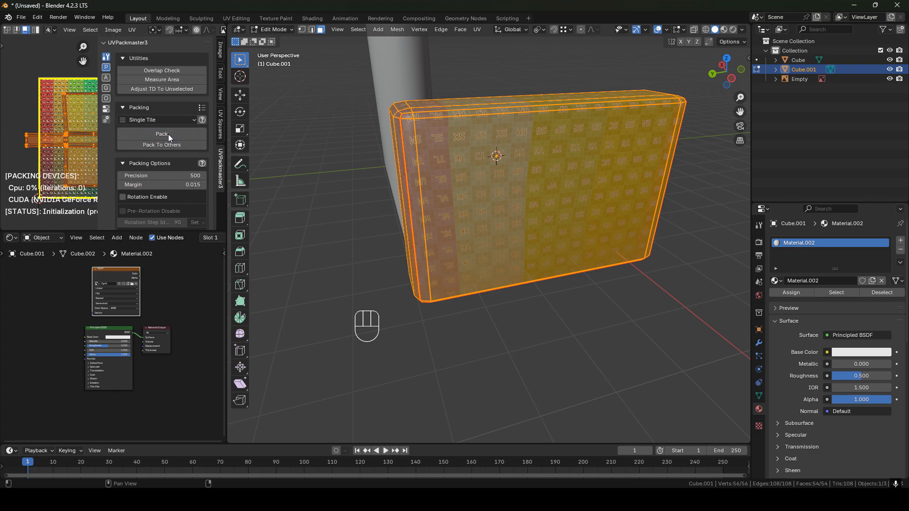
middle_click_drag(2, 102, 64, 98)
key("n")
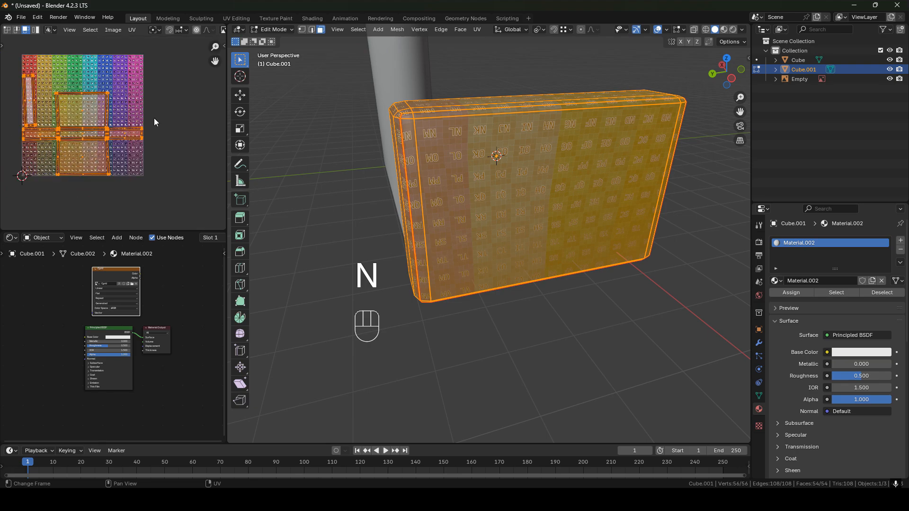
Rotate all of the packed armrest UV islands by 180 degrees.
middle_click_drag(87, 131, 127, 145, "shift")
scroll(505, 180, "up", 3)
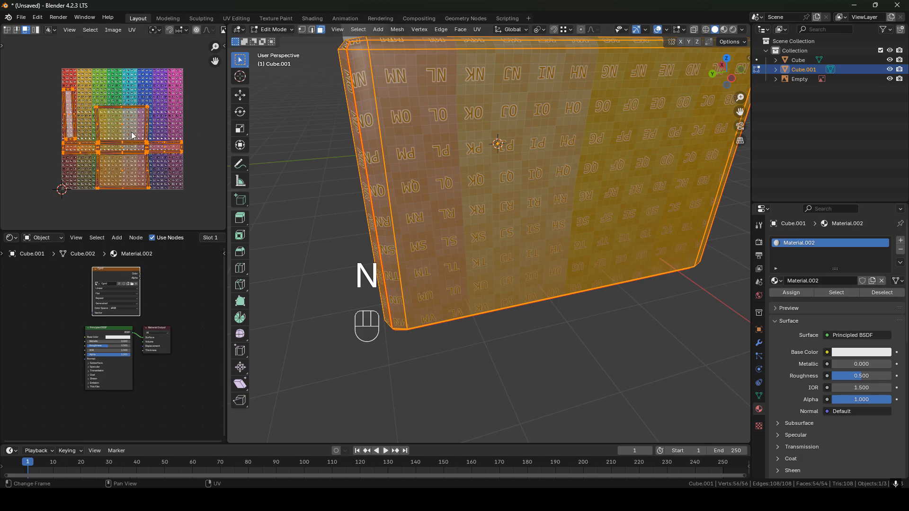
type("r180")
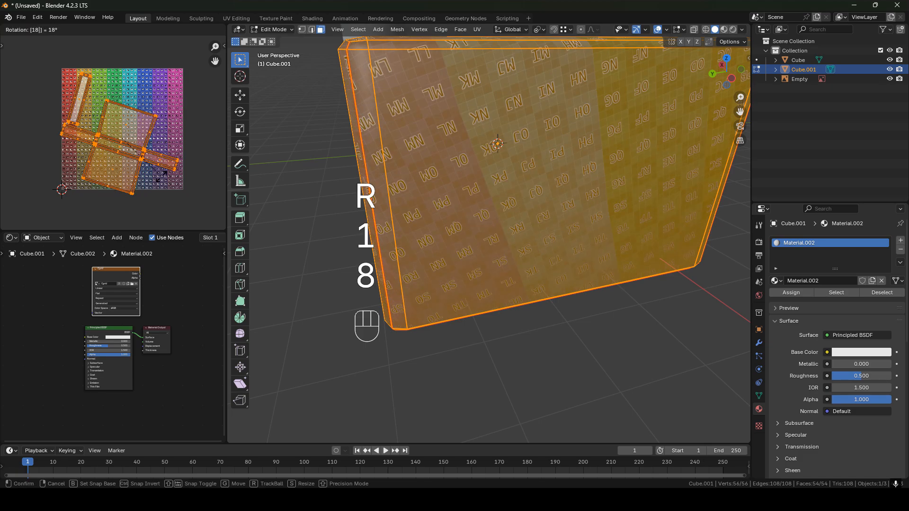
key("Return")
middle_click_drag(519, 183, 417, 186, "shift")
scroll(509, 223, "down", 2)
middle_click_drag(417, 185, 276, 171)
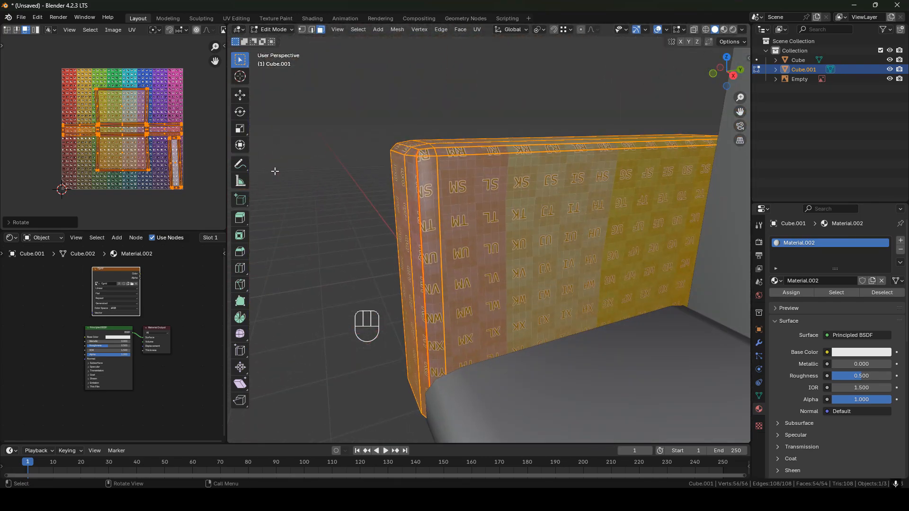
Examine the direction and scale of the grid texture on the armrest's inner, front and outer faces.
left_click(510, 201)
middle_click_drag(471, 202, 440, 188)
middle_click_drag(481, 162, 482, 185)
key("Tab")
middle_click_drag(483, 186, 388, 171, "shift")
middle_click_drag(388, 171, 407, 285, "shift")
key("Tab")
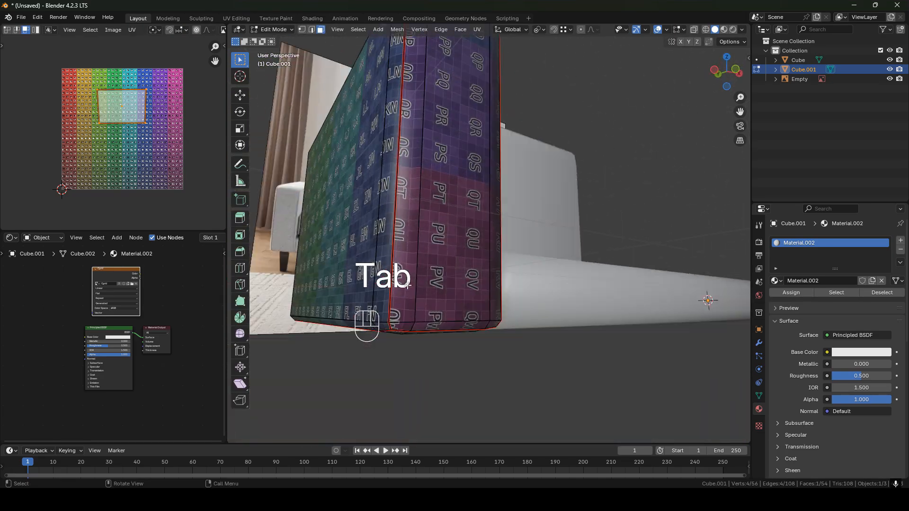
middle_click_drag(437, 166, 604, 196)
key("KP_3")
key("a")
scroll(548, 260, "down", 2)
middle_click_drag(521, 275, 552, 192)
key("Tab")
key("Tab")
middle_click_drag(501, 235, 476, 208)
key("Tab")
key("Tab")
Compare the edges at the armrest's top front corner with the armrest in the reference image.
key("2")
left_click(490, 220)
scroll(518, 216, "up", 2)
scroll(515, 209, "down", 1)
middle_click_drag(532, 208, 566, 191)
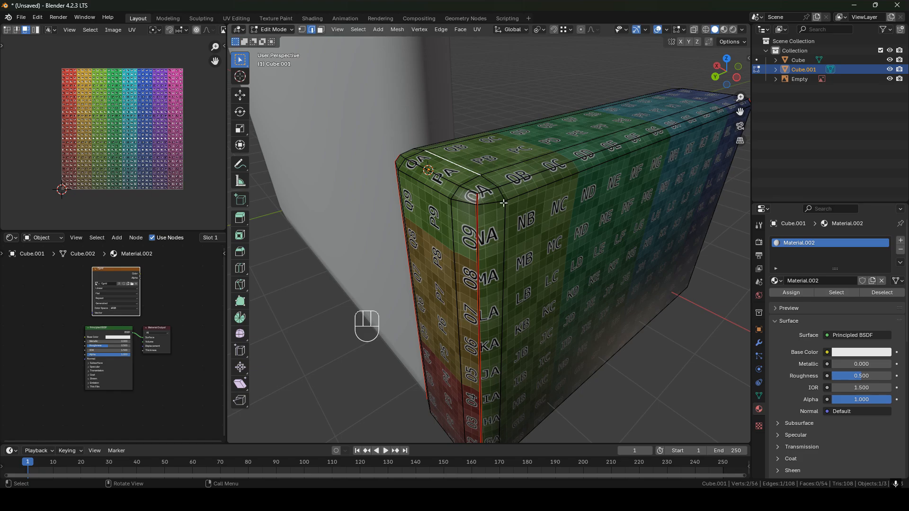
scroll(451, 230, "down", 2)
scroll(454, 222, "down", 4)
middle_click_drag(476, 266, 438, 370)
scroll(430, 262, "up", 4)
middle_click_drag(431, 262, 450, 220, "shift")
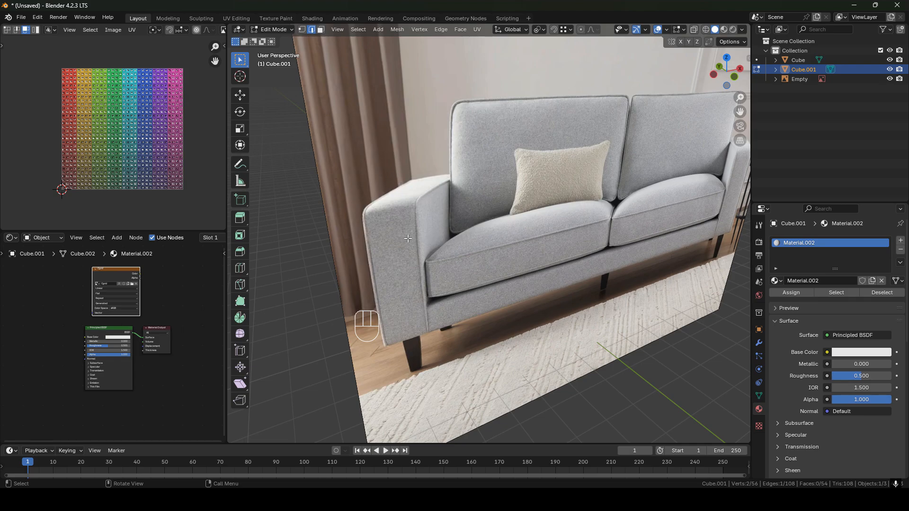
Select the long edges along both sides of the armrest's top and mark them as seams.
scroll(406, 237, "down", 4)
scroll(507, 203, "up", 2)
middle_click_drag(559, 335, 481, 227, "shift")
scroll(540, 203, "up", 2)
scroll(528, 183, "up", 1)
middle_click_drag(454, 236, 492, 260, "shift")
left_click(462, 189, "alt+shift")
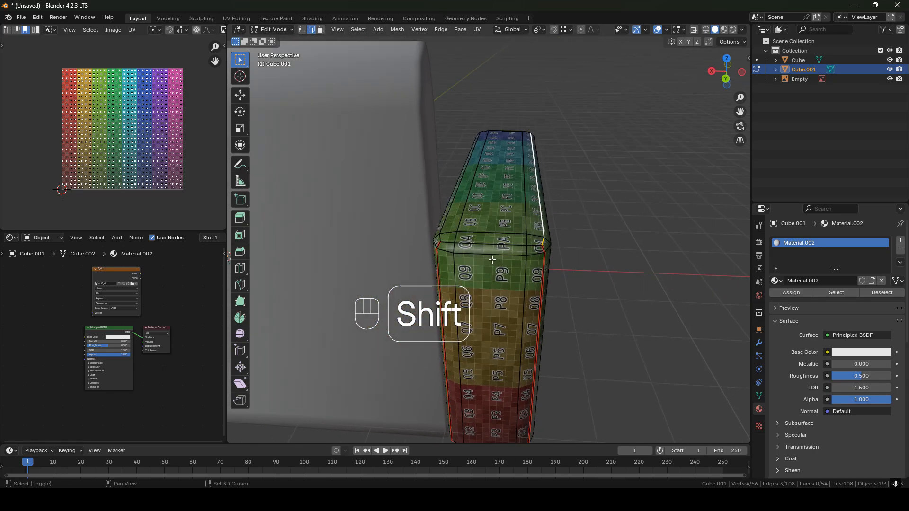
key("ctrl+e")
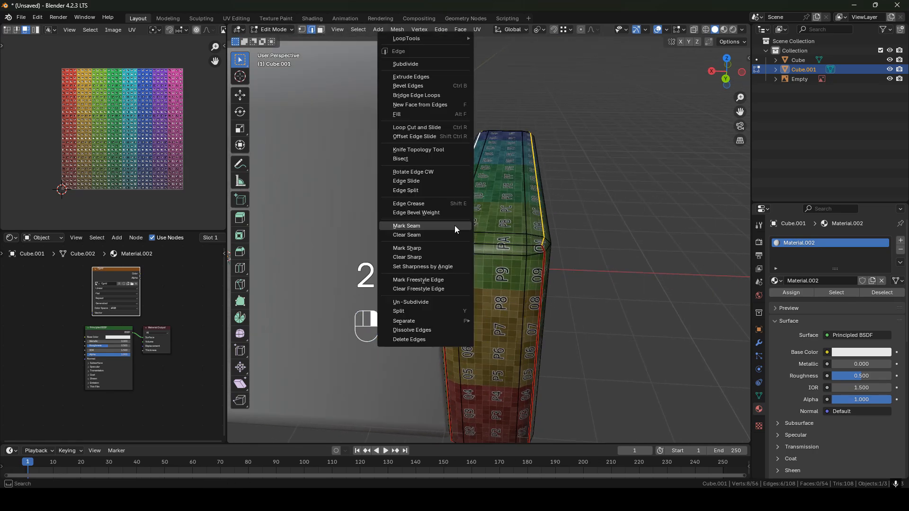
left_click(415, 230)
Select all of the armrest's faces, reset their UVs and unwrap them again with the new seams.
key("3")
middle_click_drag(620, 288, 496, 217)
key("a")
key("u")
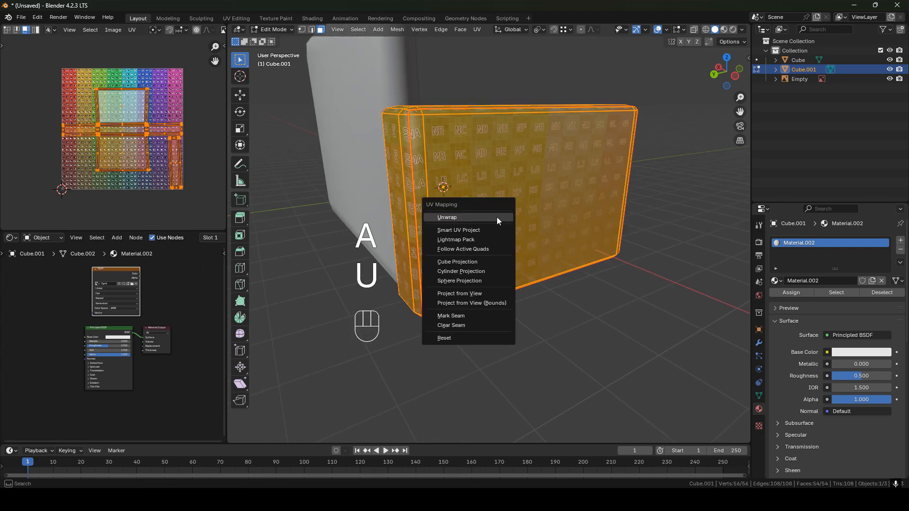
left_click(461, 338)
key("u")
left_click(421, 223)
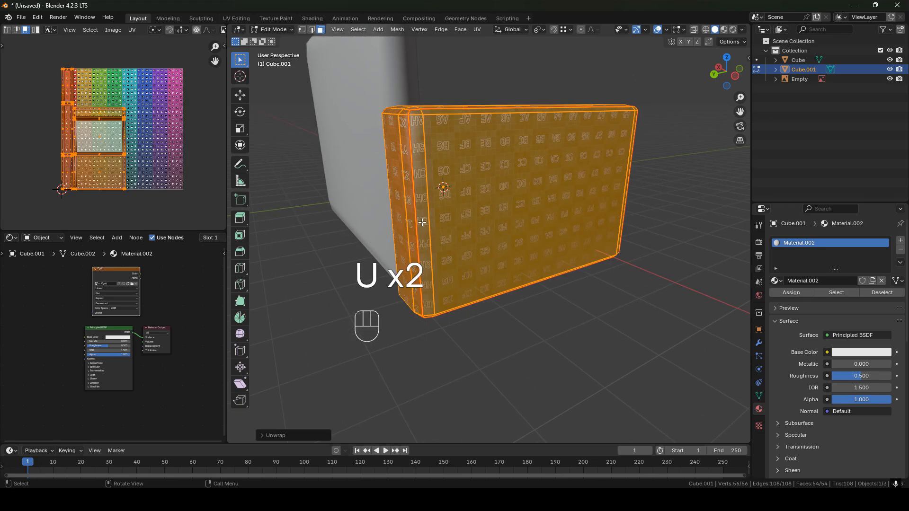
Rotate all of the newly unwrapped UV islands by 180 degrees.
scroll(524, 220, "up", 2)
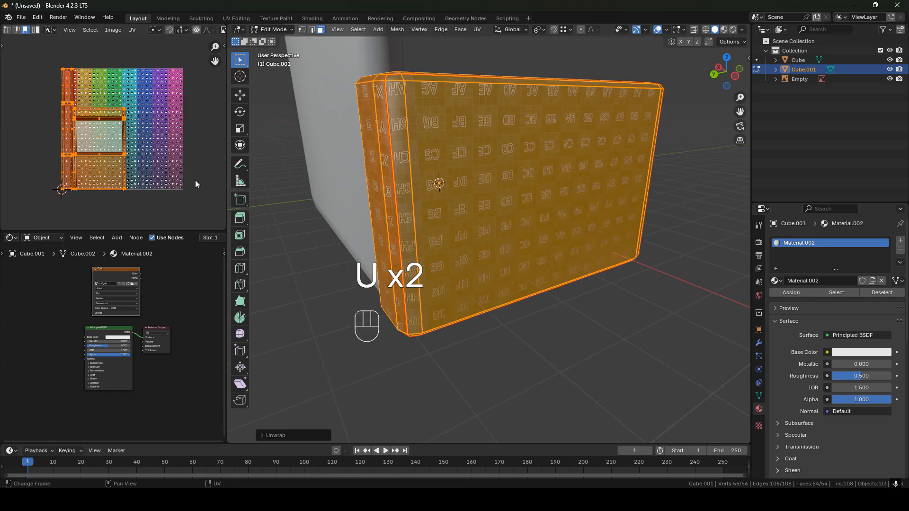
key("r")
key("1")
key("8")
key("0")
left_click(181, 190)
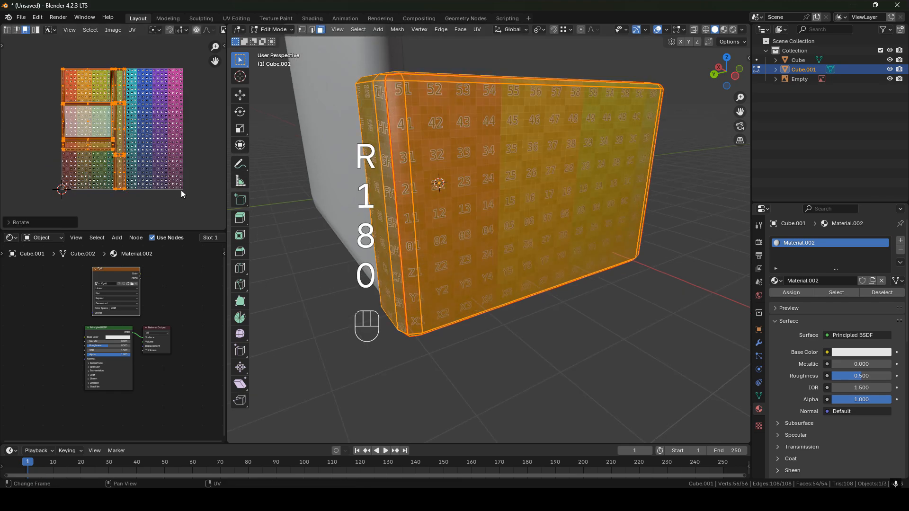
Pack the new armrest islands into the single tile with UVPackmaster3.
scroll(495, 174, "down", 2)
middle_click_drag(503, 163, 544, 208, "shift")
key("n")
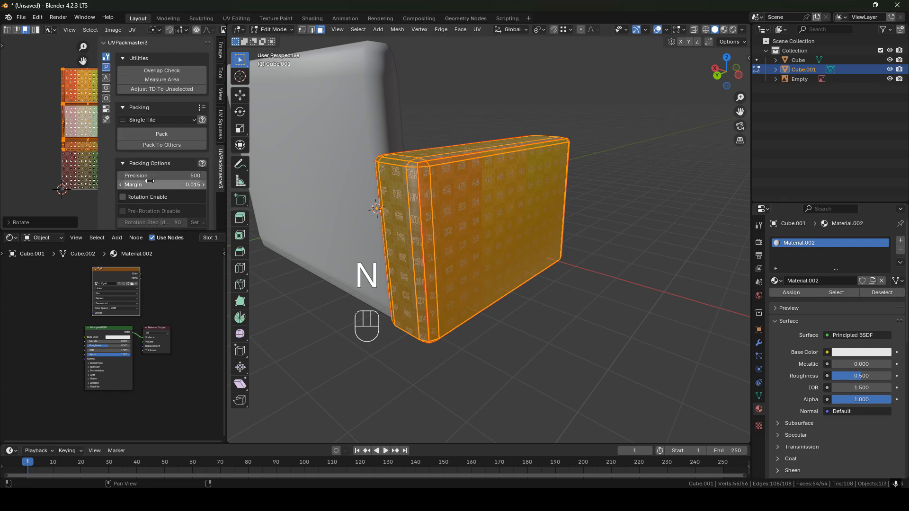
left_click(161, 134)
key("n")
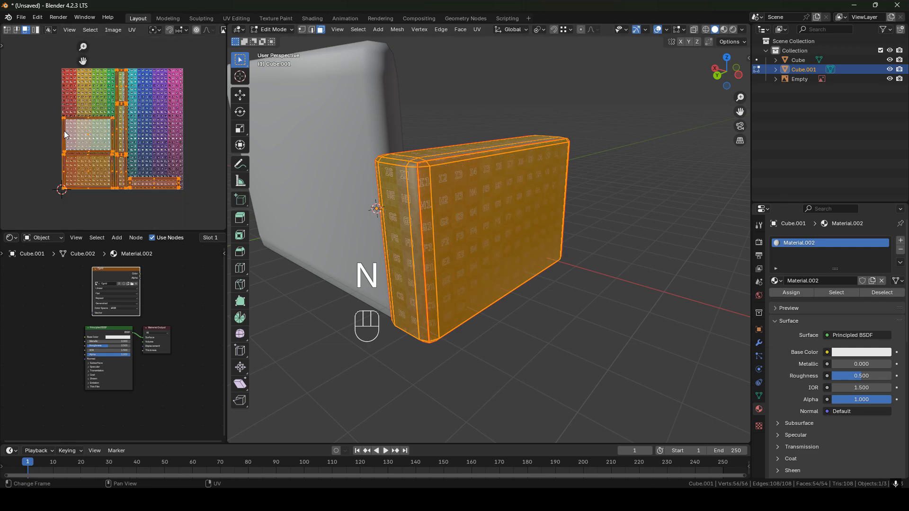
Examine the repacked armrest's texture from several sides, in Object and Edit Mode, alongside the reference image.
middle_click_drag(497, 204, 421, 219, "shift")
middle_click_drag(549, 210, 483, 206, "shift")
middle_click_drag(430, 216, 720, 253, "shift")
middle_click_drag(471, 235, 623, 203, "shift")
key("Tab")
middle_click_drag(570, 219, 672, 226)
key("Tab")
middle_click_drag(533, 215, 475, 224)
scroll(526, 225, "up", 2)
scroll(437, 208, "down", 2)
middle_click_drag(476, 223, 550, 239)
middle_click_drag(482, 239, 344, 108)
scroll(317, 97, "down", 3)
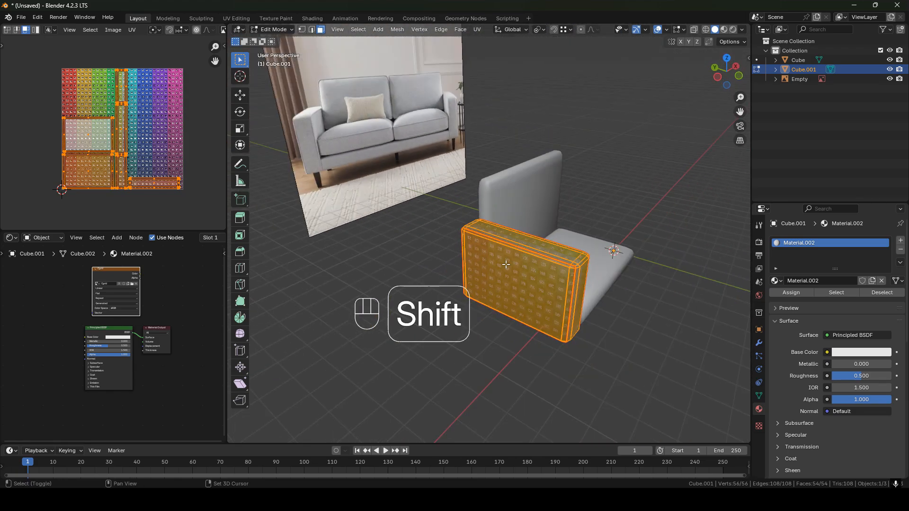
Check the texture's orientation across the armrest's top, front and outer side against the packed UV layout.
middle_click_drag(499, 282, 475, 259, "shift")
scroll(475, 259, "up", 4)
middle_click_drag(551, 233, 518, 237)
key("Tab")
middle_click_drag(519, 245, 527, 228)
key("Tab")
middle_click_drag(445, 224, 493, 221)
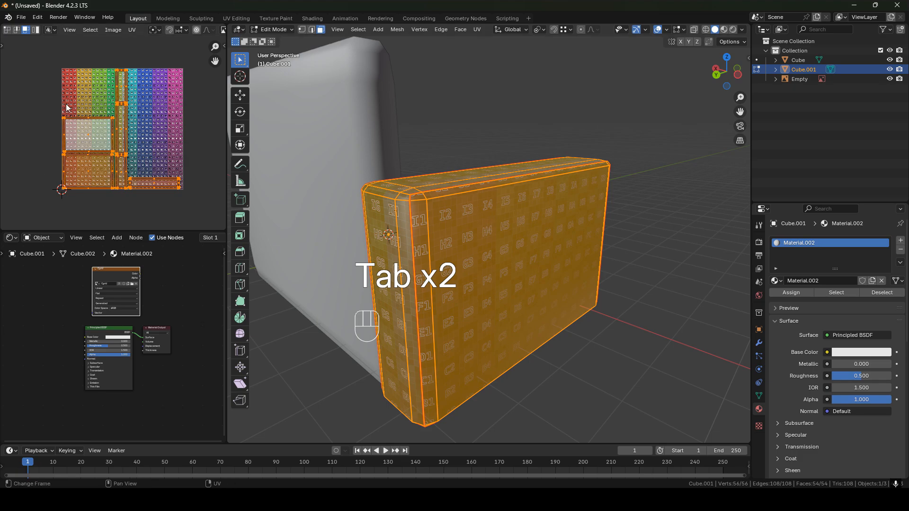
middle_click_drag(417, 213, 333, 202, "shift")
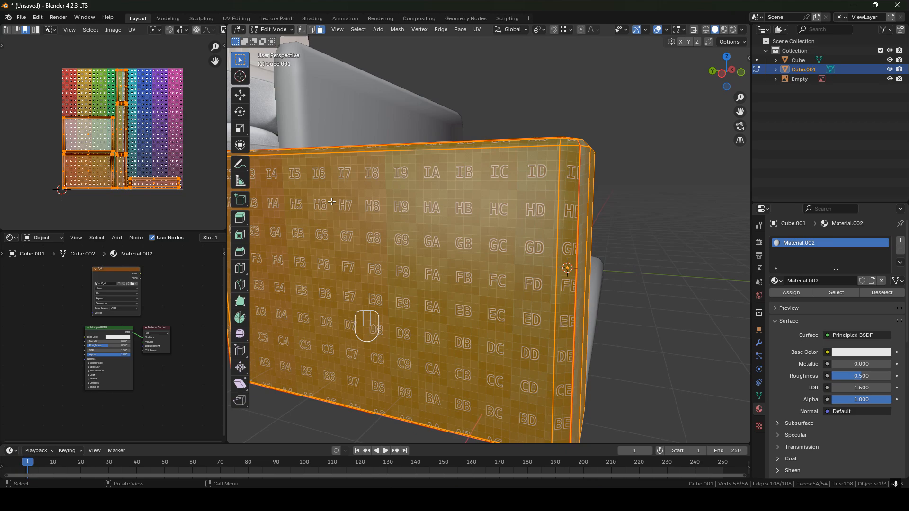
scroll(334, 202, "down", 1)
middle_click_drag(396, 221, 480, 227)
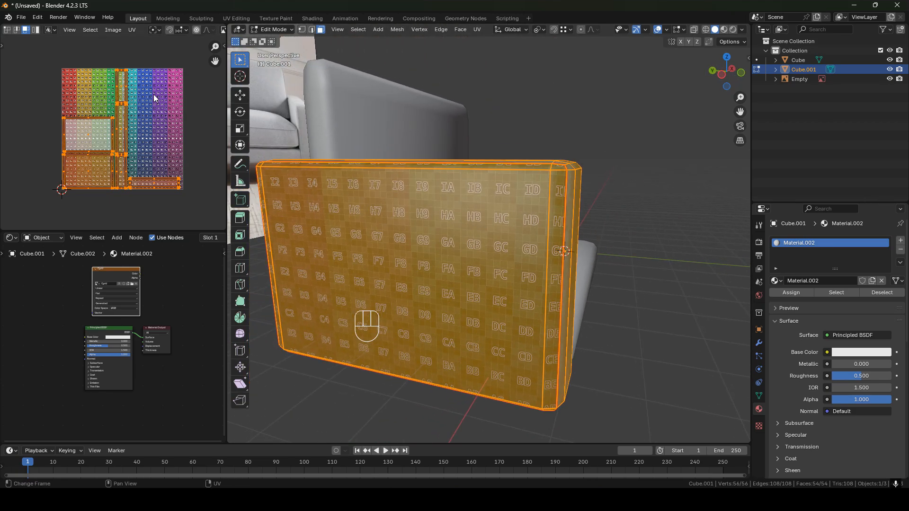
middle_click_drag(409, 220, 516, 226, "shift")
middle_click_drag(473, 226, 375, 226, "shift")
middle_click_drag(440, 222, 484, 229)
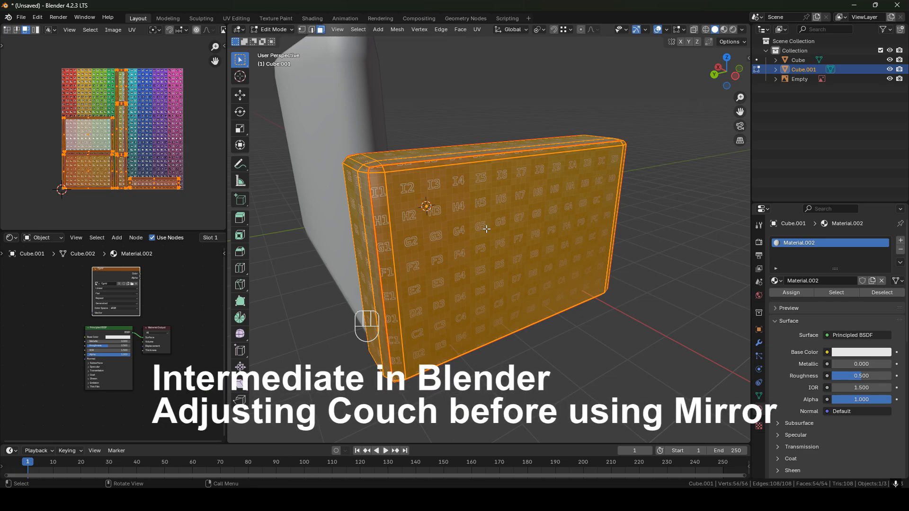
Try scaling all UV islands down to a small cluster in the middle of the grid and undo the scaling.
scroll(487, 229, "up", 1)
key("s")
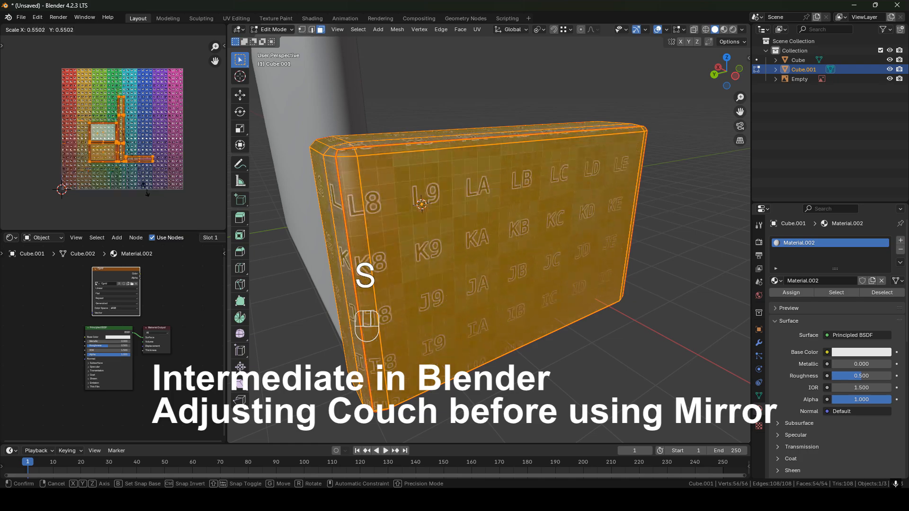
left_click(117, 133)
scroll(118, 133, "up", 3)
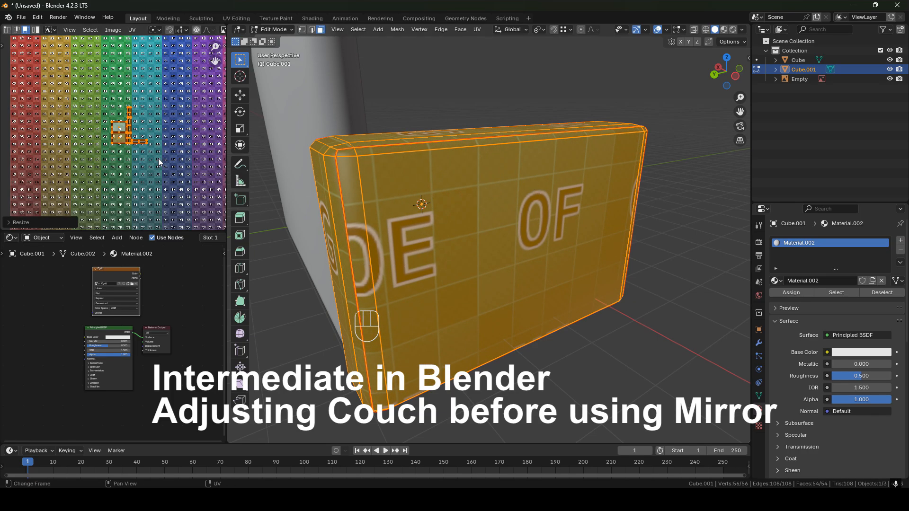
scroll(166, 163, "down", 3)
middle_click_drag(150, 161, 137, 150, "shift")
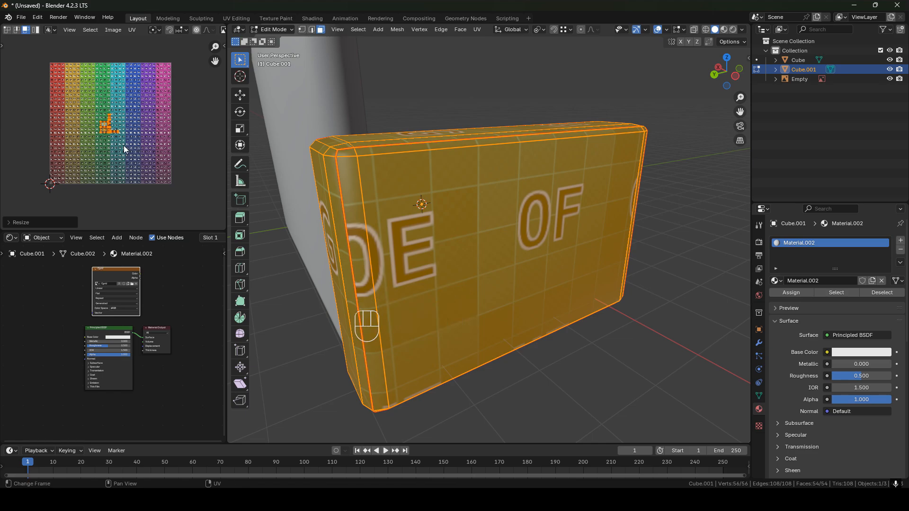
key("ctrl+z")
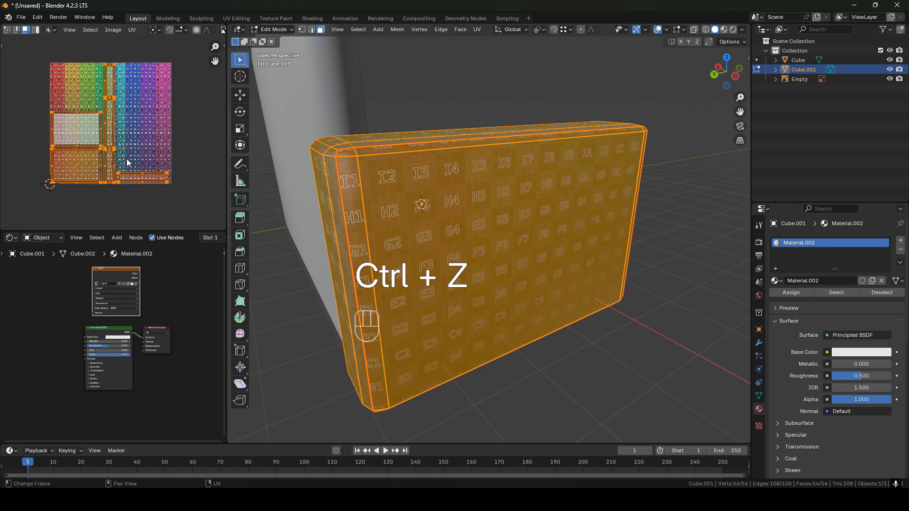
Select the linked UV island covering the armrest's top and front strip and rotate it in the UV Editor.
scroll(107, 128, "up", 4)
scroll(108, 132, "down", 4)
middle_click_drag(108, 131, 104, 127)
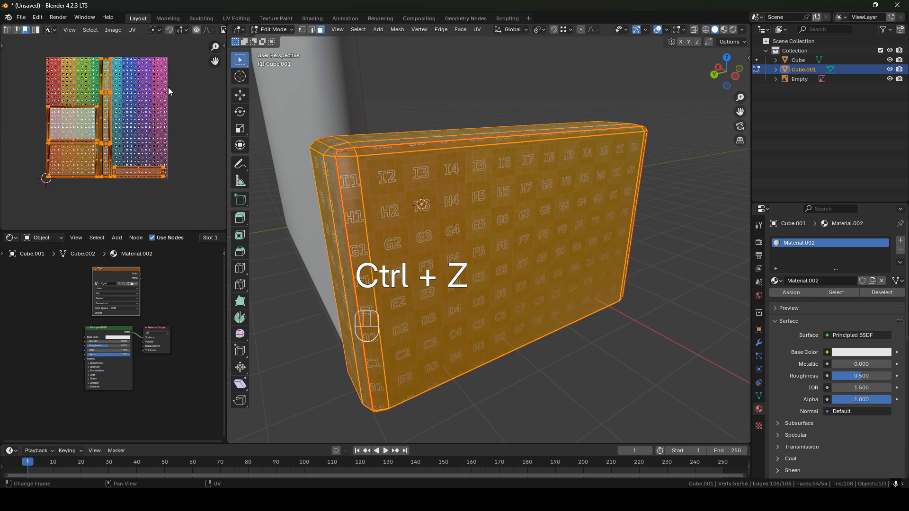
scroll(114, 136, "up", 4)
scroll(124, 141, "down", 3)
scroll(115, 132, "down", 3)
middle_click_drag(359, 217, 490, 277)
middle_click_drag(484, 226, 240, 220)
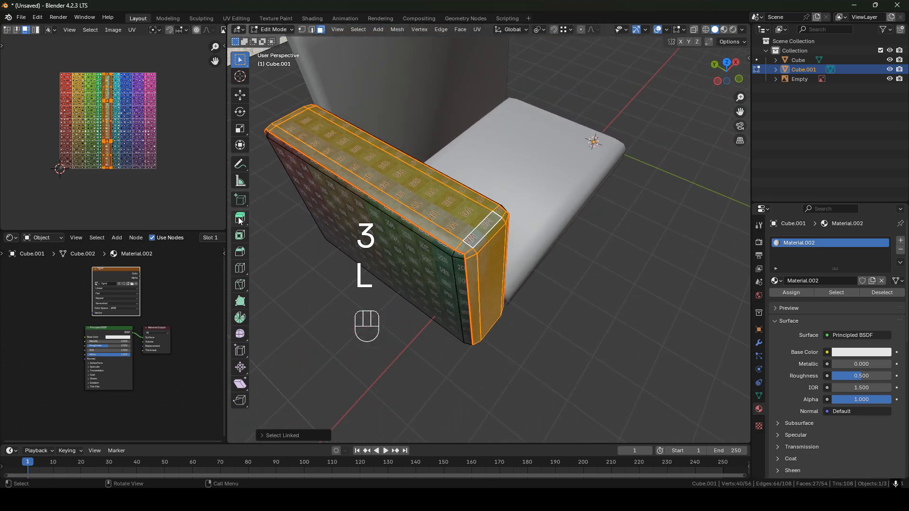
type("0")
left_click(154, 195)
Select the UV island of the armrest's inner side and rotate it by 180 degrees.
middle_click_drag(474, 265, 411, 227)
middle_click_drag(499, 315, 242, 183)
left_click(487, 217)
left_click(434, 204)
left_click(474, 201)
left_click(505, 225)
scroll(394, 286, "down", 2)
scroll(437, 234, "up", 3)
middle_click_drag(437, 234, 469, 269)
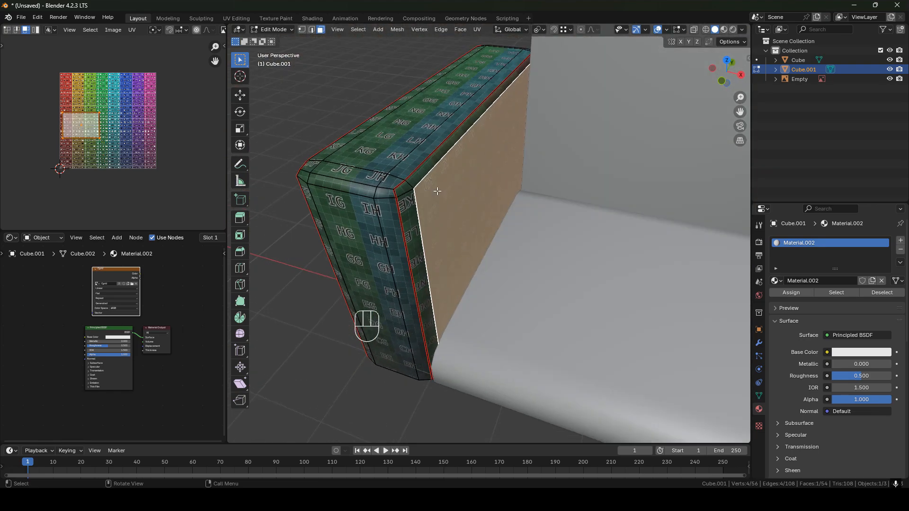
middle_click_drag(464, 208, 411, 182)
key("l")
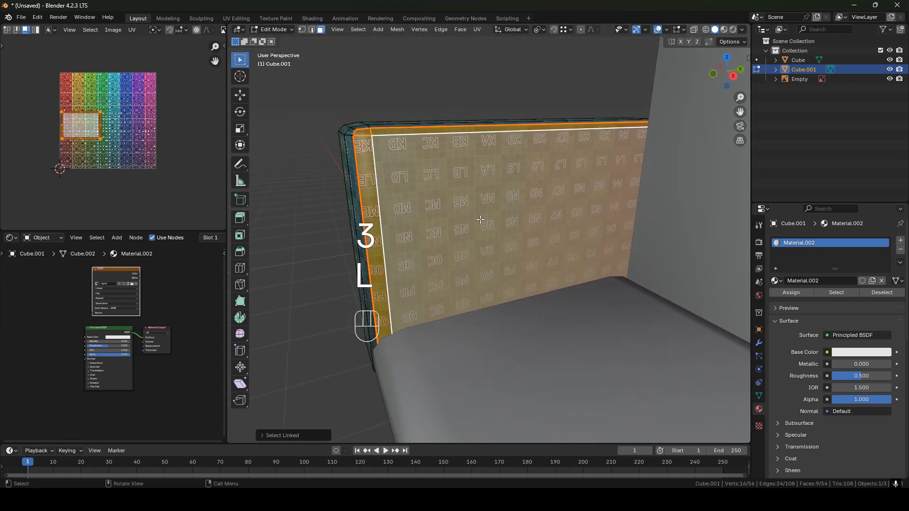
type("r180")
left_click(183, 185)
Review the textured armrest beside the seat and backrest in Object Mode.
scroll(498, 216, "down", 2)
scroll(498, 216, "down", 1)
middle_click_drag(498, 215, 561, 164)
middle_click_drag(436, 305, 620, 331, "shift")
middle_click_drag(613, 213, 417, 163)
key("Tab")
middle_click_drag(654, 240, 351, 207, "shift")
key("Tab")
key("Tab")
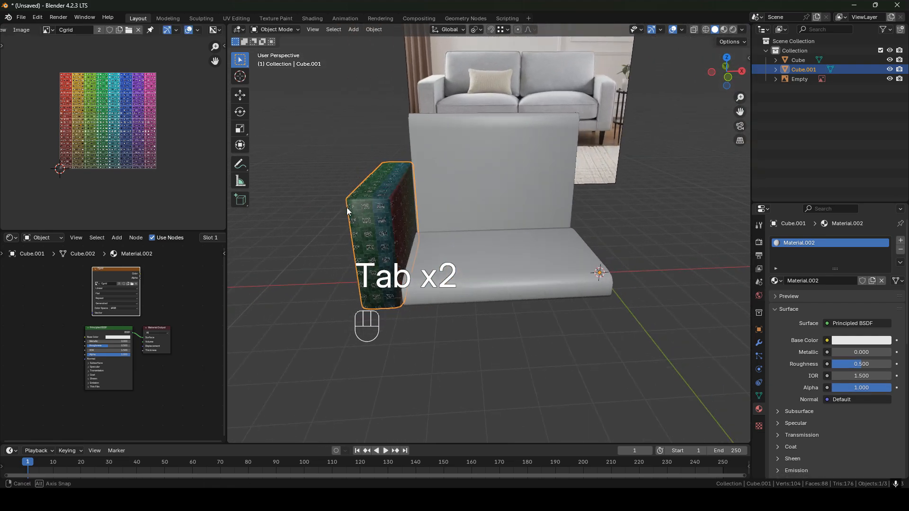
Edit the seat-and-backrest object in edge mode and select the edges outlining the backrest's side.
left_click(513, 264)
middle_click_drag(514, 263, 490, 237)
key("Tab")
middle_click_drag(490, 238, 497, 271, "shift")
scroll(442, 227, "up", 4)
key("2")
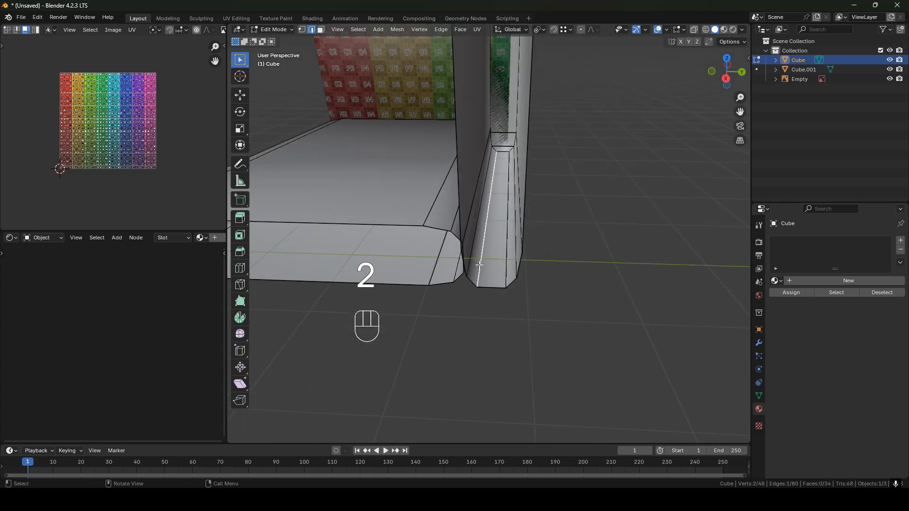
middle_click_drag(504, 204, 501, 251, "shift")
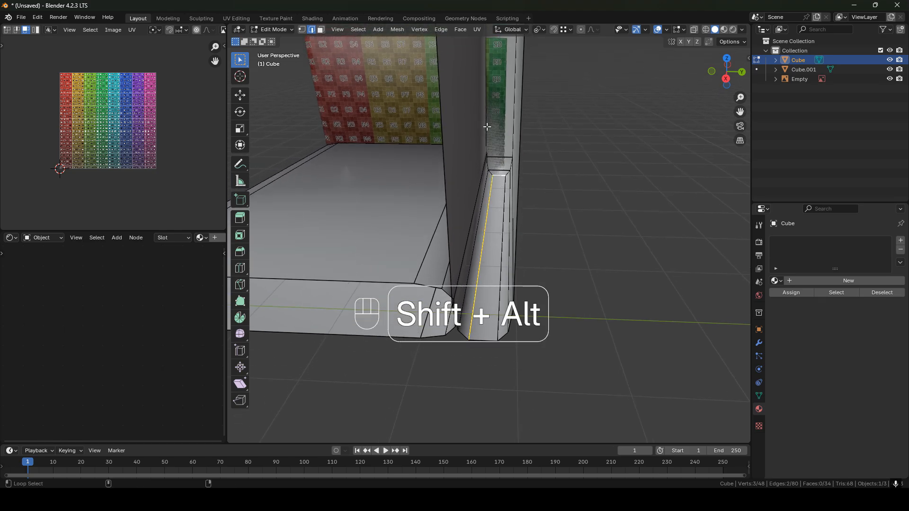
middle_click_drag(487, 126, 513, 121)
middle_click_drag(459, 150, 479, 116)
scroll(482, 110, "down", 6)
key("Tab")
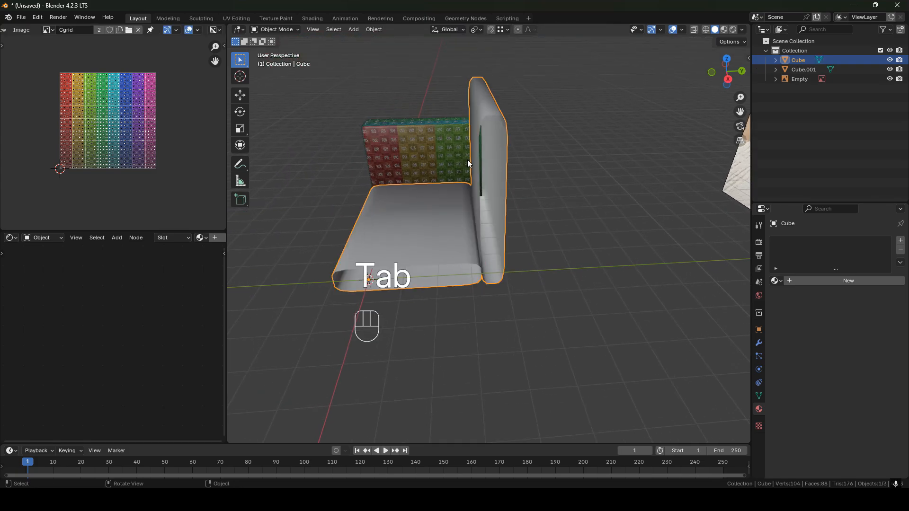
Isolate the seat-and-backrest object in local view and mark the selected outline of the backrest's side as a seam.
key("slash")
middle_click_drag(502, 190, 571, 166)
key("Tab")
middle_click_drag(484, 237, 499, 340)
middle_click_drag(499, 139, 519, 136)
middle_click_drag(504, 344, 493, 241, "shift")
mouse_move(493, 242)
middle_mouse_down()
mouse_move(477, 197)
mouse_move(504, 197)
mouse_move(502, 230)
middle_mouse_up()
right_click(434, 232)
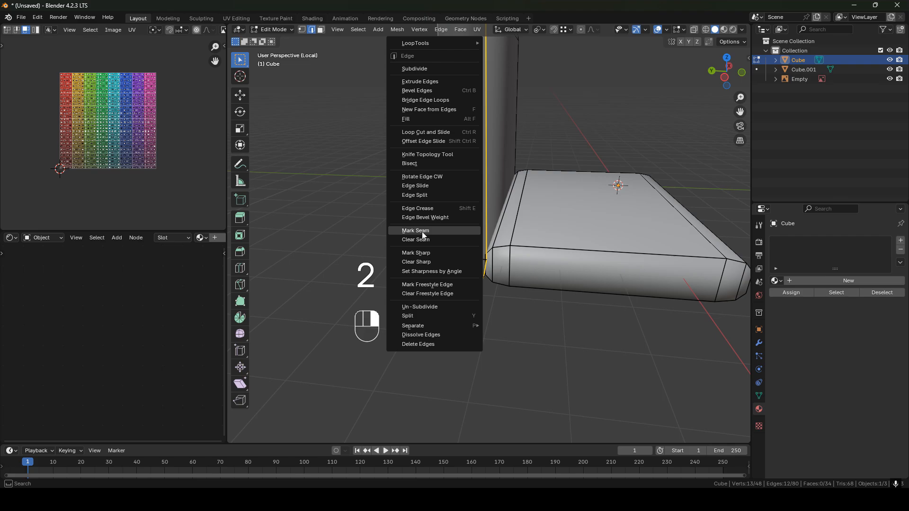
left_click(428, 231)
middle_click_drag(428, 228, 505, 261)
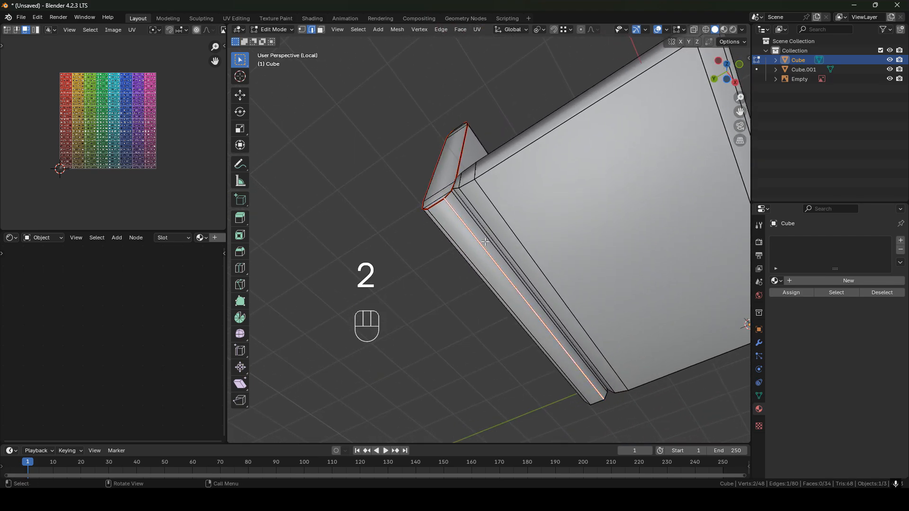
Mark the selected long edge along the backrest's bottom as a seam.
middle_click_drag(571, 342, 524, 394)
middle_click_drag(524, 394, 464, 273, "shift")
middle_click_drag(487, 103, 500, 192)
middle_click_drag(465, 136, 451, 166)
right_click(484, 131)
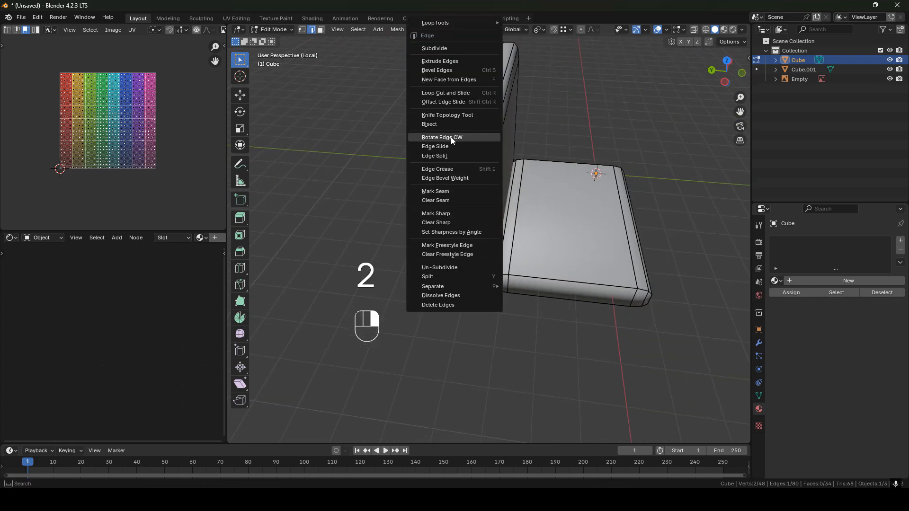
middle_click_drag(448, 191, 476, 203)
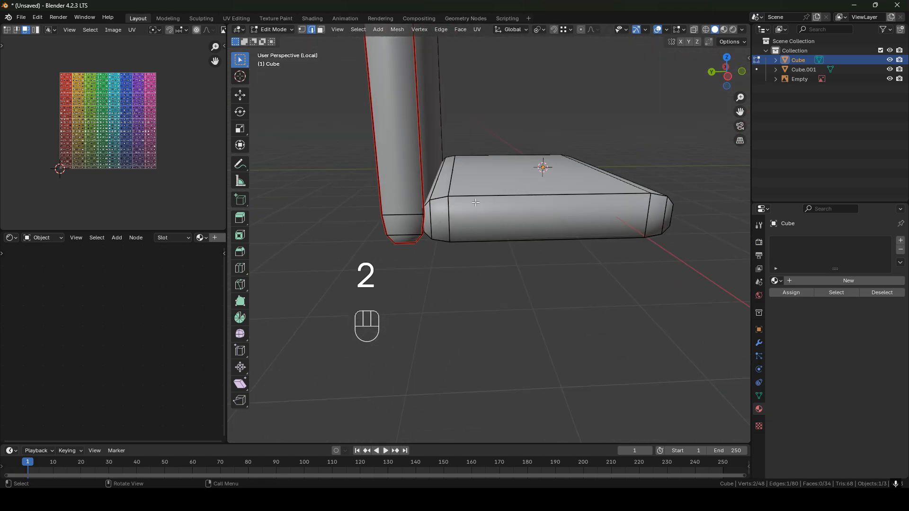
Mark the outline of the seat's side and its long rear edge beside the backrest as seams.
middle_click_drag(506, 234, 532, 189)
key("2")
right_click(468, 219)
left_click(454, 218)
scroll(461, 222, "up", 1)
middle_click_drag(531, 188, 485, 172)
scroll(524, 170, "up", 3)
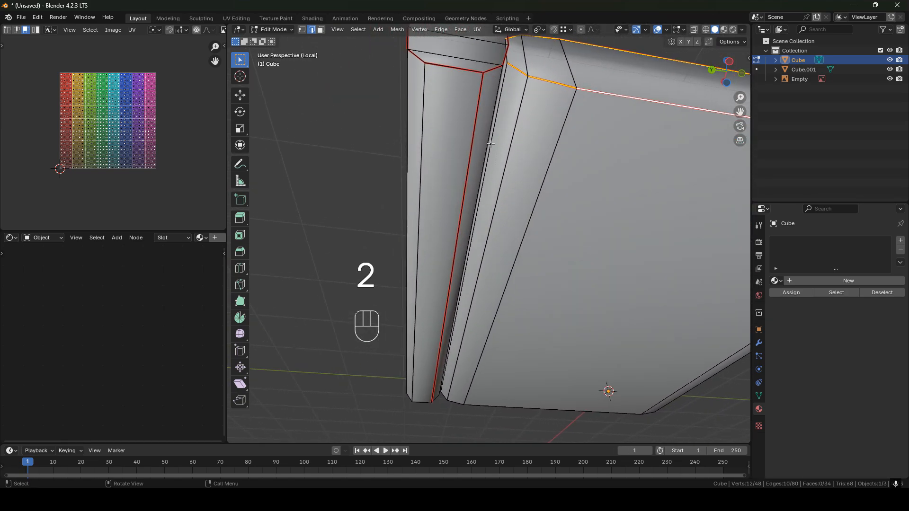
right_click(498, 127)
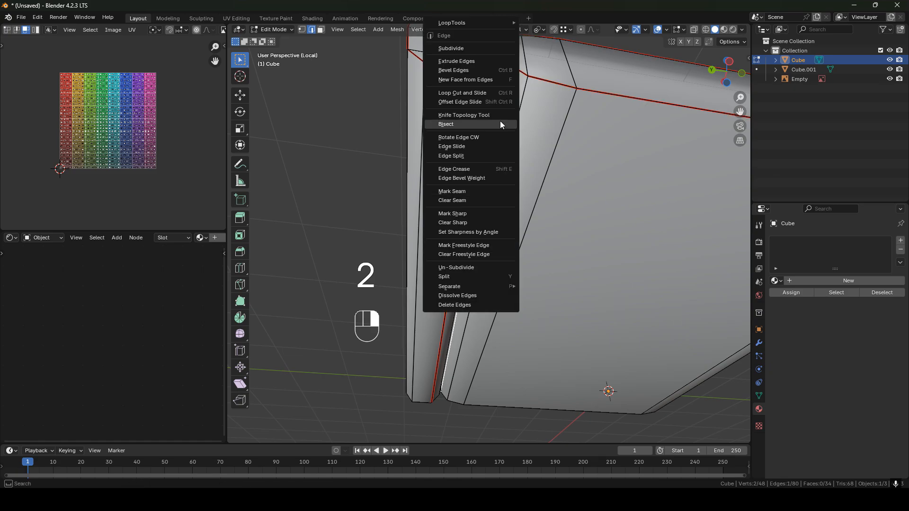
left_click(456, 194)
Examine the marked seams around the seat and backrest from several angles in face mode.
key("3")
scroll(531, 161, "down", 4)
middle_click_drag(538, 232, 617, 205)
middle_click_drag(478, 229, 565, 230)
left_click(545, 236)
right_click(546, 235)
left_click(546, 234)
key("3")
scroll(474, 241, "down", 2)
middle_click_drag(421, 229, 552, 191)
scroll(505, 241, "up", 2)
scroll(497, 239, "down", 2)
middle_click_drag(496, 239, 465, 261, "shift")
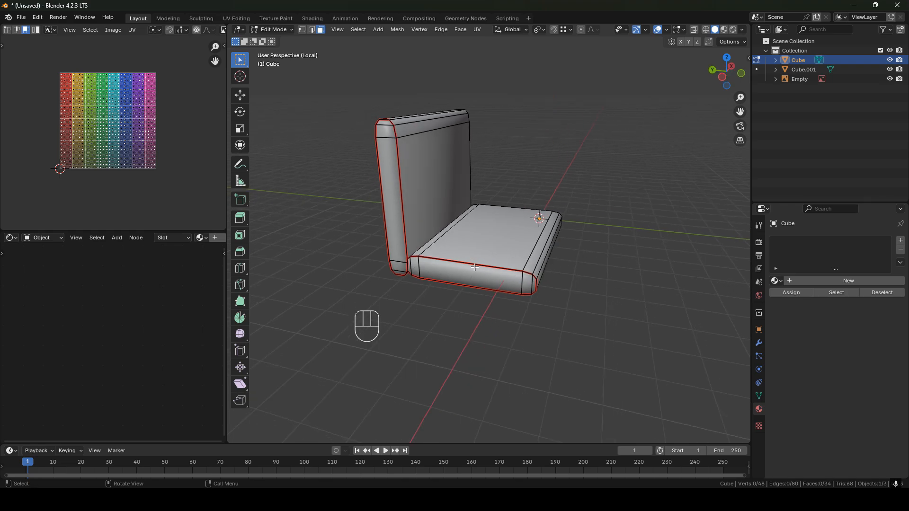
scroll(475, 268, "up", 1)
middle_click_drag(470, 285, 439, 284)
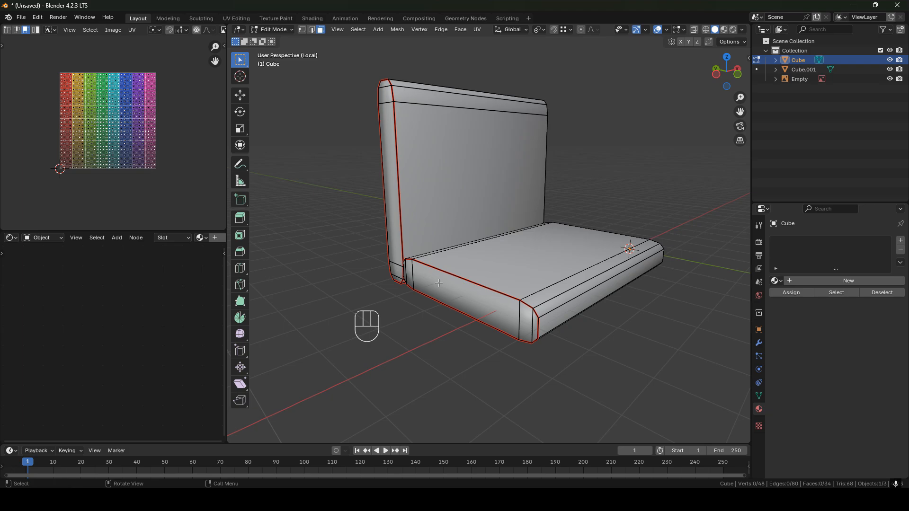
middle_click_drag(527, 306, 524, 302)
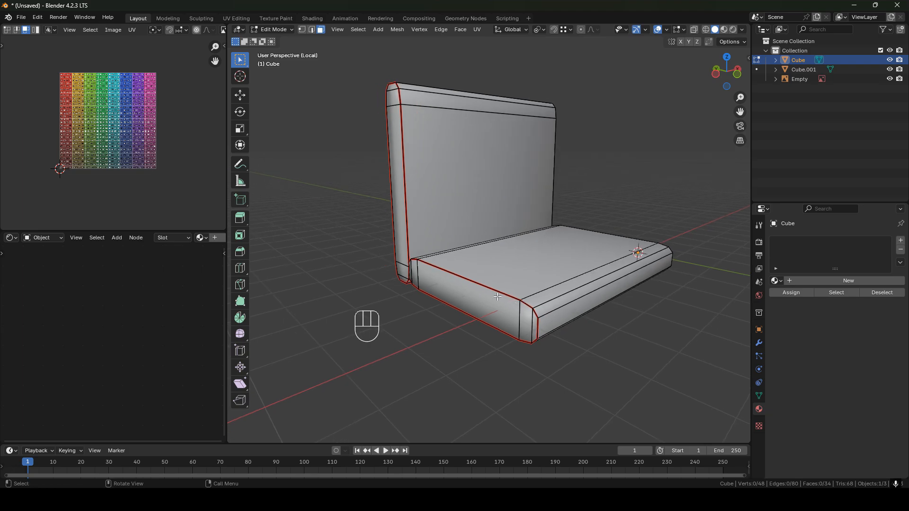
middle_click_drag(498, 297, 545, 262)
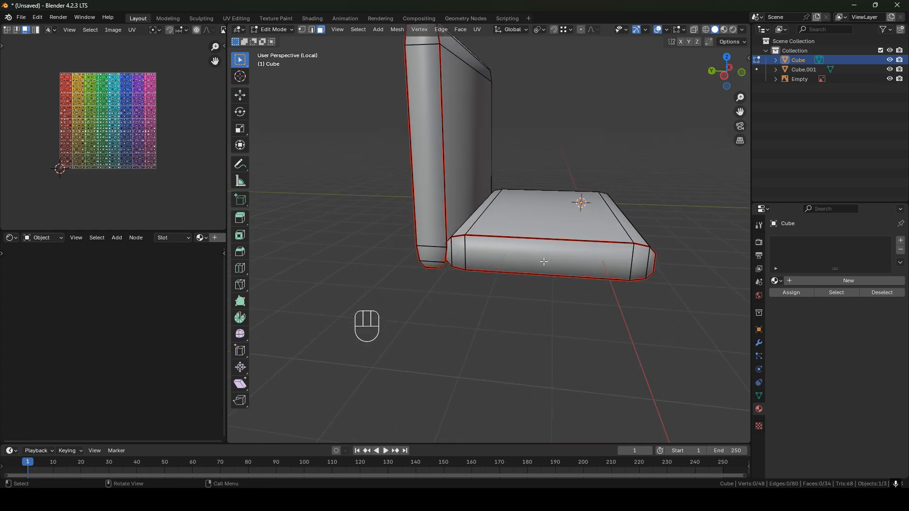
middle_click_drag(548, 260, 316, 177, "shift")
middle_click_drag(112, 108, 115, 109)
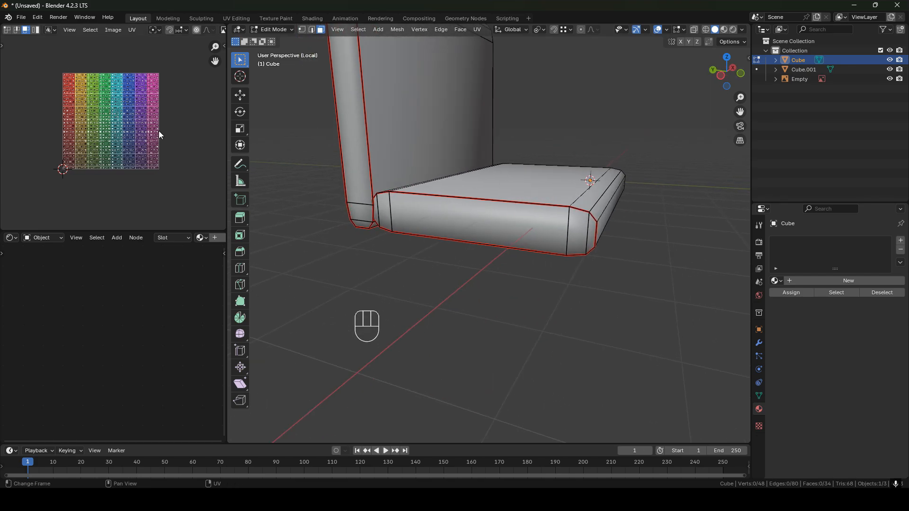
Select the seat's linked faces and try moving them away from the backrest.
key("3")
middle_click_drag(515, 242, 535, 275)
key("a")
key("3")
left_click(530, 265)
key("l")
key("2")
key("3")
middle_click_drag(560, 281, 549, 261)
left_click(524, 300)
key("l")
middle_click_drag(523, 300, 495, 241)
key("g")
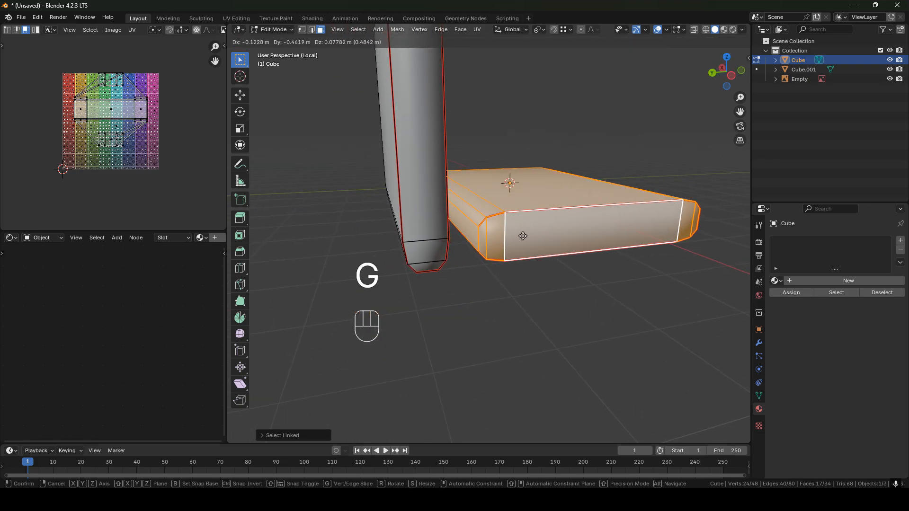
Select the short hidden edge where the seat meets the backrest and mark it as a seam.
scroll(468, 243, "up", 2)
middle_click_drag(467, 243, 542, 164, "shift")
scroll(469, 197, "up", 2)
key("2")
scroll(480, 223, "up", 3)
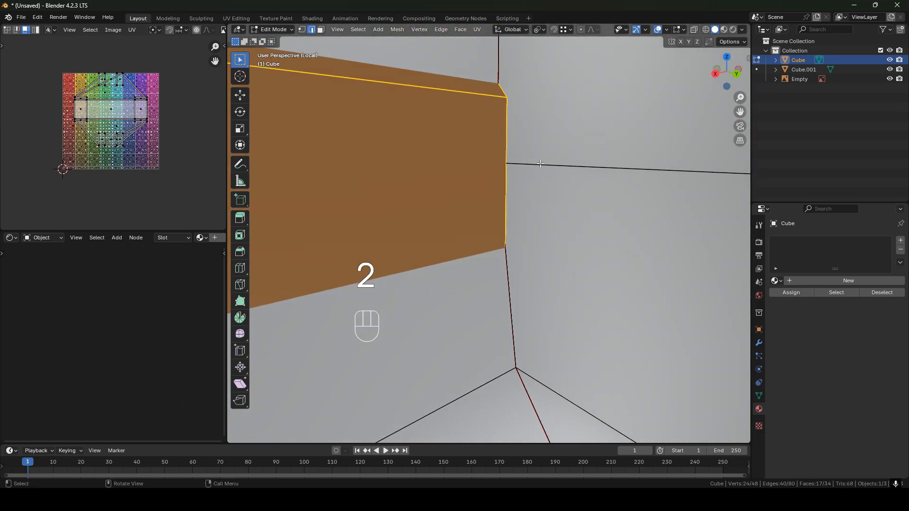
left_click(509, 113)
middle_click_drag(473, 202, 478, 199)
key("ctrl+e")
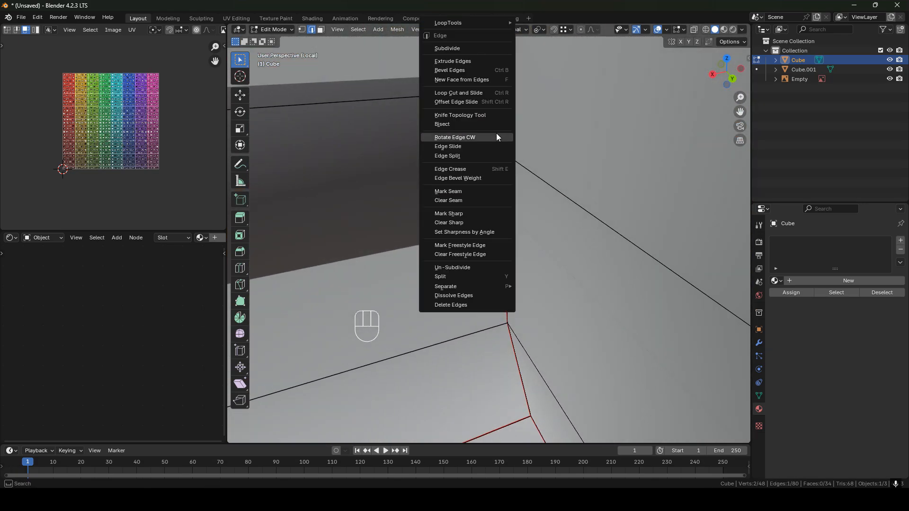
left_click(467, 191)
Try selecting the seat's linked geometry in edge mode and in face mode.
middle_click_drag(481, 134, 517, 185)
key("Tab")
middle_click_drag(570, 198, 518, 210)
key("Tab")
key("3")
key("2")
key("l")
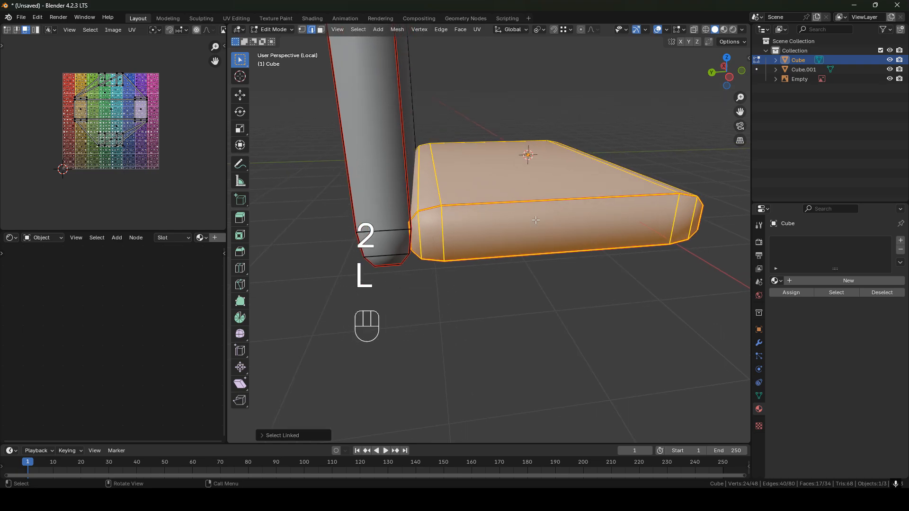
left_click(488, 191)
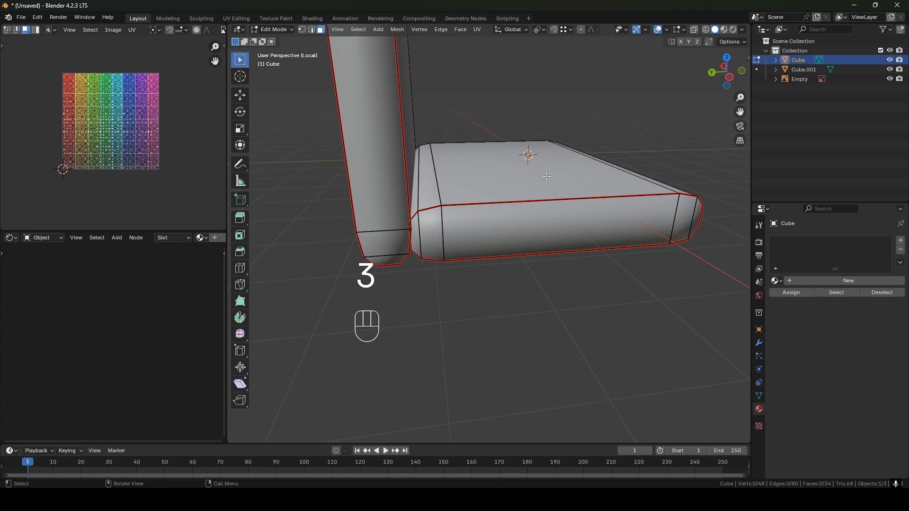
left_click(498, 241)
key("l")
key("l")
key("l")
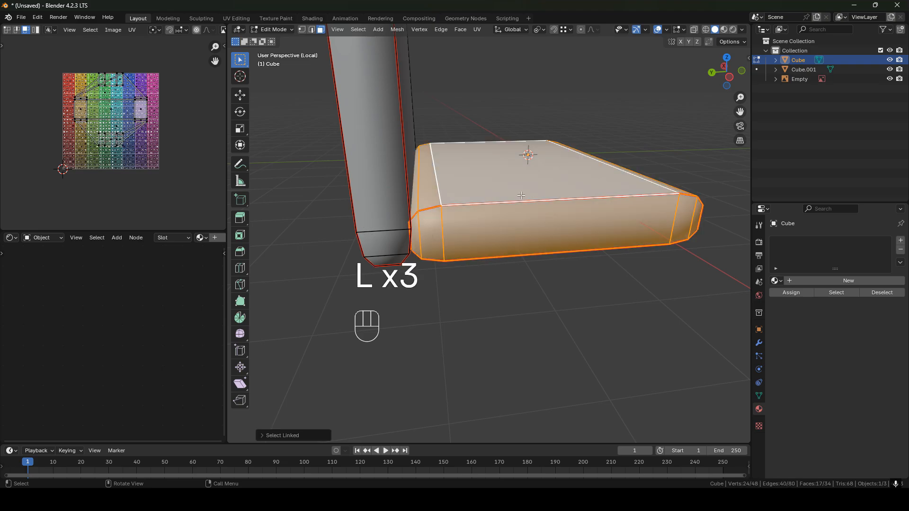
key("2")
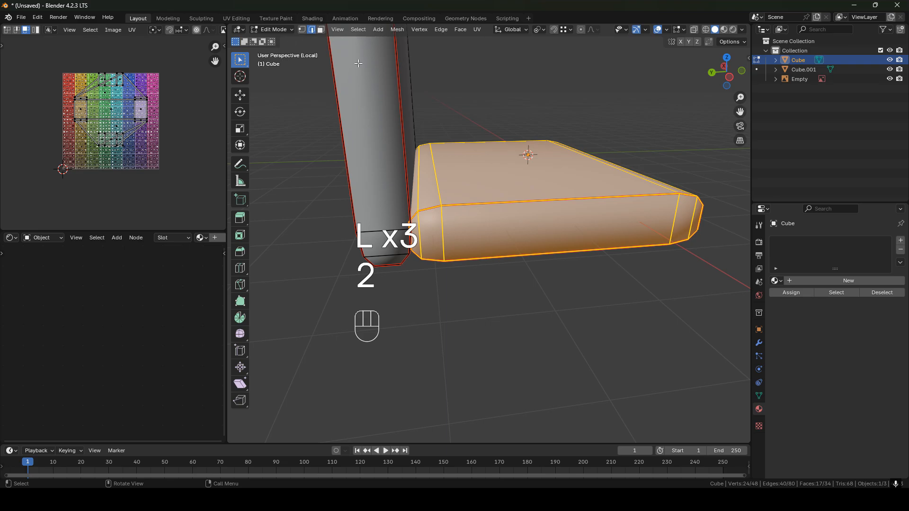
Select all of the seat's linked geometry and switch to face mode.
left_click(615, 184)
key("l")
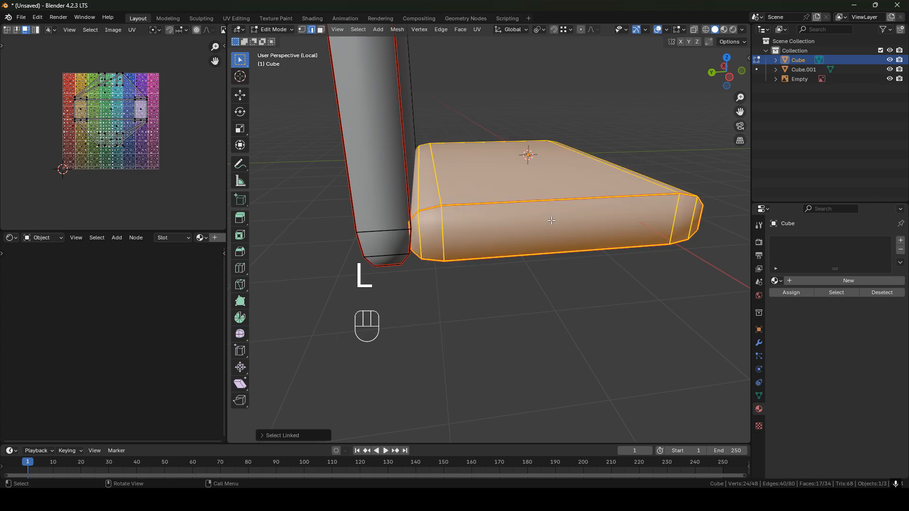
scroll(558, 210, "down", 2)
mouse_move(559, 210)
middle_mouse_down()
mouse_move(544, 211)
mouse_move(554, 235)
mouse_move(532, 234)
mouse_move(554, 250)
mouse_move(566, 207)
middle_mouse_up()
key("3")
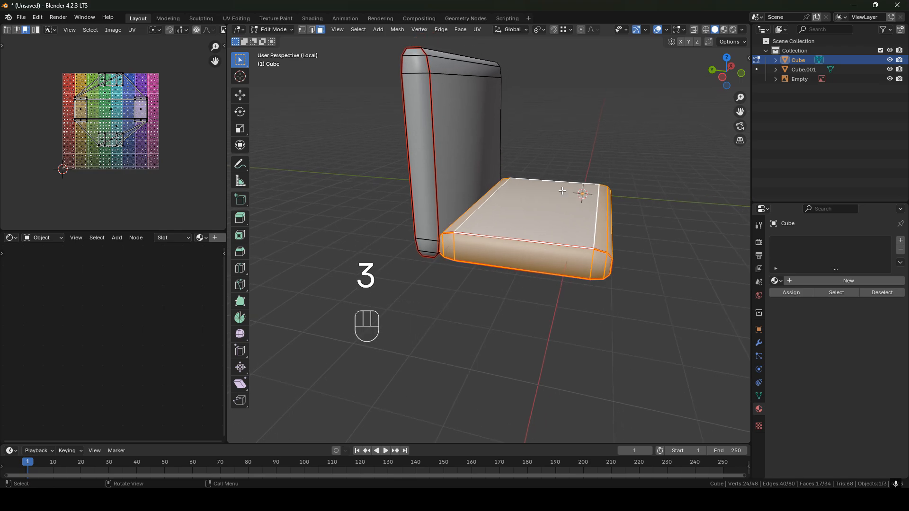
middle_click_drag(541, 251, 546, 250)
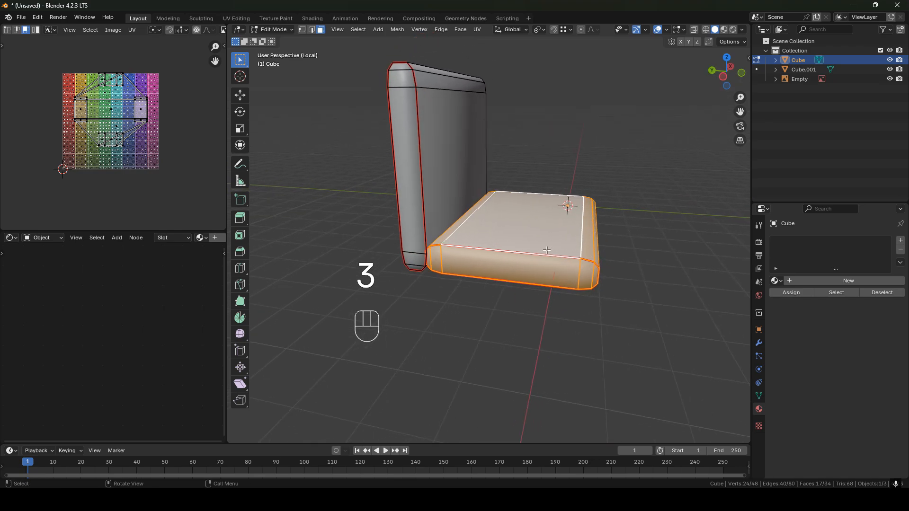
Reset the seat's UVs, unwrap it along its seams and select all its UV islands.
key("u")
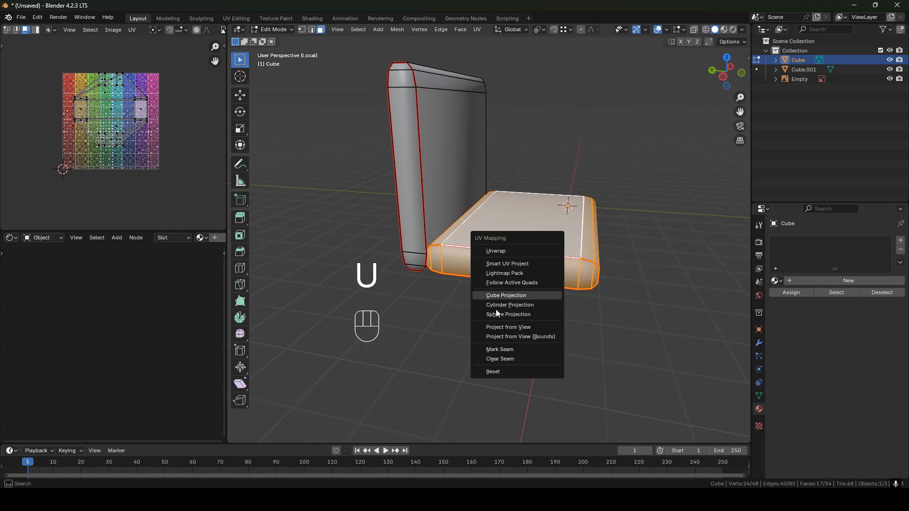
left_click(499, 373)
key("u")
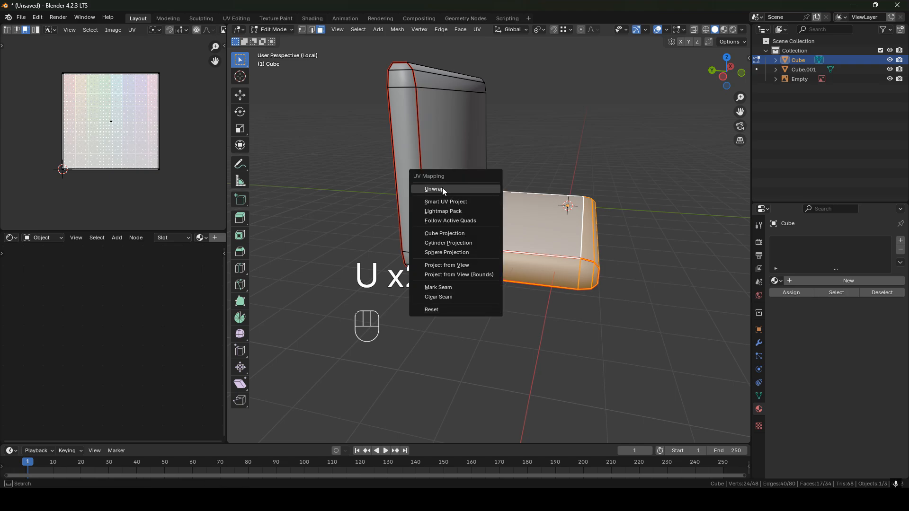
left_click(442, 188)
key("a")
middle_click_drag(97, 134, 116, 153)
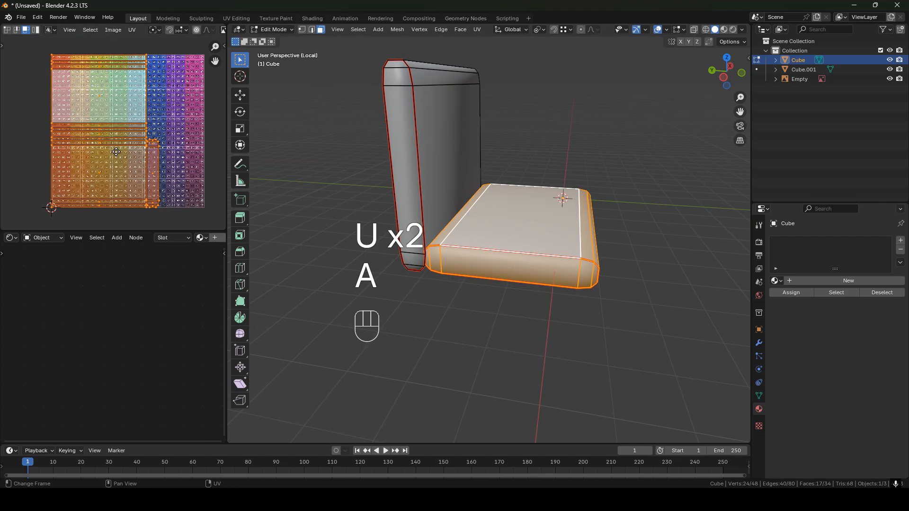
Assign the existing Material.002 to the seat-and-backrest object.
left_click(777, 281)
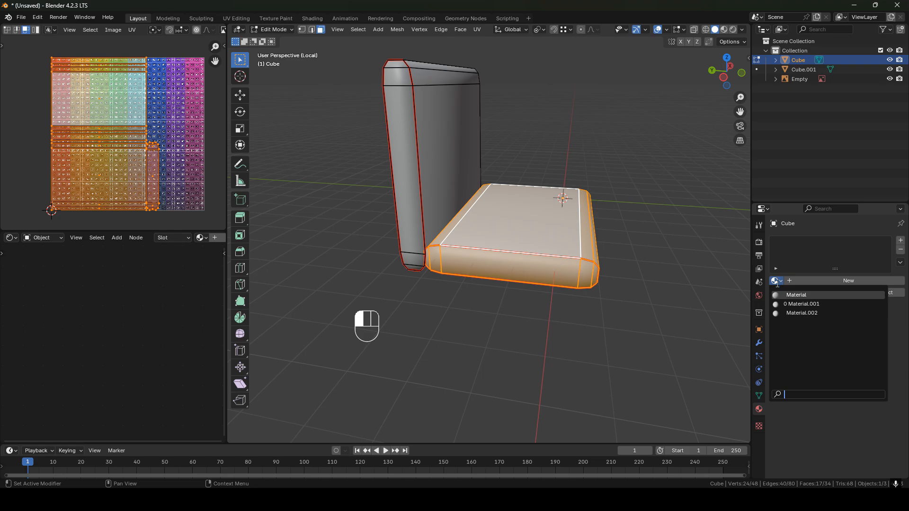
left_click(827, 312)
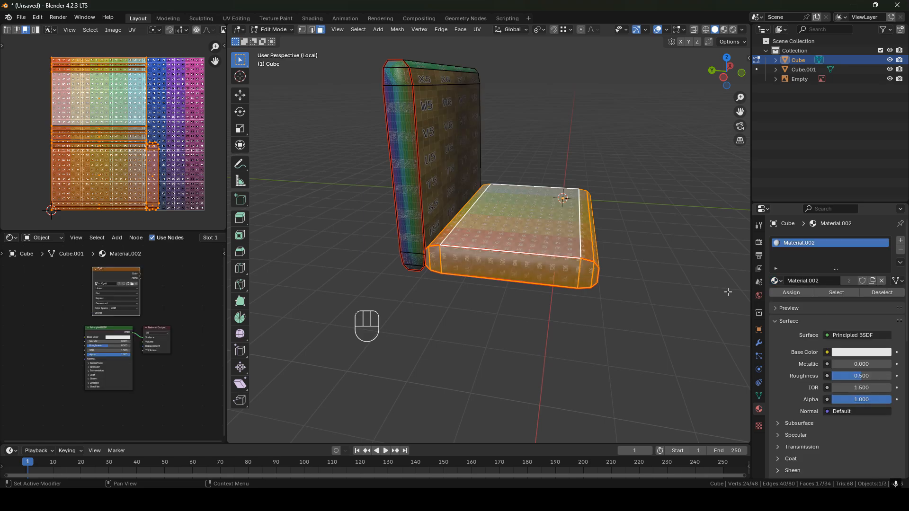
Examine the checker pattern on the seat and backrest from all sides.
scroll(525, 242, "up", 1)
middle_click_drag(525, 242, 478, 255)
scroll(518, 280, "up", 3)
middle_click_drag(478, 255, 455, 248, "shift")
scroll(427, 258, "down", 2)
middle_click_drag(502, 251, 426, 243, "shift")
middle_click_drag(535, 232, 620, 240)
middle_click_drag(620, 236, 701, 230, "shift")
middle_click_drag(545, 232, 419, 239)
middle_click_drag(507, 239, 449, 221, "shift")
middle_click_drag(542, 238, 479, 230, "shift")
middle_click_drag(478, 227, 527, 143)
middle_click_drag(508, 245, 512, 208, "shift")
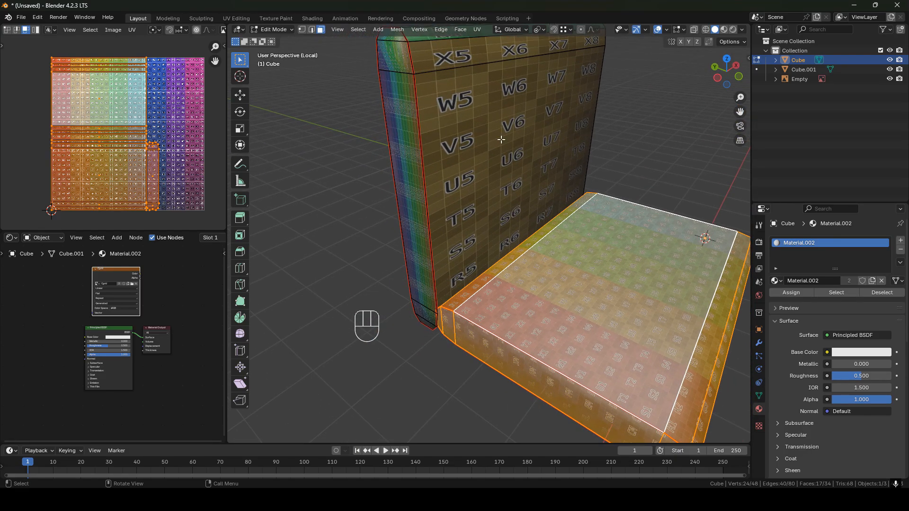
Select the backrest's linked geometry, reset its UVs and unwrap it along its seams.
left_click(502, 142)
scroll(503, 145, "down", 1)
middle_click_drag(504, 156, 509, 191, "shift")
scroll(509, 191, "down", 1)
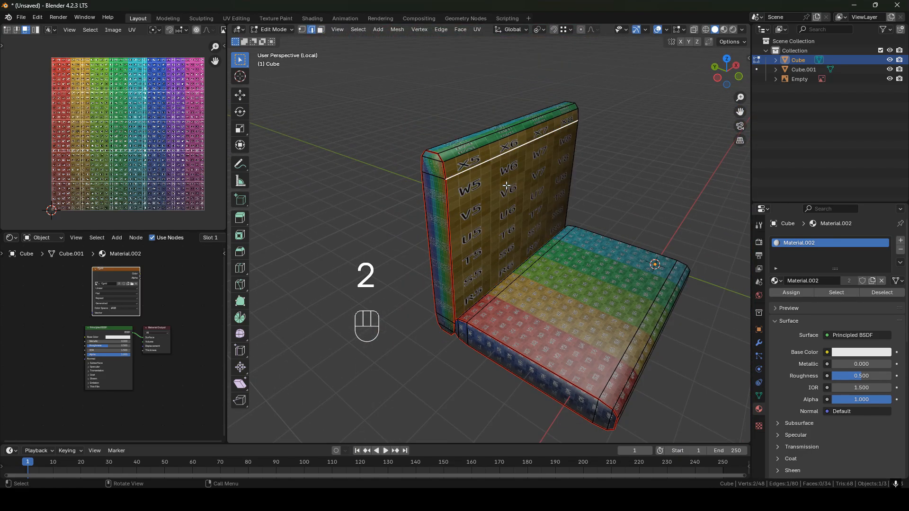
key("l")
key("u")
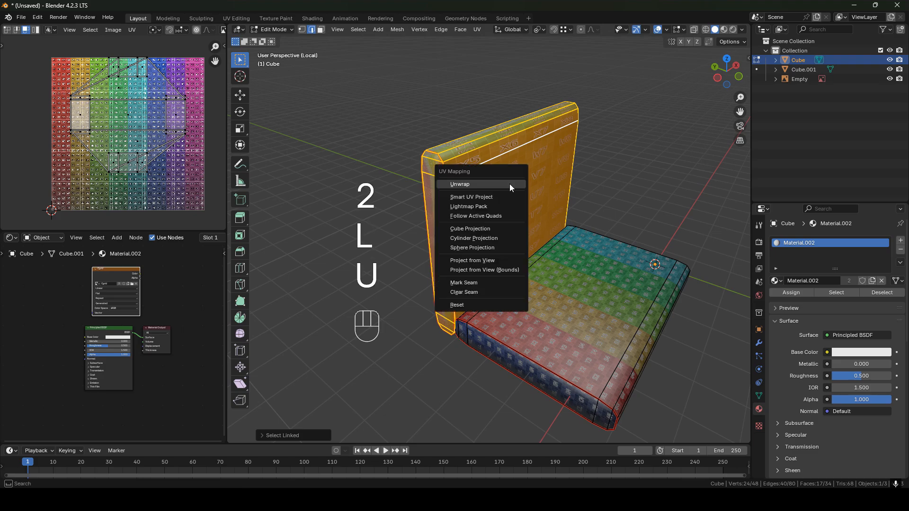
left_click(465, 306)
key("u")
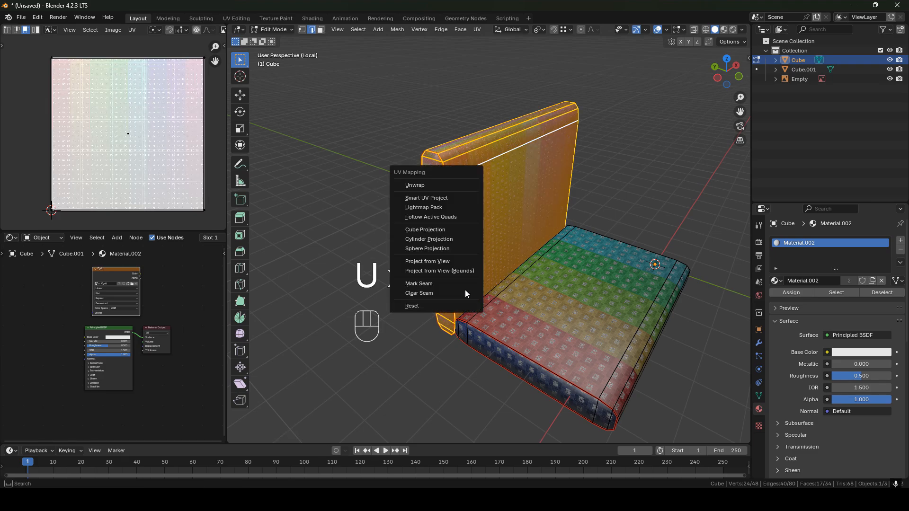
left_click(419, 186)
middle_click_drag(497, 185, 537, 226)
scroll(512, 238, "up", 4)
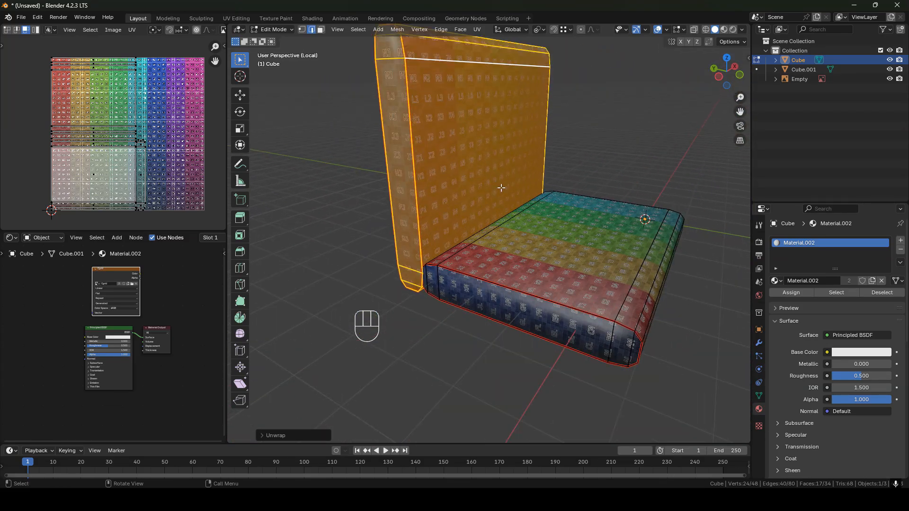
Select the seat and backrest with all their UV islands to inspect the combined layout, and deselect them.
left_click(503, 249)
middle_click_drag(492, 231, 521, 248)
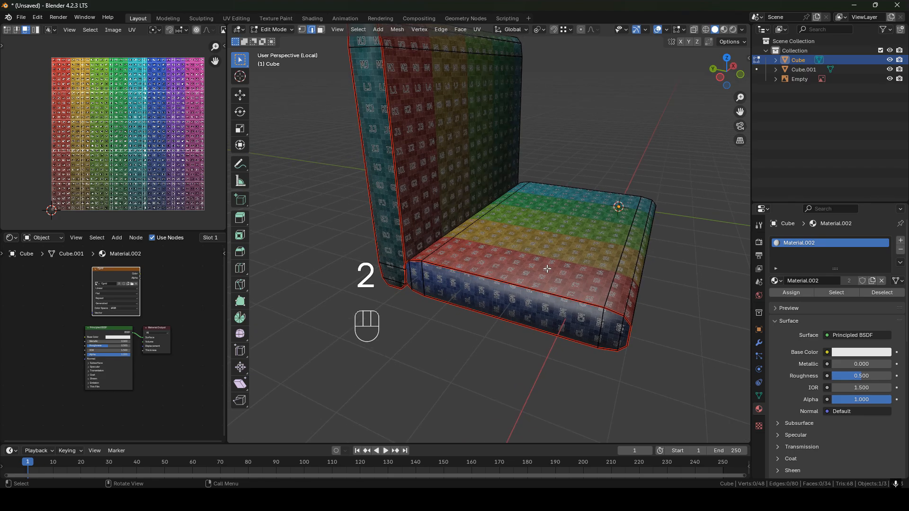
middle_click_drag(547, 269, 476, 252)
key("3")
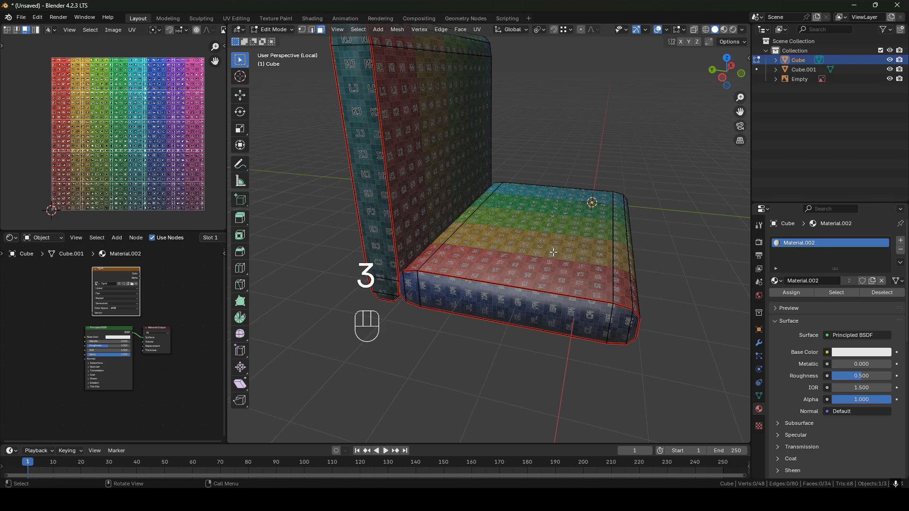
left_click(548, 250)
key("l")
key("2")
key("l")
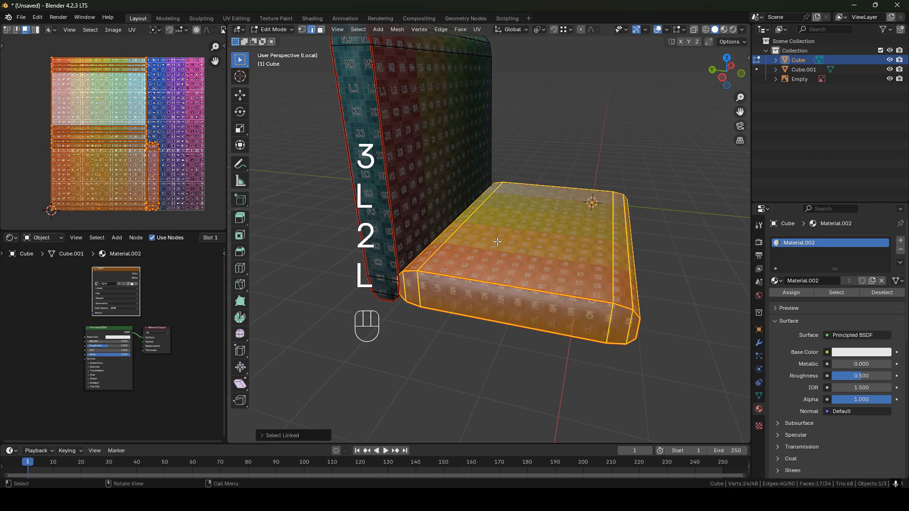
key("l")
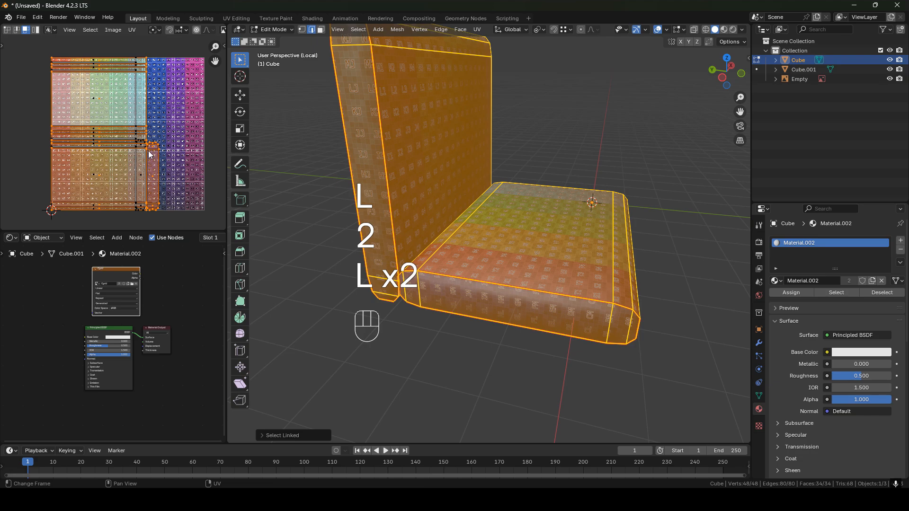
key("a")
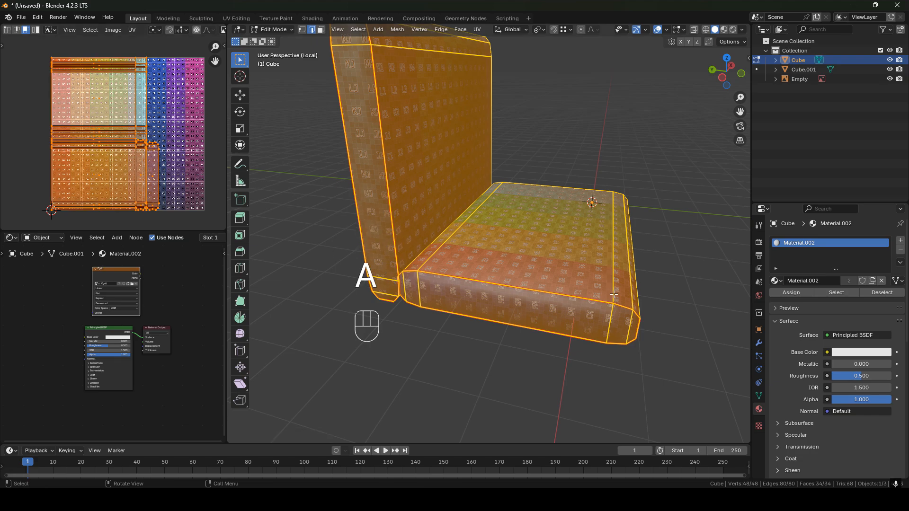
left_click(531, 284)
scroll(531, 251, "down", 3)
mouse_move(531, 247)
middle_mouse_down("shift")
mouse_move(550, 257)
mouse_move(542, 250)
middle_mouse_up("shift")
scroll(552, 258, "up", 1)
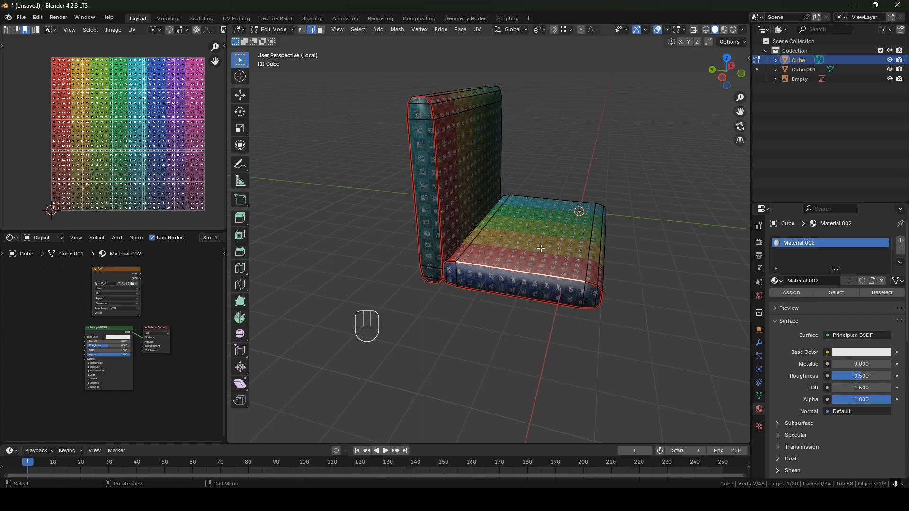
Examine the checker pattern along the seat's front edge, side and the backrest from several angles.
scroll(540, 246, "down", 1)
scroll(540, 247, "up", 1)
middle_click_drag(543, 250, 522, 231, "shift")
scroll(529, 249, "up", 2)
key("2")
middle_click_drag(620, 244, 570, 244)
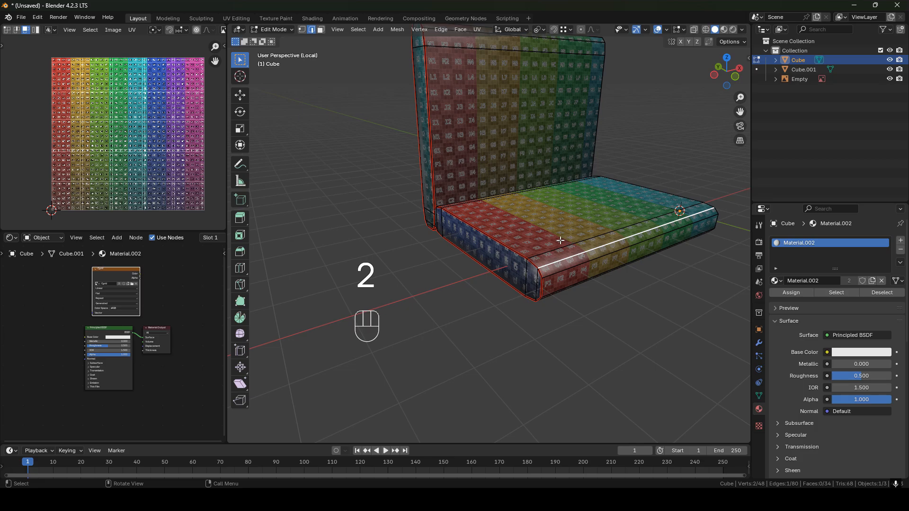
middle_click_drag(560, 240, 600, 247)
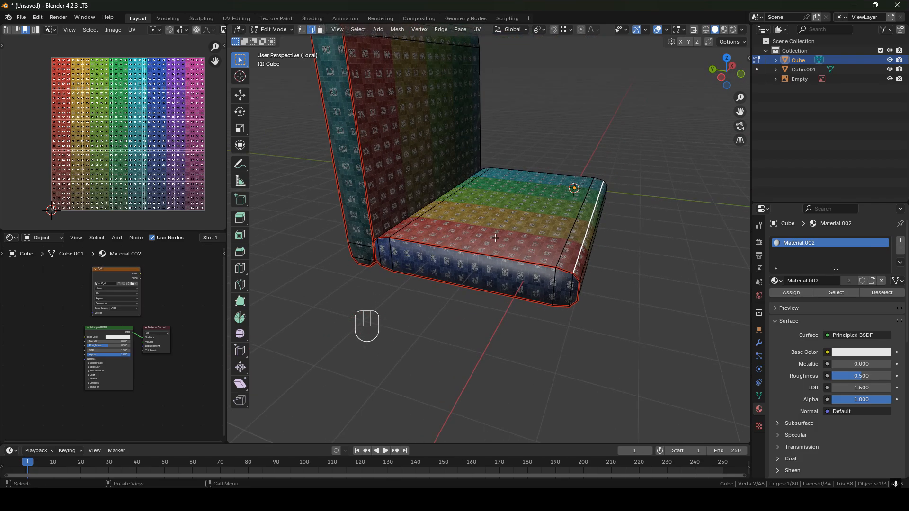
scroll(476, 229, "down", 2)
scroll(500, 235, "up", 2)
middle_click_drag(477, 229, 503, 227, "shift")
middle_click_drag(504, 227, 511, 241, "shift")
mouse_move(559, 258)
middle_mouse_down()
mouse_move(626, 271)
mouse_move(582, 279)
mouse_move(538, 266)
mouse_move(694, 309)
mouse_move(671, 313)
mouse_move(720, 248)
mouse_move(643, 299)
mouse_move(383, 248)
mouse_move(365, 230)
mouse_move(512, 294)
mouse_move(549, 224)
mouse_move(488, 249)
mouse_move(554, 266)
middle_mouse_up()
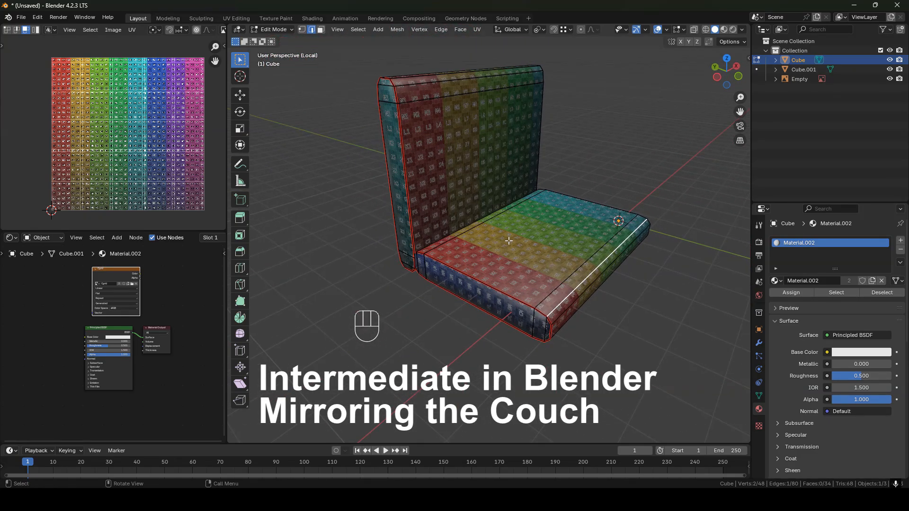
middle_click_drag(507, 241, 468, 247)
middle_click_drag(601, 238, 466, 240, "shift")
scroll(474, 239, "up", 5)
middle_click_drag(521, 234, 582, 238)
scroll(583, 238, "down", 4)
middle_click_drag(430, 251, 523, 242, "shift")
middle_click_drag(524, 242, 582, 243)
middle_click_drag(582, 243, 722, 157)
Leave mesh editing and the isolated view, and join the armrest to the seat-and-backrest object.
key("Tab")
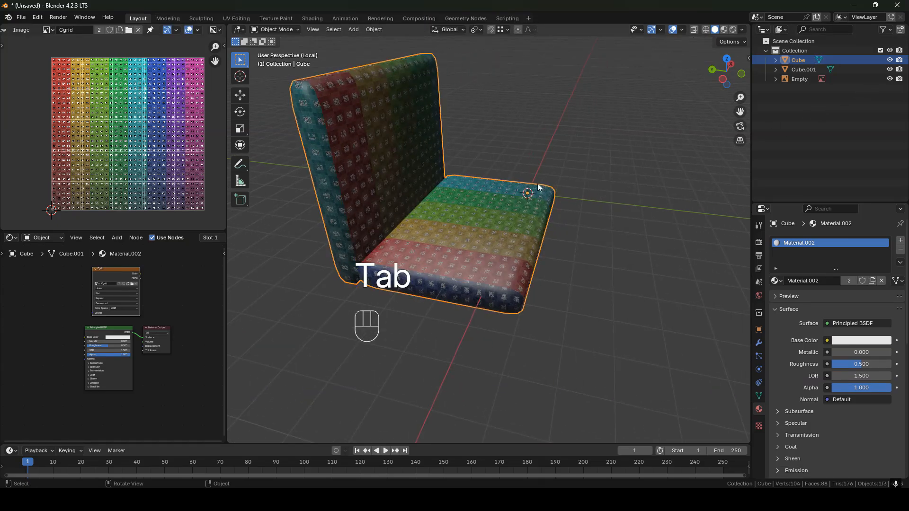
key("KP_Divide")
middle_click_drag(449, 205, 529, 220)
scroll(529, 221, "up", 1)
left_click(385, 180)
middle_click_drag(472, 225, 462, 226)
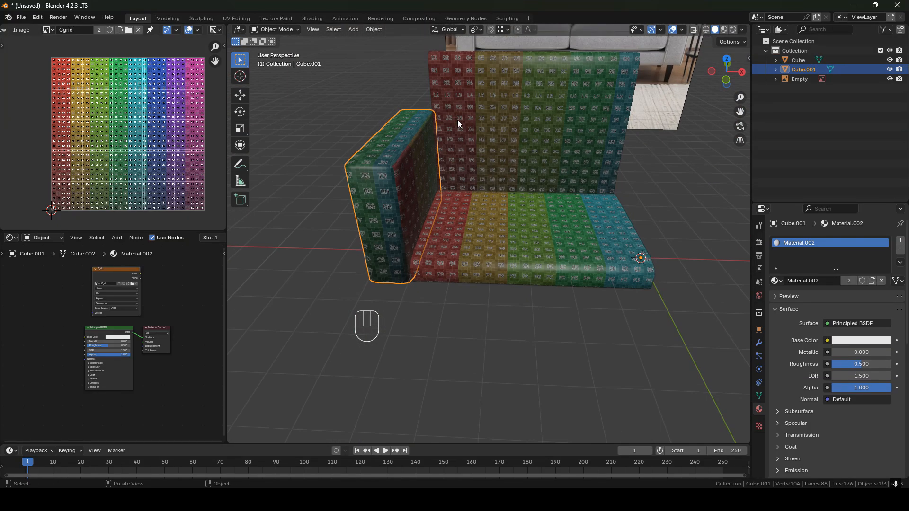
left_click(495, 215, "shift")
right_click(502, 193)
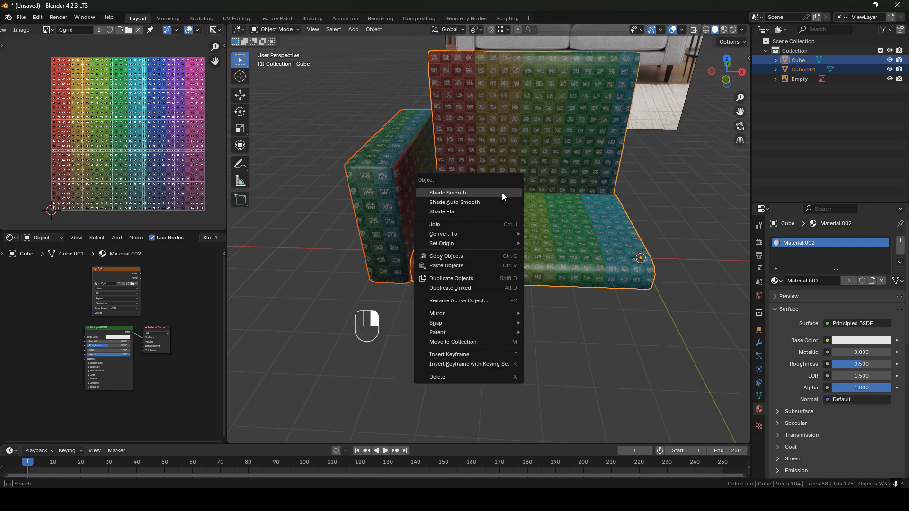
left_click(450, 224)
Apply the joined half-couch's object transform and add a Mirror modifier on the X axis.
scroll(524, 218, "down", 3)
middle_click_drag(524, 218, 474, 211, "shift")
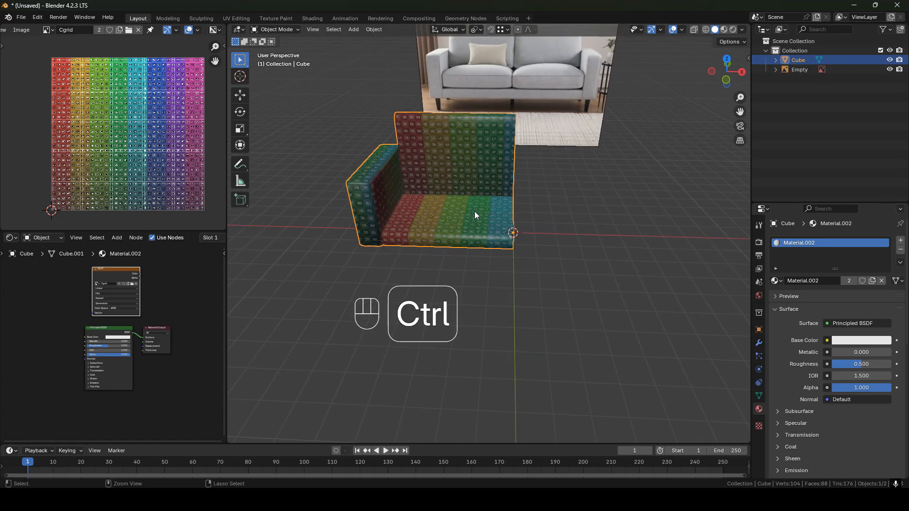
key("ctrl+a")
left_click(423, 211)
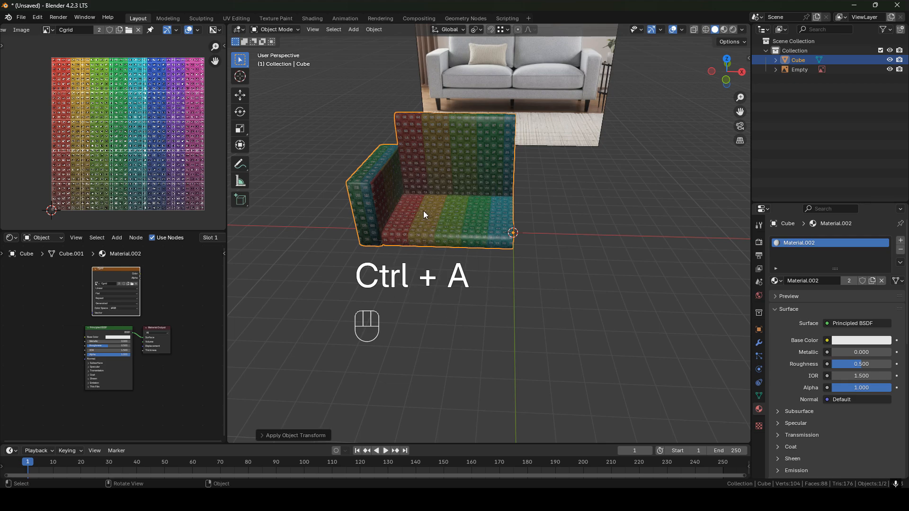
left_click(759, 344)
left_click(818, 242)
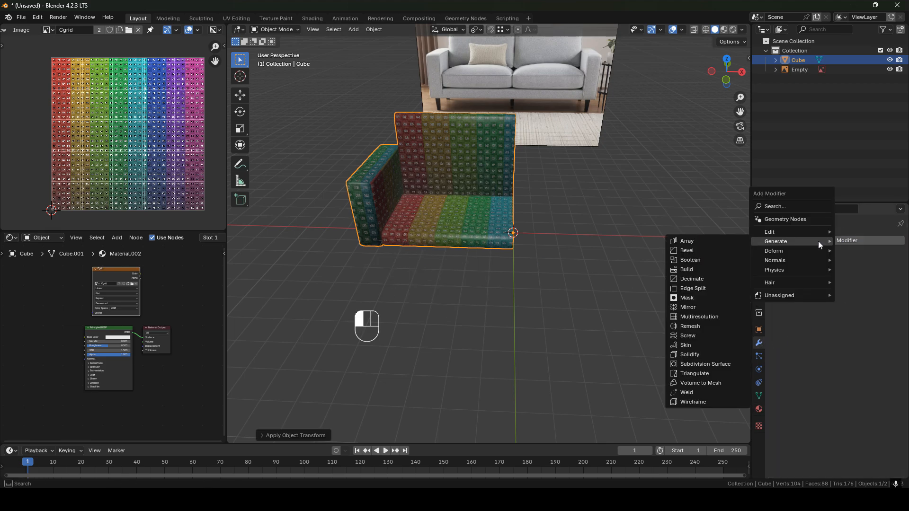
left_click(694, 307)
Examine the mirrored couch, including both armrests, the seat's front edge and the centre joint.
scroll(544, 237, "up", 2)
middle_click_drag(580, 234, 501, 240, "shift")
scroll(501, 240, "up", 2)
scroll(468, 135, "down", 5)
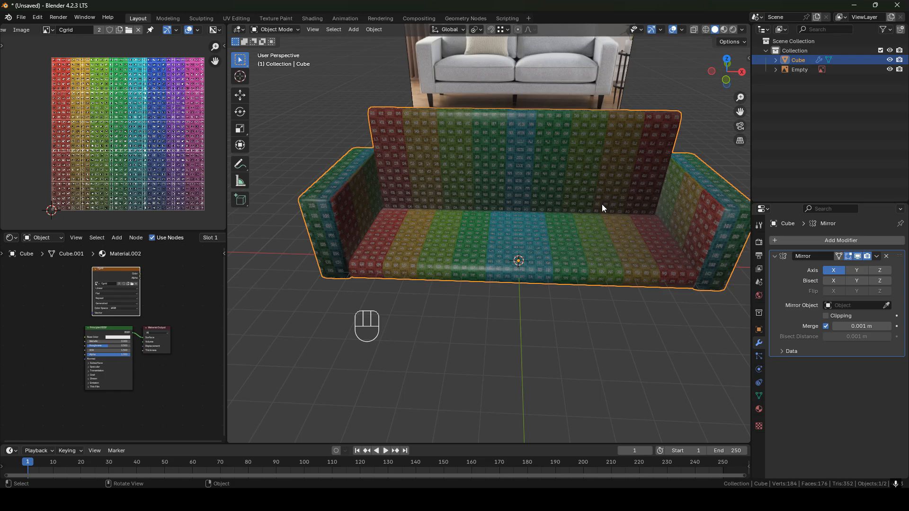
scroll(601, 205, "up", 1)
middle_click_drag(588, 209, 520, 212, "shift")
scroll(454, 211, "up", 2)
scroll(548, 220, "up", 3)
middle_click_drag(428, 223, 669, 165, "shift")
scroll(548, 218, "up", 2)
middle_click_drag(483, 238, 520, 281, "shift")
middle_click_drag(650, 279, 437, 294)
middle_click_drag(521, 218, 488, 227)
key("KP_Decimal")
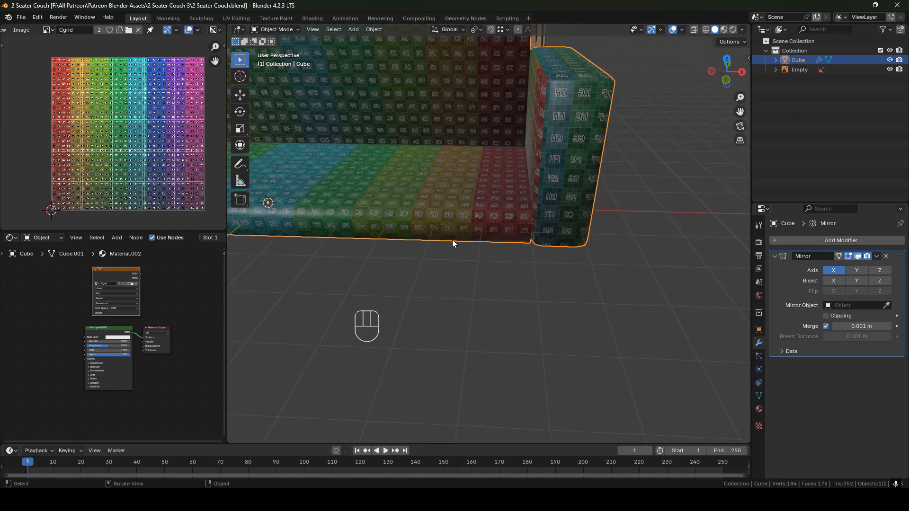
key("shift")
middle_click_drag(479, 221, 482, 226)
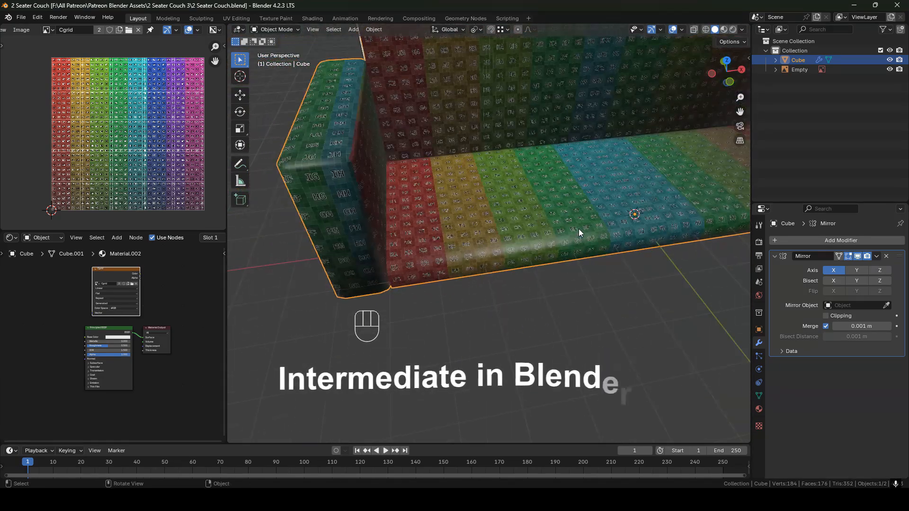
middle_click_drag(579, 229, 503, 230)
scroll(543, 298, "up", 2)
scroll(544, 299, "down", 2)
scroll(509, 290, "up", 3)
scroll(506, 278, "down", 2)
scroll(547, 240, "down", 3)
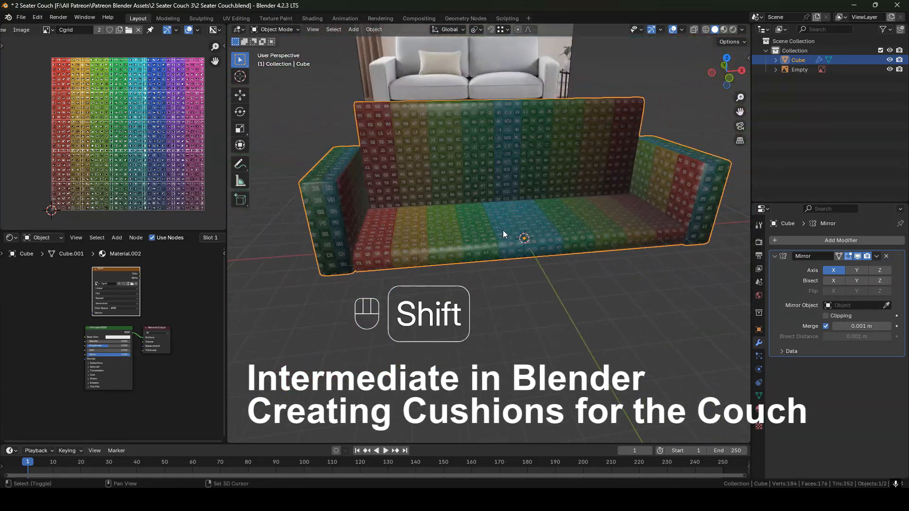
scroll(524, 223, "up", 6)
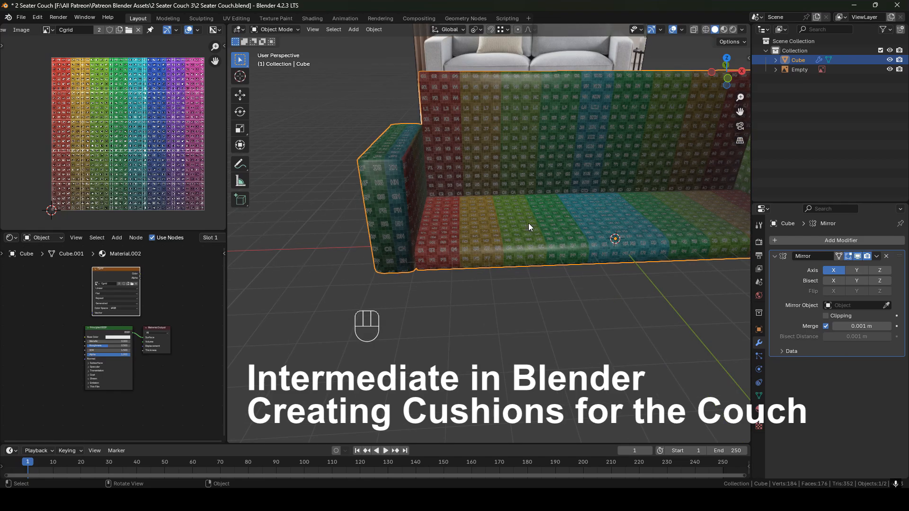
Duplicate the large top face of the seat in place and separate the copy into its own object.
key("Tab")
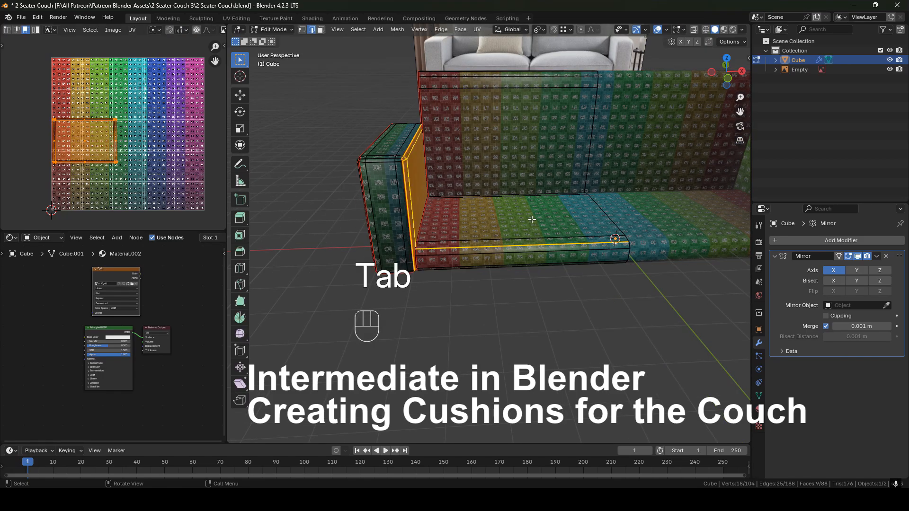
key("3")
left_click(509, 210)
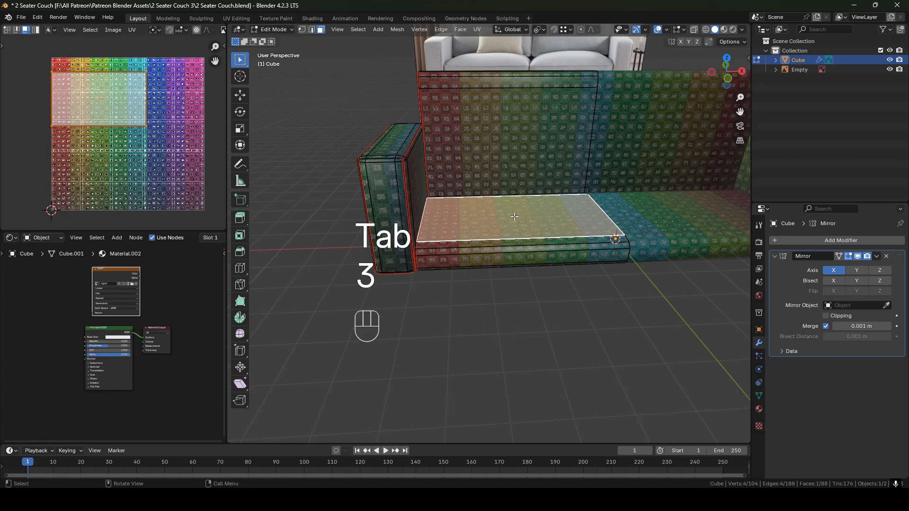
scroll(516, 211, "up", 4)
middle_click_drag(525, 210, 529, 258)
middle_click_drag(522, 205, 558, 215)
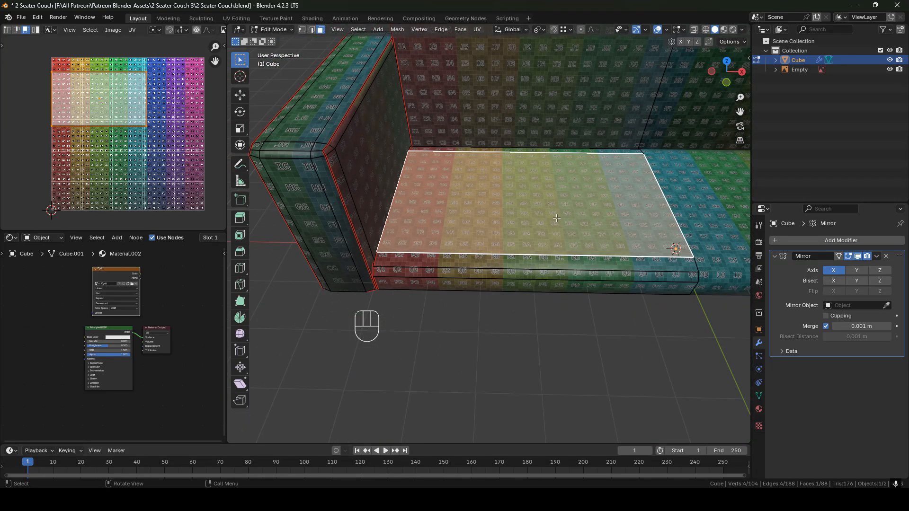
key("shift+d")
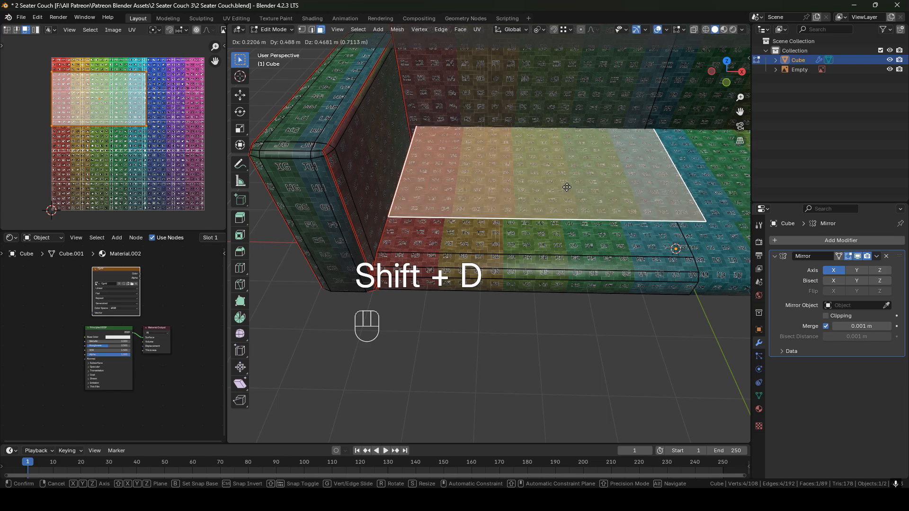
right_click(556, 195)
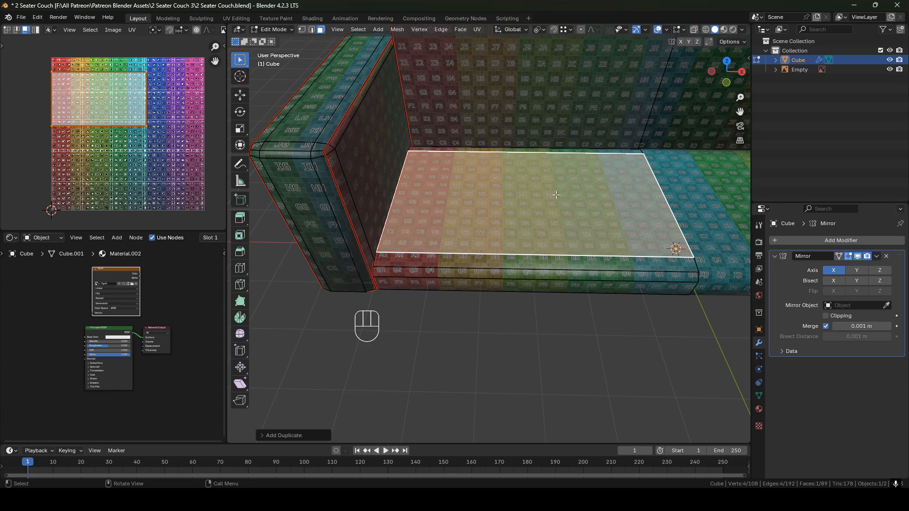
right_click(486, 216)
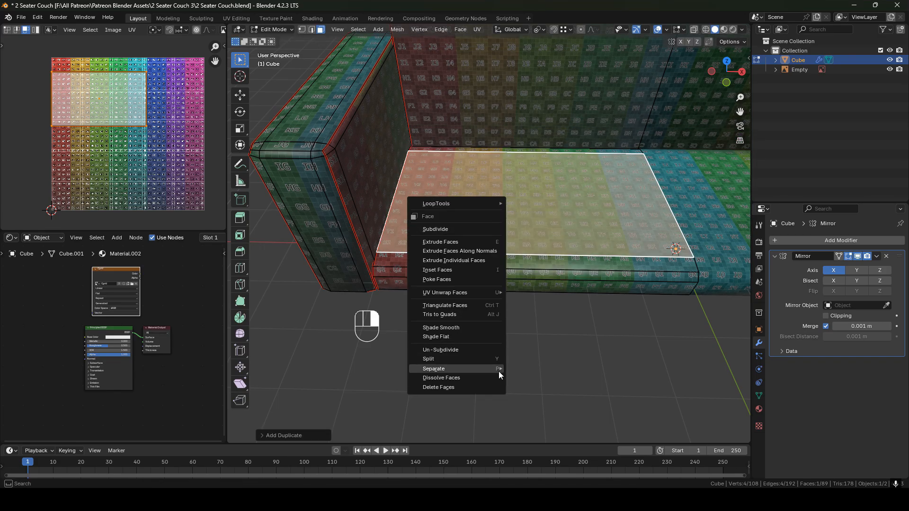
mouse_move(499, 371)
left_click(532, 369)
Leave mesh editing, select the separated seat face Cube.001 and remove its Mirror modifier.
middle_click_drag(532, 370, 537, 229)
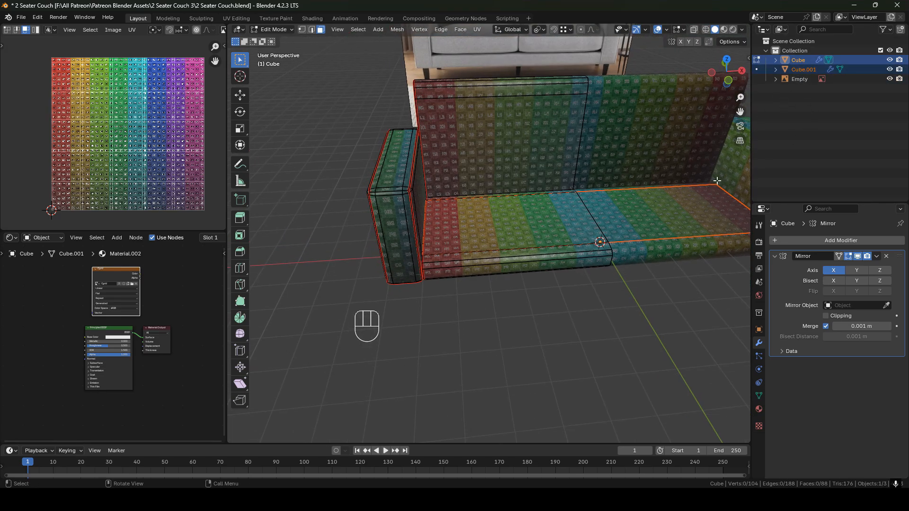
scroll(622, 213, "up", 1)
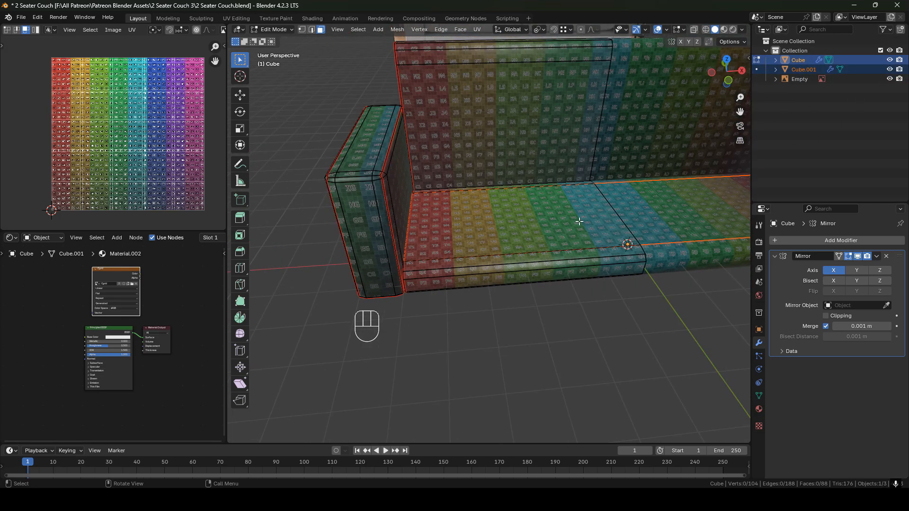
key("Tab")
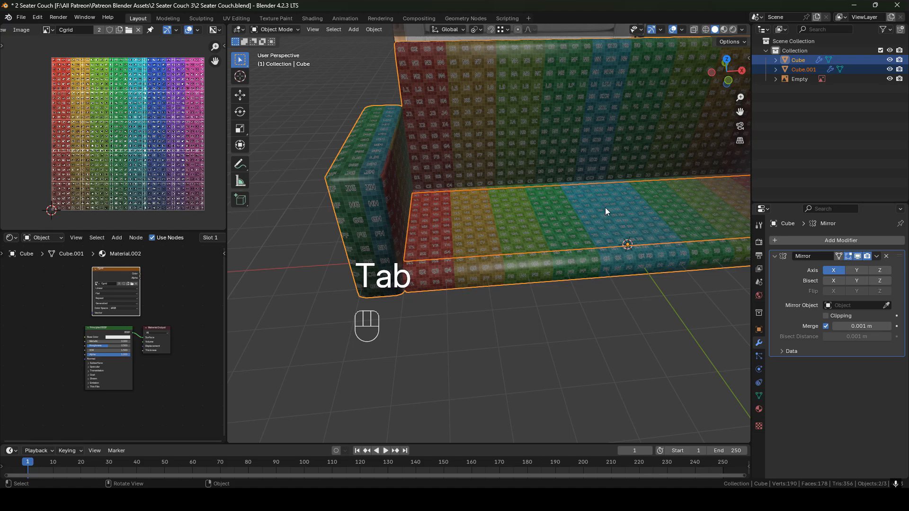
left_click(802, 70)
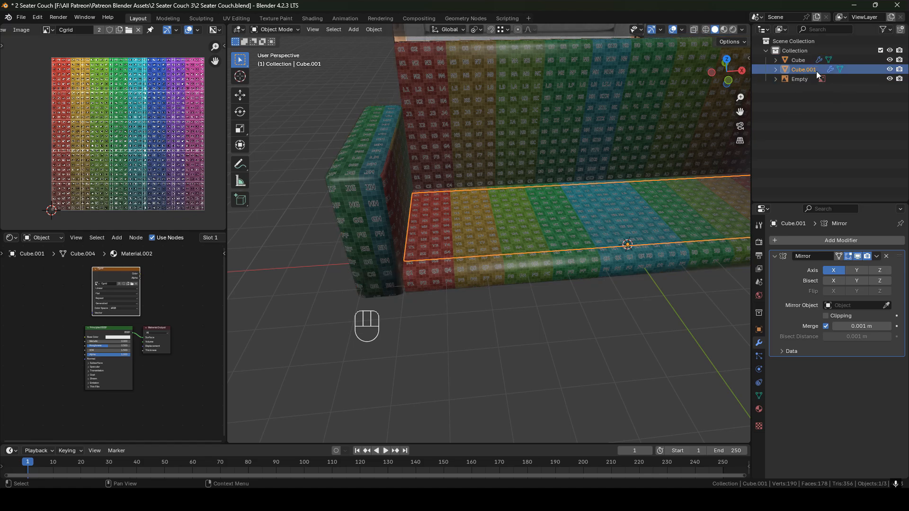
left_click(858, 256)
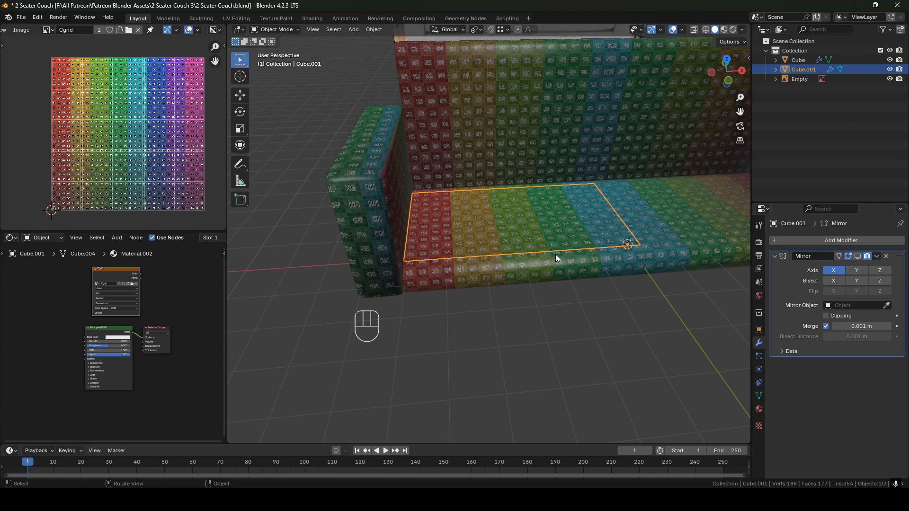
left_click(887, 257)
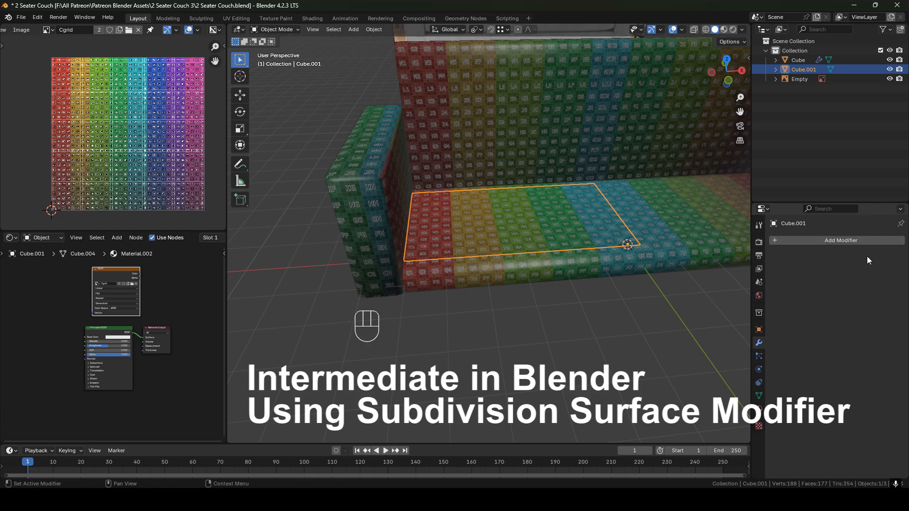
Raise the separated face along the Z axis to float a little above the seat.
middle_click_drag(536, 242, 515, 236)
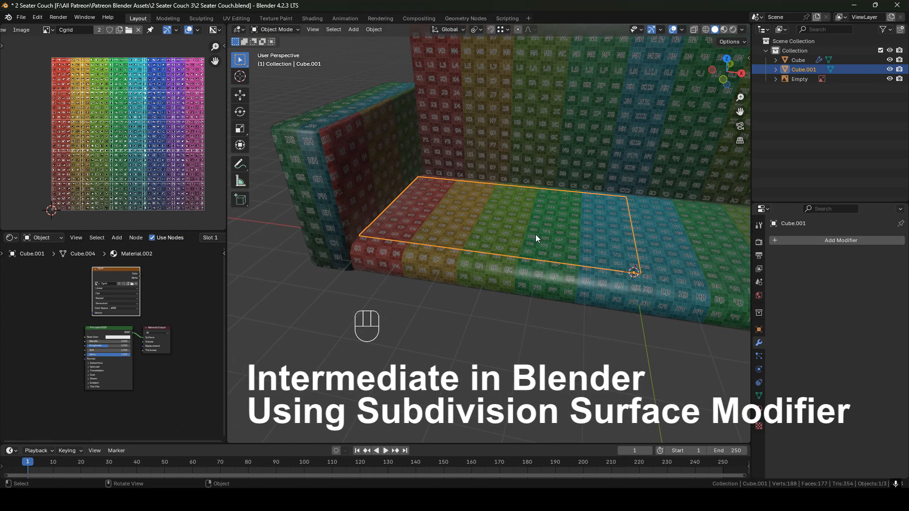
key("g")
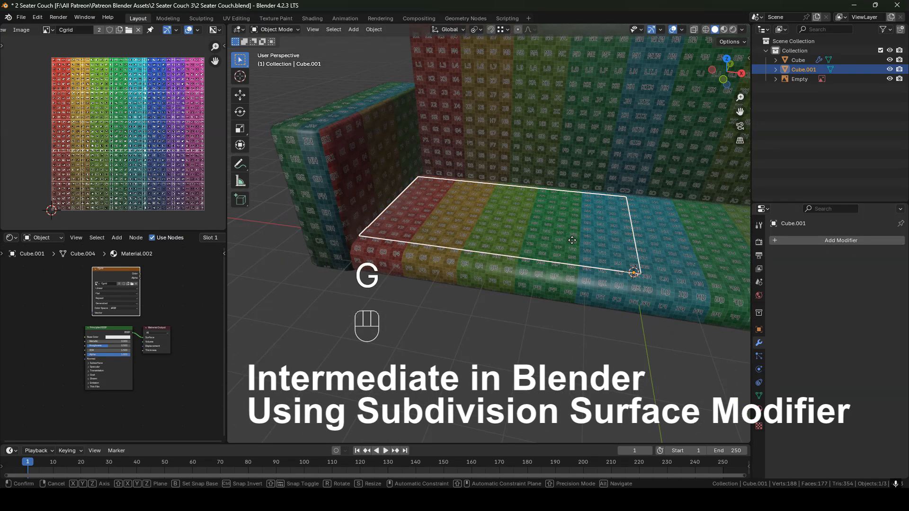
key("z")
left_click(607, 215)
scroll(607, 215, "up", 2)
middle_click_drag(607, 215, 575, 197)
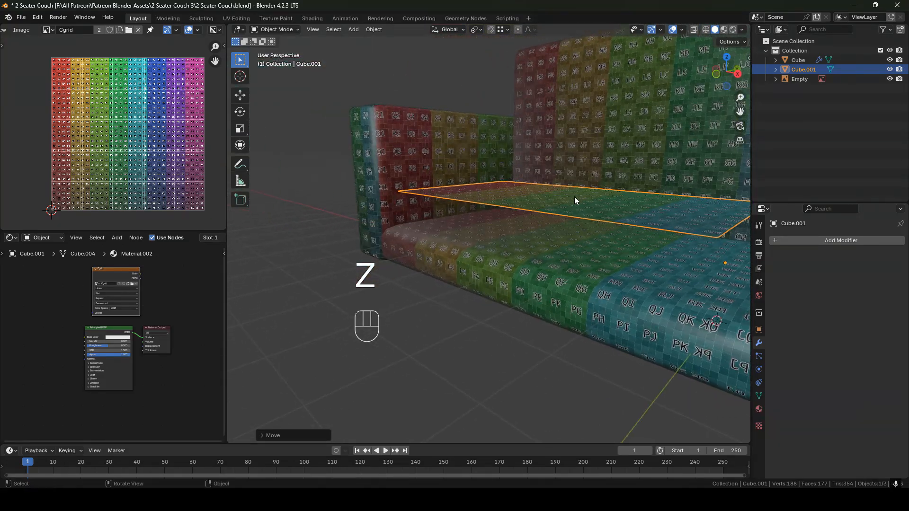
Add a Subdivision Surface modifier to the raised cushion face.
left_click(839, 243)
mouse_move(838, 241)
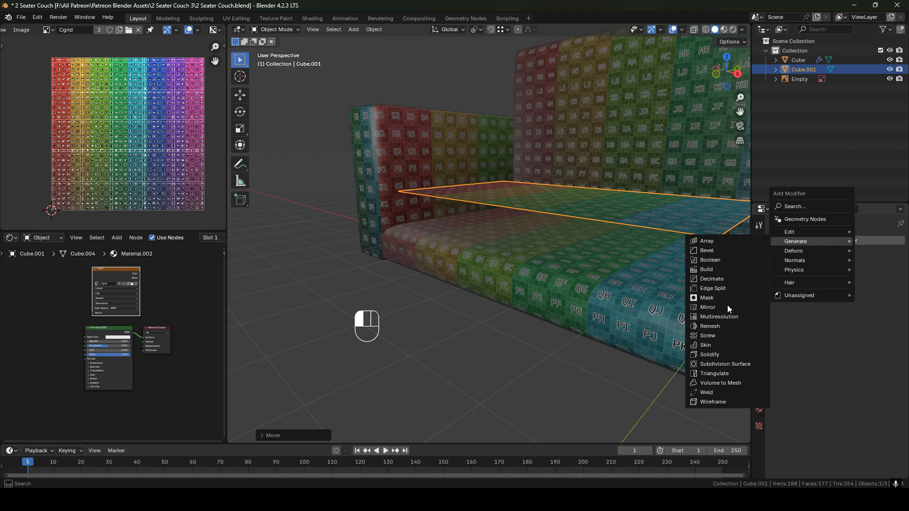
left_click(717, 365)
middle_click_drag(602, 211, 666, 224)
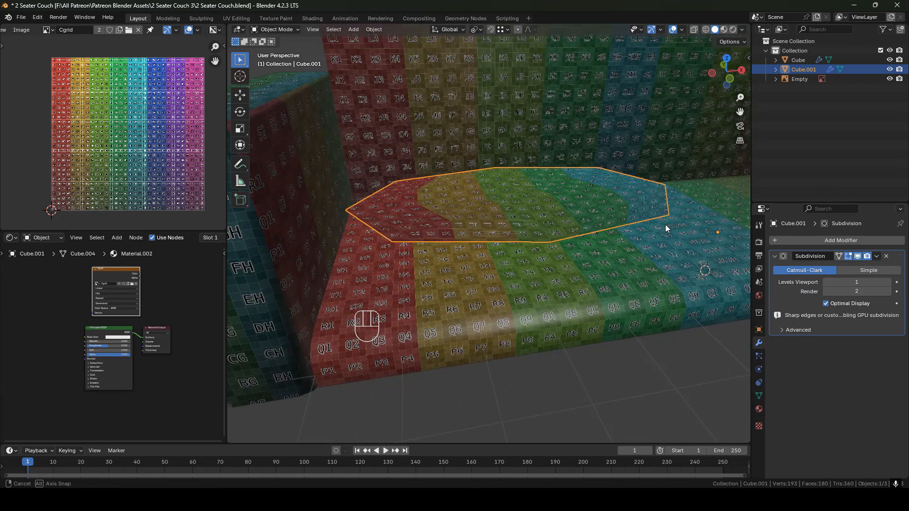
scroll(599, 220, "up", 3)
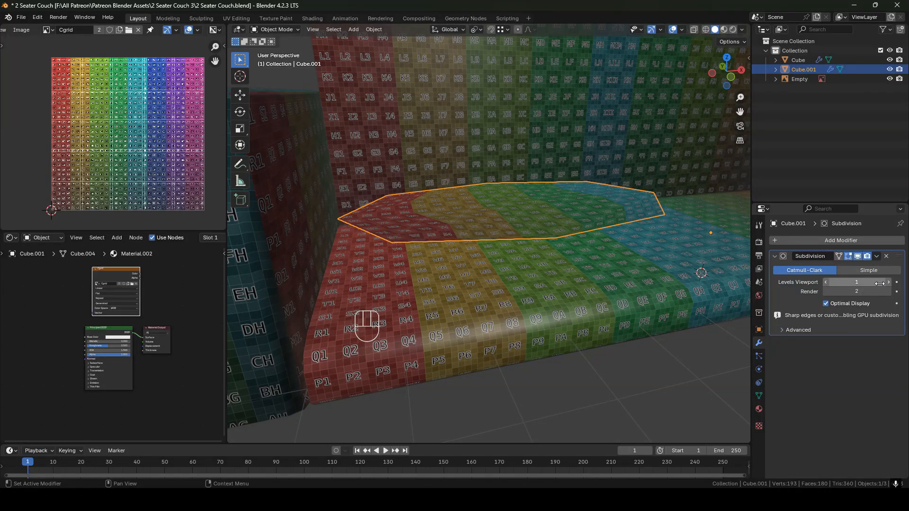
middle_click_drag(557, 217, 572, 201)
Extrude the raised cushion face of Cube.001 upward by 0.75 m to give the seat cushion its thickness.
key("Tab")
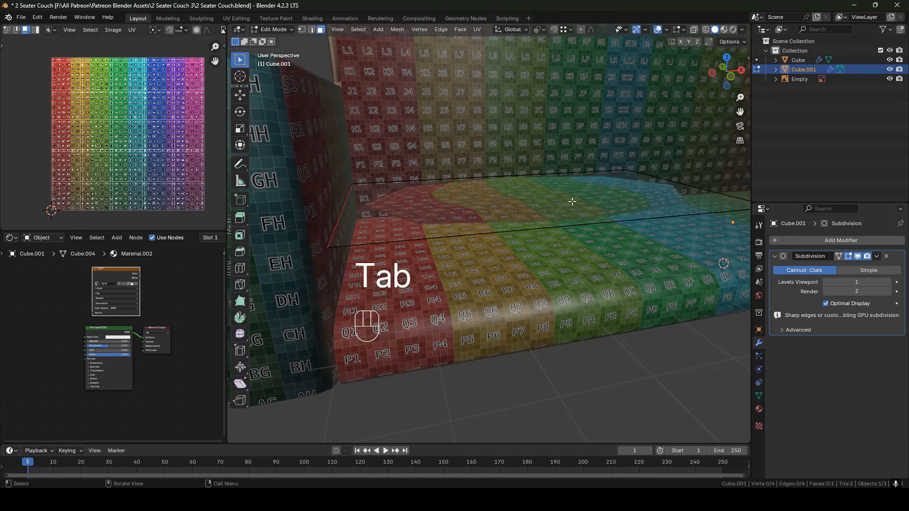
key("3")
left_click(428, 197)
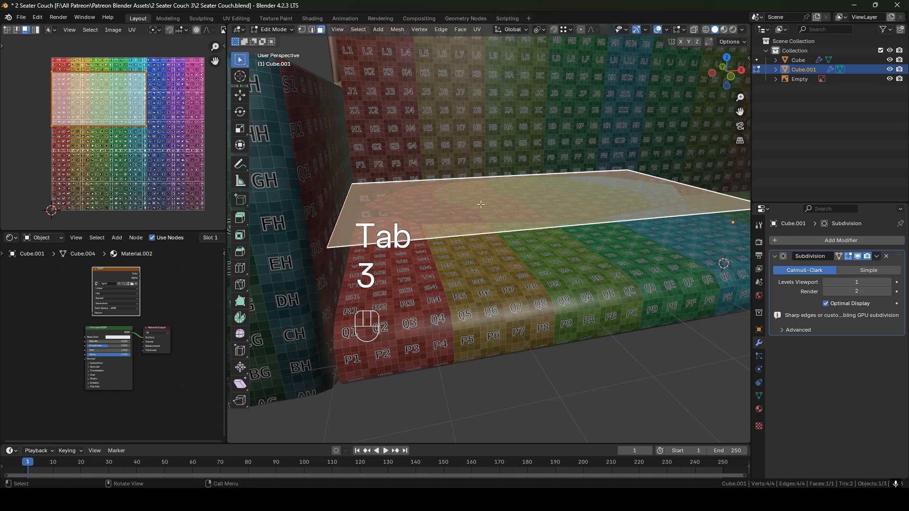
middle_click_drag(428, 196, 498, 198)
key("e")
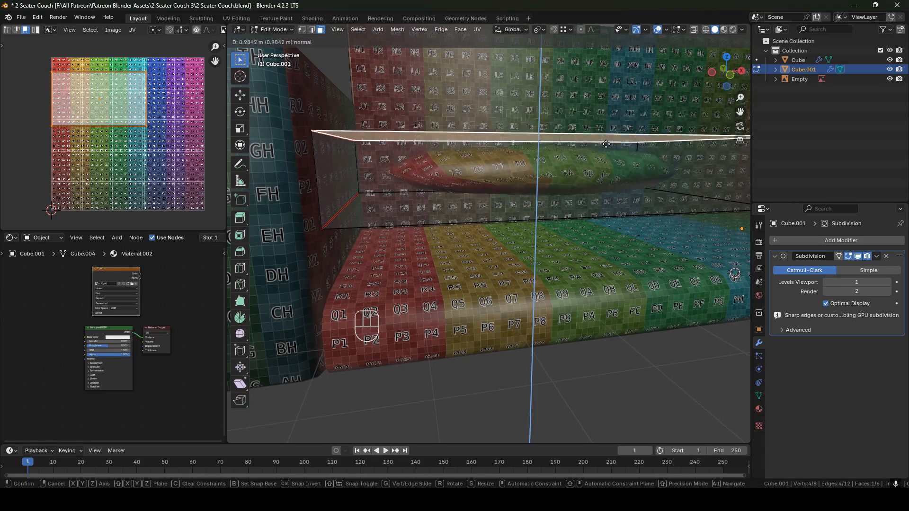
type("0.75")
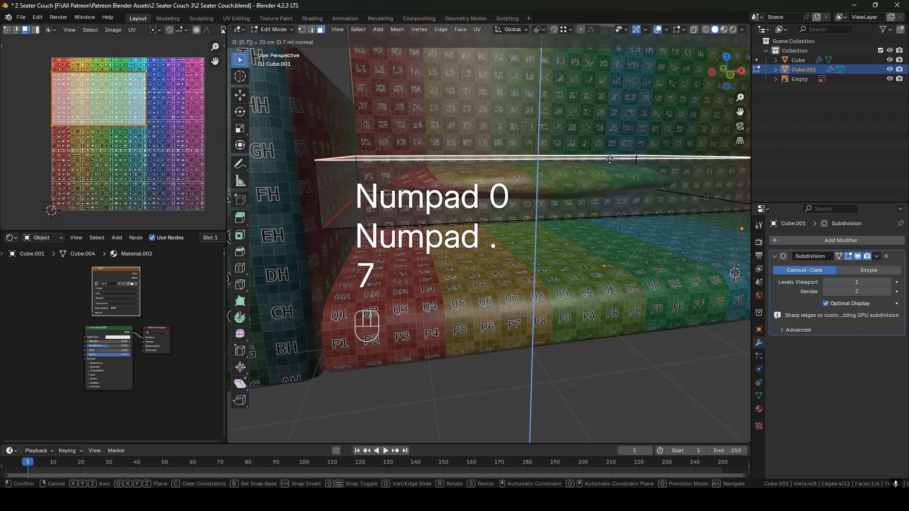
left_click(611, 160)
Add two evenly spaced loop cuts running front to back around the cushion block, dividing its length into thirds.
middle_click_drag(610, 160, 407, 191)
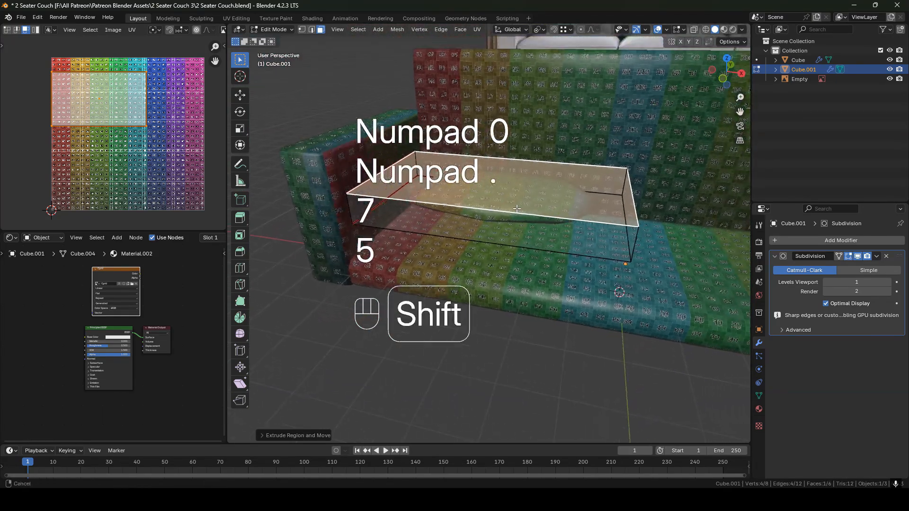
key("2")
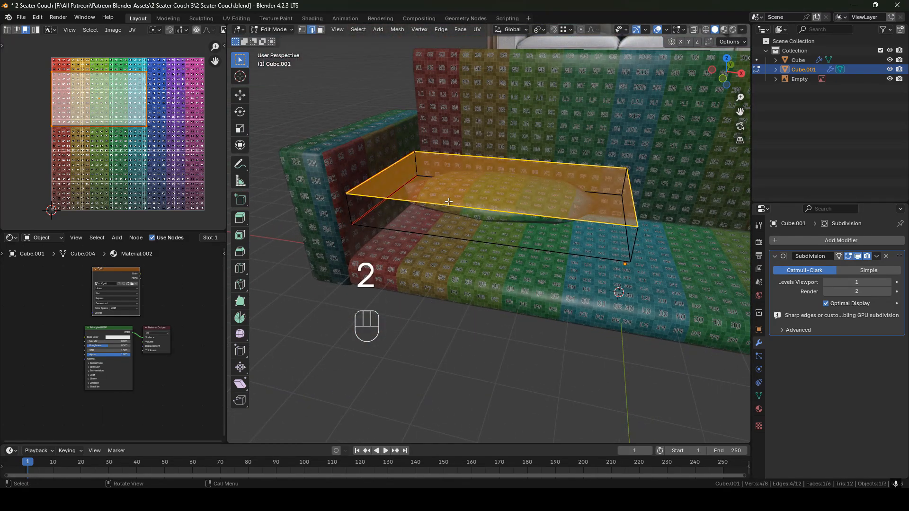
middle_click_drag(455, 201, 440, 202)
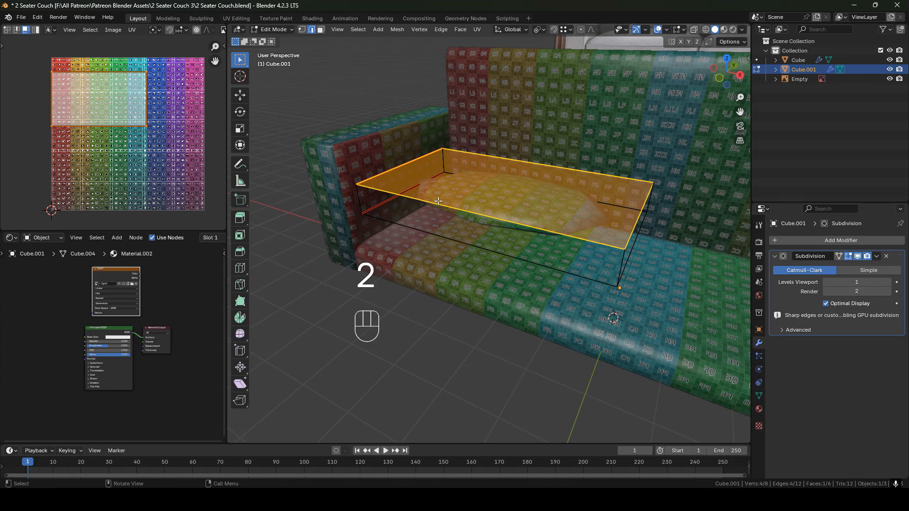
key("ctrl+r")
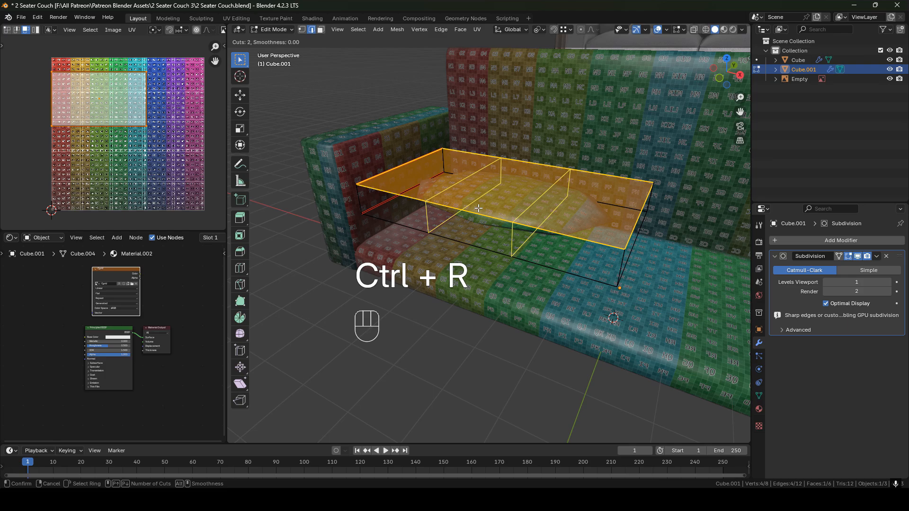
left_click(478, 208)
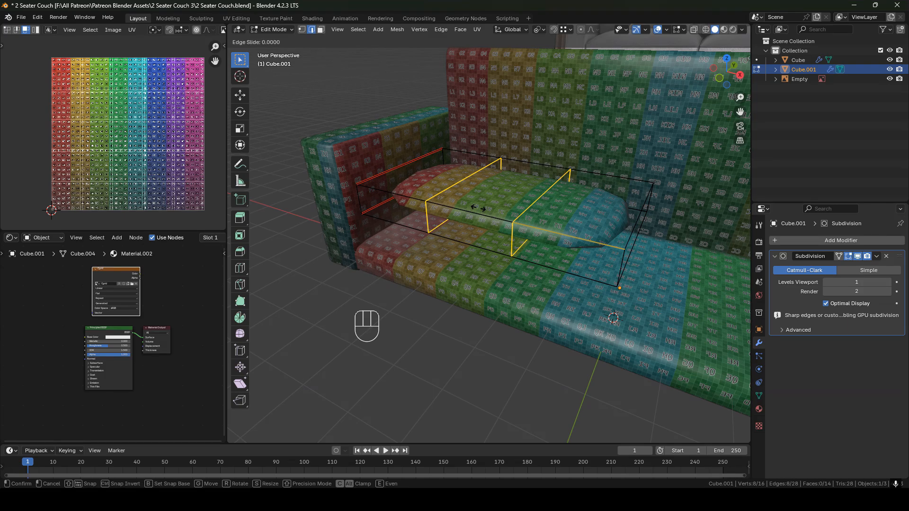
Keep the two crosswise loop cuts on the cushion centred and scale them apart by 2.5 along the X axis.
right_click(478, 208)
middle_click_drag(478, 208, 564, 307)
key("s")
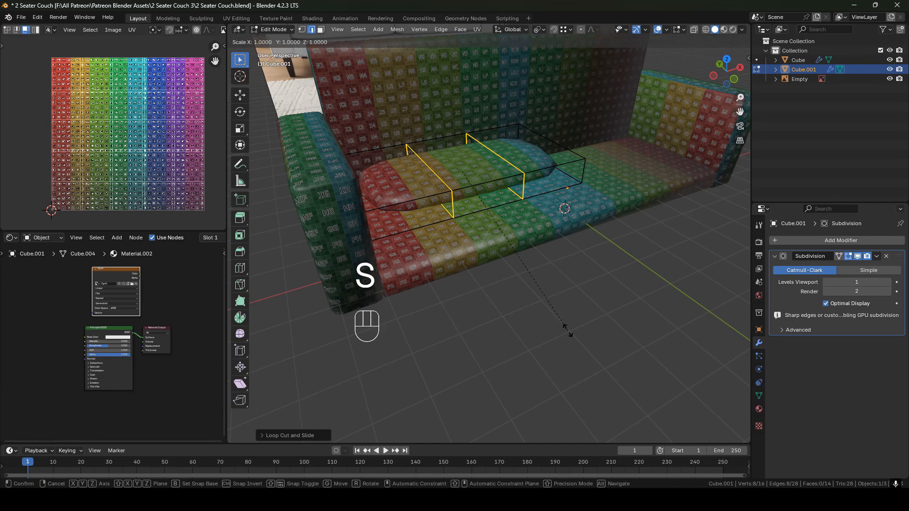
key("x")
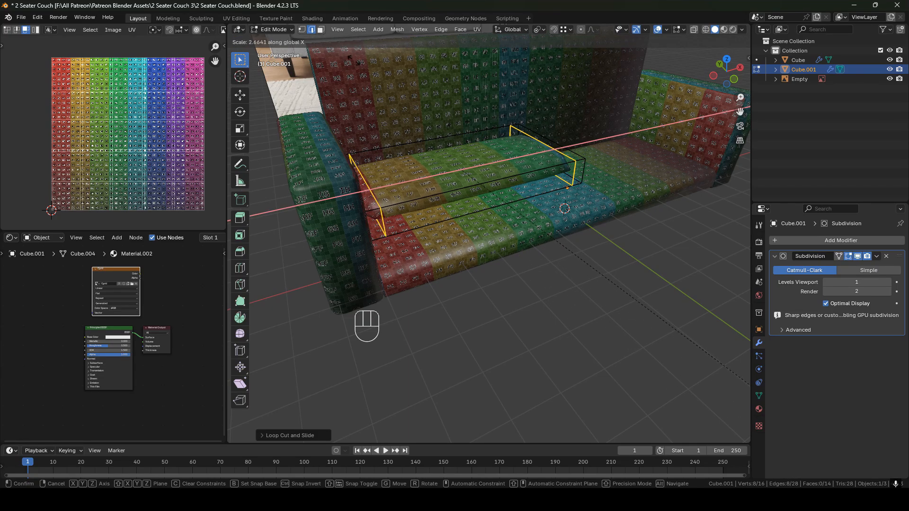
type("2.5")
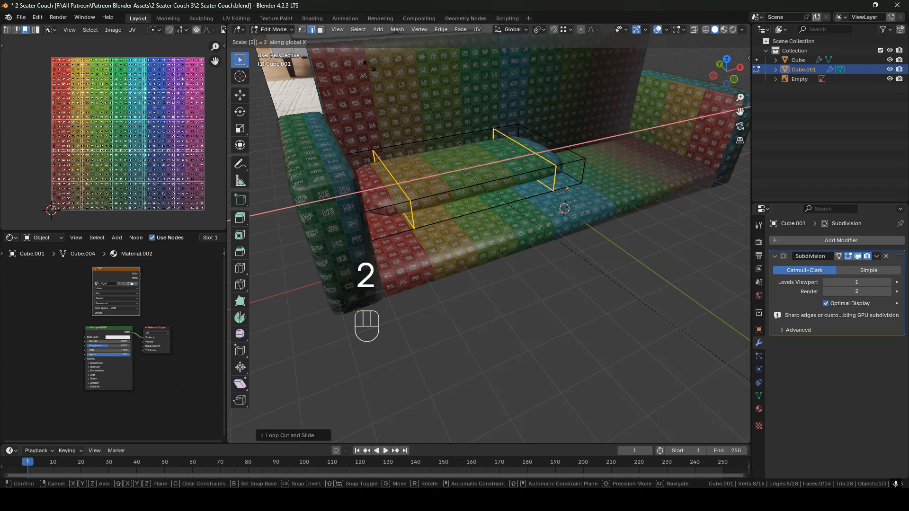
left_click(378, 66)
Add two evenly spaced loop cuts running lengthwise along the cushion, without sliding them.
middle_click_drag(490, 133, 403, 154)
scroll(403, 154, "up", 2)
middle_click_drag(402, 104, 535, 192, "shift")
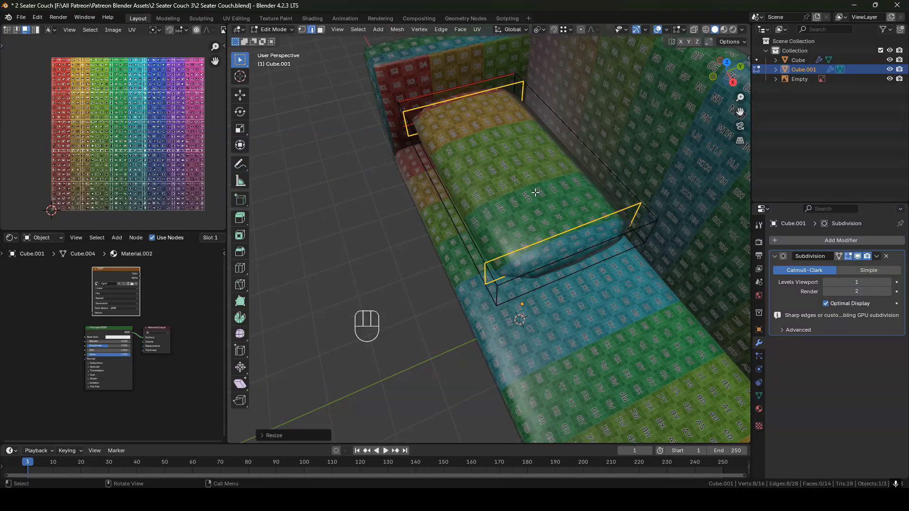
key("ctrl+r")
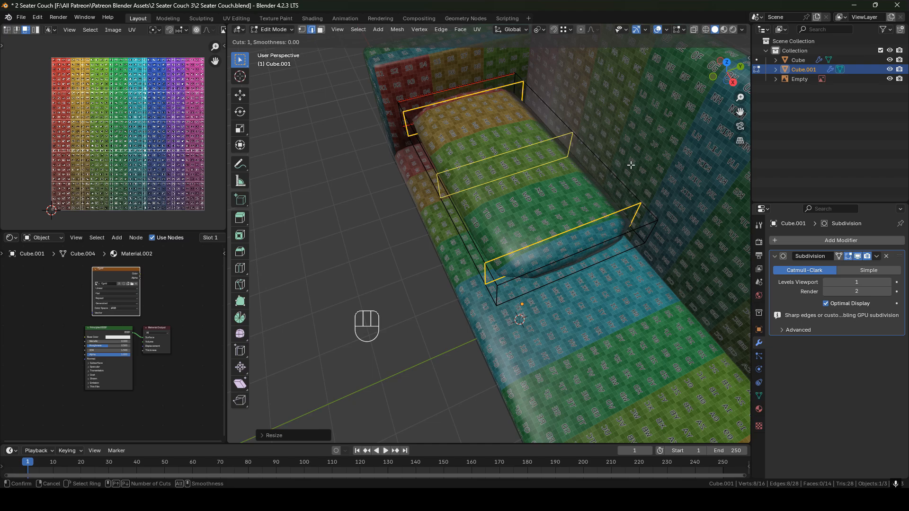
scroll(564, 251, "up", 1)
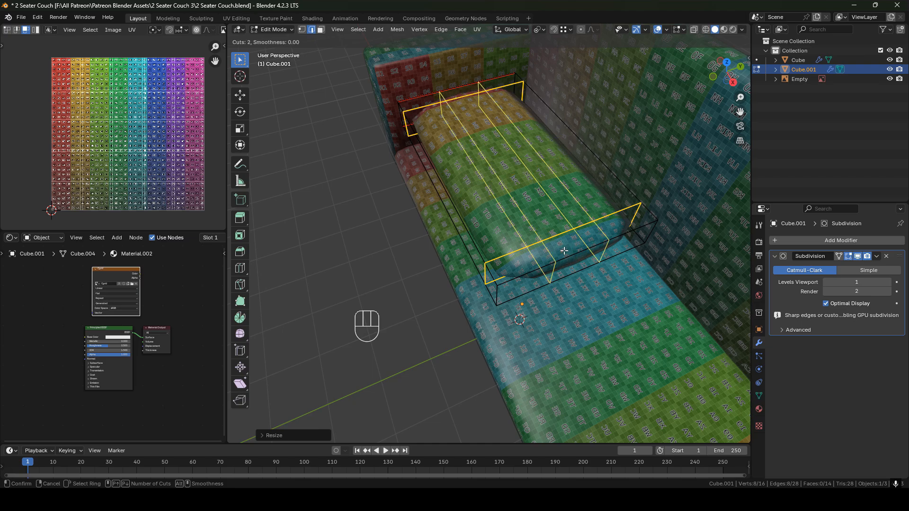
left_click(565, 253)
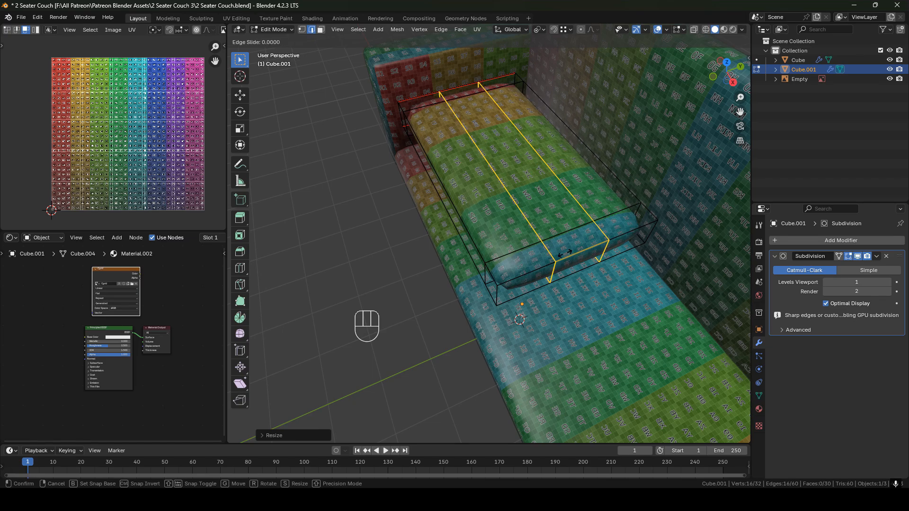
right_click(564, 254)
Scale the two lengthwise loop cuts apart by 2.5 along the Y axis.
middle_click_drag(564, 254, 544, 233)
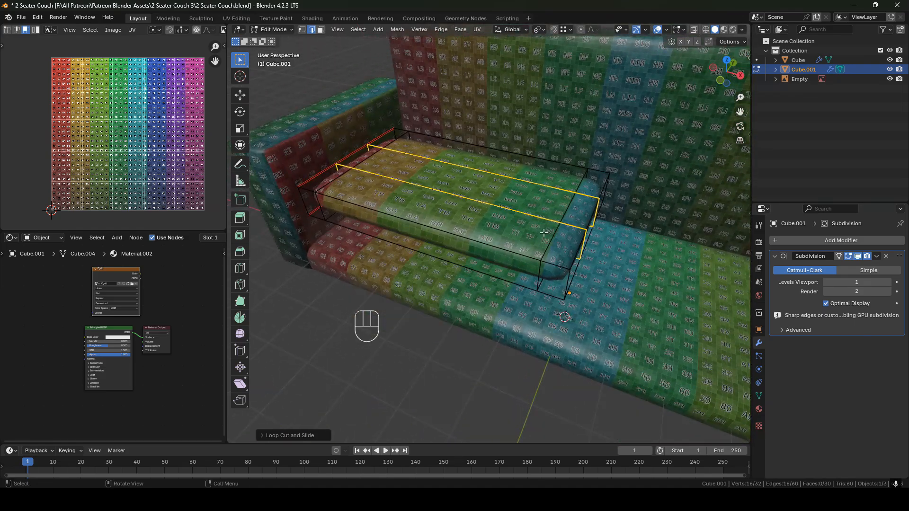
key("s")
key("y")
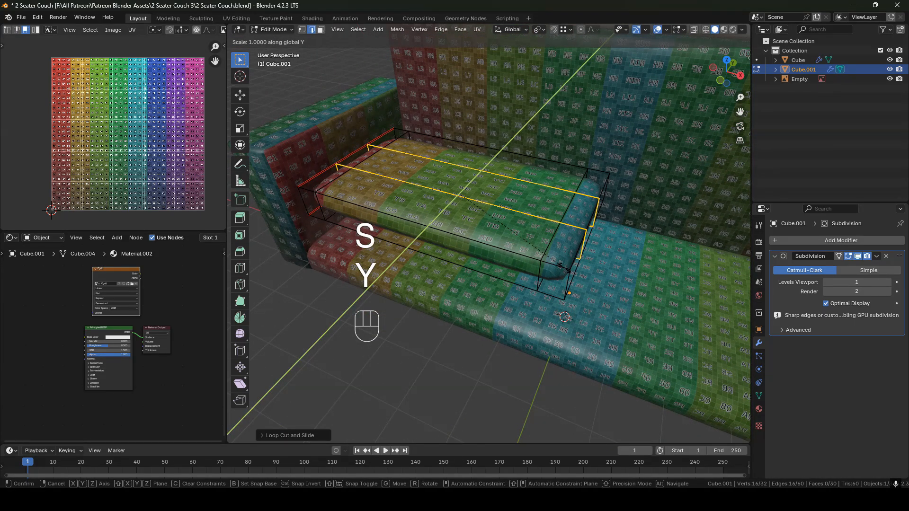
key("2")
key("KP_Decimal")
key("5")
left_click(702, 356)
Return to Object Mode and move the cushion down along the Z axis onto the couch seat.
scroll(703, 356, "down", 2)
middle_click_drag(544, 209, 571, 201)
scroll(544, 169, "up", 2)
middle_click_drag(571, 201, 529, 185)
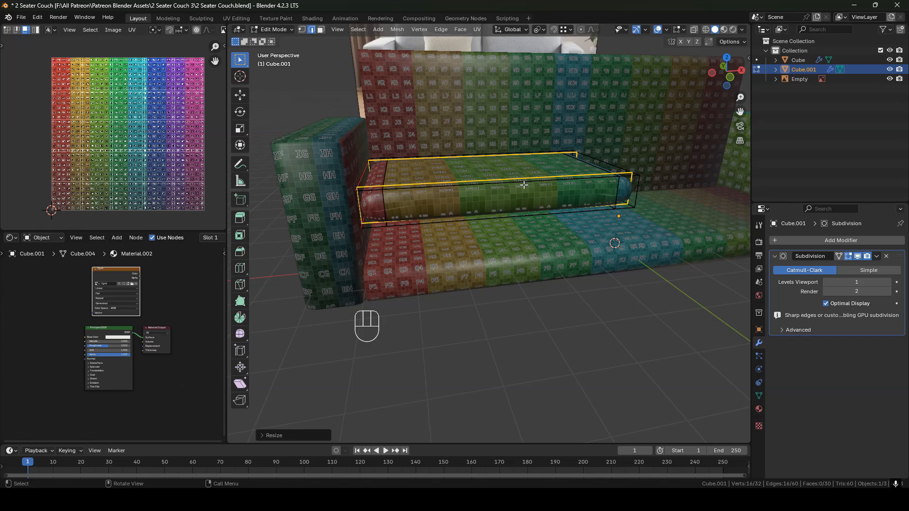
middle_click_drag(478, 185, 562, 188)
scroll(515, 231, "up", 1)
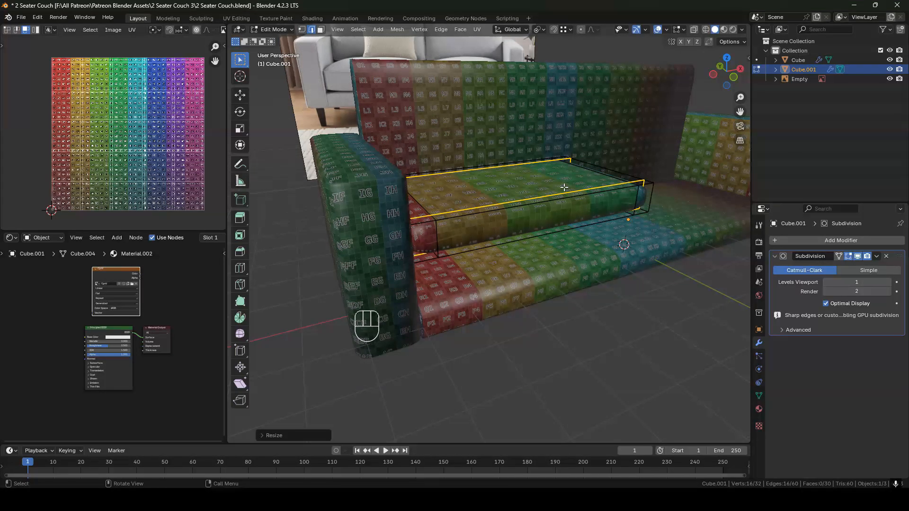
middle_click_drag(565, 188, 529, 205)
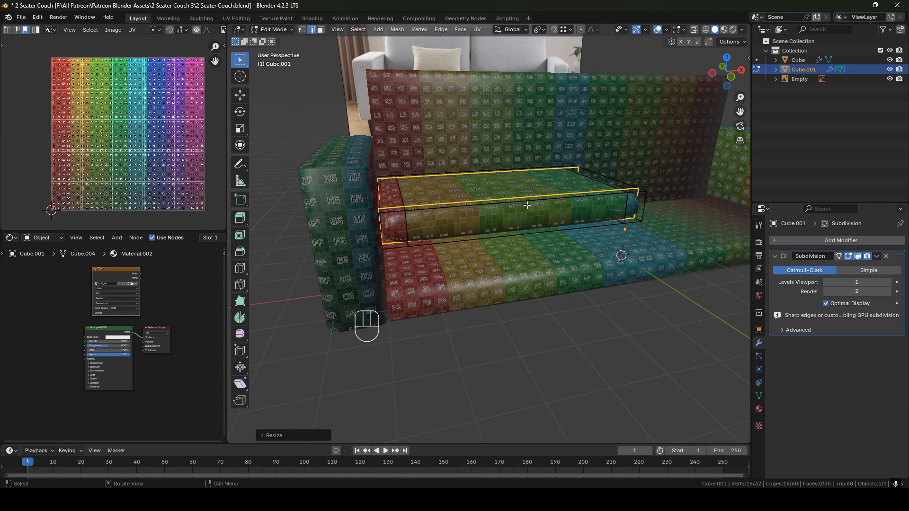
middle_click_drag(496, 219, 580, 225)
key("Tab")
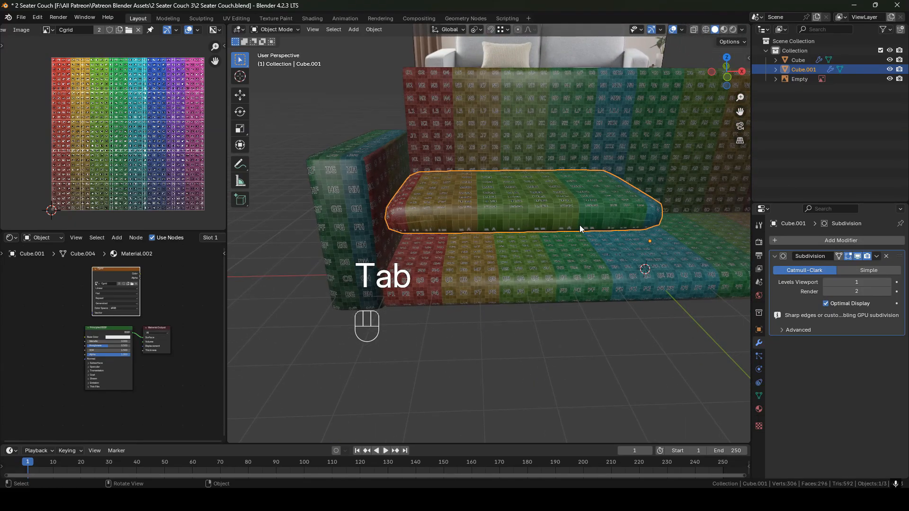
key("g")
key("z")
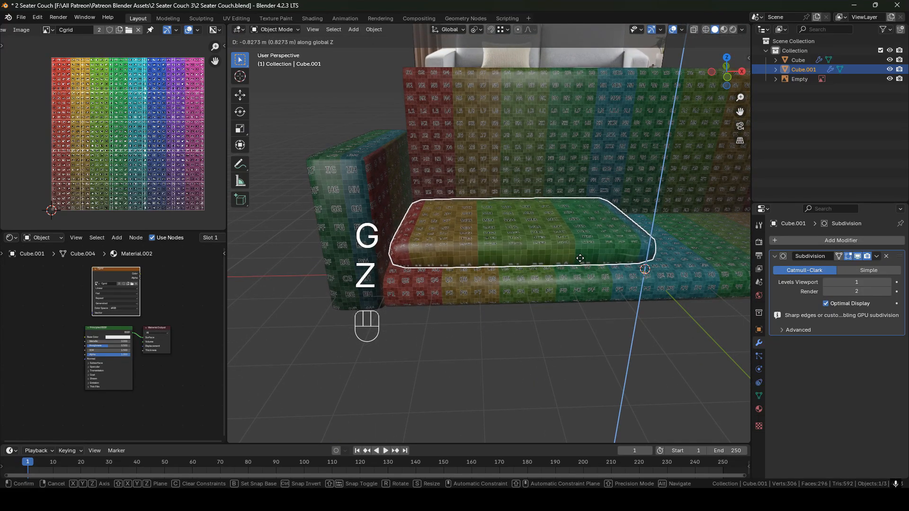
left_click(576, 253)
middle_click_drag(575, 254, 519, 228)
key("s")
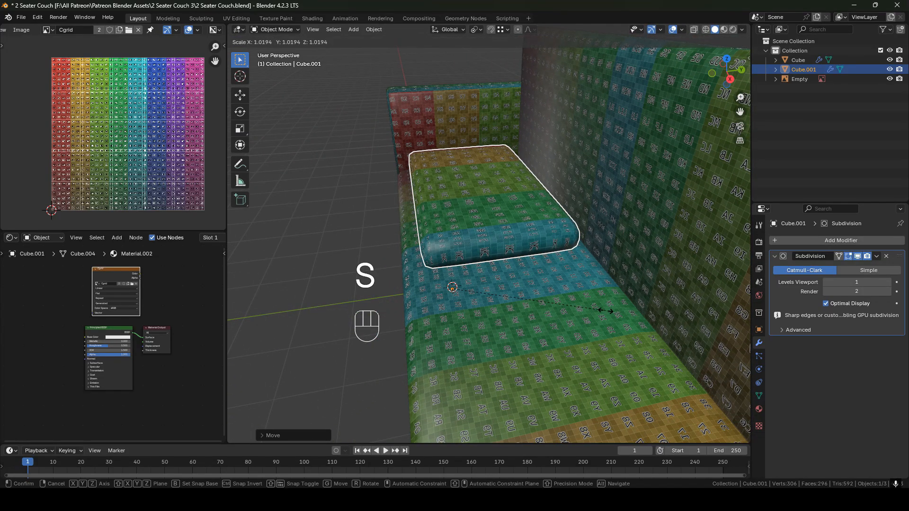
right_click(607, 311)
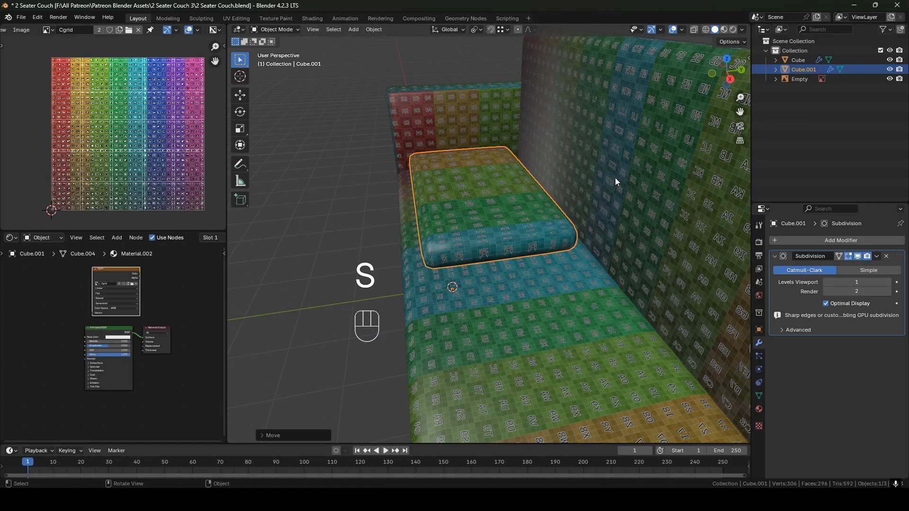
Set the transform pivot point to Median Point.
left_click(477, 30)
left_click(502, 84)
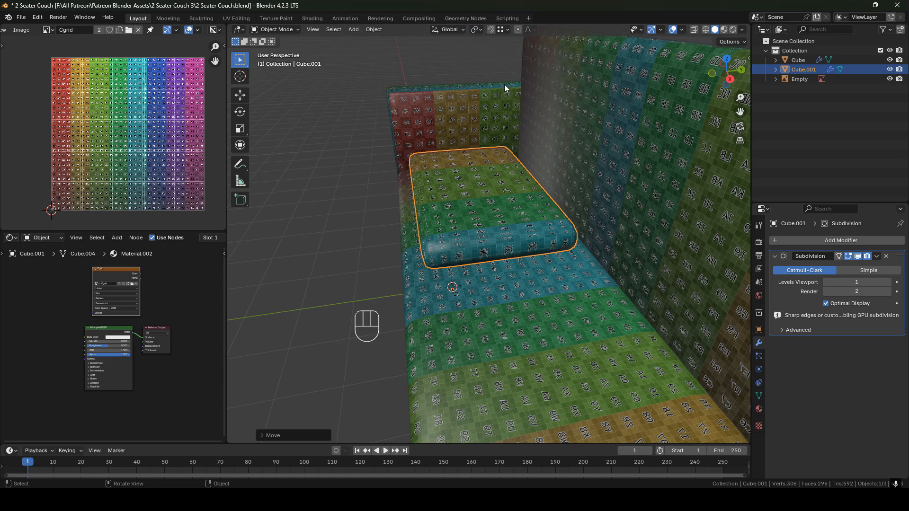
middle_click_drag(470, 211, 539, 212)
middle_click_drag(421, 210, 525, 220, "shift")
left_click(476, 30)
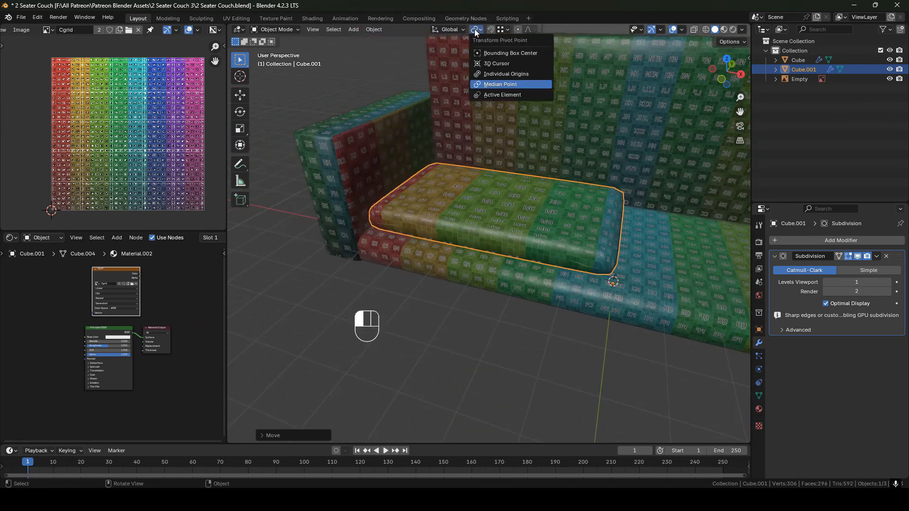
left_click(490, 85)
middle_click_drag(493, 185, 538, 206)
mouse_move(643, 226)
middle_mouse_down()
mouse_move(635, 210)
mouse_move(627, 220)
mouse_move(646, 228)
mouse_move(644, 218)
middle_mouse_up()
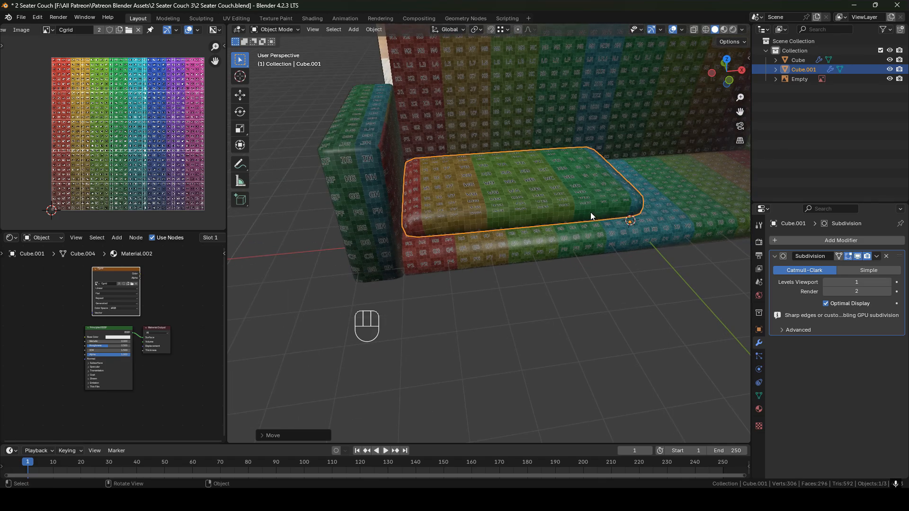
Enter Edit Mode on the cushion, select its entire mesh and switch to face selection.
key("Tab")
key("a")
key("3")
middle_click_drag(602, 200, 563, 201, "shift")
mouse_move(564, 200)
middle_mouse_down()
mouse_move(537, 203)
mouse_move(552, 204)
middle_mouse_up()
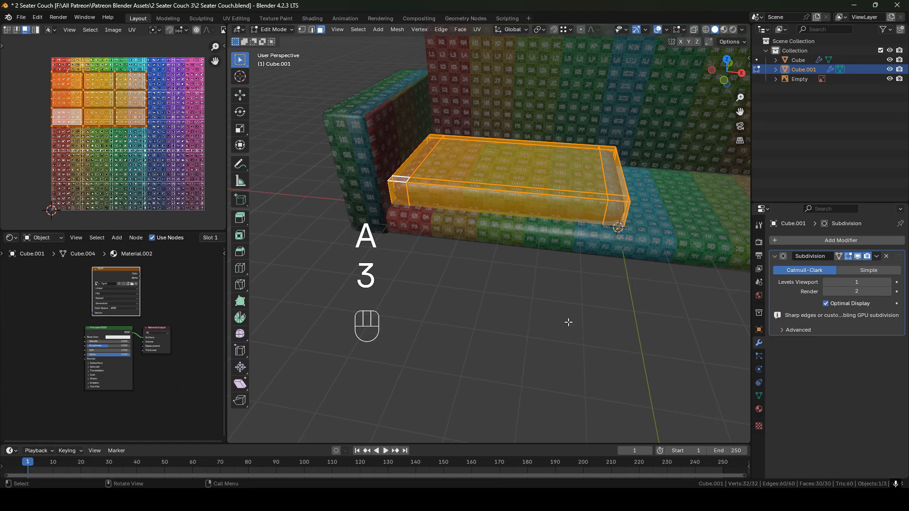
key("s")
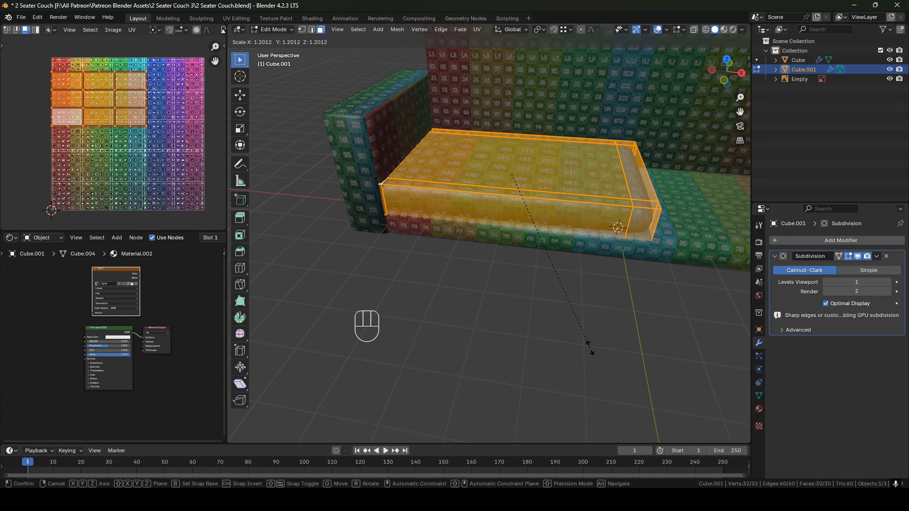
key("Escape")
middle_click_drag(546, 206, 550, 265)
key("s")
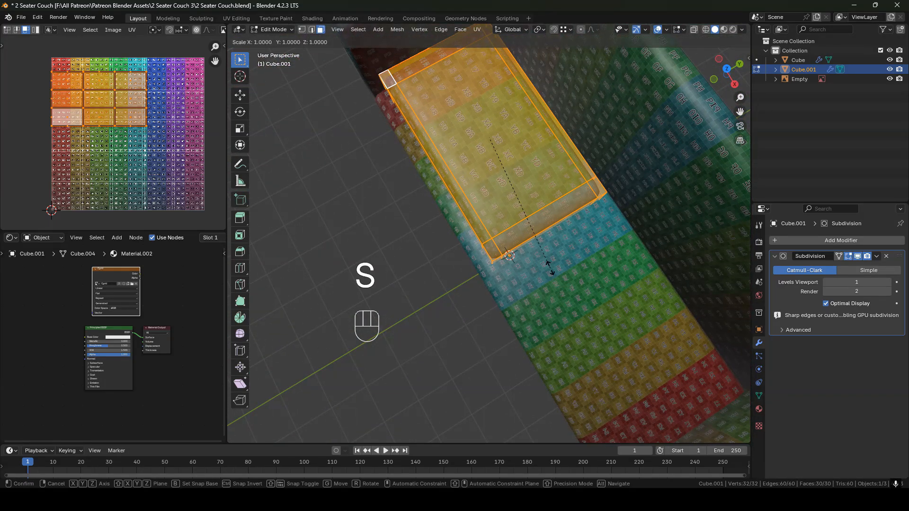
key("Escape")
middle_click_drag(549, 268, 525, 191)
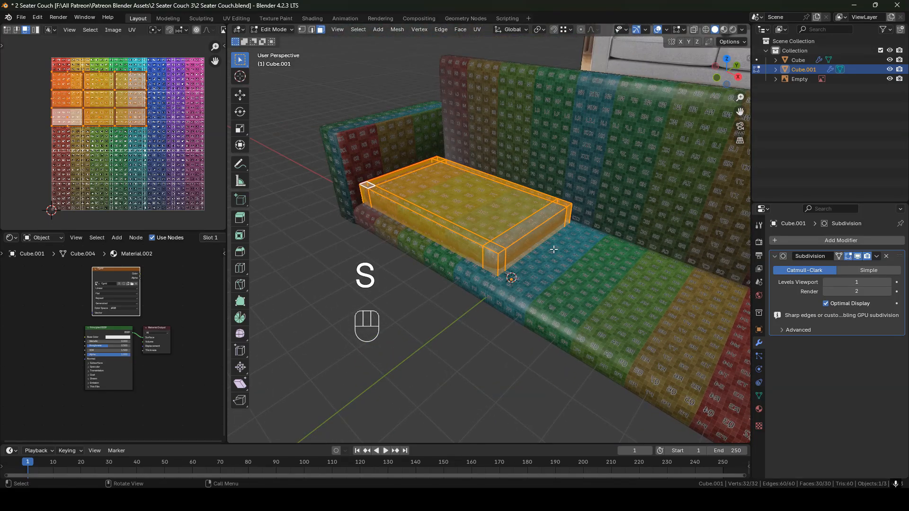
key("s")
key("shift")
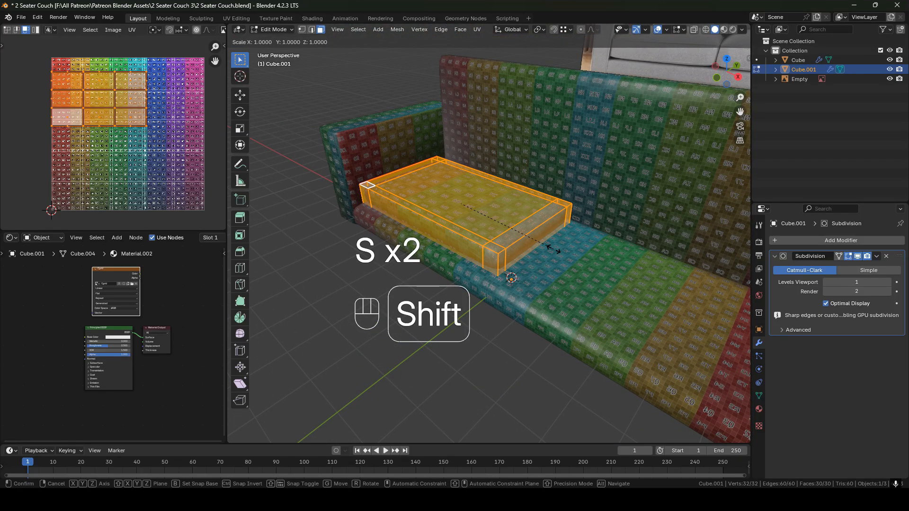
key("shift+x")
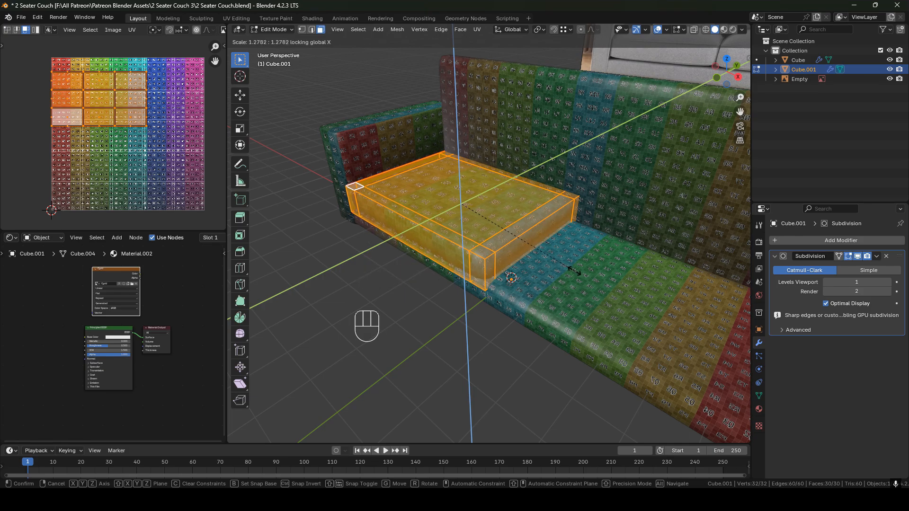
left_click(577, 267)
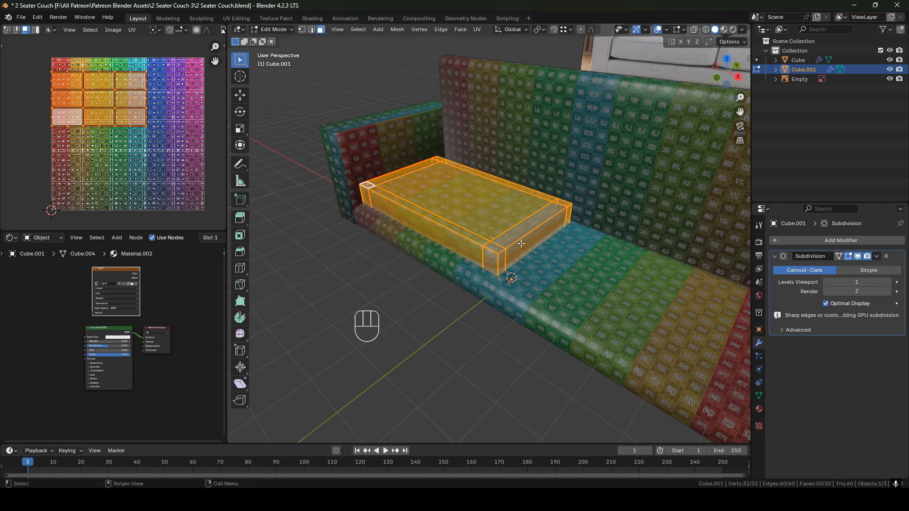
Scale the whole cushion mesh up by about 1.37 on the Y and Z axes, excluding X.
middle_click_drag(505, 263, 580, 267, "shift")
middle_click_drag(521, 240, 578, 265)
key("s")
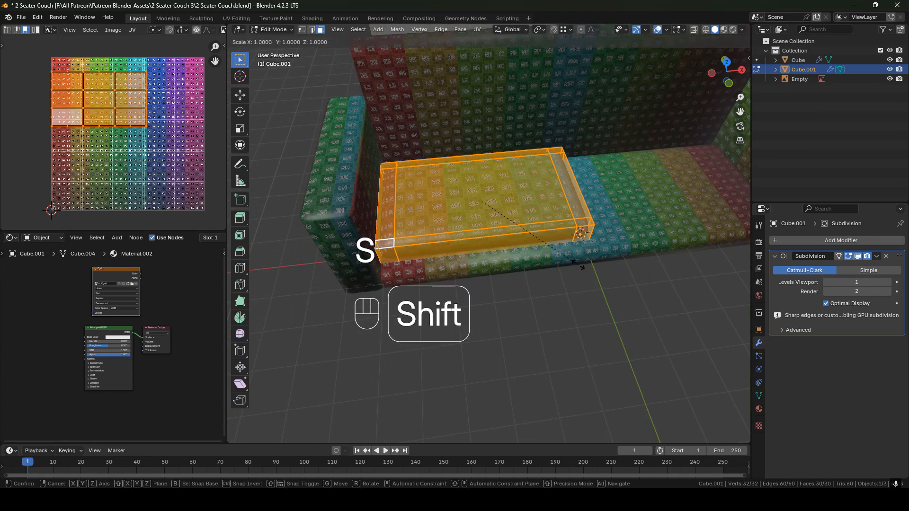
key("shift+x")
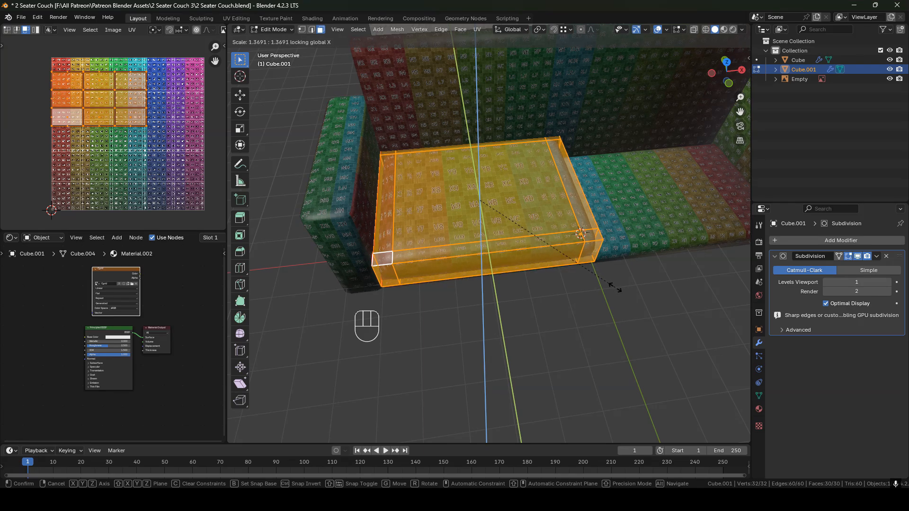
left_click(617, 290)
Move the cushion mesh about 0.18 m along negative Y, towards the front of the couch.
middle_click_drag(554, 272, 618, 270, "shift")
middle_click_drag(516, 227, 505, 280)
middle_click_drag(511, 223, 563, 202)
scroll(550, 213, "up", 3)
middle_click_drag(563, 202, 523, 191, "shift")
key("g")
key("y")
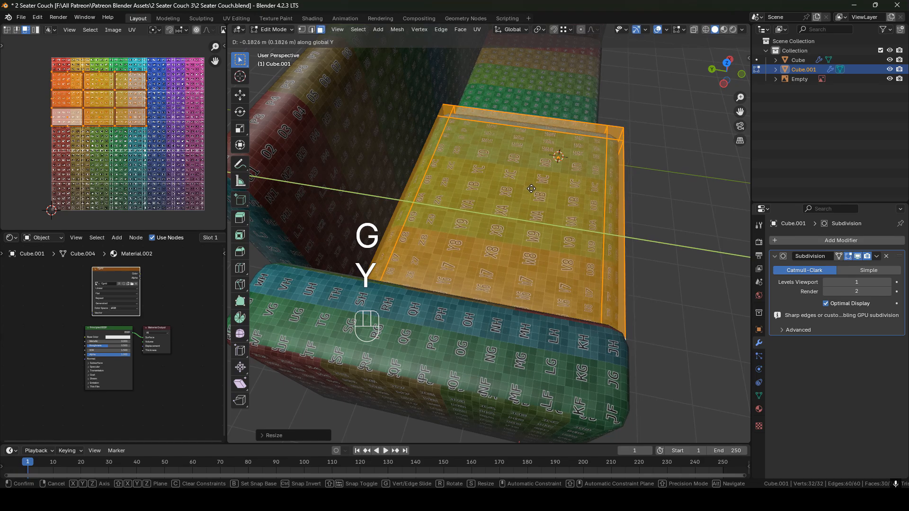
left_click(528, 189)
Scale the cushion mesh slightly smaller along the Y axis to fit the seat depth.
middle_click_drag(527, 189, 625, 175)
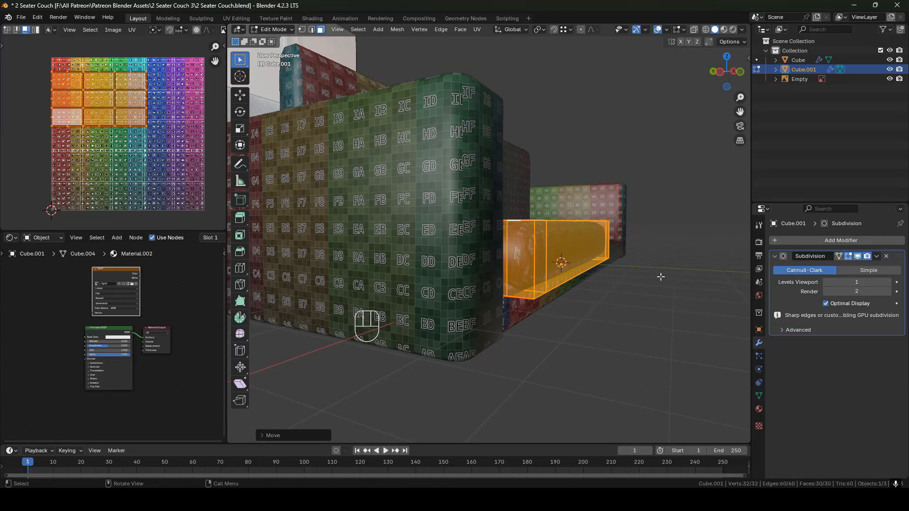
key("s")
key("y")
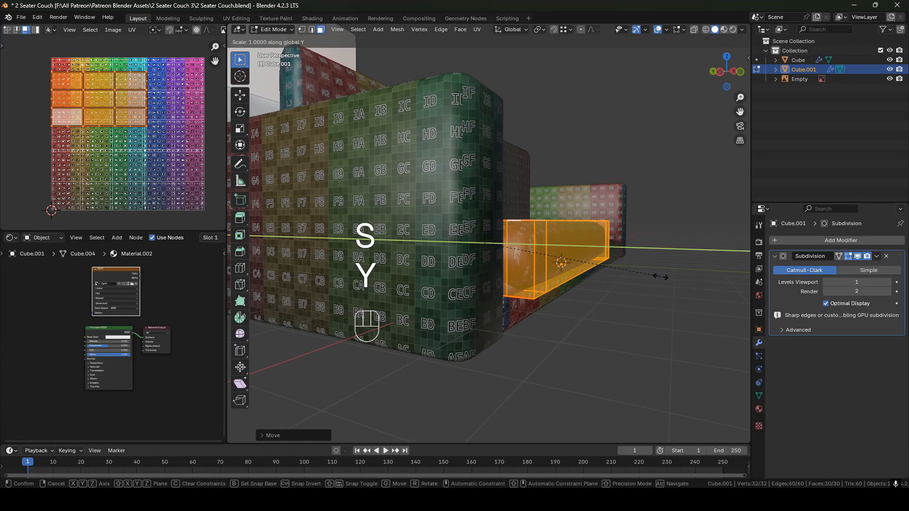
left_click(650, 271)
Shift the resized cushion mesh slightly along the Y axis to adjust its position on the seat.
middle_click_drag(464, 88, 613, 198)
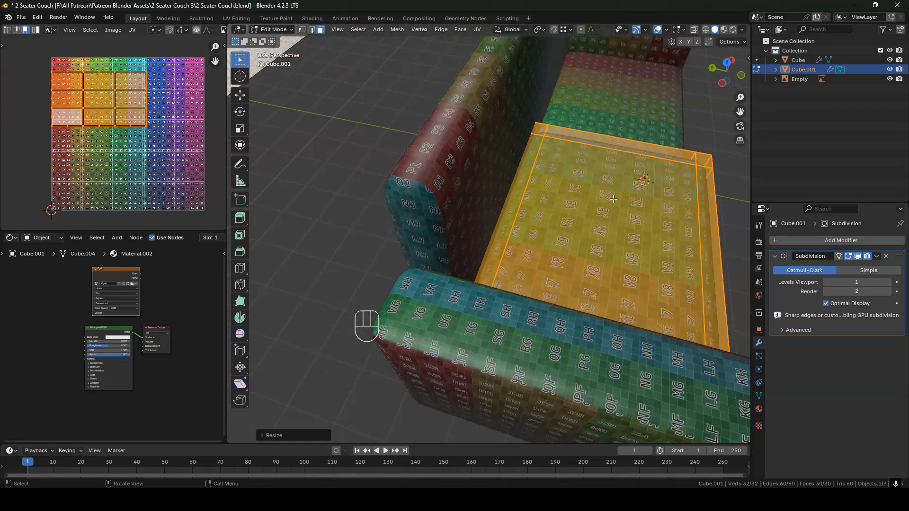
key("g")
key("y")
left_click(614, 198)
middle_click_drag(613, 198, 513, 213)
Return to Object Mode and apply the cushion's Subdivision modifier.
key("Tab")
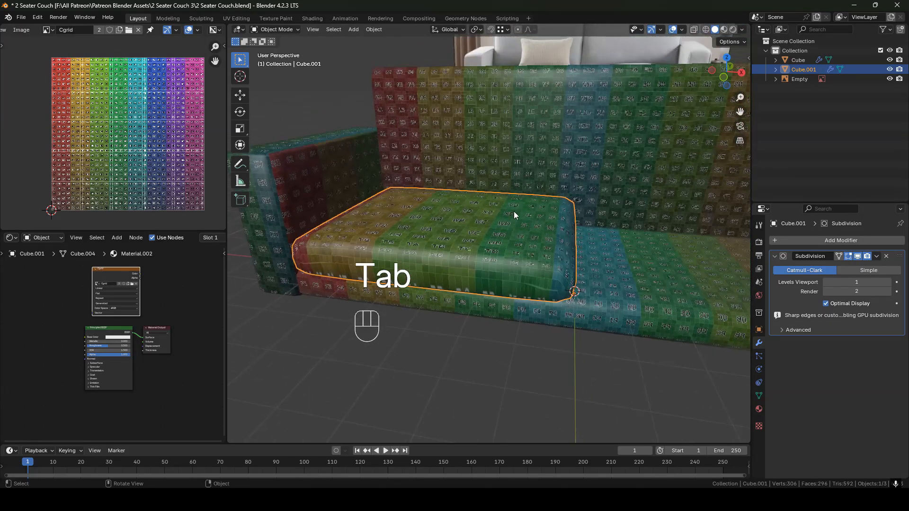
middle_click_drag(373, 223, 513, 206)
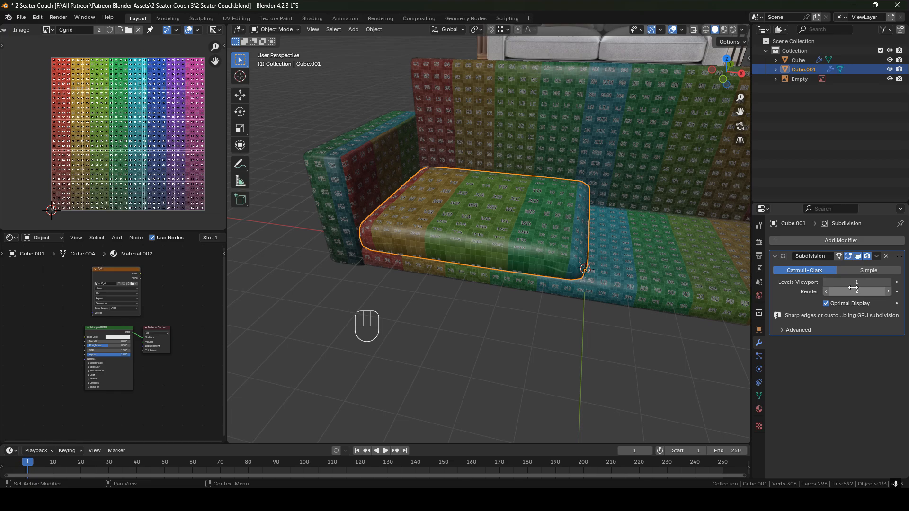
key("ctrl+a")
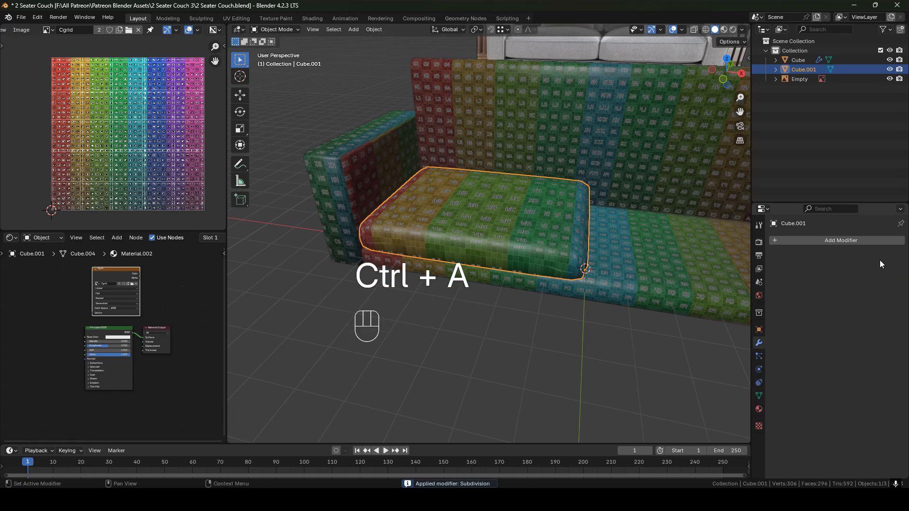
Enter Edit Mode on the cushion, select its rear-centre top vertex and enable proportional editing.
middle_click_drag(438, 226, 482, 224)
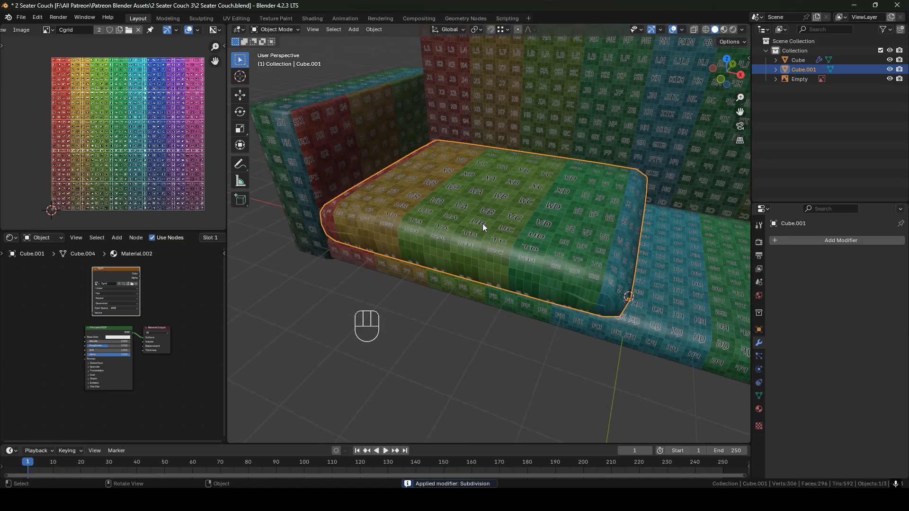
key("Tab")
key("3")
middle_click_drag(535, 236, 505, 244)
middle_click_drag(506, 243, 416, 207, "shift")
middle_click_drag(490, 208, 502, 194, "shift")
key("2")
key("1")
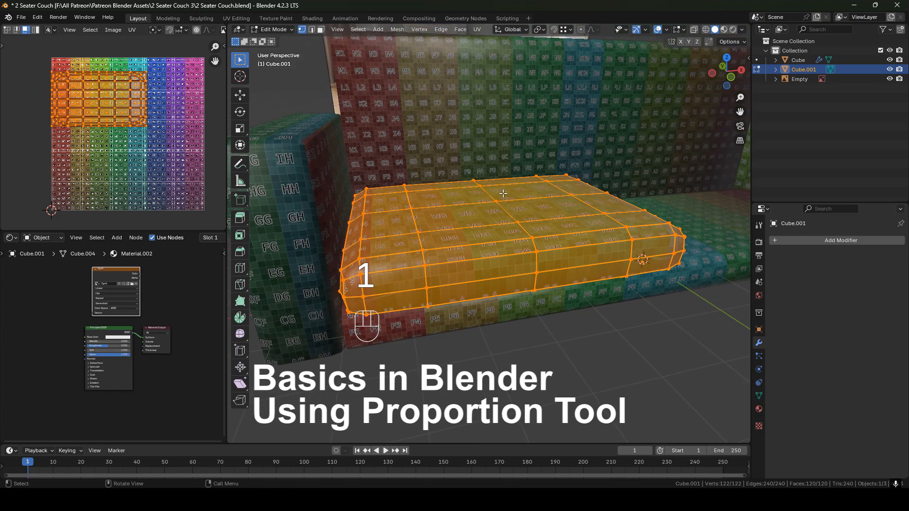
left_click(498, 201)
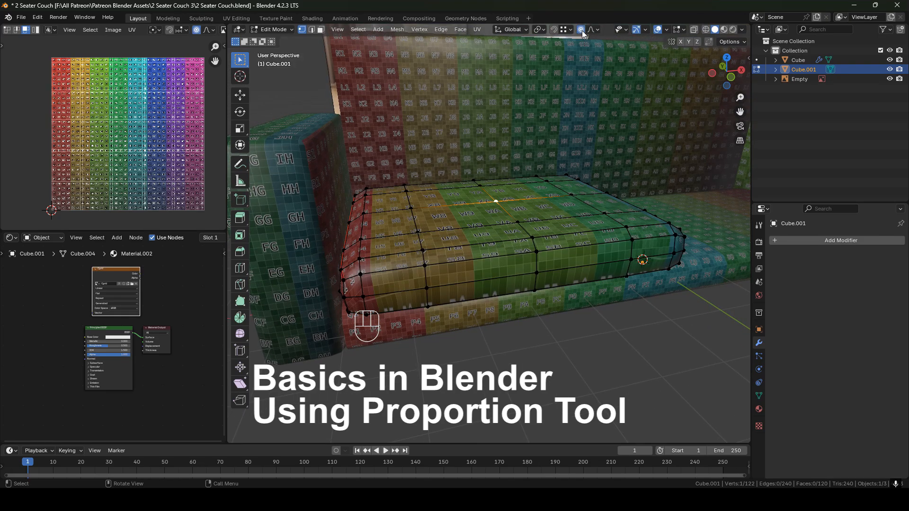
Try lowering the rear-centre and rear-left vertices of the cushion top along Z with smooth proportional falloff.
key("g")
key("z")
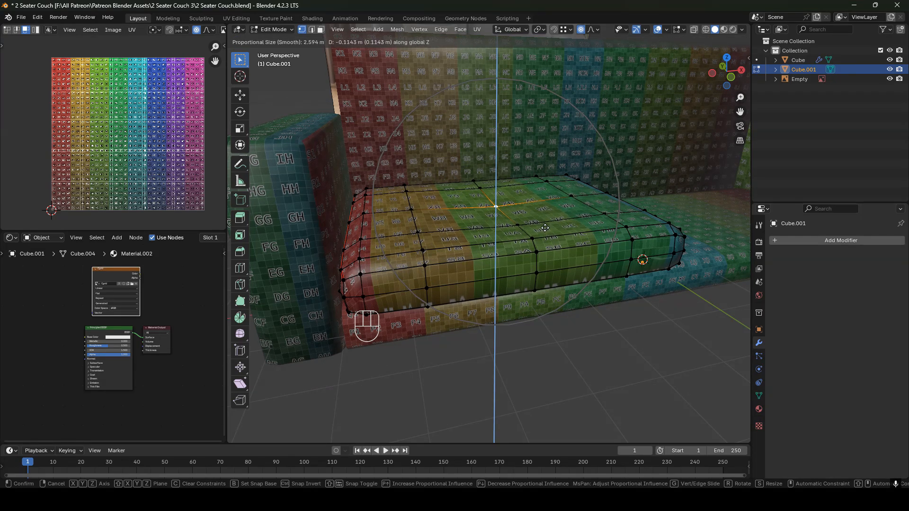
left_click(540, 227)
mouse_move(540, 228)
middle_mouse_down()
mouse_move(513, 213)
mouse_move(530, 213)
middle_mouse_up()
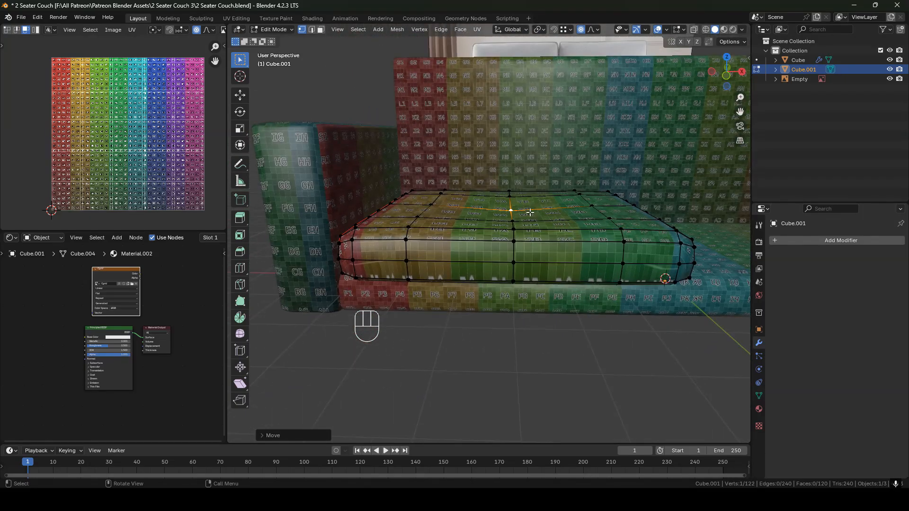
left_click(441, 207)
key("g")
key("z")
left_click(513, 208)
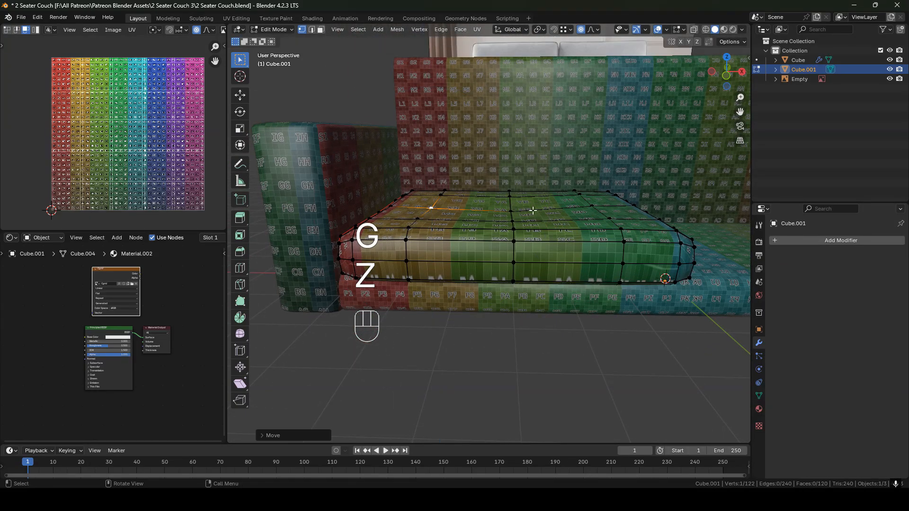
Try lowering the rear-right, front-right and front-left top vertices slightly along Z with proportional editing.
middle_click_drag(513, 209, 494, 208)
key("g")
key("z")
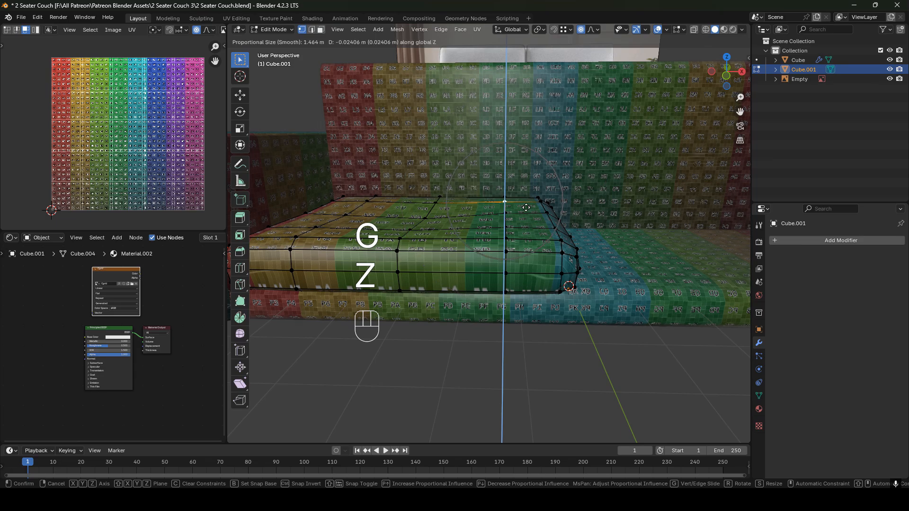
left_click(517, 213)
key("g")
key("z")
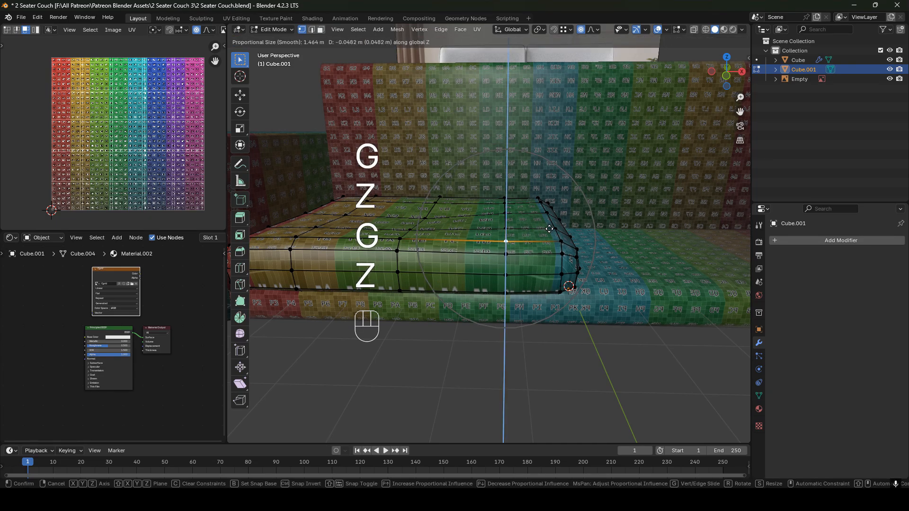
left_click(518, 234)
middle_click_drag(518, 233, 515, 233, "shift")
key("g")
key("z")
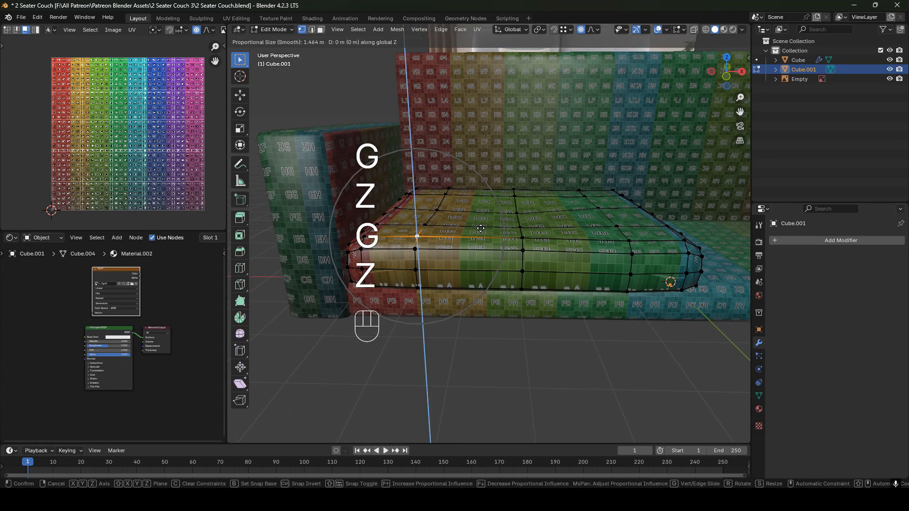
left_click(482, 226)
Undo all the vertex moves made on the cushion top.
scroll(482, 226, "down", 4)
key("Tab")
middle_click_drag(492, 229, 556, 238)
scroll(568, 248, "up", 3)
key("ctrl+z")
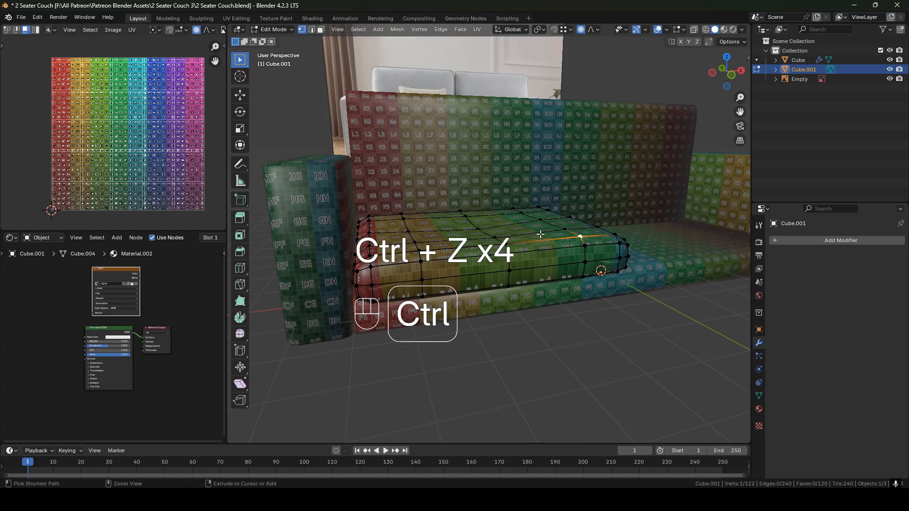
middle_click_drag(539, 234, 535, 210)
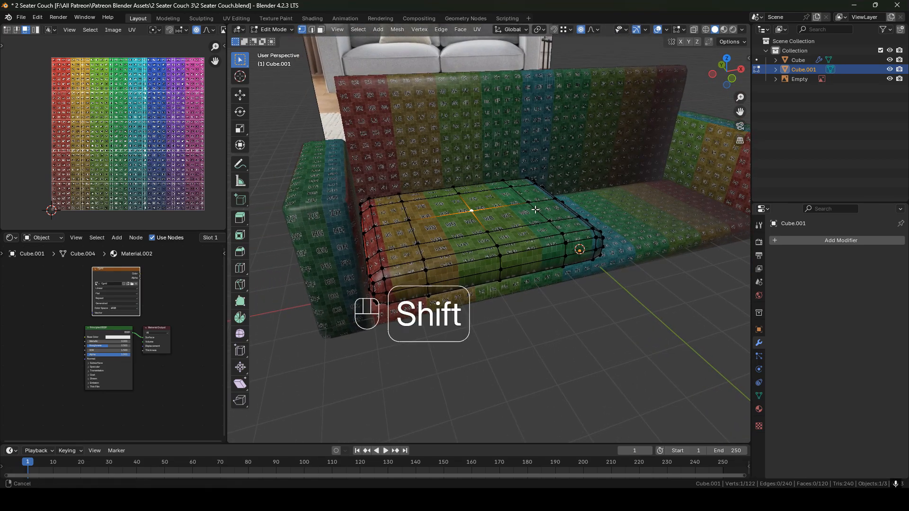
middle_click_drag(480, 248, 552, 215, "shift")
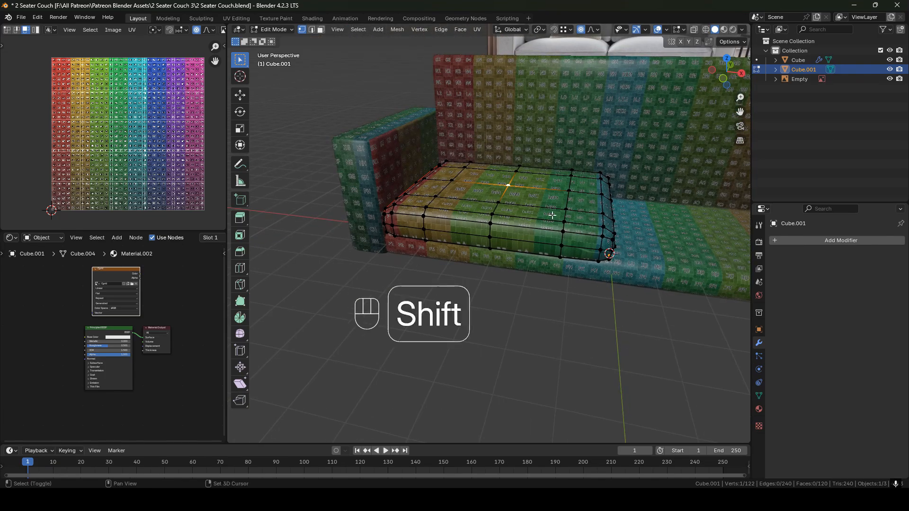
middle_click_drag(442, 212, 604, 207)
middle_click_drag(517, 211, 473, 220)
Return to Object Mode and apply all transforms to the cushion.
key("Tab")
key("ctrl+a")
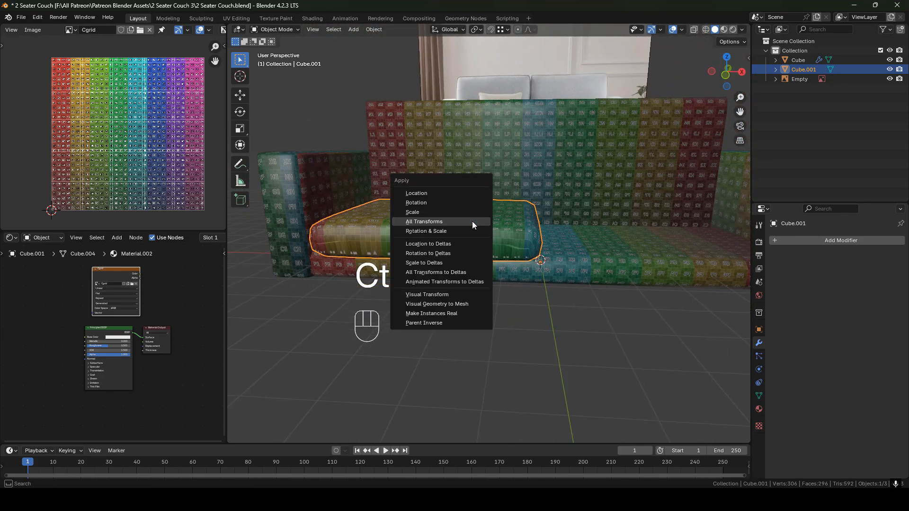
left_click(448, 221)
middle_click_drag(482, 237, 723, 324)
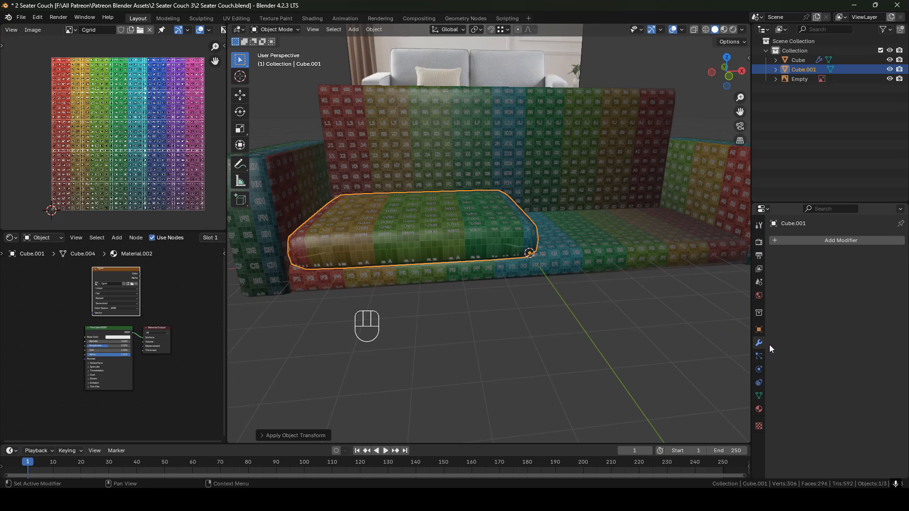
Add an X-axis Mirror modifier to the cushion and turn off its viewport display.
left_click(823, 243)
mouse_move(823, 243)
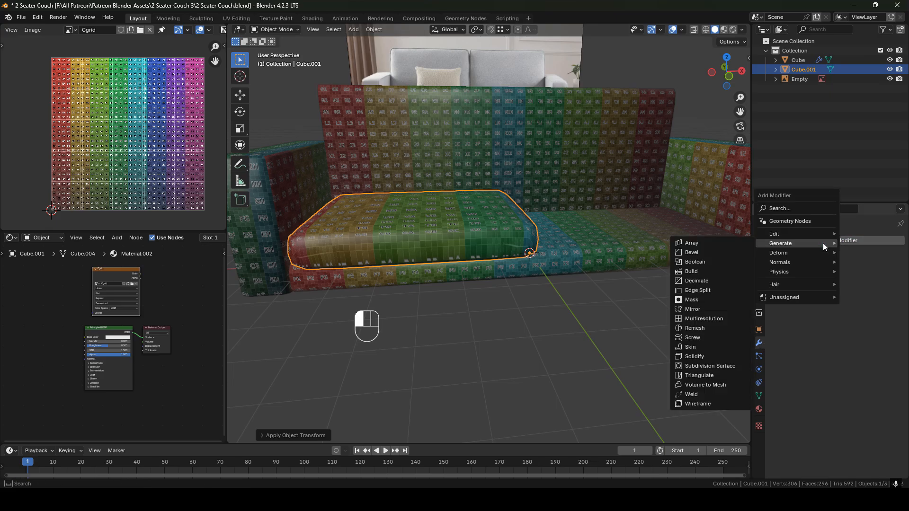
left_click(700, 310)
middle_click_drag(558, 250, 610, 215, "shift")
middle_click_drag(478, 243, 503, 221, "shift")
left_click(858, 256)
Examine the cushion mesh in Edit Mode against the seat cushion shape in the reference couch photo.
key("Tab")
scroll(521, 223, "up", 3)
middle_click_drag(610, 232, 535, 229)
middle_click_drag(585, 248, 547, 230, "shift")
middle_click_drag(547, 231, 518, 232)
scroll(553, 219, "down", 2)
middle_click_drag(518, 232, 568, 258)
scroll(521, 241, "down", 3)
middle_click_drag(483, 232, 580, 277, "shift")
middle_click_drag(418, 134, 489, 202, "shift")
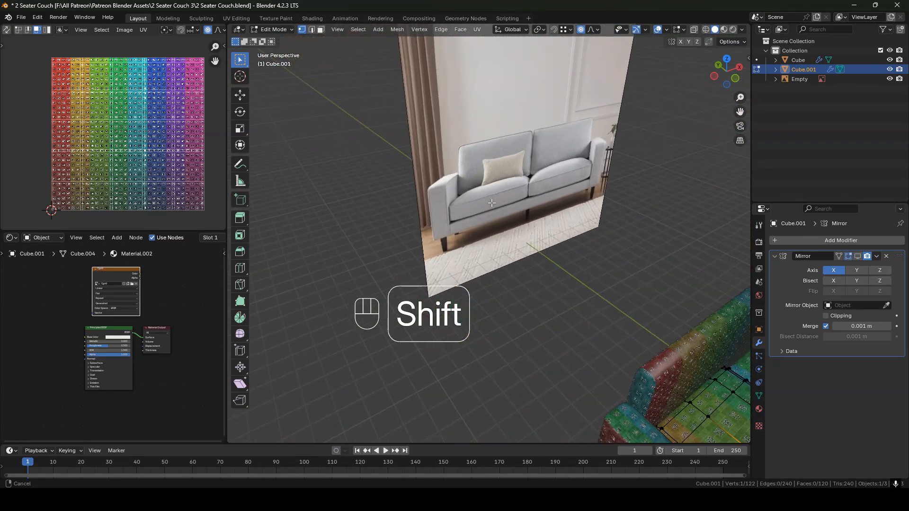
scroll(489, 202, "up", 3)
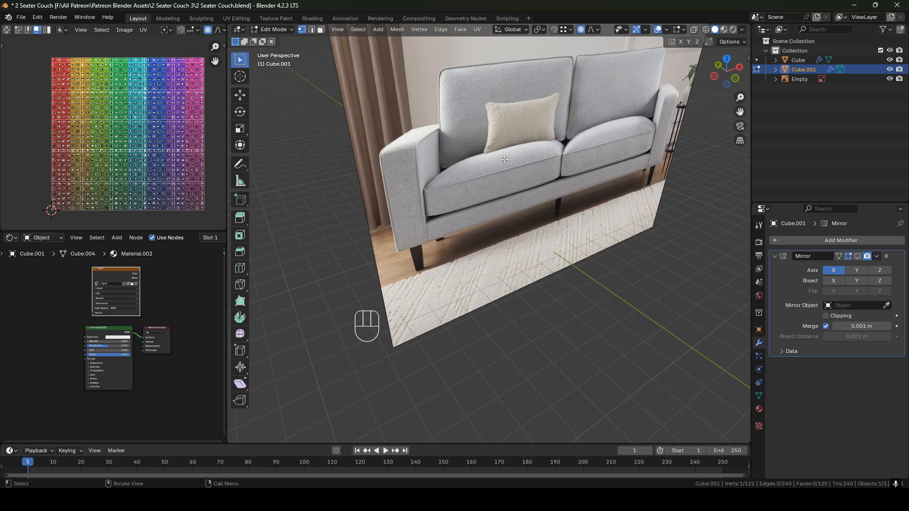
scroll(502, 163, "down", 6)
middle_click_drag(548, 242, 450, 165, "shift")
Try raising the two rear edges of the cushion top about 0.16 m along Z with proportional editing.
scroll(451, 165, "up", 4)
scroll(564, 282, "up", 2)
middle_click_drag(564, 282, 442, 224, "shift")
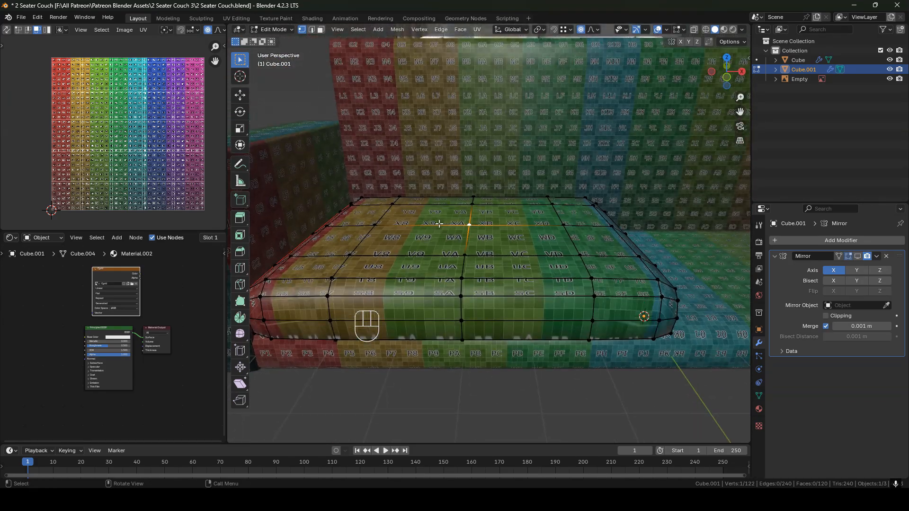
middle_click_drag(478, 229, 553, 225, "shift")
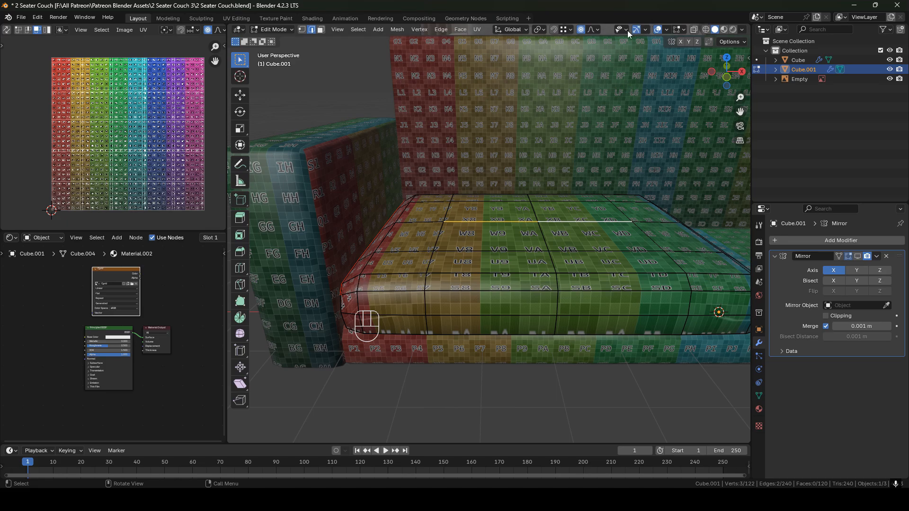
key("g")
key("z")
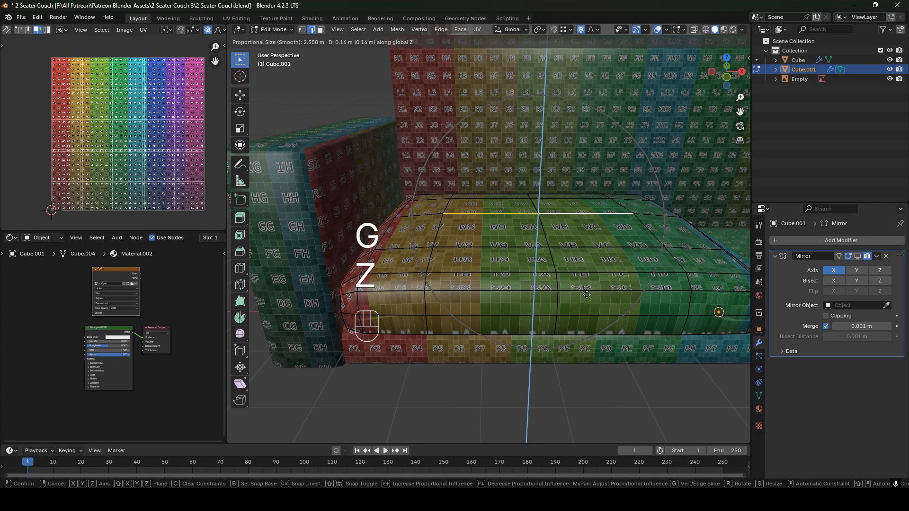
left_click(581, 287)
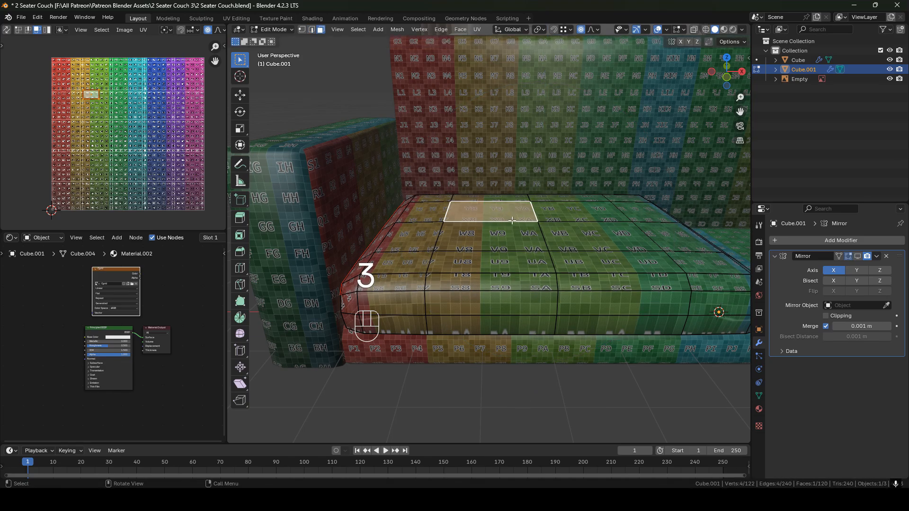
Raise the four rear-centre faces of the cushion top about 0.24 m along Z with a 1.21 m proportional size.
left_click(567, 236, "shift")
left_click(512, 237, "shift")
middle_click_drag(516, 238, 606, 242)
key("g")
key("z")
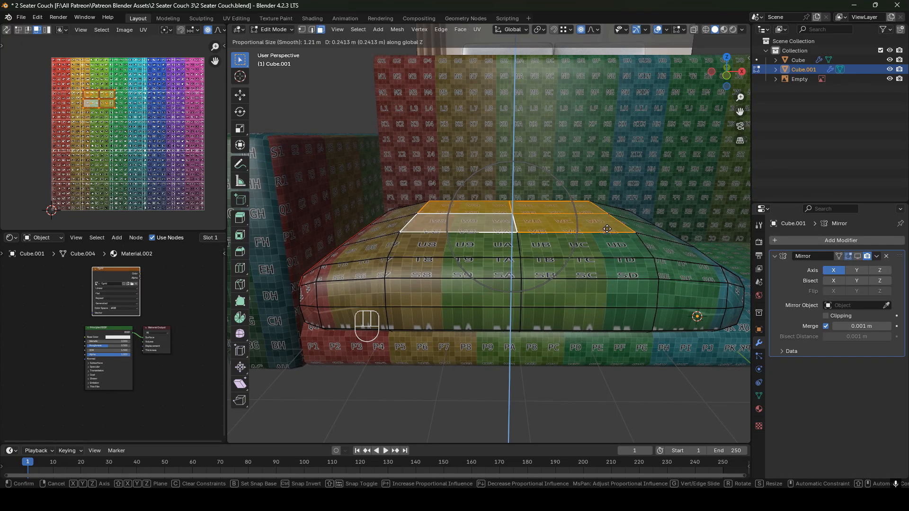
left_click(607, 229)
Try lowering the rear-centre top vertex about 0.07 m along Z with a 2.358 m proportional size.
middle_click_drag(607, 228, 517, 232)
mouse_move(517, 232)
middle_mouse_down()
mouse_move(515, 243)
mouse_move(511, 225)
middle_mouse_up()
key("1")
left_click(513, 241)
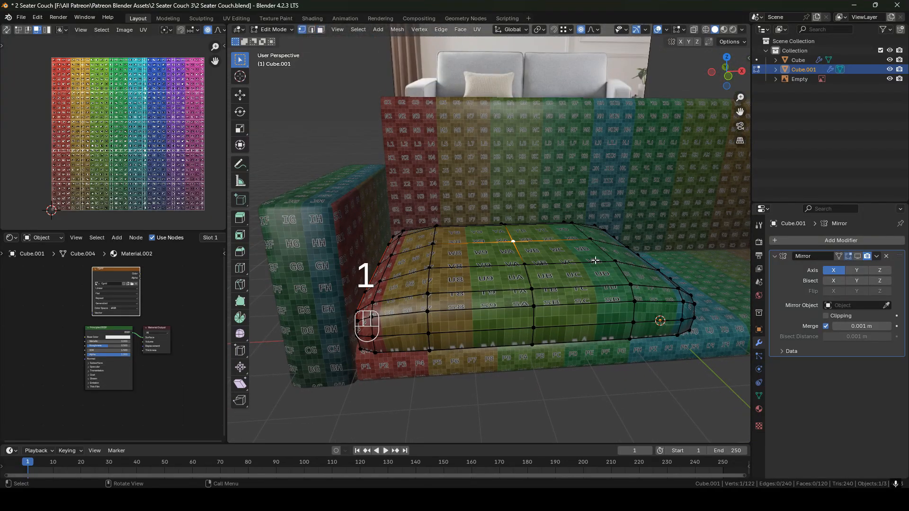
key("g")
key("z")
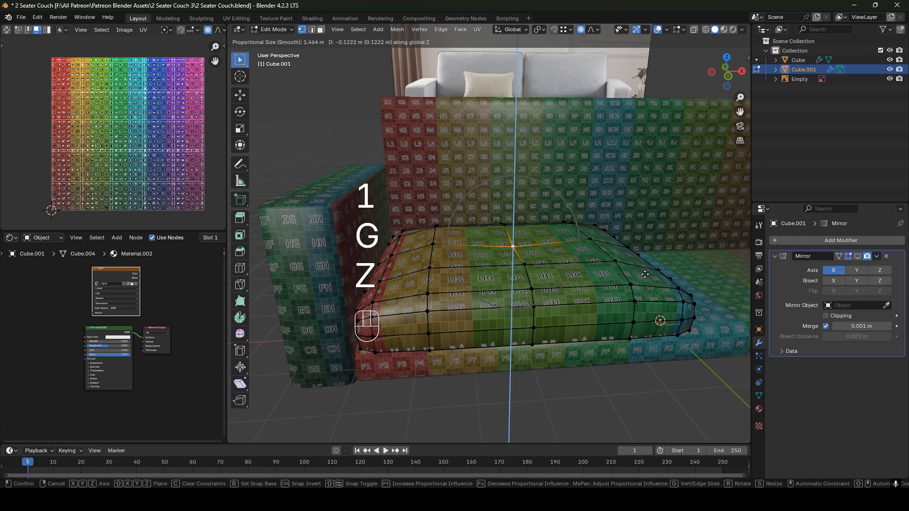
scroll(645, 272, "down", 1)
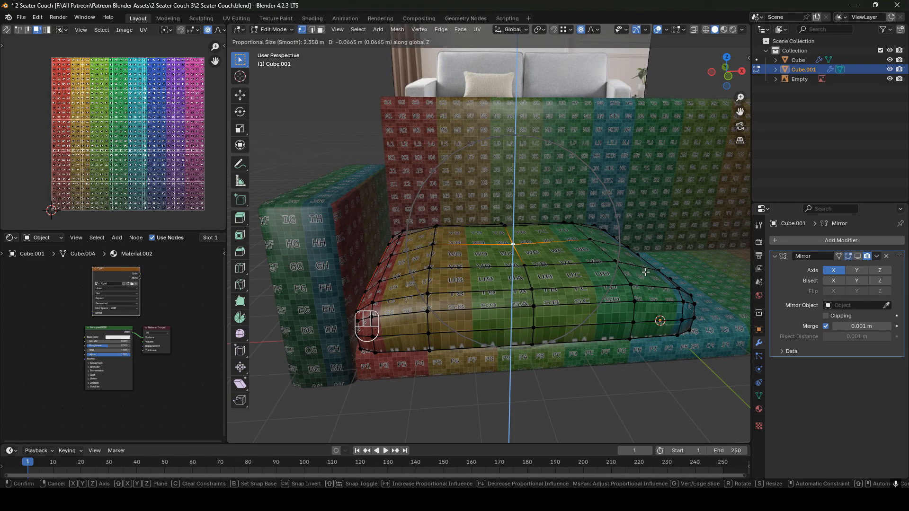
left_click(646, 271)
Undo the lowering of the rear-centre top vertex.
middle_click_drag(587, 272, 584, 256)
key("Tab")
middle_click_drag(574, 288, 538, 258)
key("ctrl+z")
key("ctrl+z")
key("ctrl+z")
Inspect the domed cushion's top, sides and front corner up close and from a distance.
middle_click_drag(674, 249, 575, 232, "shift")
middle_click_drag(576, 232, 629, 250)
scroll(504, 233, "up", 3)
scroll(515, 237, "down", 3)
scroll(502, 222, "down", 2)
middle_click_drag(492, 221, 530, 233)
middle_click_drag(531, 233, 483, 244, "shift")
scroll(510, 219, "up", 3)
middle_click_drag(526, 285, 506, 276, "shift")
scroll(506, 275, "up", 3)
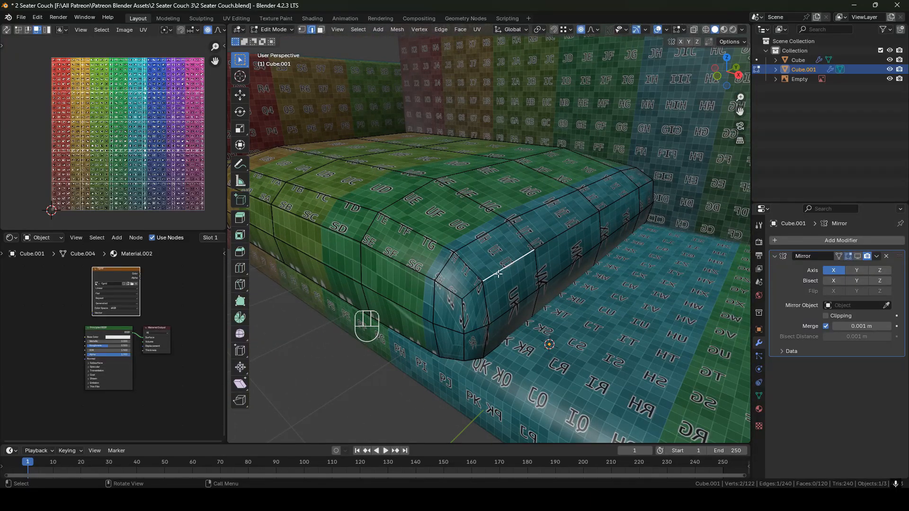
scroll(453, 269, "down", 5)
middle_click_drag(453, 269, 573, 237, "shift")
middle_click_drag(460, 199, 512, 211)
Isolate the cushion in local view and mark the edge loop around its upper side as a seam.
key("Tab")
middle_click_drag(499, 161, 498, 211, "shift")
key("slash")
middle_click_drag(478, 262, 661, 208, "shift")
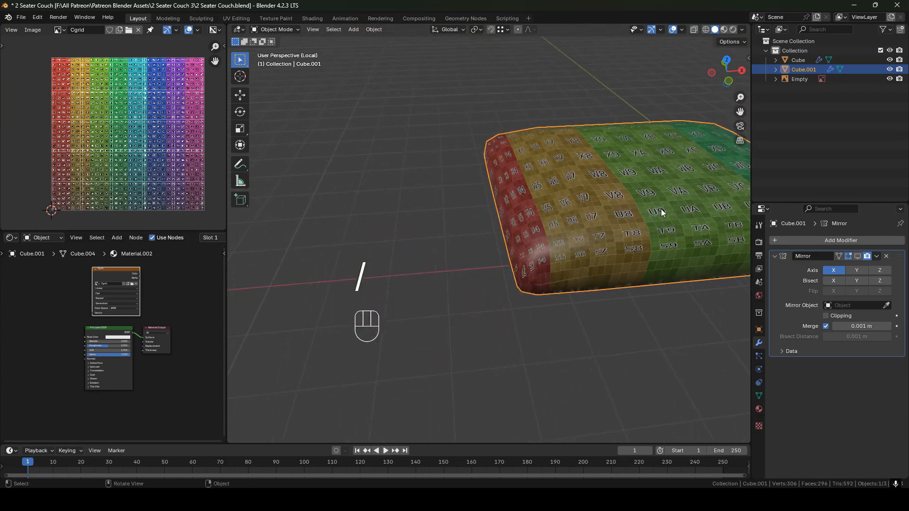
key("Tab")
middle_click_drag(498, 216, 570, 199)
middle_click_drag(654, 232, 481, 203)
left_click(481, 204, "ctrl")
right_click(519, 185)
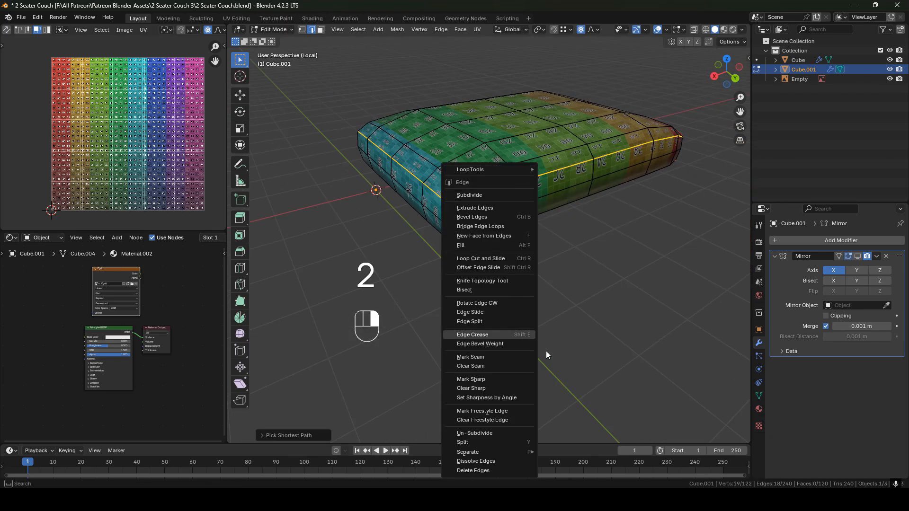
left_click(491, 356)
Select the lower edge path along the cushion's remaining sides and mark it as a seam.
middle_click_drag(491, 356, 528, 123)
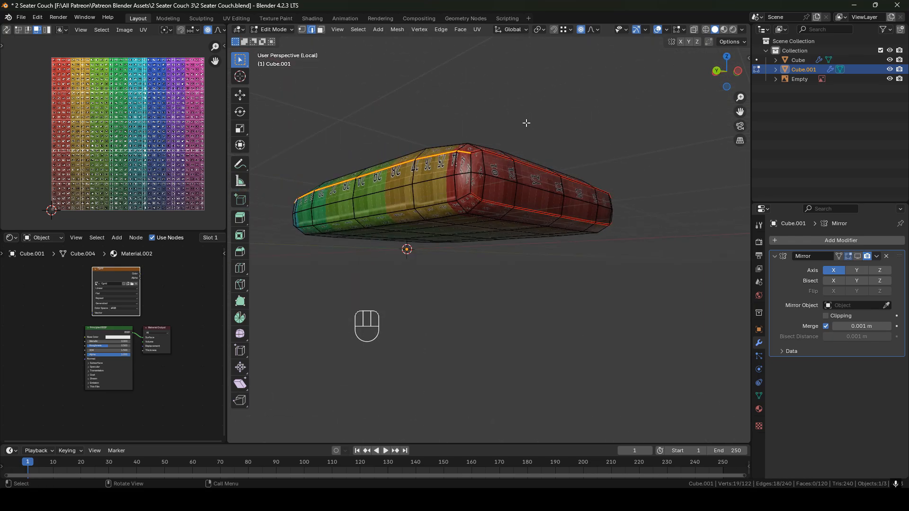
left_click(467, 196)
middle_click_drag(466, 197, 635, 202)
middle_click_drag(502, 209, 583, 226)
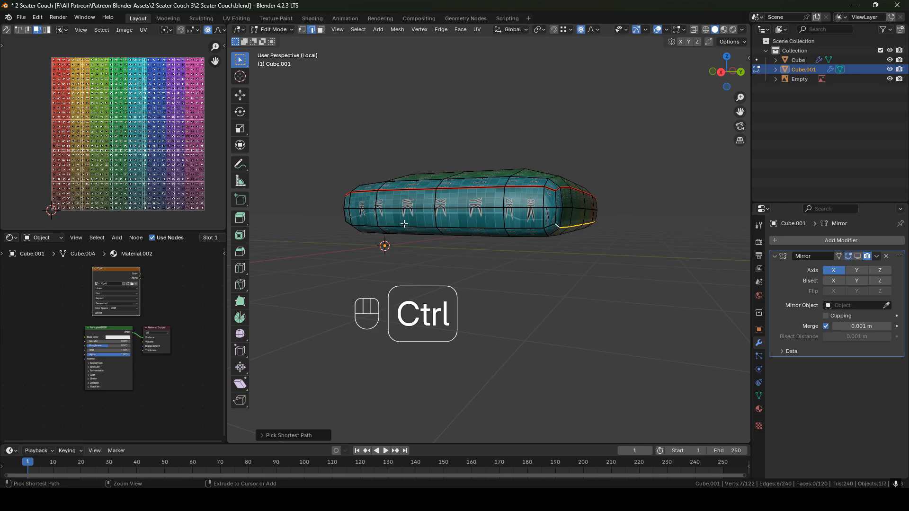
middle_click_drag(530, 215, 544, 215)
middle_click_drag(545, 214, 662, 204, "shift")
left_click(518, 226, "ctrl")
middle_click_drag(475, 217, 572, 216)
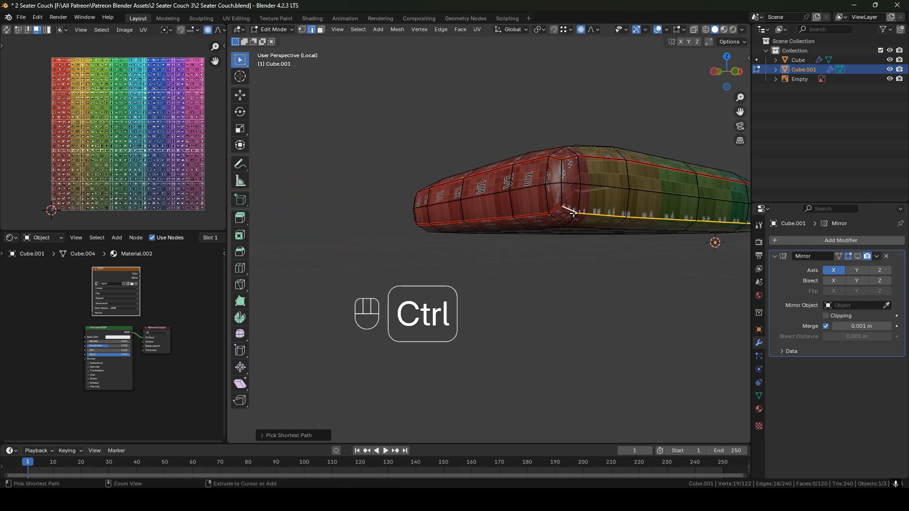
right_click(575, 214)
left_click(579, 219)
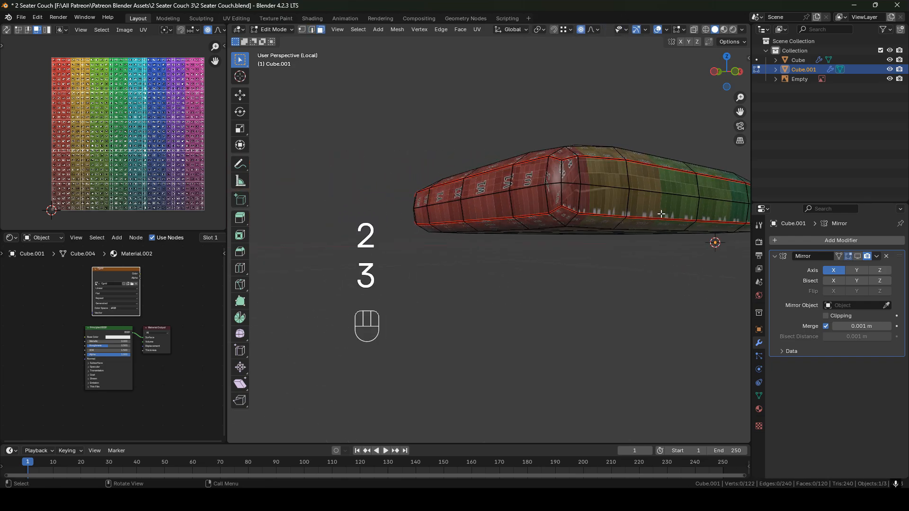
Check the seams around the cushion and view it both with the whole couch and isolated.
middle_click_drag(661, 214, 535, 175)
scroll(535, 175, "down", 3)
middle_click_drag(535, 175, 450, 216)
middle_click_drag(514, 206, 551, 202)
middle_click_drag(493, 221, 582, 229)
key("Tab")
key("slash")
middle_click_drag(392, 170, 493, 229, "shift")
key("slash")
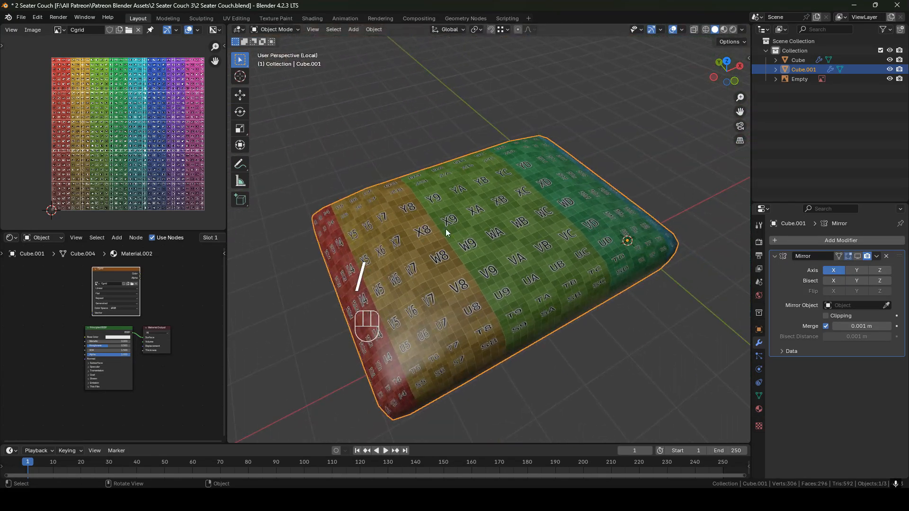
Mark the vertical edges at the cushion's corners, between the upper and lower seams, as seams.
middle_click_drag(447, 231, 417, 238)
key("Tab")
scroll(567, 231, "up", 2)
key("2")
left_click(561, 260)
left_click(560, 279, "shift")
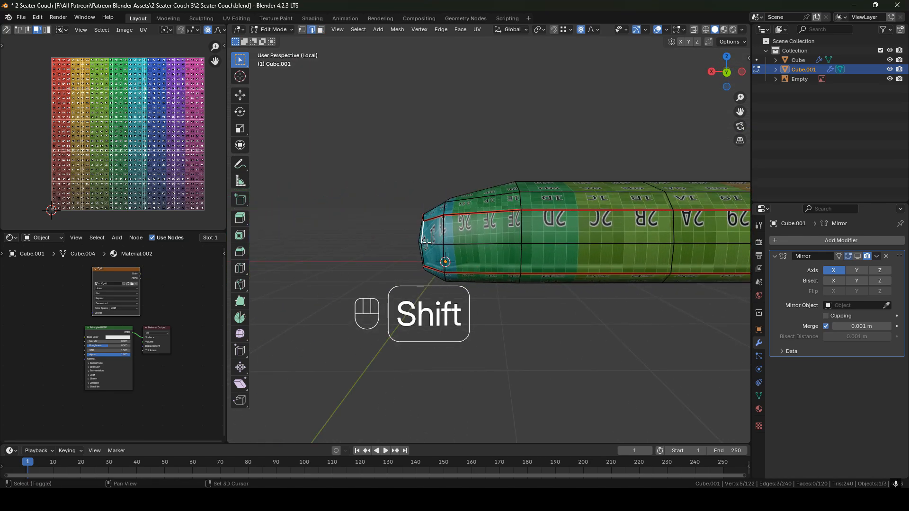
right_click(456, 245)
left_click(498, 232)
Reset the UVs of the whole cushion mesh and unwrap it along its marked seams.
middle_click_drag(498, 232, 241, 225)
middle_click_drag(663, 216, 526, 216, "shift")
middle_click_drag(525, 215, 471, 219)
middle_click_drag(557, 241, 540, 252)
key("a")
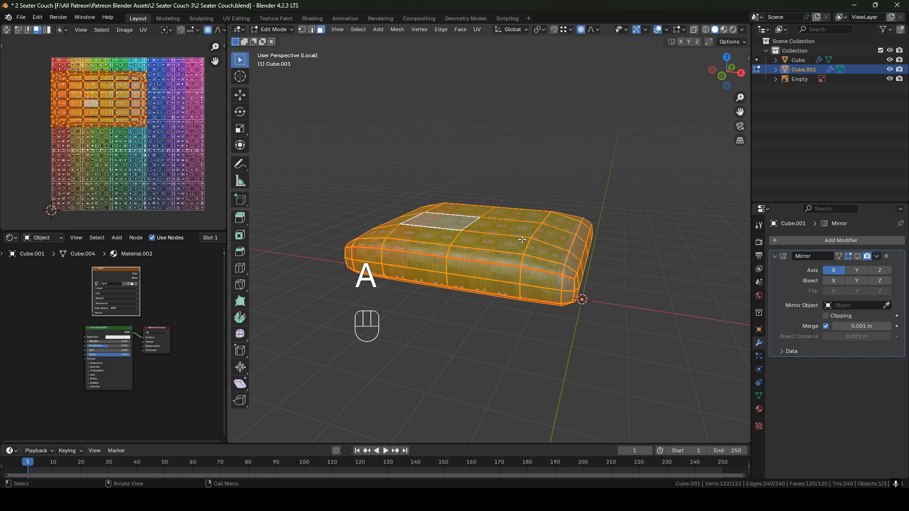
key("u")
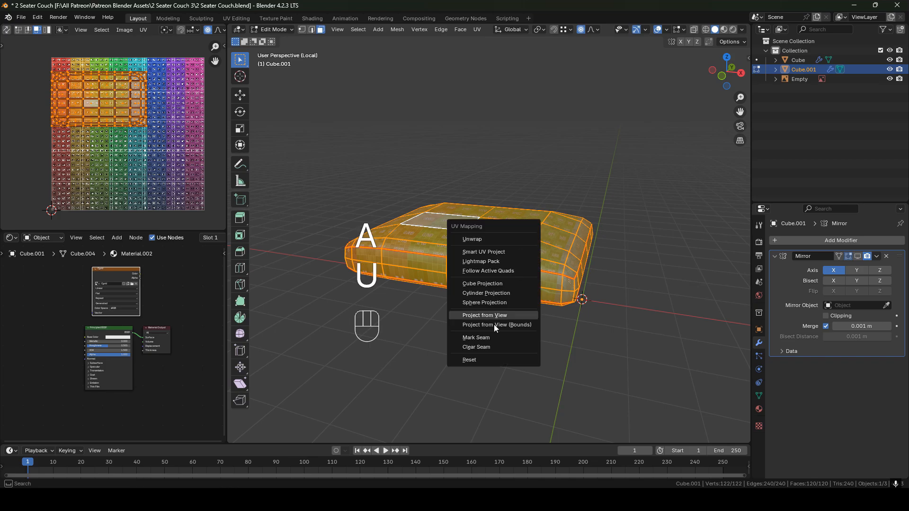
left_click(477, 360)
key("u")
left_click(440, 238)
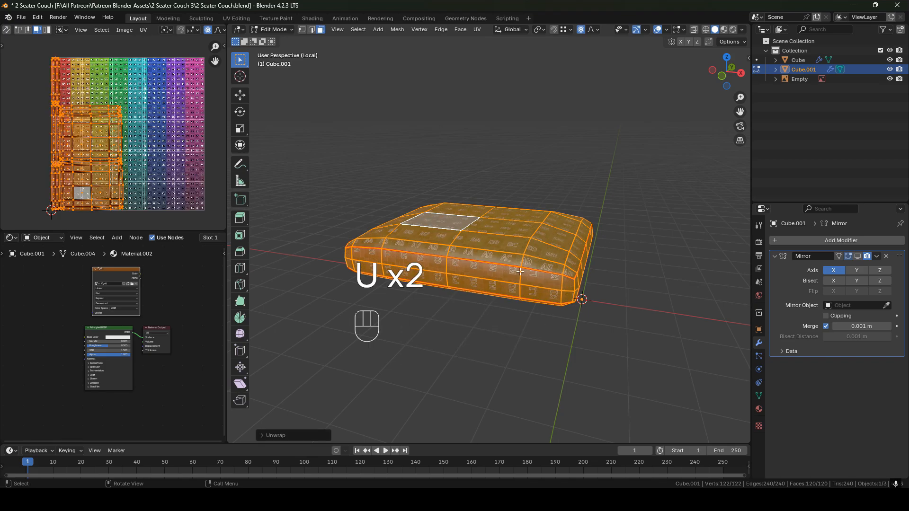
Examine the unwrapped checker texture around the cushion, both isolated and together with the whole couch.
scroll(530, 264, "up", 3)
middle_click_drag(530, 264, 539, 277)
middle_click_drag(464, 274, 389, 182)
middle_click_drag(538, 232, 559, 256)
key("Tab")
key("slash")
middle_click_drag(558, 256, 495, 178)
middle_click_drag(612, 224, 585, 221, "shift")
mouse_move(585, 221)
middle_mouse_down()
mouse_move(514, 206)
mouse_move(606, 198)
mouse_move(629, 211)
mouse_move(589, 226)
middle_mouse_up()
key("Tab")
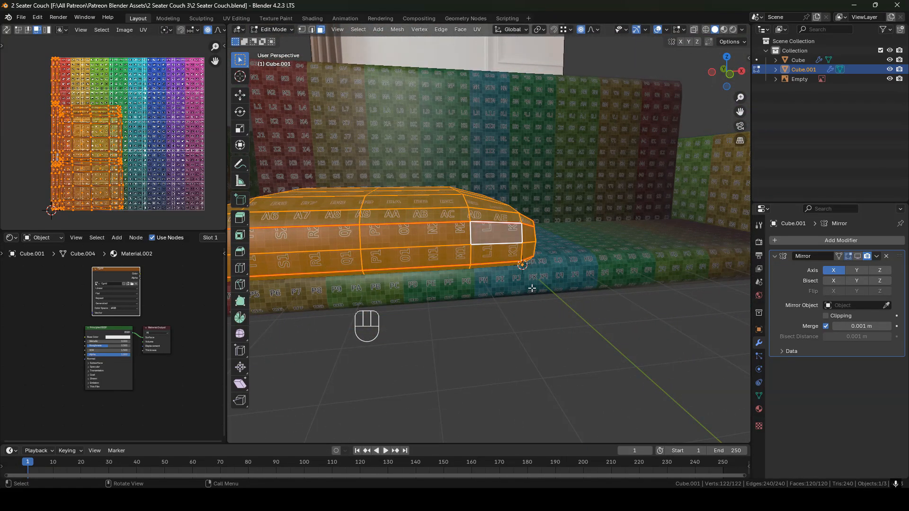
middle_click_drag(520, 285, 443, 296)
scroll(500, 267, "up", 3)
middle_click_drag(500, 267, 507, 232, "shift")
scroll(509, 241, "down", 2)
middle_click_drag(507, 232, 575, 225, "shift")
middle_click_drag(535, 224, 506, 231, "shift")
middle_click_drag(505, 231, 477, 240)
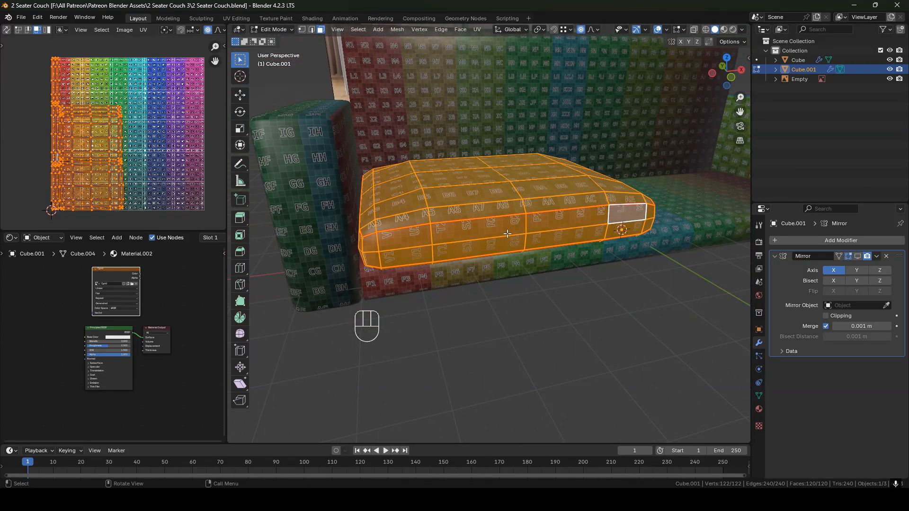
Select the faces of the cushion's side band enclosed by the seams.
scroll(472, 251, "up", 3)
middle_click_drag(540, 241, 492, 252)
middle_click_drag(571, 228, 404, 229, "shift")
key("3")
left_click(538, 233)
key("l")
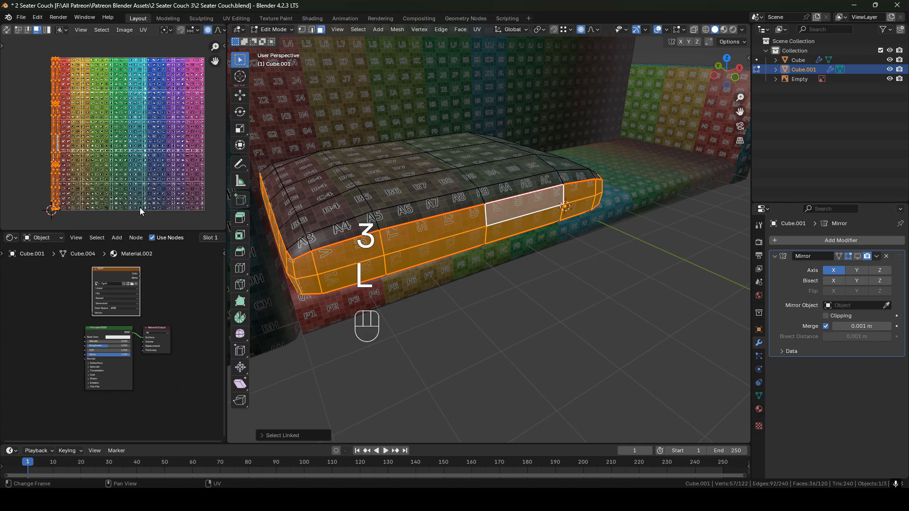
Try to rotate the side band's UV island by 90 degrees.
key("r")
key("9")
key("0")
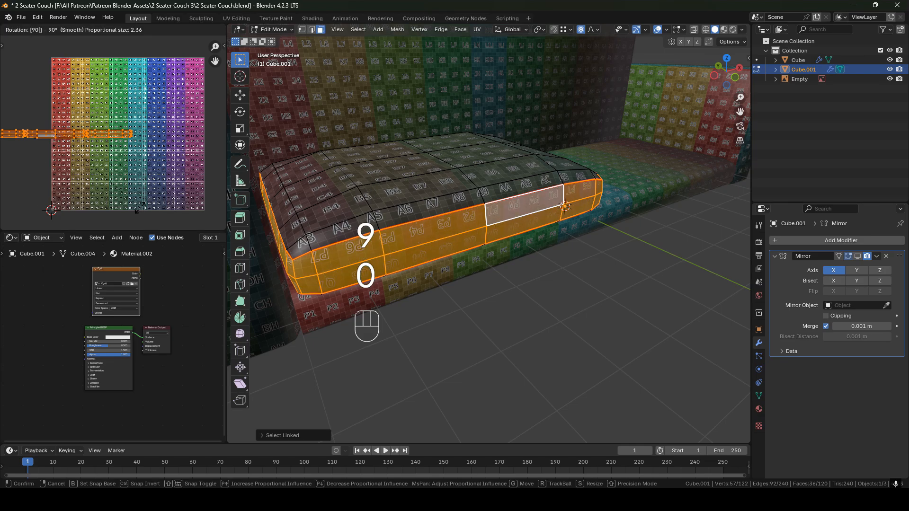
key("Return")
Rotate the side band's UV island by 90 degrees in the direction that makes the checker letters read upright.
key("r")
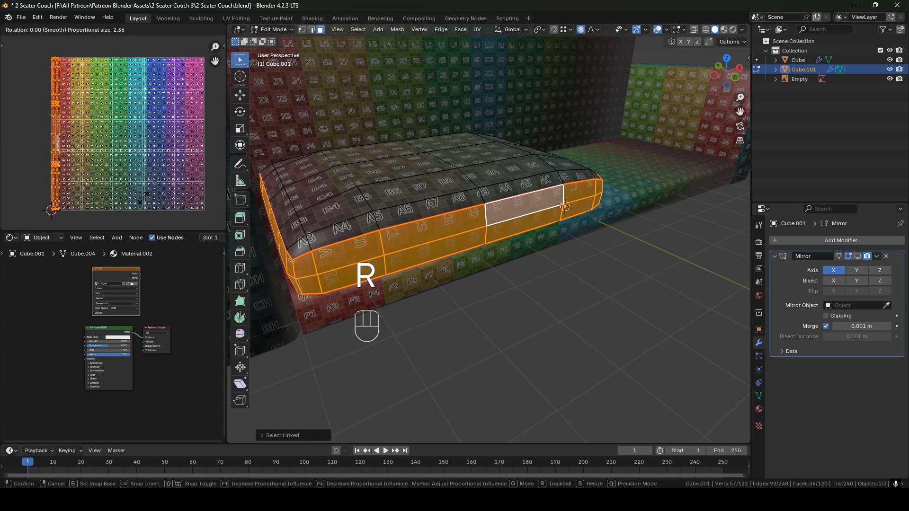
key("9")
key("0")
left_click(126, 206)
Examine the checker texture's direction and scale on the cushion's sides against the rest of the couch.
scroll(630, 214, "up", 2)
middle_click_drag(634, 216, 420, 185)
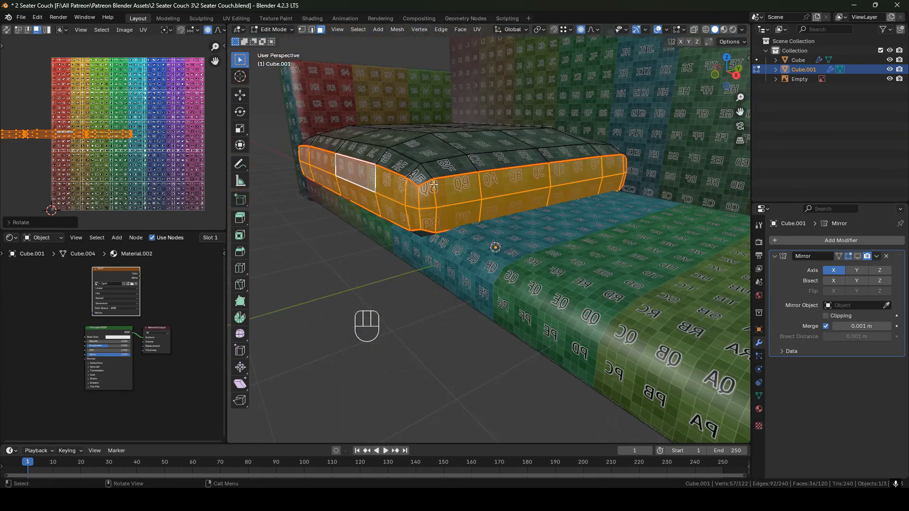
middle_click_drag(525, 185, 511, 171)
middle_click_drag(303, 228, 548, 260, "shift")
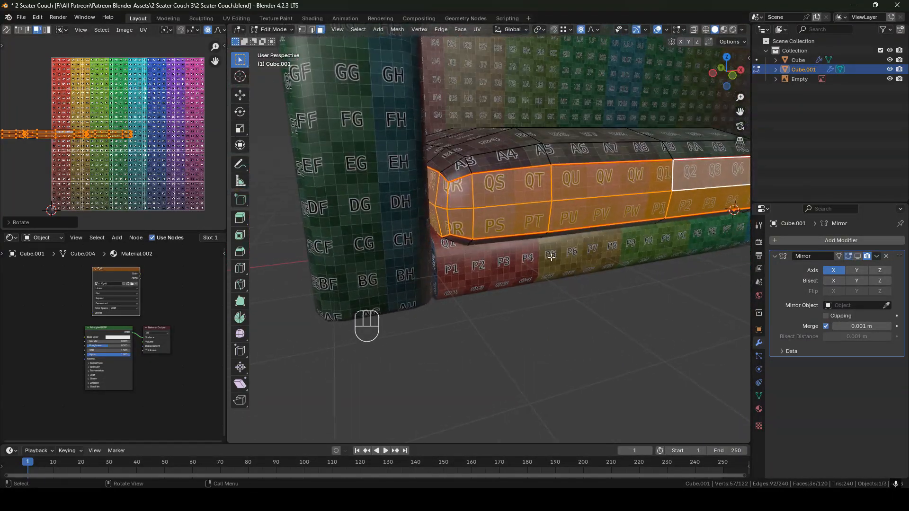
scroll(611, 201, "down", 2)
middle_click_drag(617, 197, 475, 254, "shift")
middle_click_drag(579, 240, 443, 238, "shift")
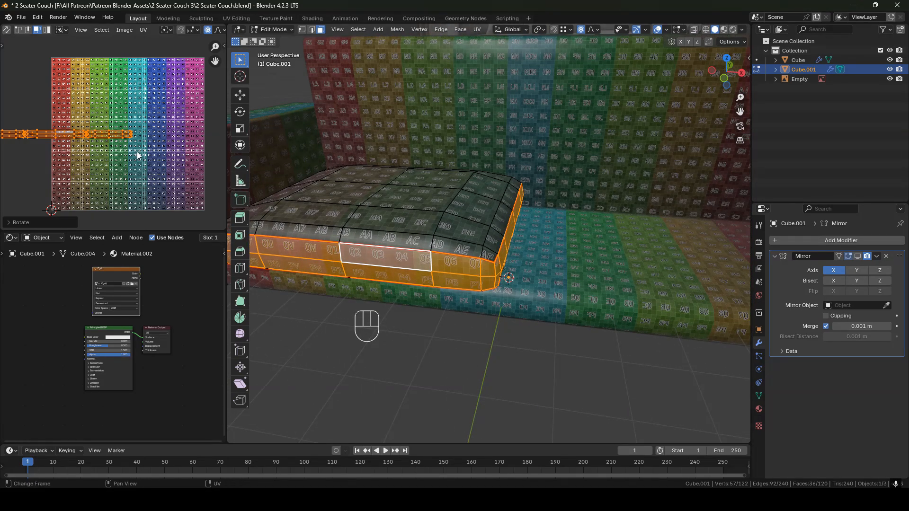
middle_click_drag(379, 247, 572, 214, "shift")
scroll(493, 216, "up", 3)
middle_click_drag(456, 223, 475, 210)
middle_click_drag(427, 227, 548, 273)
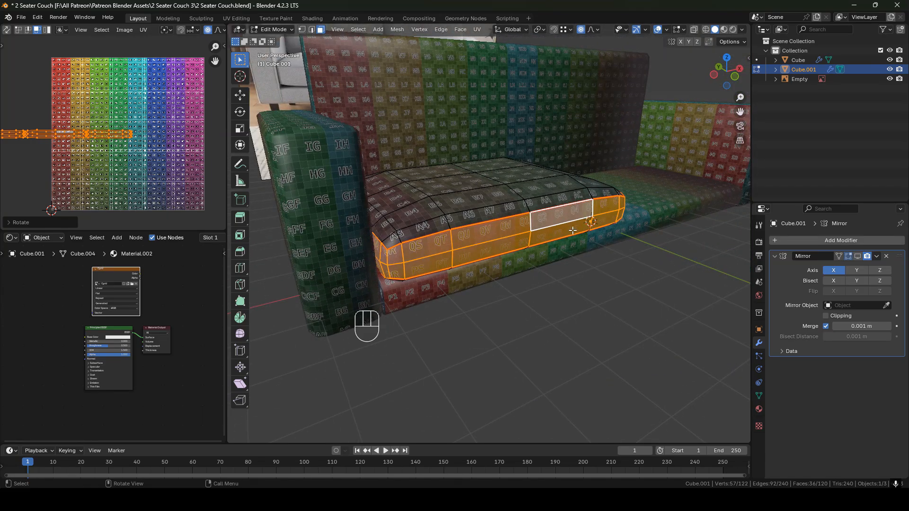
middle_click_drag(616, 224, 503, 230, "shift")
scroll(537, 226, "down", 1)
middle_click_drag(503, 229, 516, 240, "shift")
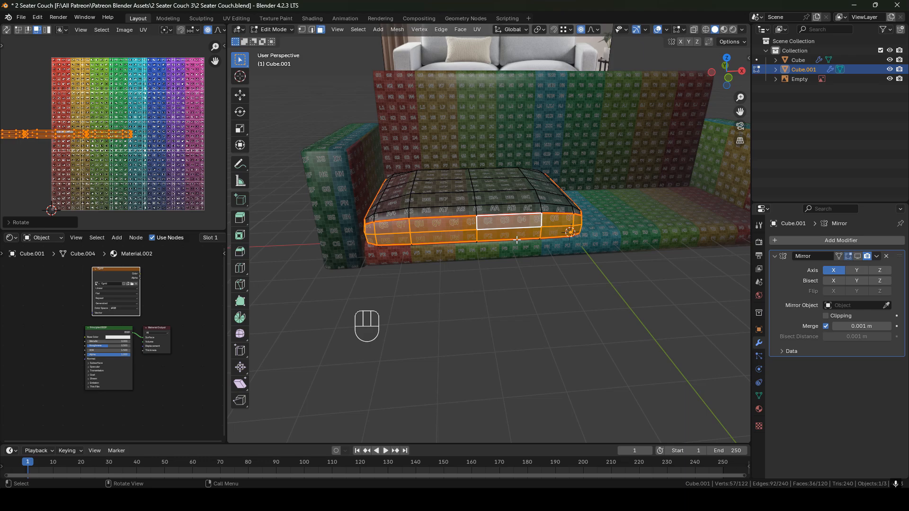
scroll(487, 240, "up", 3)
middle_click_drag(490, 240, 567, 242, "shift")
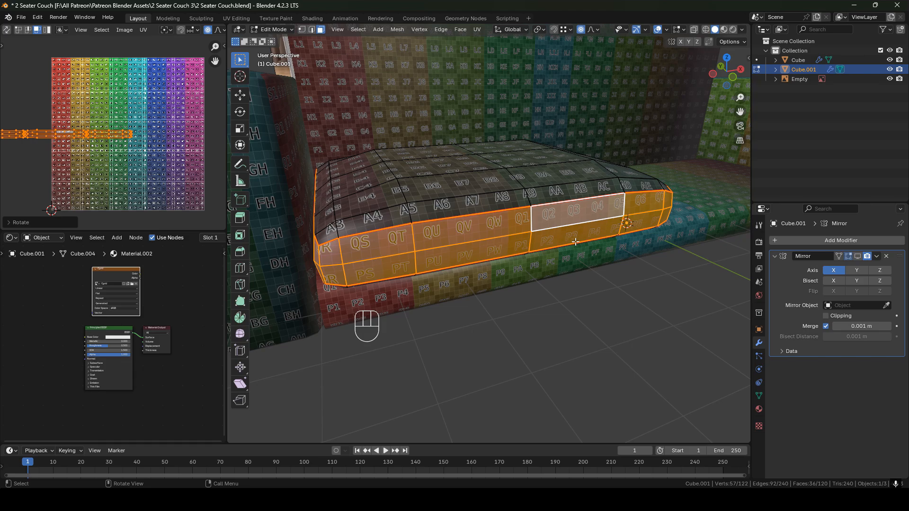
middle_click_drag(576, 242, 576, 242)
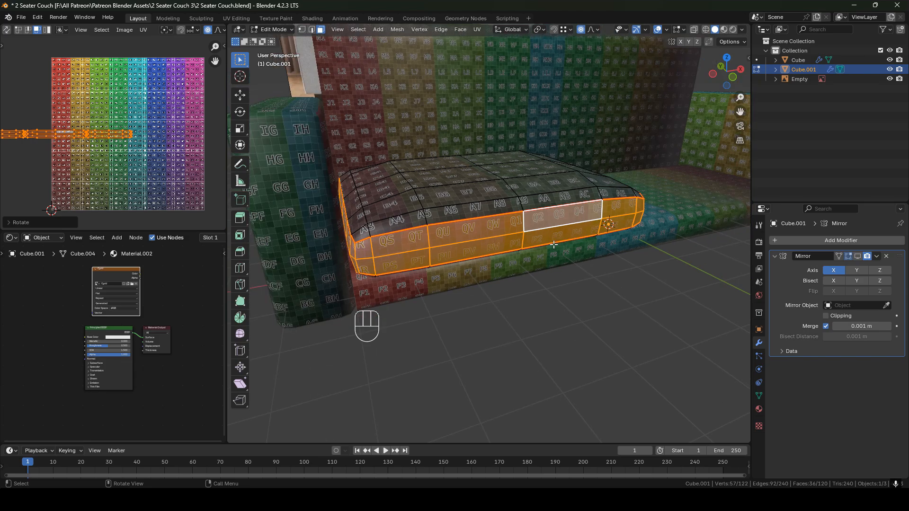
scroll(556, 245, "down", 1)
scroll(535, 246, "down", 1)
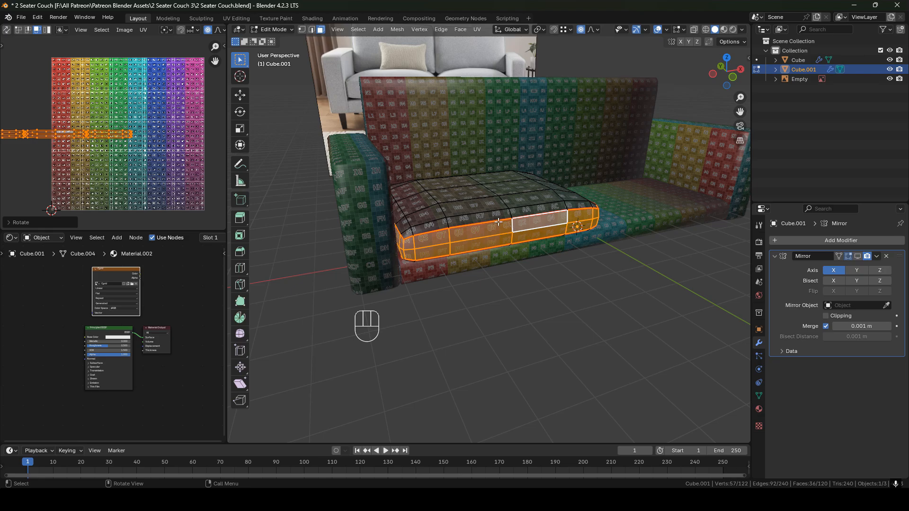
Select the entire cushion mesh and pack its UV islands into a single tile with UVPackmaster3.
key("l")
key("2")
key("l")
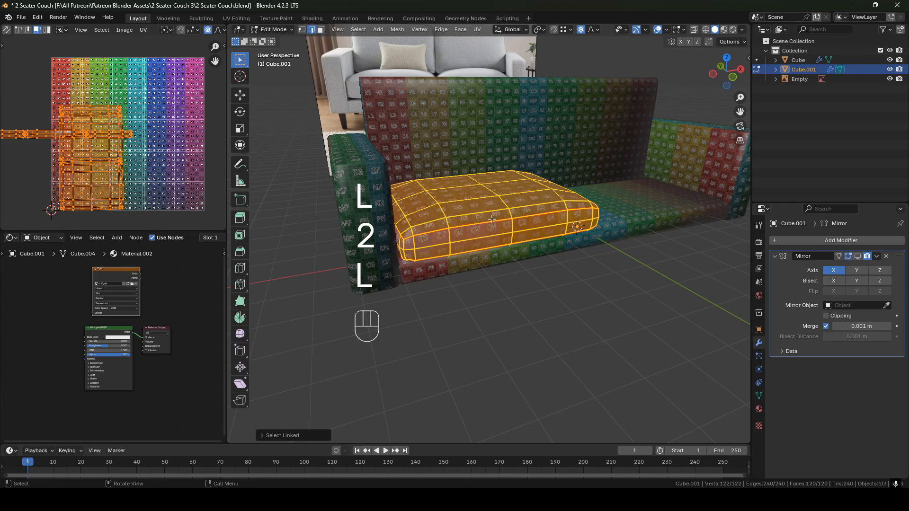
key("n")
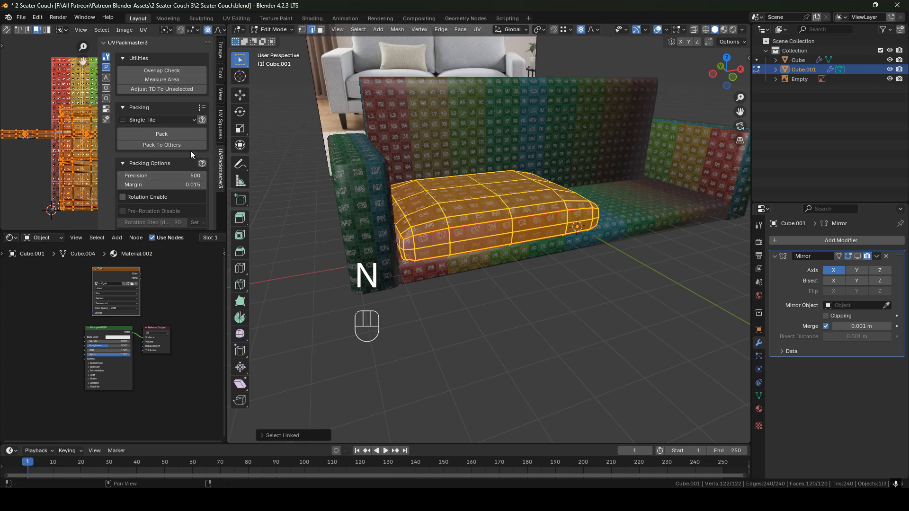
left_click(159, 134)
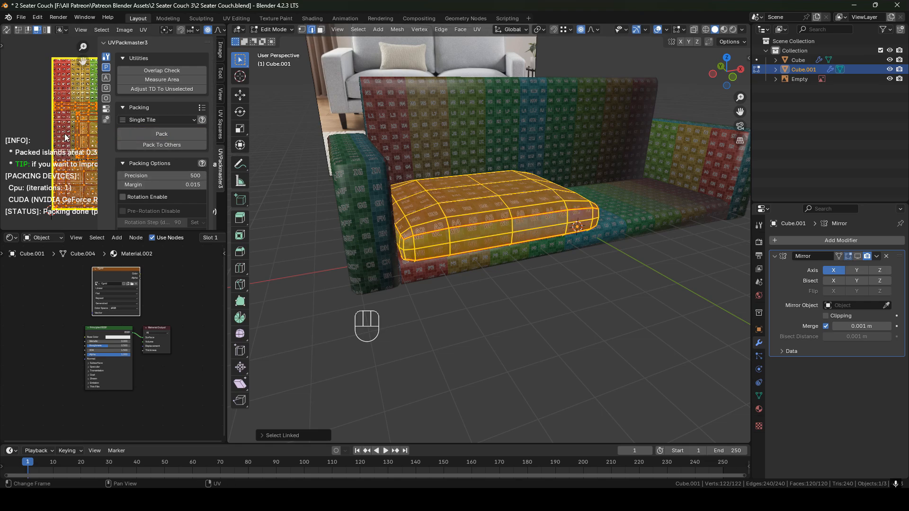
key("n")
Examine the packed UV layout and the checker texture on the cushion in edit and object mode.
scroll(479, 236, "up", 2)
middle_click_drag(479, 236, 443, 227)
middle_click_drag(682, 244, 533, 214, "shift")
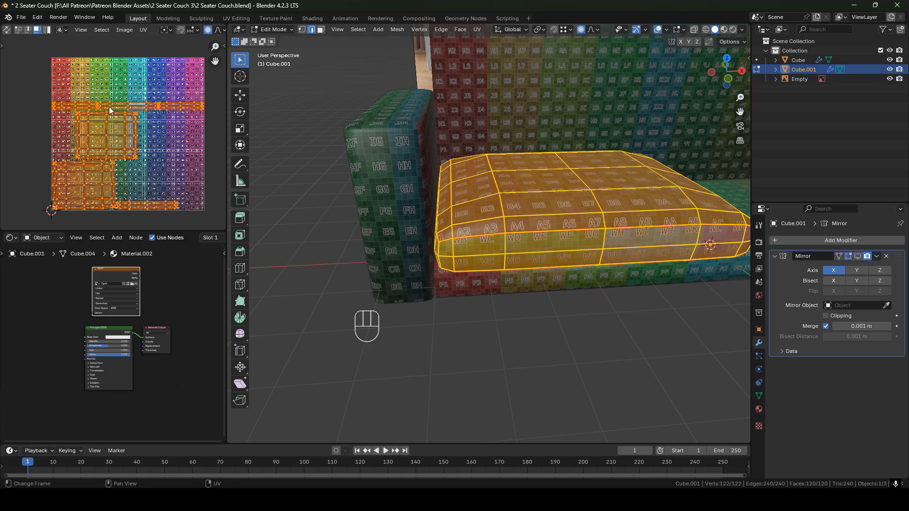
key("g")
right_click(168, 112)
middle_click_drag(606, 243, 616, 225)
mouse_move(488, 253)
middle_mouse_down()
mouse_move(492, 217)
mouse_move(514, 237)
mouse_move(569, 232)
mouse_move(506, 226)
mouse_move(534, 233)
mouse_move(585, 206)
mouse_move(535, 256)
mouse_move(500, 247)
middle_mouse_up()
scroll(534, 233, "down", 2)
middle_click_drag(540, 247, 531, 221, "shift")
key("Tab")
scroll(530, 221, "down", 2)
middle_click_drag(530, 220, 573, 205, "shift")
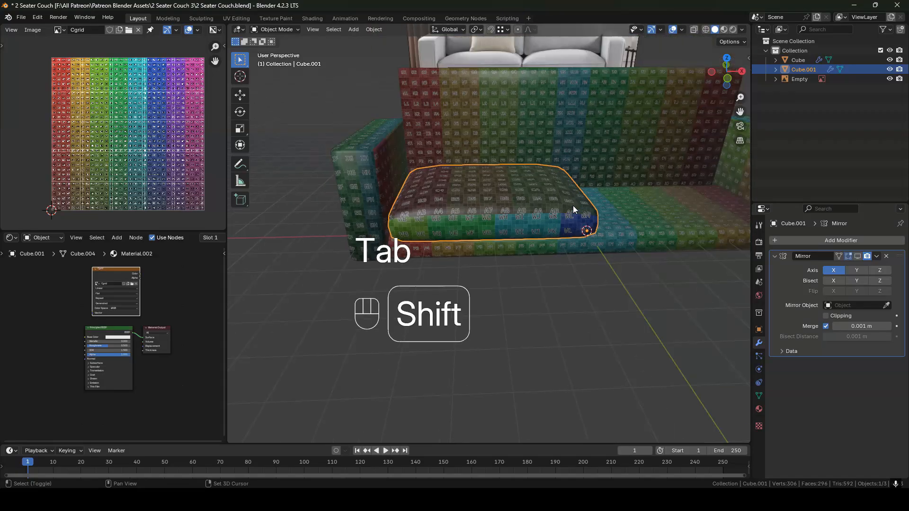
middle_click_drag(542, 239, 481, 255, "shift")
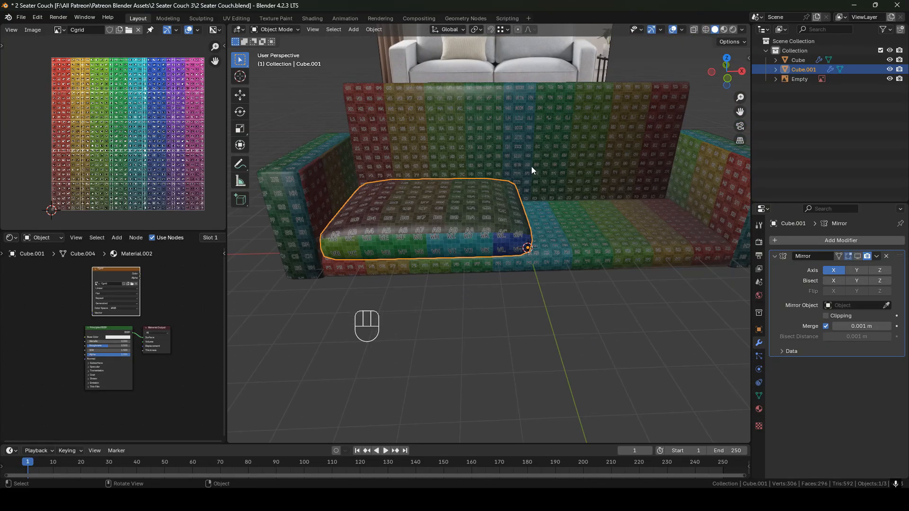
middle_click_drag(456, 215, 473, 234)
key("Tab")
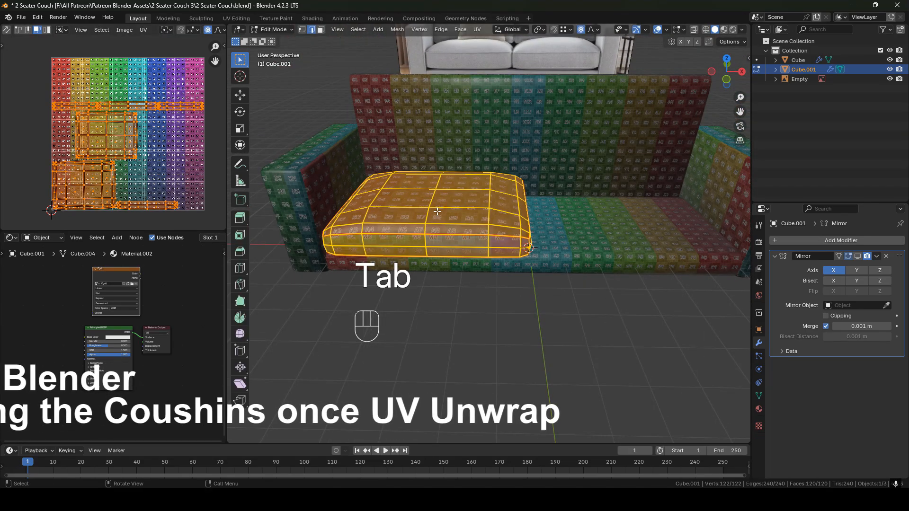
scroll(153, 134, "up", 2)
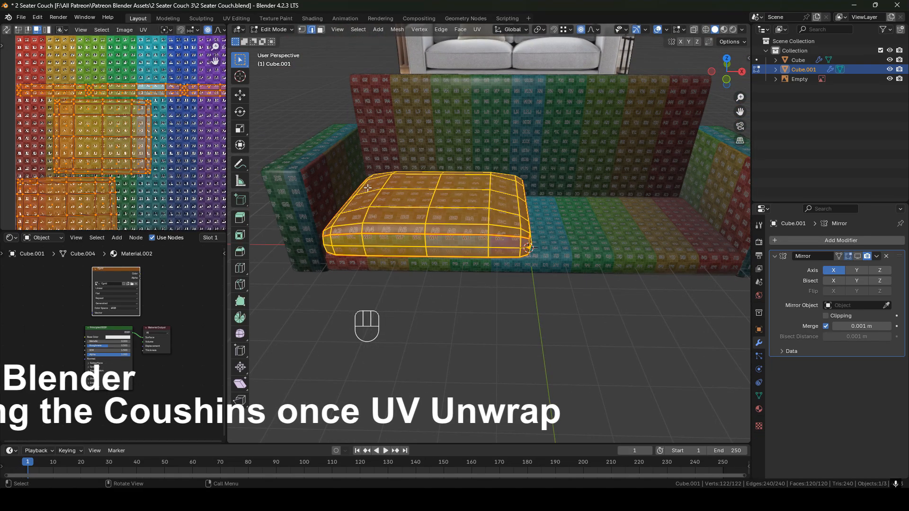
key("Tab")
middle_click_drag(484, 217, 437, 197, "shift")
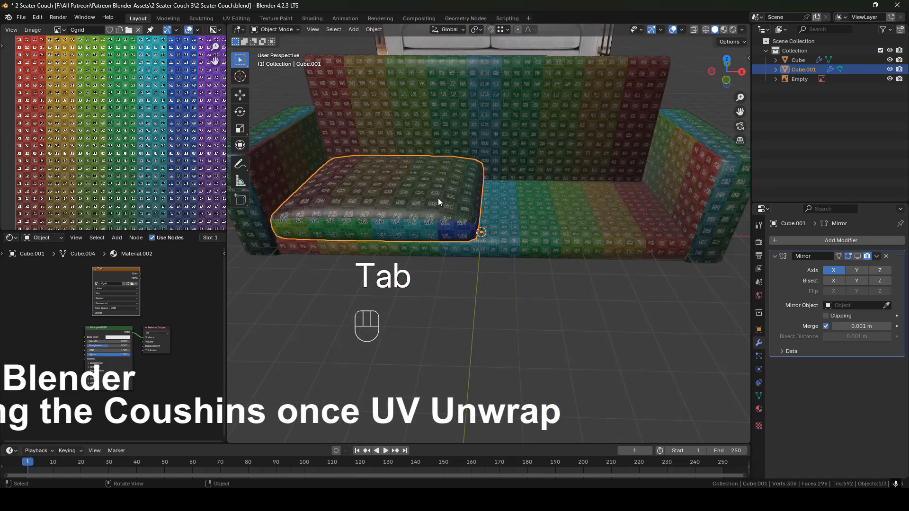
Turn on the mirror modifier's viewport display and inspect the gap between the two cushions.
left_click(857, 256)
middle_click_drag(634, 209, 556, 220, "shift")
middle_click_drag(557, 220, 546, 194)
scroll(545, 232, "up", 3)
middle_click_drag(544, 236, 526, 226)
scroll(515, 229, "up", 2)
scroll(526, 226, "down", 2)
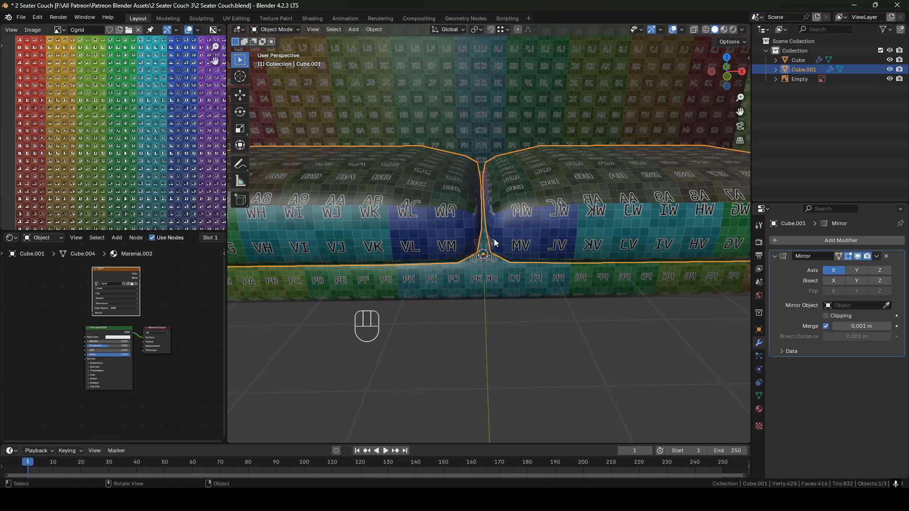
Edit the cushion in face mode and turn off proportional editing.
key("Tab")
key("3")
scroll(473, 217, "up", 3)
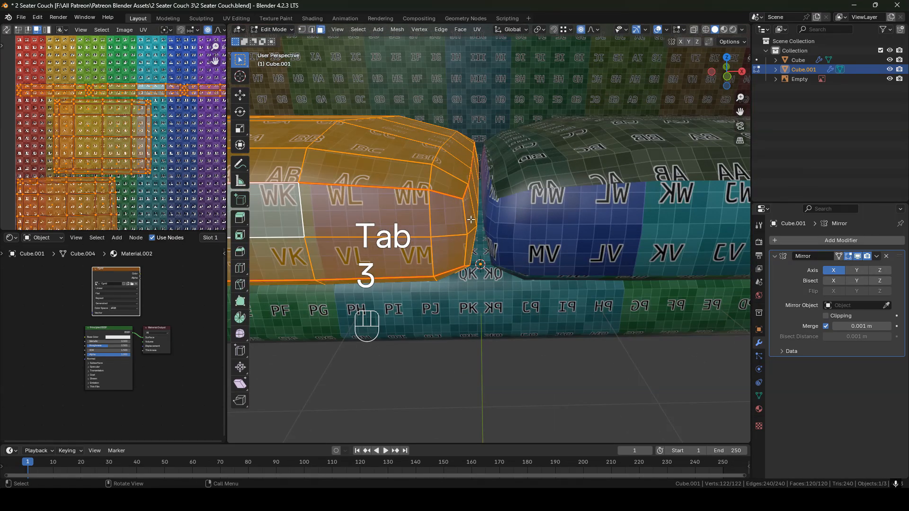
scroll(472, 218, "down", 5)
middle_click_drag(473, 217, 576, 207, "shift")
scroll(646, 218, "up", 2)
middle_click_drag(576, 206, 499, 234)
scroll(594, 189, "down", 1)
key("s")
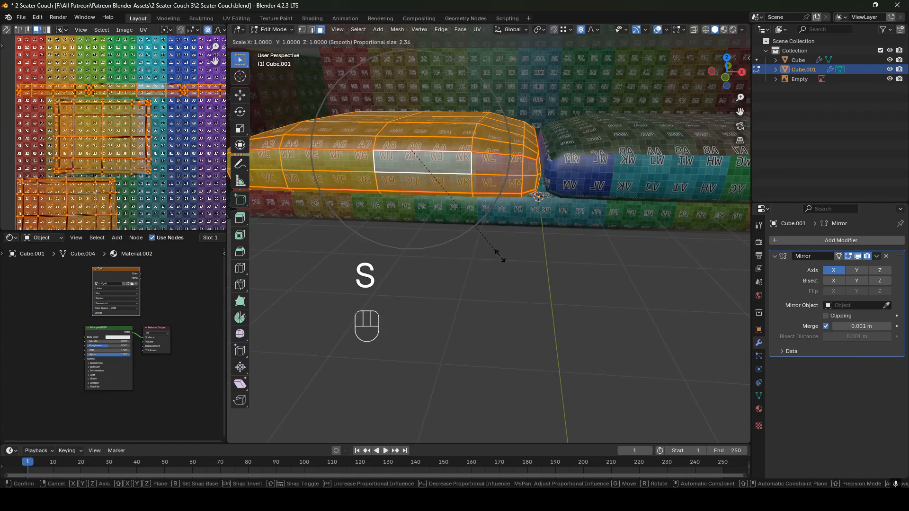
right_click(500, 256)
left_click(581, 29)
Scale the cushion along the X axis by about 1.012 to narrow the gap at the couch's centre.
middle_click_drag(526, 168, 476, 197)
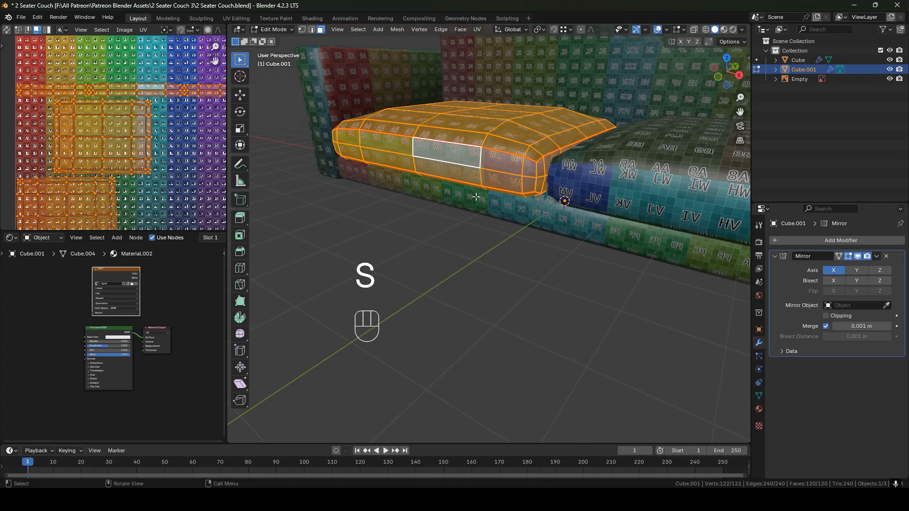
middle_click_drag(468, 228, 508, 228)
key("s")
key("x")
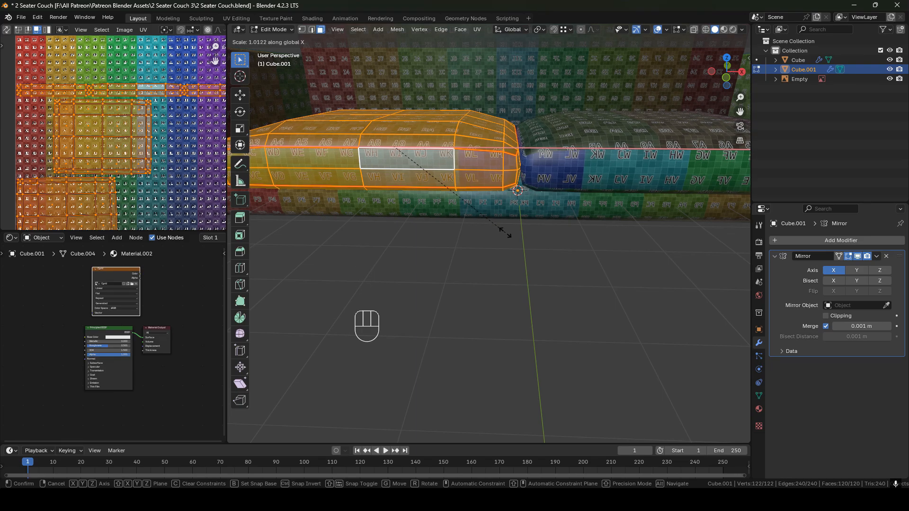
left_click(505, 233)
Scale the cushion slightly again along the X axis to fine-tune where it meets its mirrored copy.
middle_click_drag(505, 233, 611, 222)
scroll(497, 232, "up", 3)
middle_click_drag(663, 165, 514, 248, "shift")
key("s")
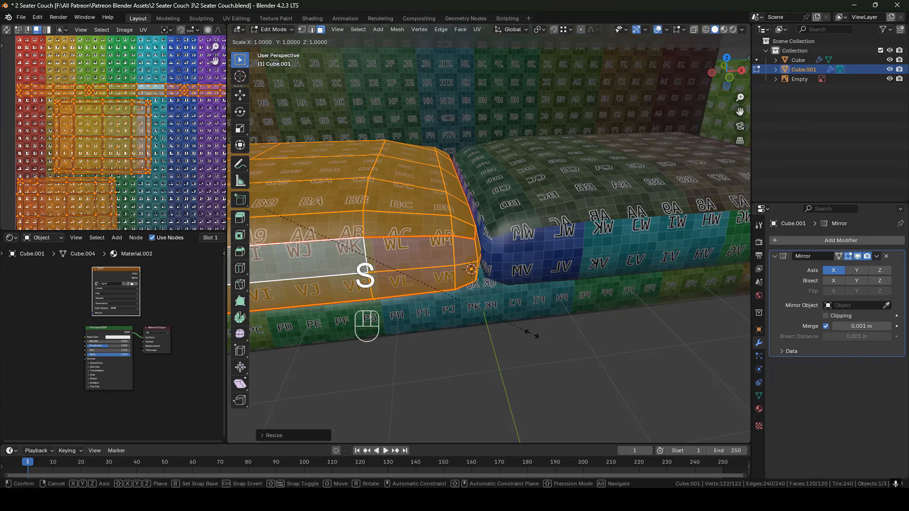
key("x")
left_click(539, 350)
Examine the two mirrored cushions on the couch and the cushion's UV layout.
middle_click_drag(539, 351, 512, 293)
scroll(512, 293, "down", 6)
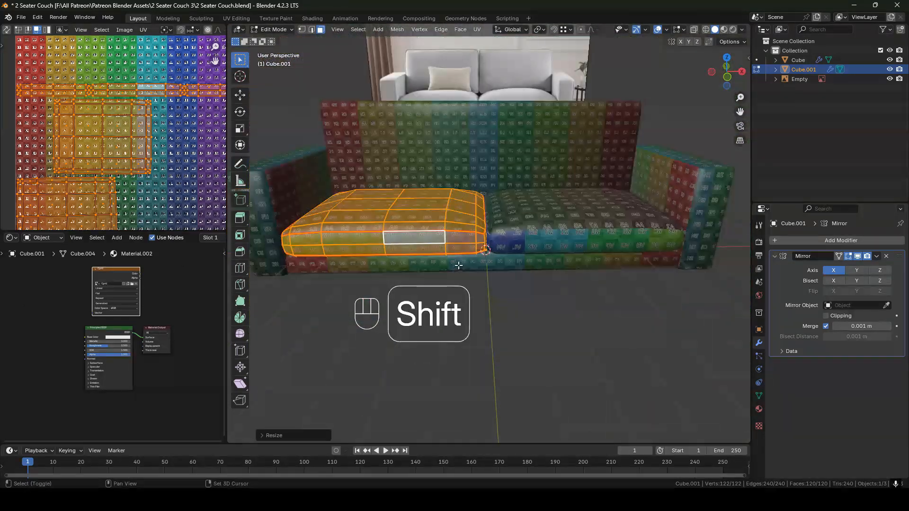
middle_click_drag(458, 264, 559, 247, "shift")
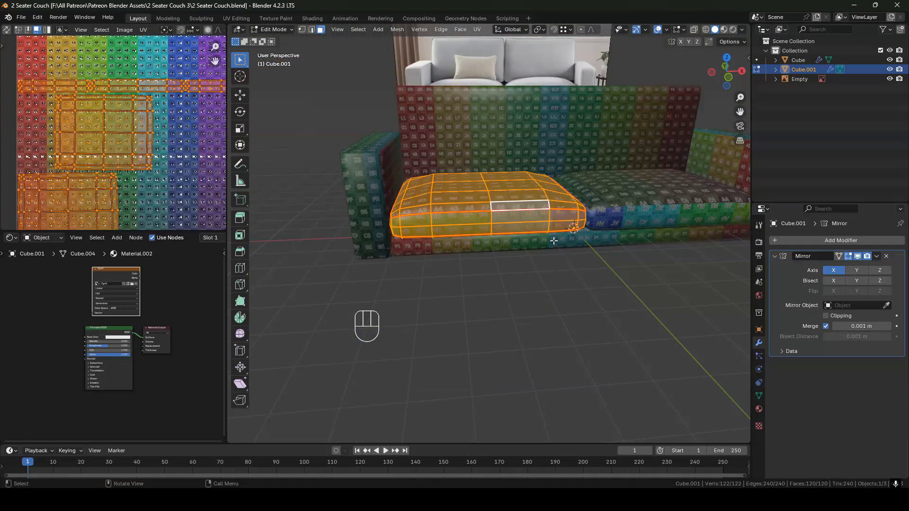
scroll(554, 241, "up", 2)
middle_click_drag(554, 241, 457, 266, "shift")
scroll(456, 266, "up", 1)
middle_click_drag(494, 229, 562, 224)
scroll(131, 118, "down", 3)
middle_click_drag(153, 142, 149, 131)
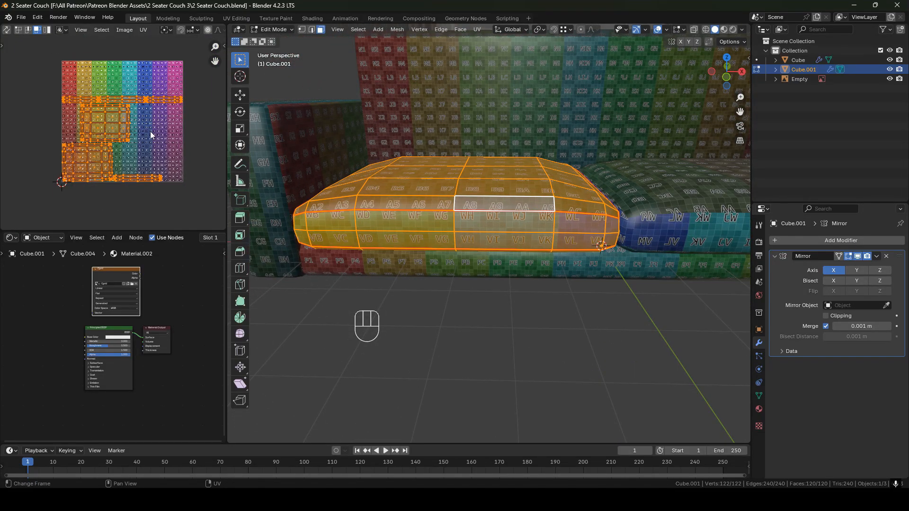
scroll(133, 113, "up", 1)
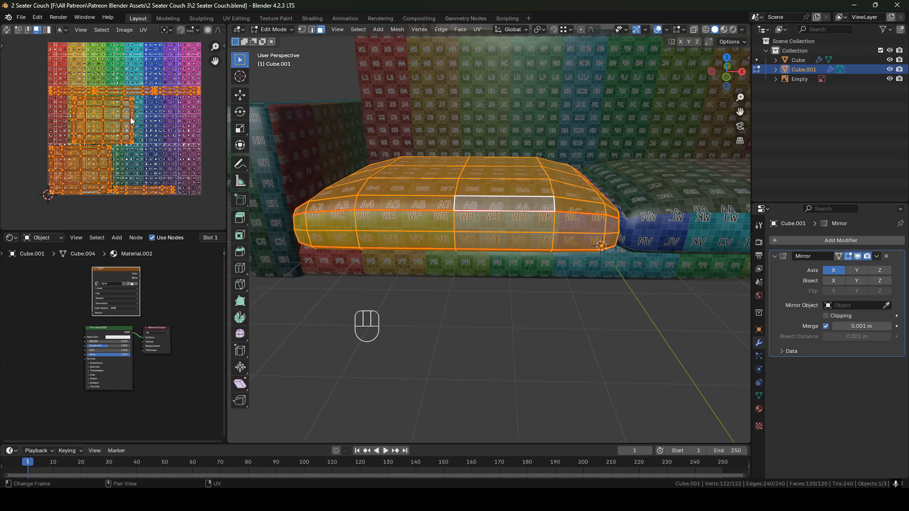
Mark seams along the vertical edges at both front corners of the seat cushion.
scroll(130, 118, "down", 1)
scroll(504, 226, "up", 2)
middle_click_drag(608, 230, 485, 222, "shift")
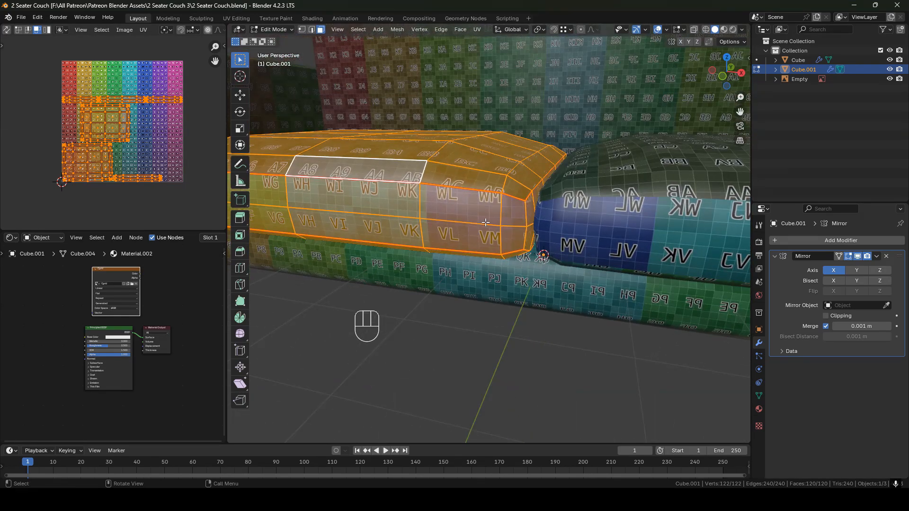
key("2")
left_click(524, 230)
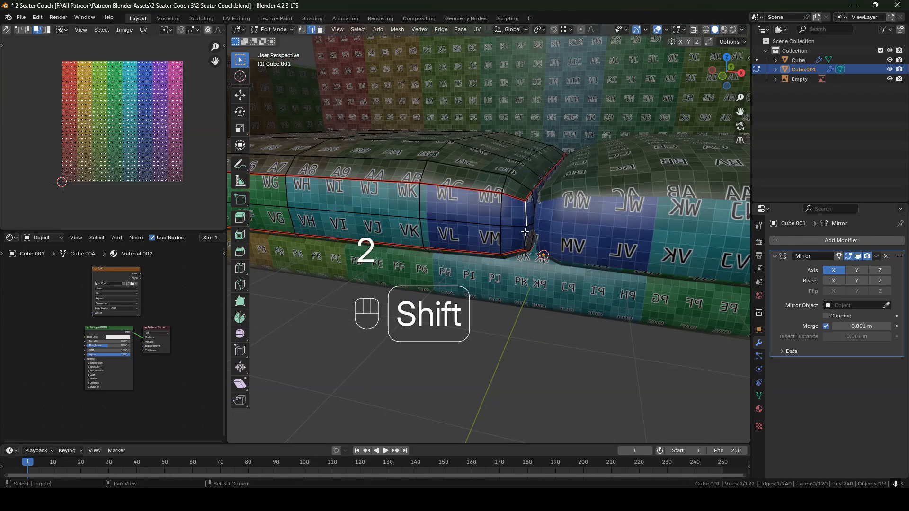
middle_click_drag(412, 207, 658, 218, "shift")
scroll(407, 203, "up", 2)
middle_click_drag(397, 204, 428, 204)
middle_click_drag(429, 204, 406, 197, "shift")
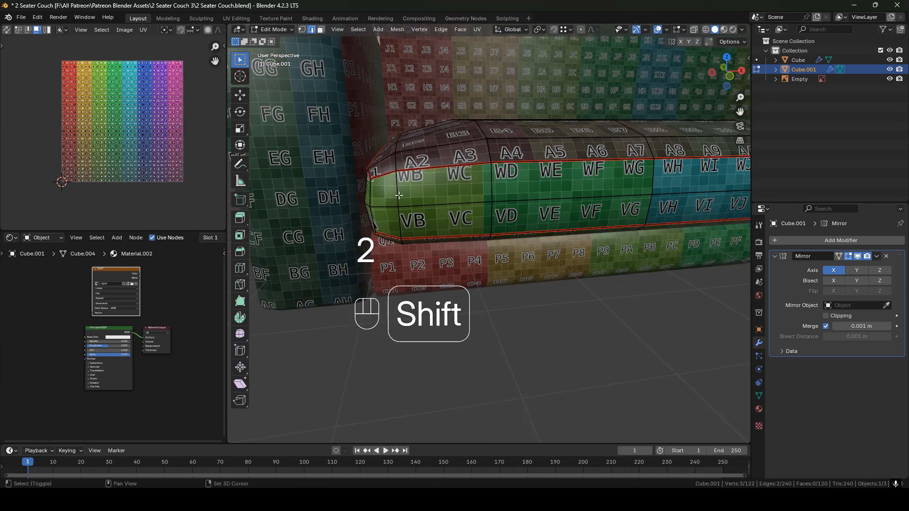
left_click(374, 213, "shift")
scroll(521, 211, "down", 2)
middle_click_drag(524, 211, 476, 204, "shift")
right_click(476, 205)
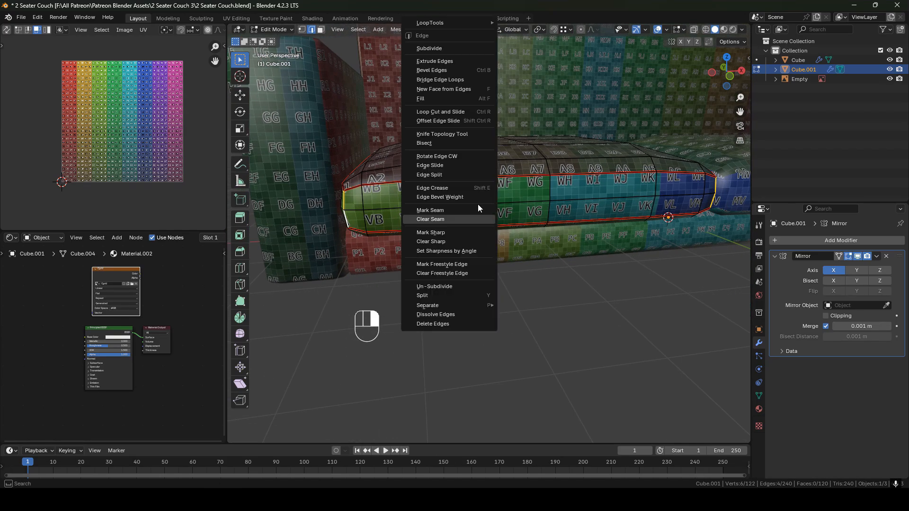
left_click(435, 210)
Select all of the cushion's faces, reset their UVs and unwrap them again along the seams.
middle_click_drag(434, 210, 515, 192)
key("3")
key("a")
middle_click_drag(494, 195, 506, 194)
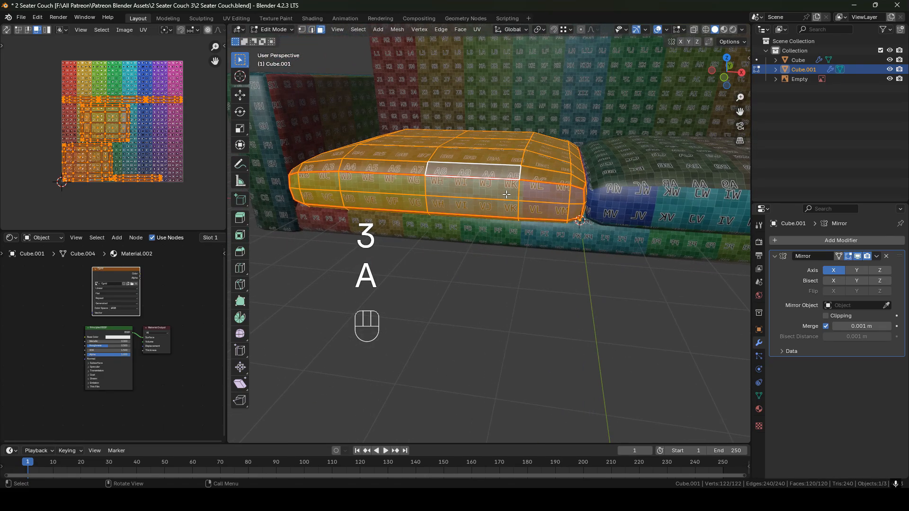
key("u")
left_click(454, 315)
key("u")
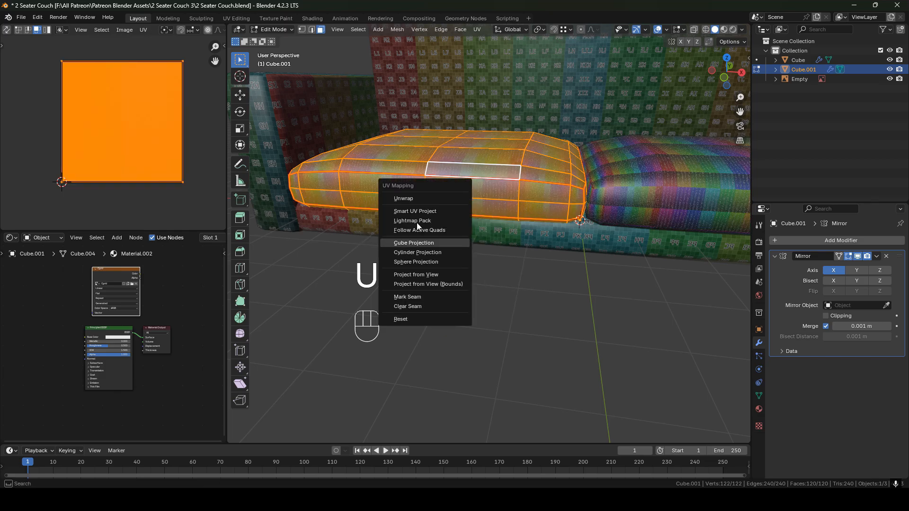
key("u")
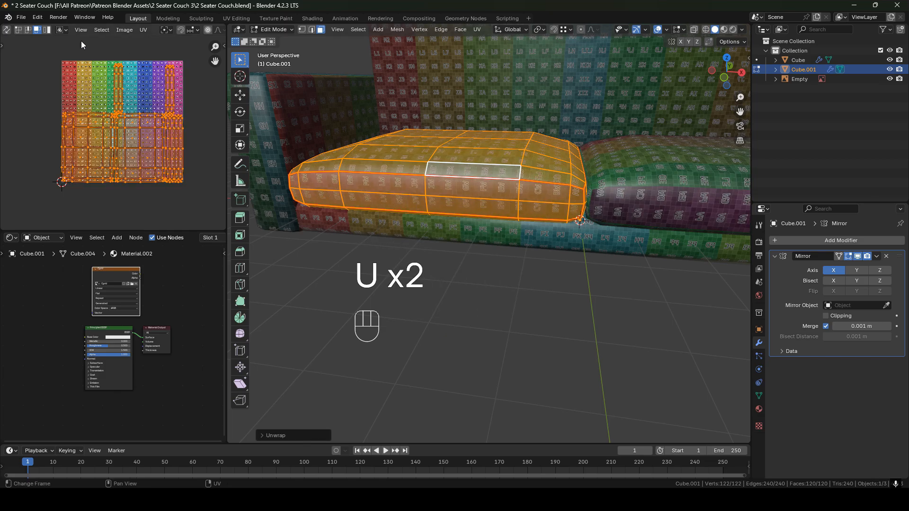
Rotate all of the cushion's UV islands by 90 degrees.
scroll(370, 190, "up", 1)
middle_click_drag(370, 190, 473, 230, "shift")
middle_click_drag(504, 190, 529, 221)
scroll(530, 192, "up", 2)
type("r")
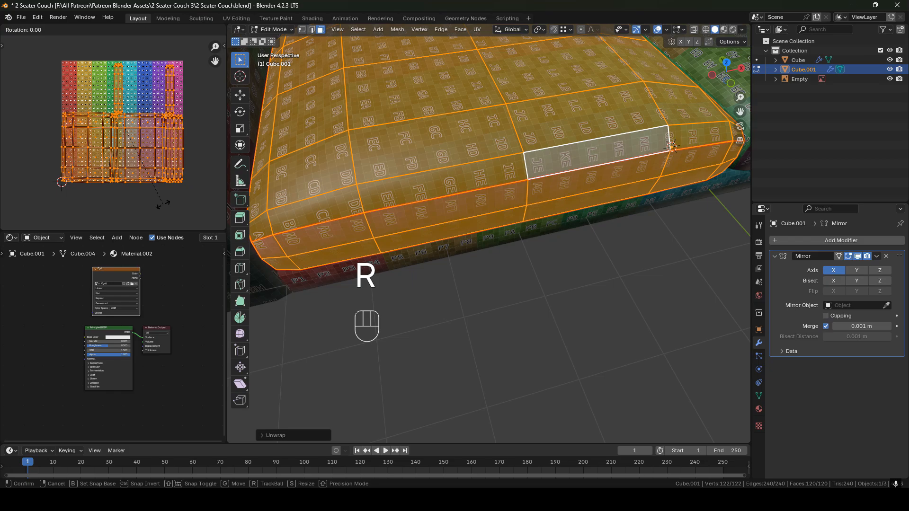
type("90")
left_click(163, 204)
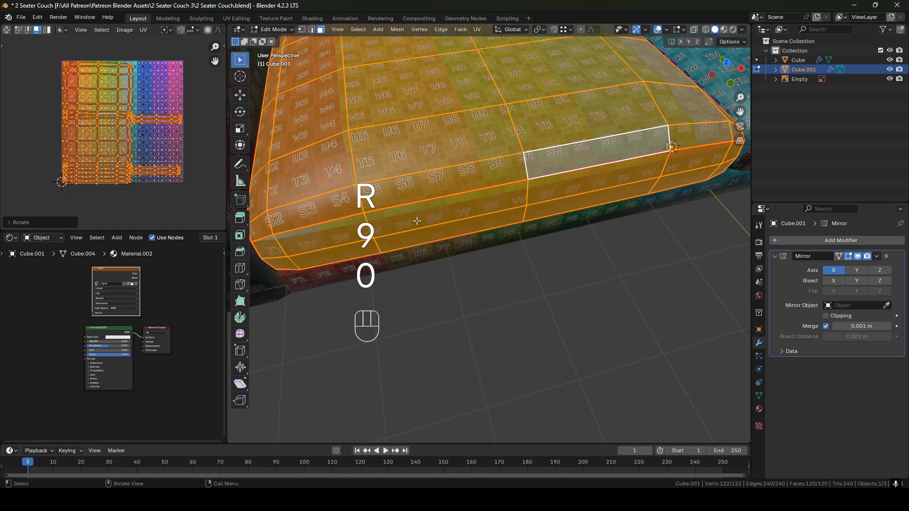
Select the linked faces of the cushion's front strip and rotate their UV island by 180 degrees.
middle_click_drag(478, 227, 481, 203)
left_click(481, 204)
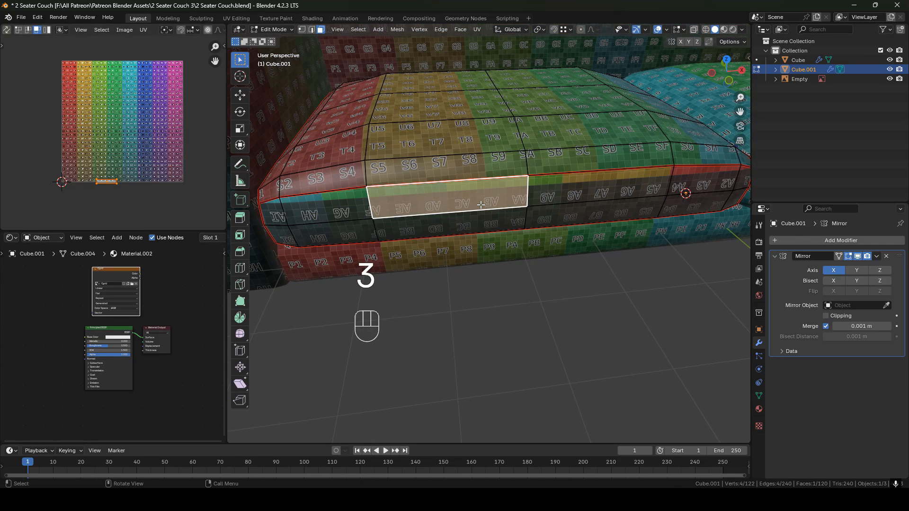
scroll(608, 198, "down", 3)
middle_click_drag(616, 202, 515, 187, "shift")
left_click(488, 191)
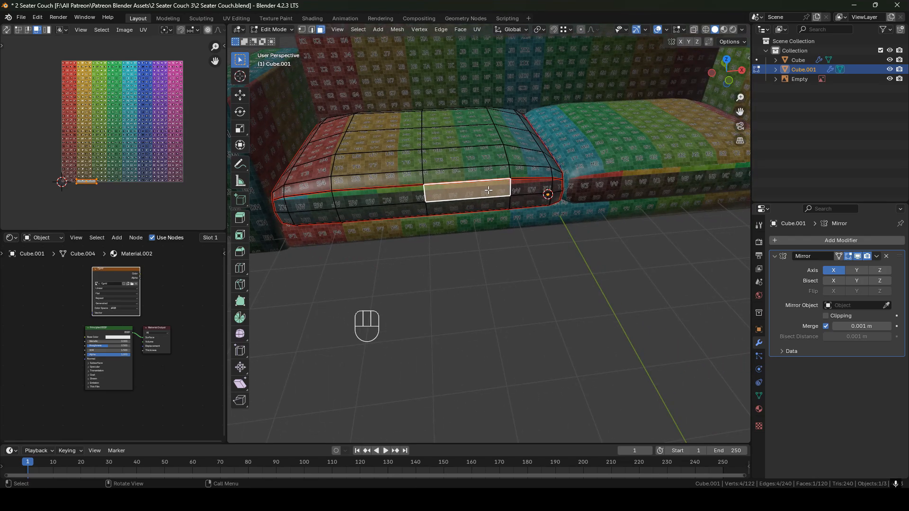
key("k")
key("l")
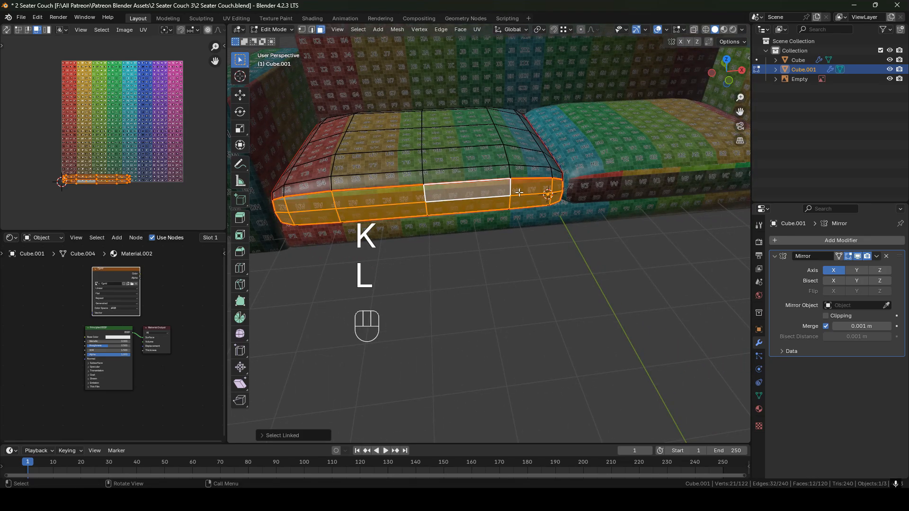
type("r180")
left_click(123, 149)
Select the whole cushion and pack its UV islands into a single tile with UVPackmaster.
scroll(461, 223, "up", 5)
middle_click_drag(526, 184, 574, 209, "shift")
left_click(626, 211)
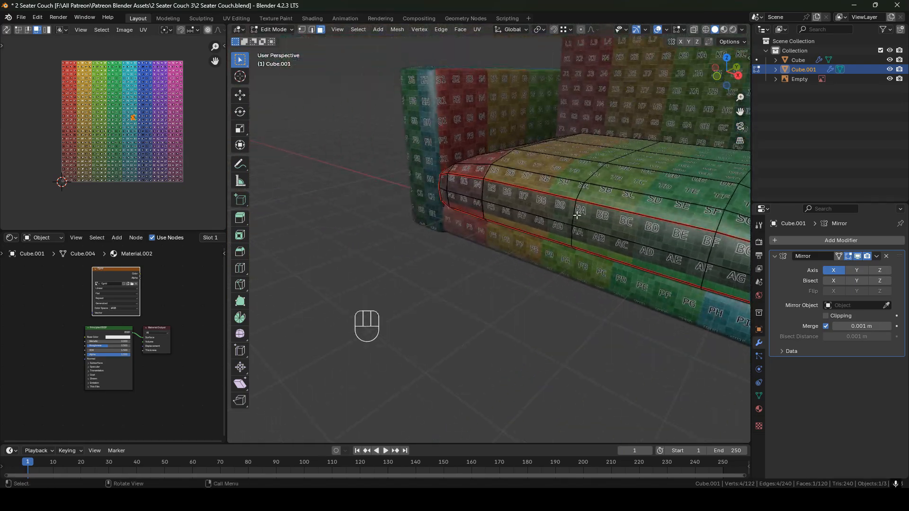
middle_click_drag(521, 201, 581, 205)
key("a")
key("n")
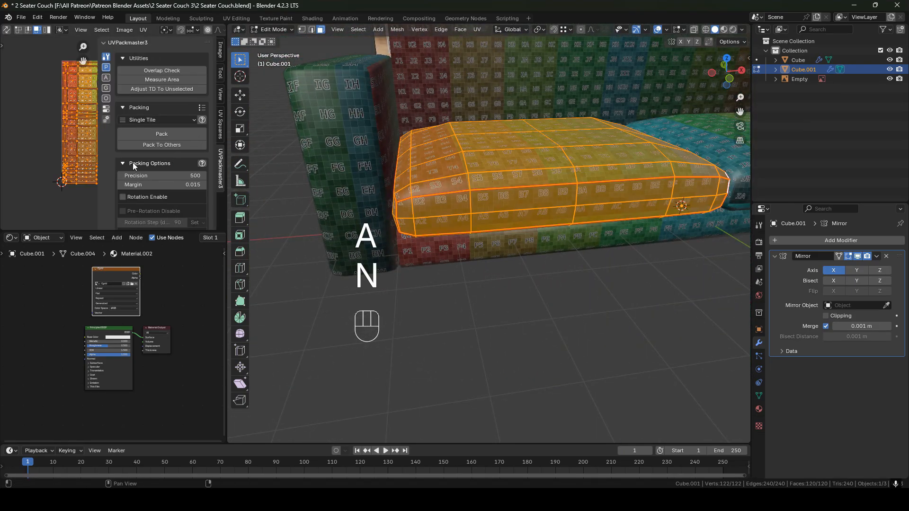
left_click(161, 134)
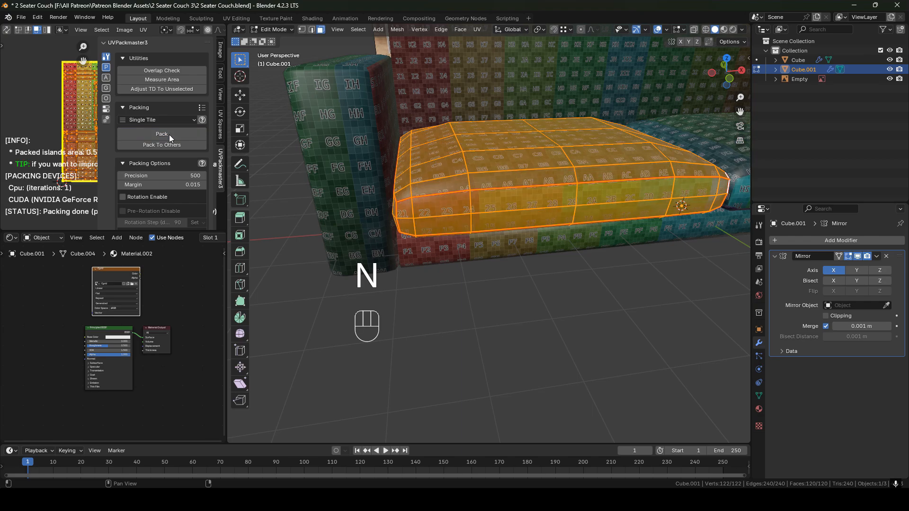
middle_click_drag(81, 126, 19, 127)
scroll(19, 127, "down", 4)
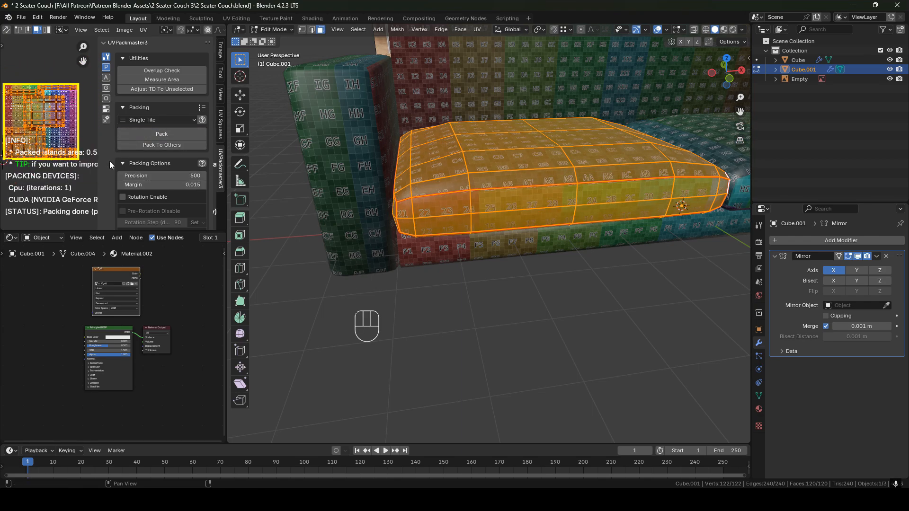
scroll(53, 132, "down", 1)
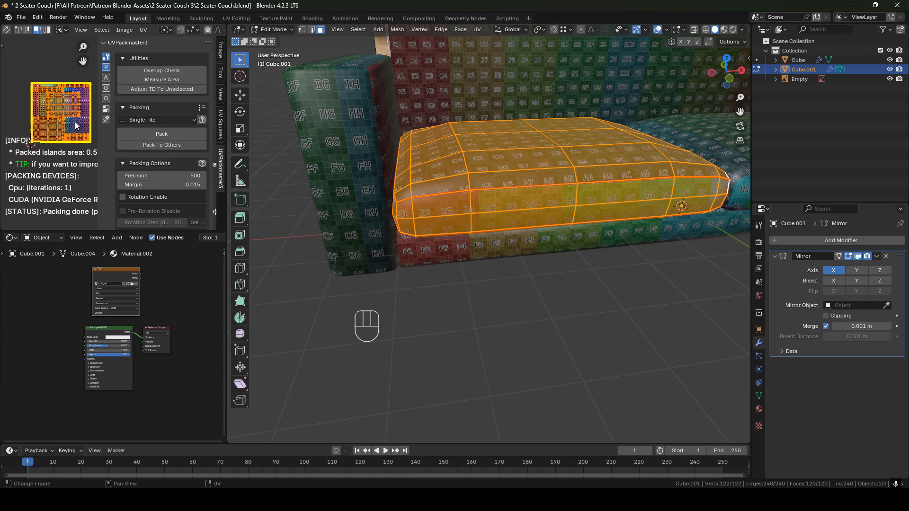
Average the scale of the cushion's packed UV islands.
key("n")
scroll(138, 133, "up", 3)
scroll(139, 133, "up", 1)
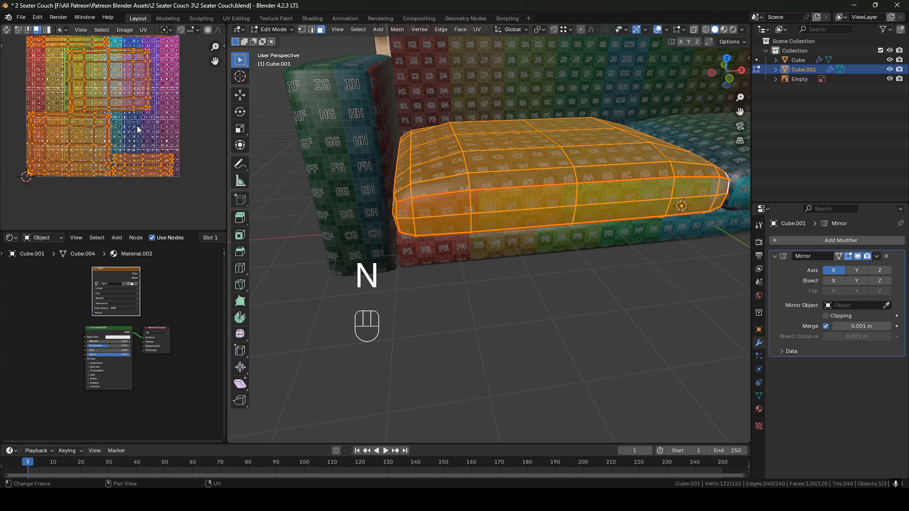
middle_click_drag(145, 148, 145, 175)
left_click(143, 30)
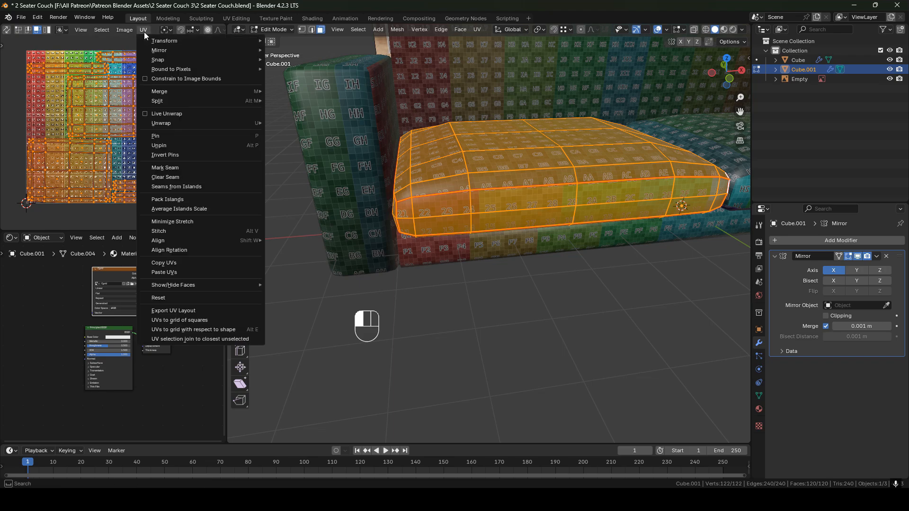
left_click(159, 211)
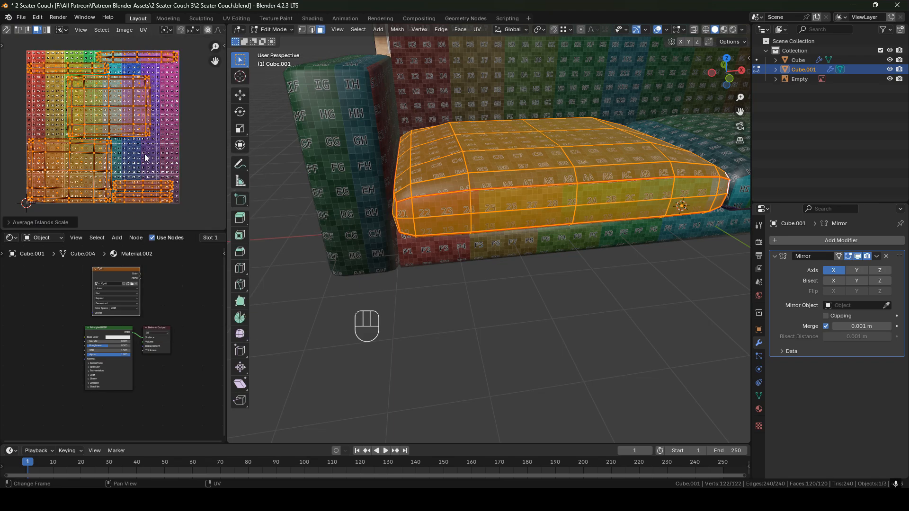
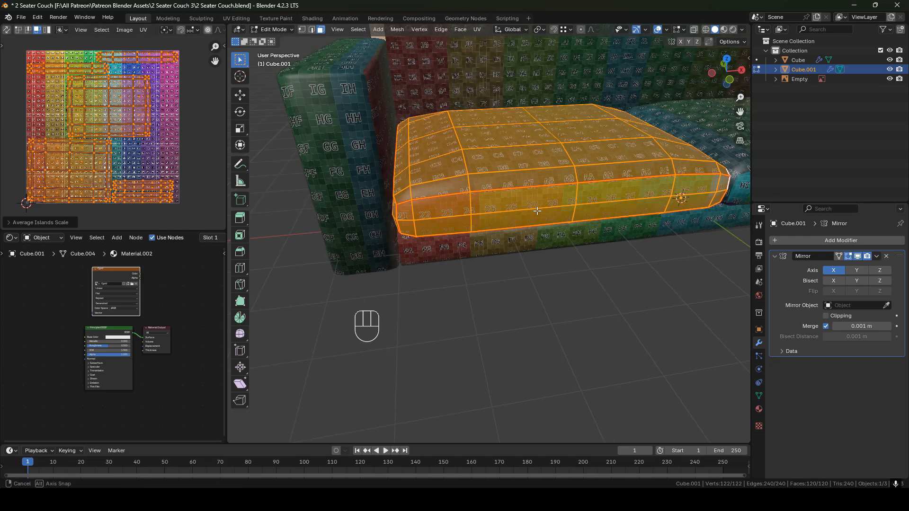
Examine the texture on the cushion's front and review the UVPackmaster packing options.
middle_click_drag(590, 212, 469, 217, "shift")
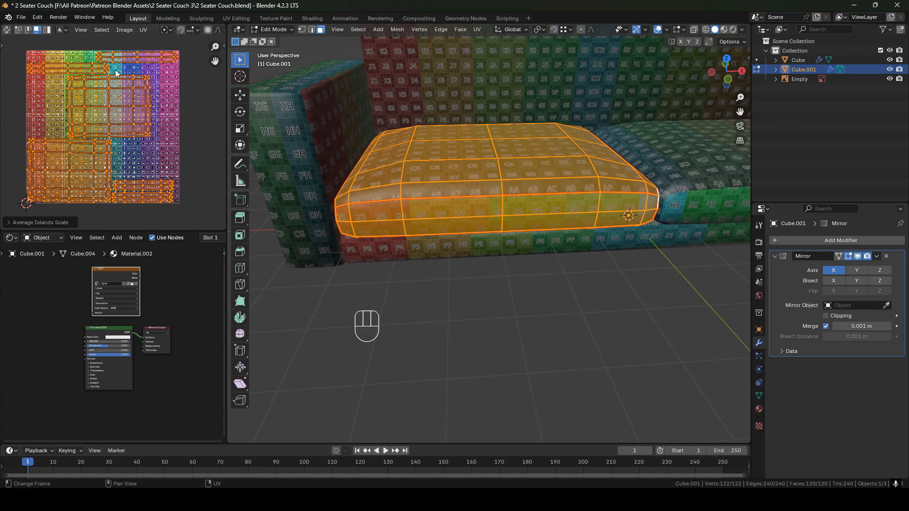
key("n")
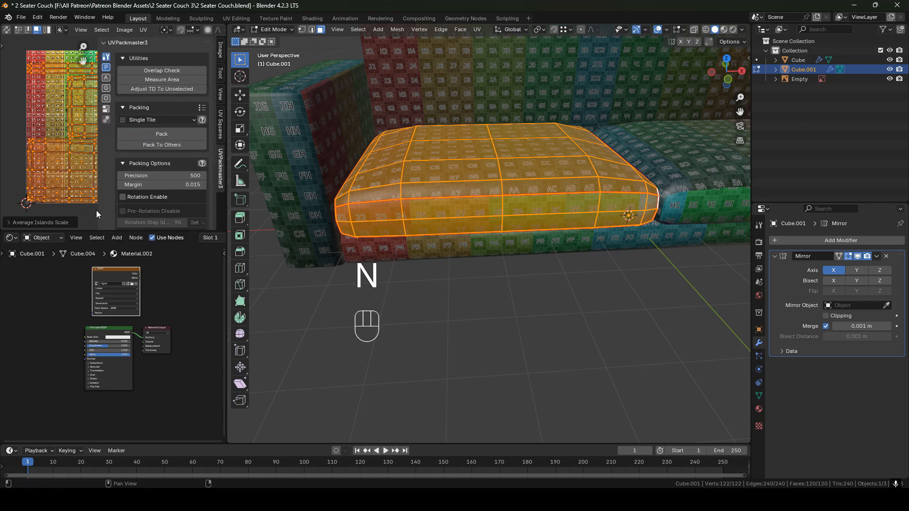
scroll(76, 183, "down", 2)
scroll(149, 202, "down", 1)
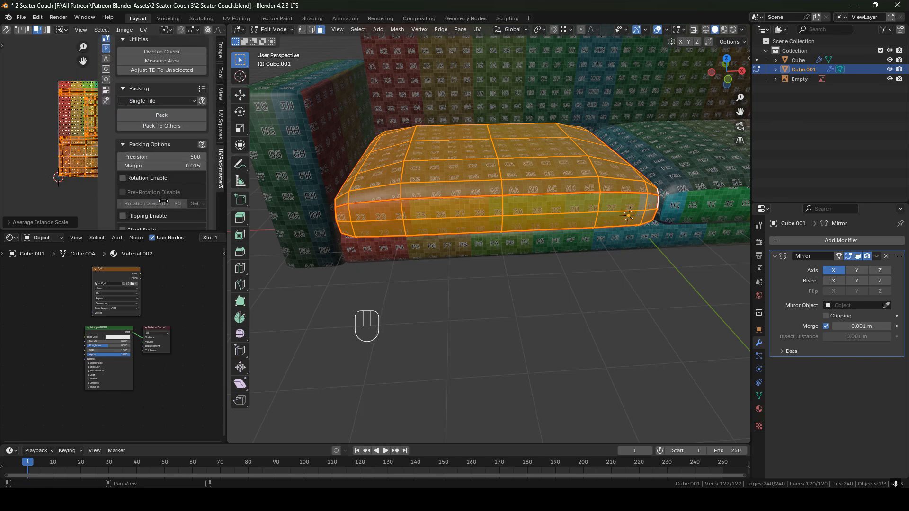
scroll(197, 212, "down", 1)
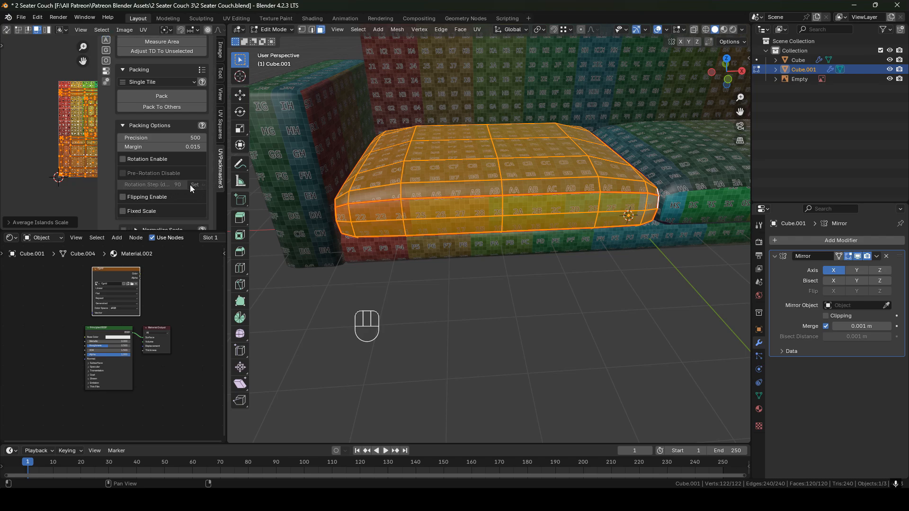
scroll(190, 191, "down", 2)
scroll(167, 172, "up", 4)
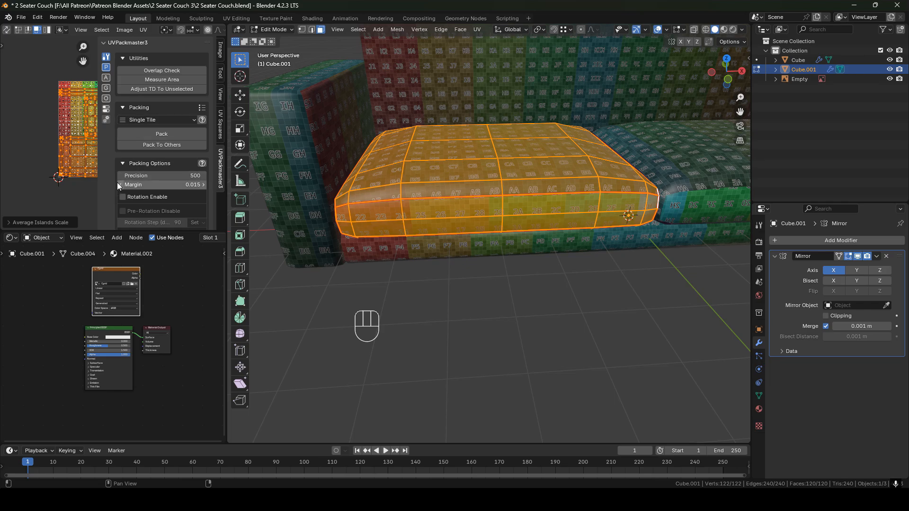
key("n")
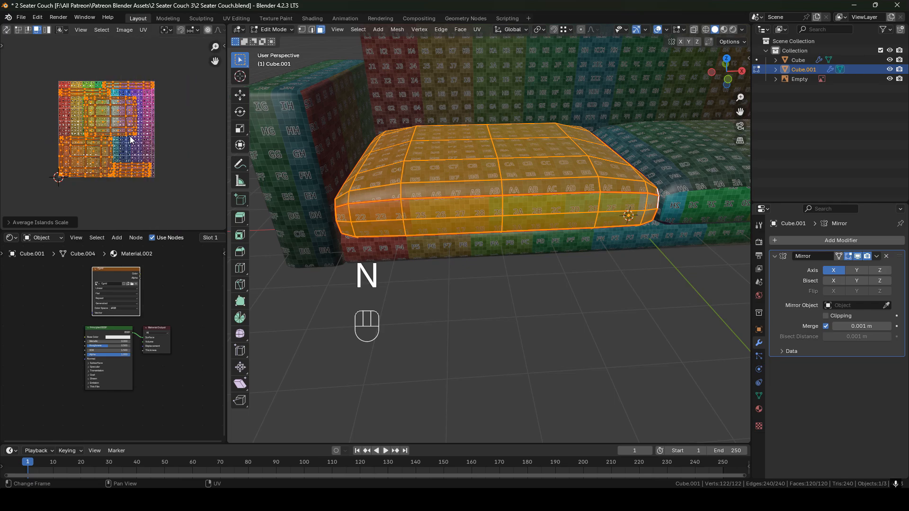
Leave edit mode and duplicate the mirrored seat cushions, raising the copy along the Z axis.
scroll(198, 121, "up", 2)
middle_click_drag(480, 193, 436, 201, "shift")
middle_click_drag(528, 218, 400, 280, "shift")
middle_click_drag(379, 226, 527, 205, "shift")
key("Tab")
middle_click_drag(494, 237, 503, 209)
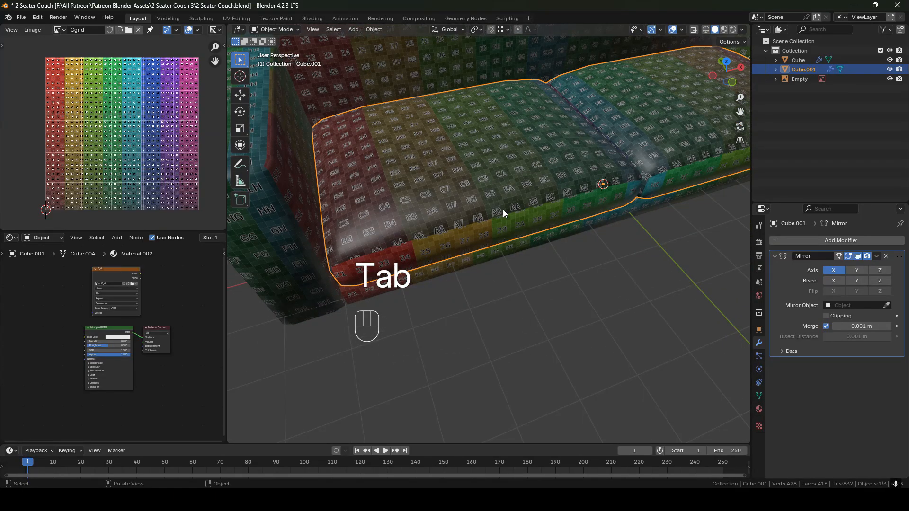
middle_click_drag(615, 204, 555, 199)
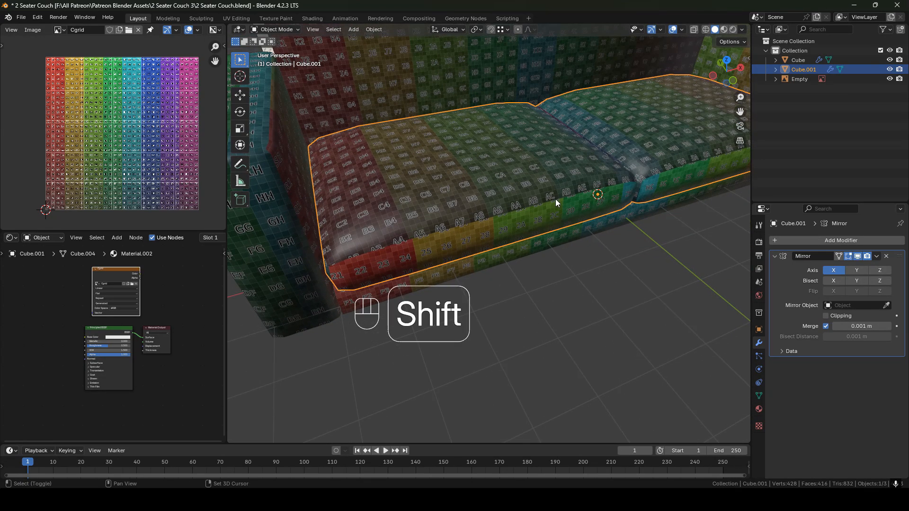
key("shift+d")
key("z")
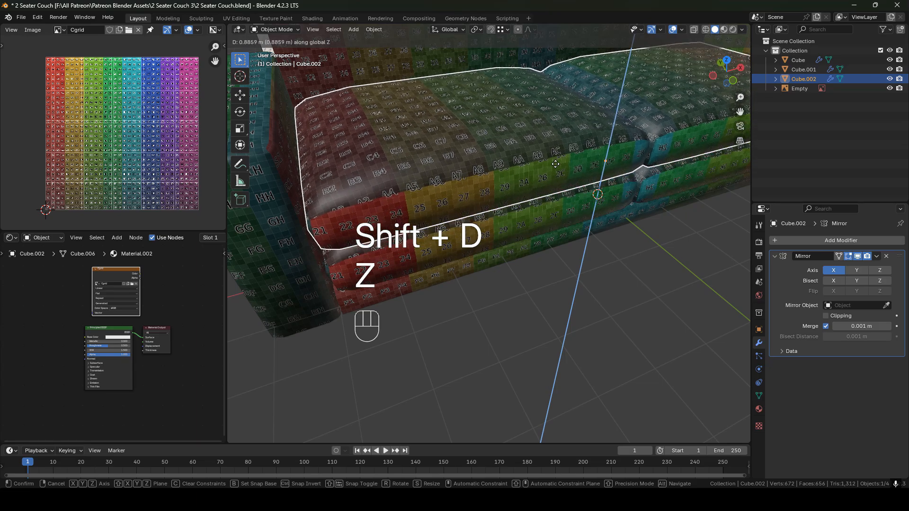
left_click(554, 140)
Rotate the duplicated cushions 80 degrees about the X axis to stand them up as back cushions.
scroll(553, 138, "down", 5)
middle_click_drag(467, 163, 509, 148)
middle_click_drag(396, 126, 469, 155, "shift")
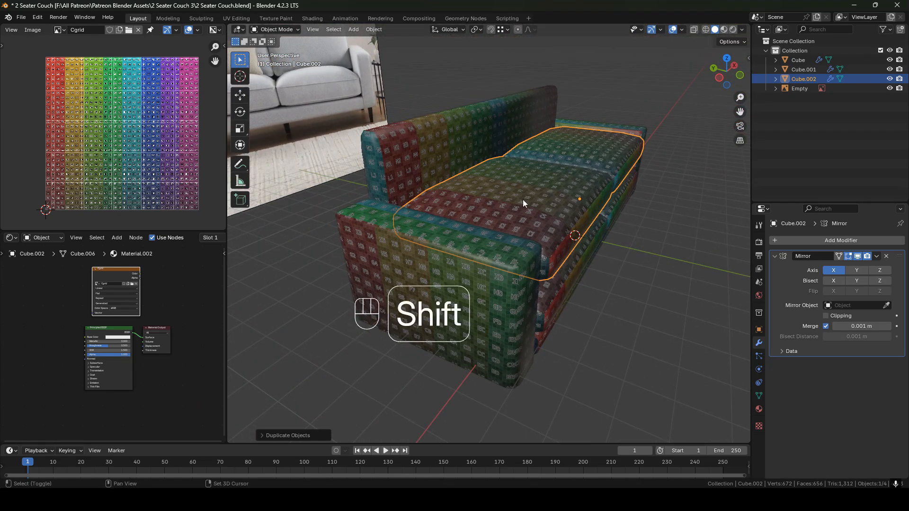
middle_click_drag(523, 200, 493, 199, "shift")
key("r")
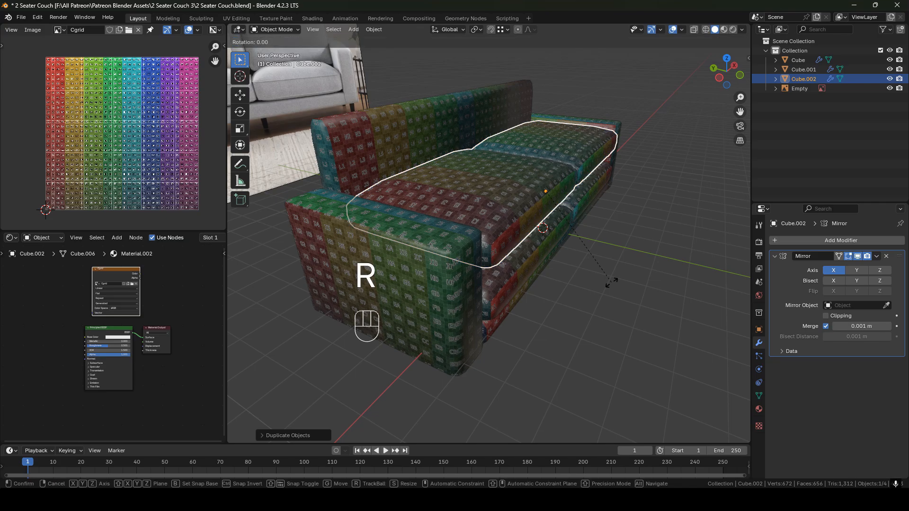
key("x")
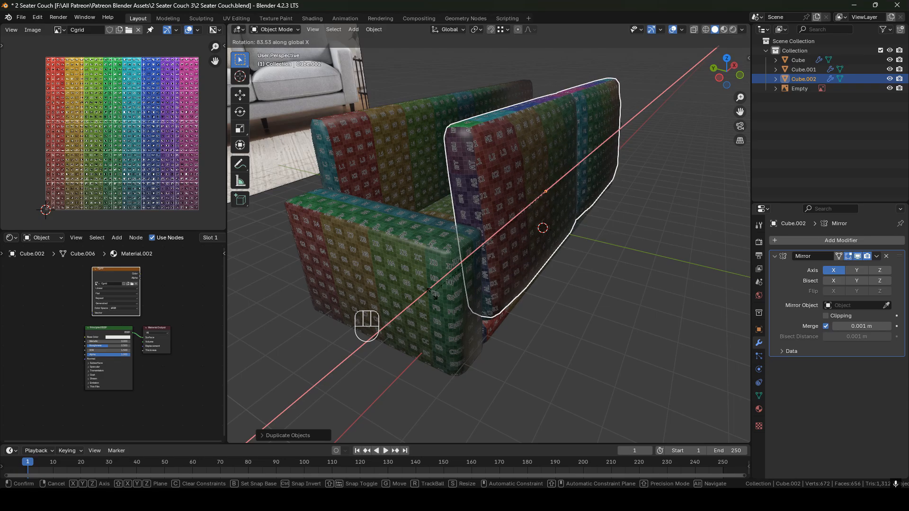
key("8")
key("0")
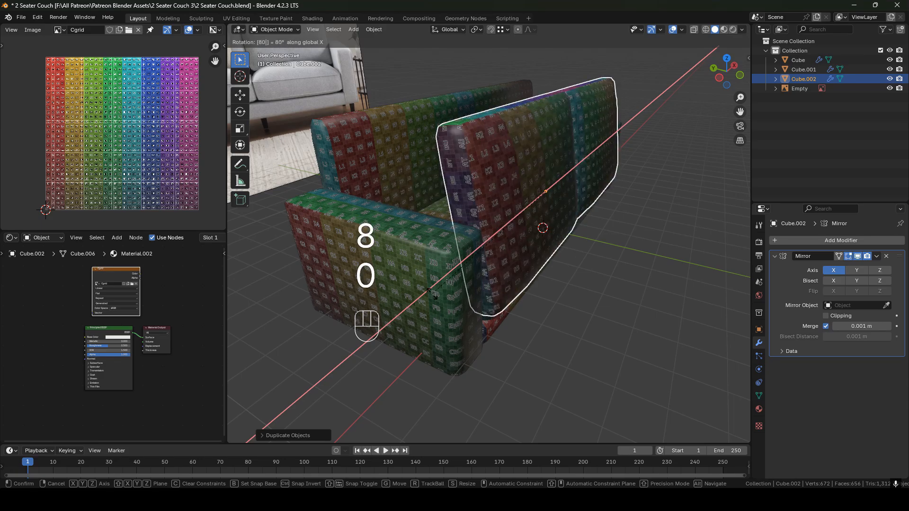
left_click(581, 241)
middle_click_drag(581, 242, 542, 228)
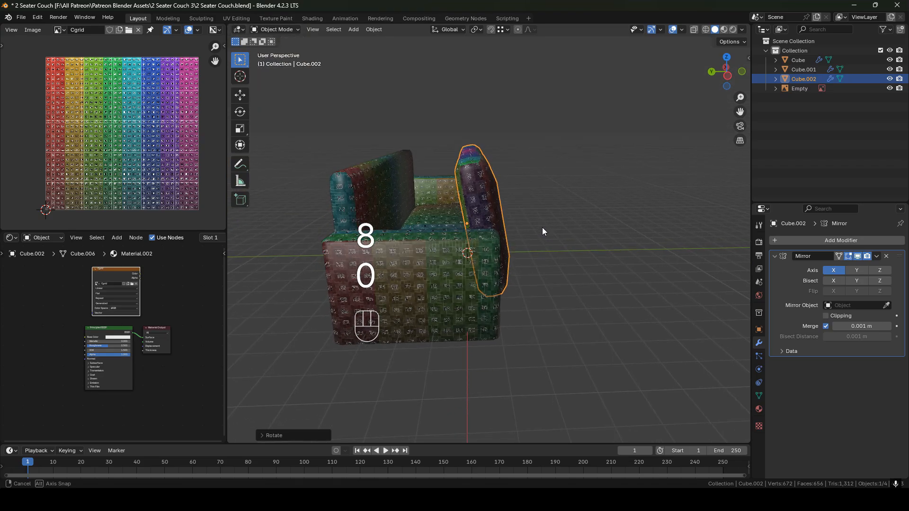
Move the duplicated cushions along the Y axis so they stand in front of the couch's backrest.
middle_click_drag(505, 263, 544, 264, "shift")
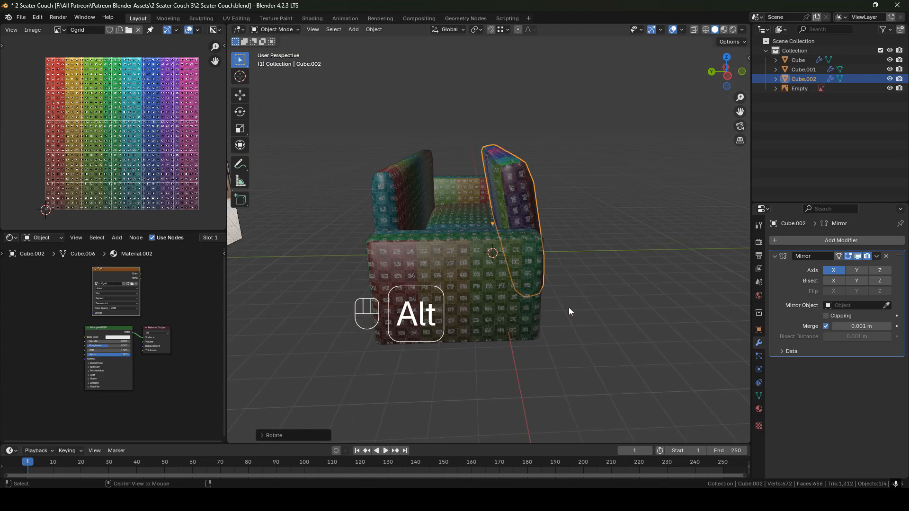
middle_click_drag(561, 174, 599, 260, "alt")
middle_click_drag(536, 257, 583, 254, "shift")
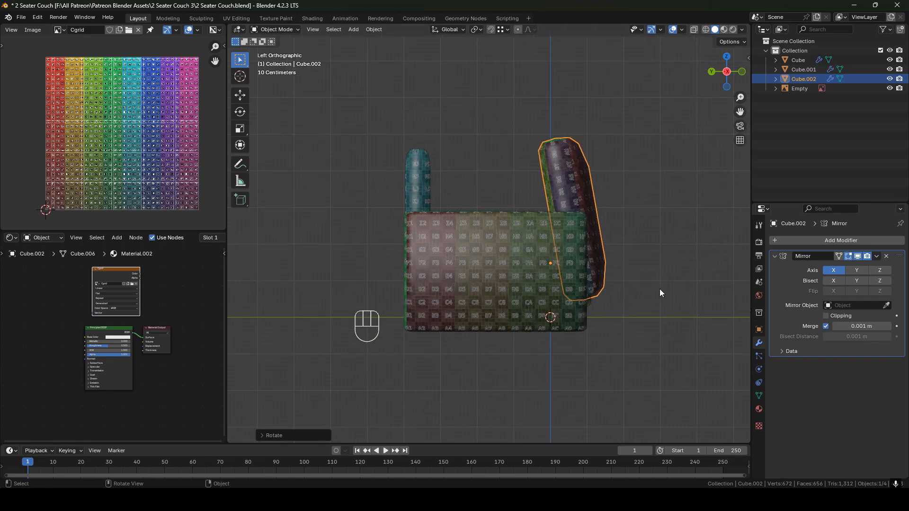
key("g")
key("y")
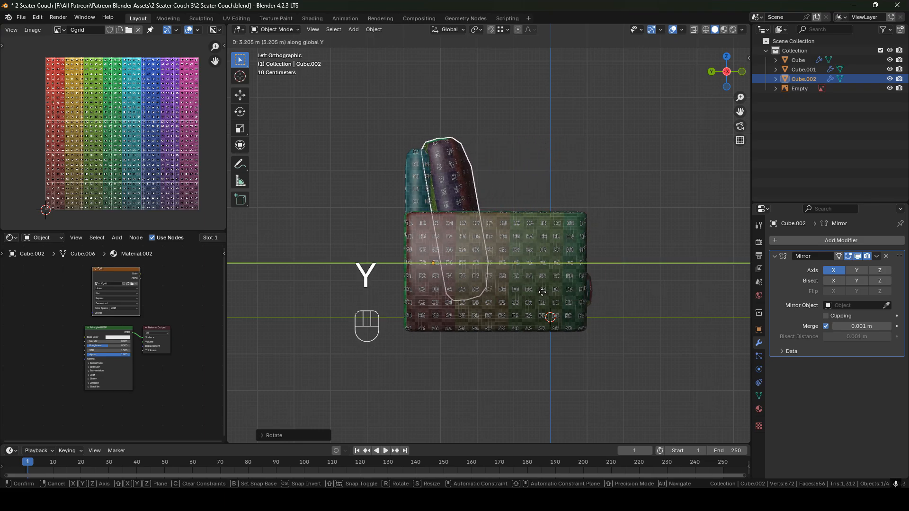
left_click(505, 237)
Adjust the back cushions' tilt about the X axis and shift them slightly along Y against the backrest.
middle_click_drag(505, 236, 511, 259)
key("r")
key("x")
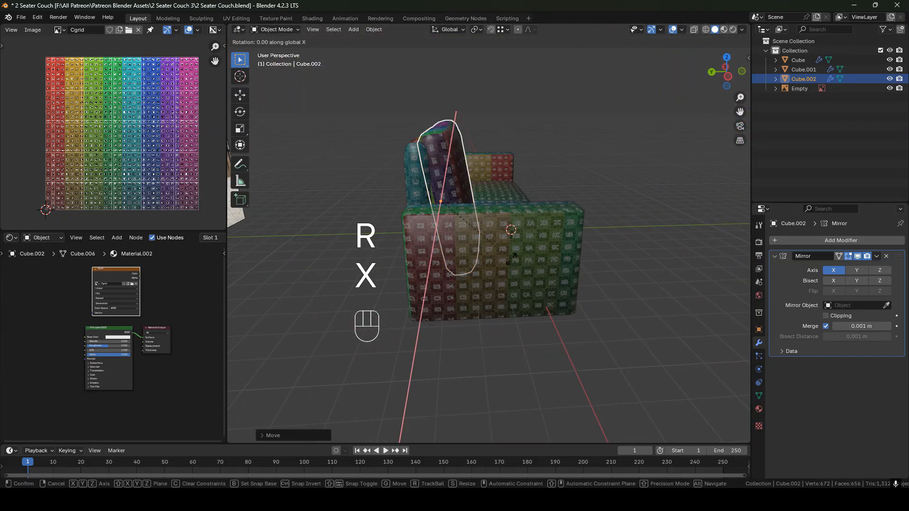
left_click(511, 263)
middle_click_drag(472, 254, 503, 292, "shift")
key("g")
key("y")
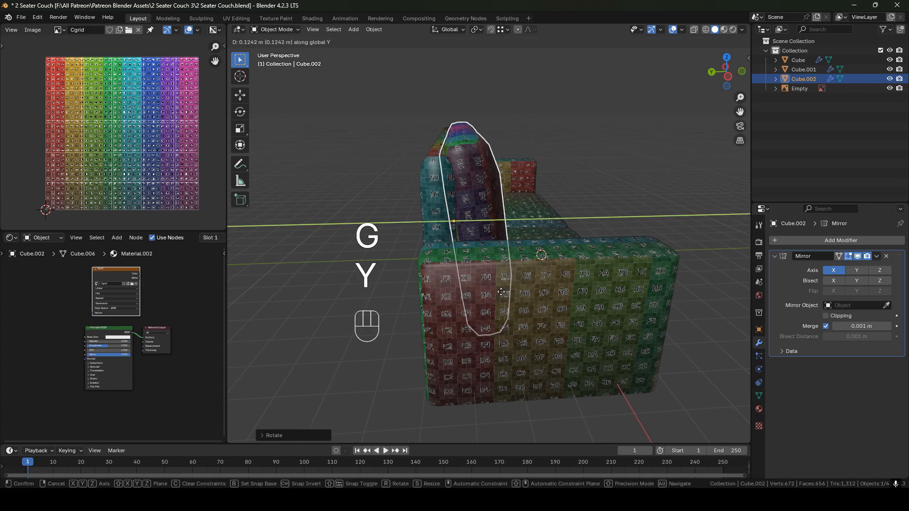
left_click(505, 292)
Inspect the cushions' fit against the armrests and backrest, and the couch's underside, from several angles.
middle_click_drag(565, 280, 330, 268)
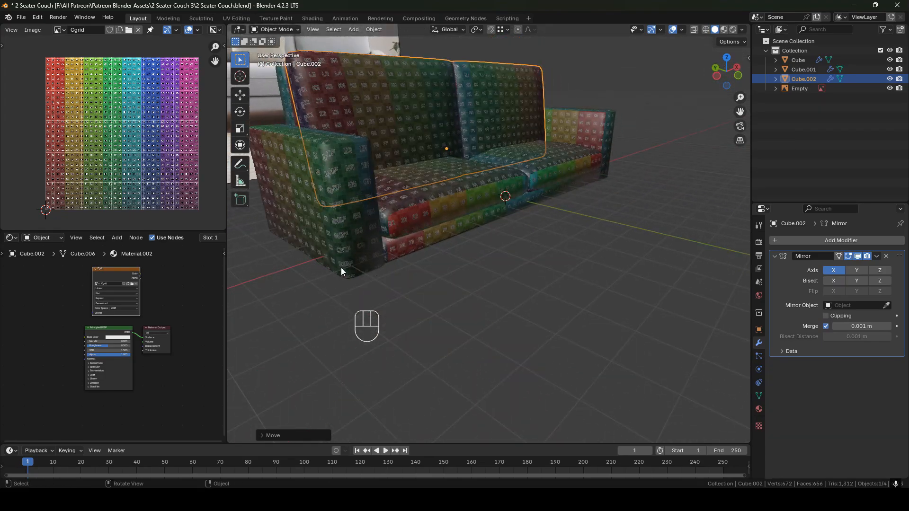
middle_click_drag(541, 180, 559, 221)
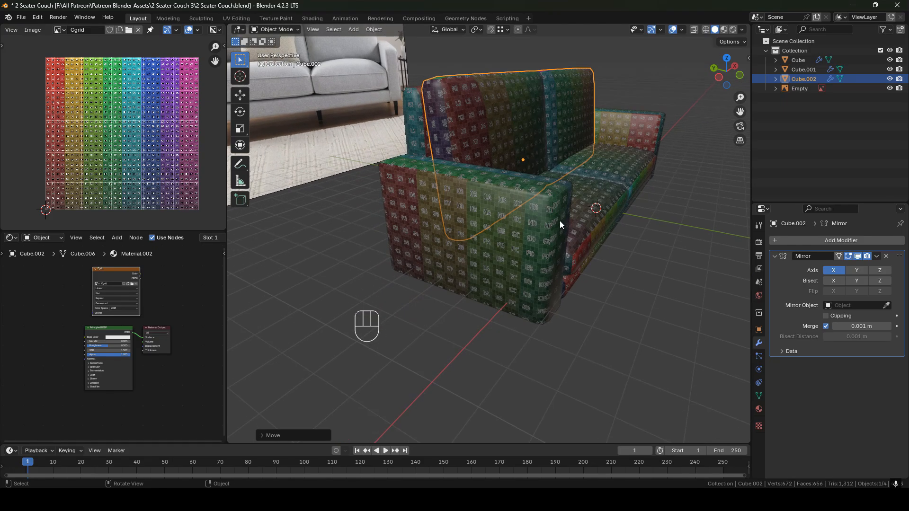
left_click(467, 243)
middle_click_drag(590, 189, 609, 248, "shift")
left_click(533, 196)
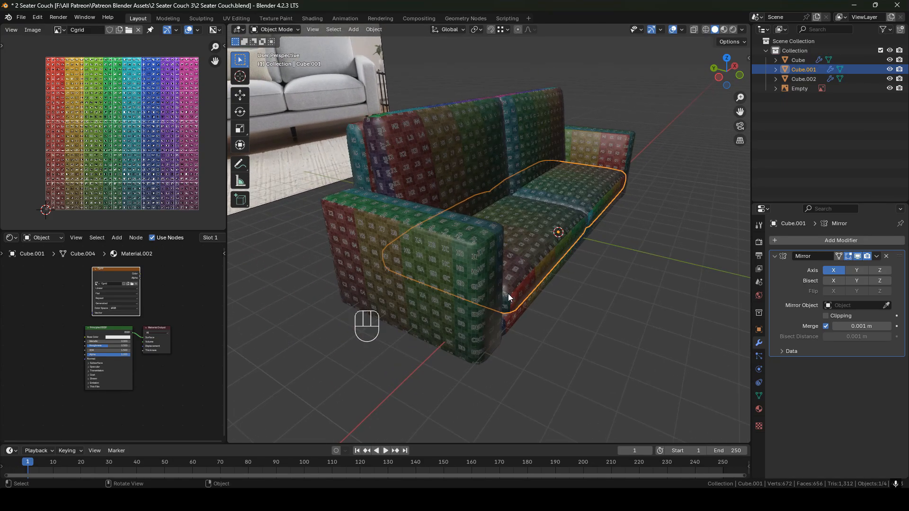
middle_click_drag(508, 293, 531, 263, "shift")
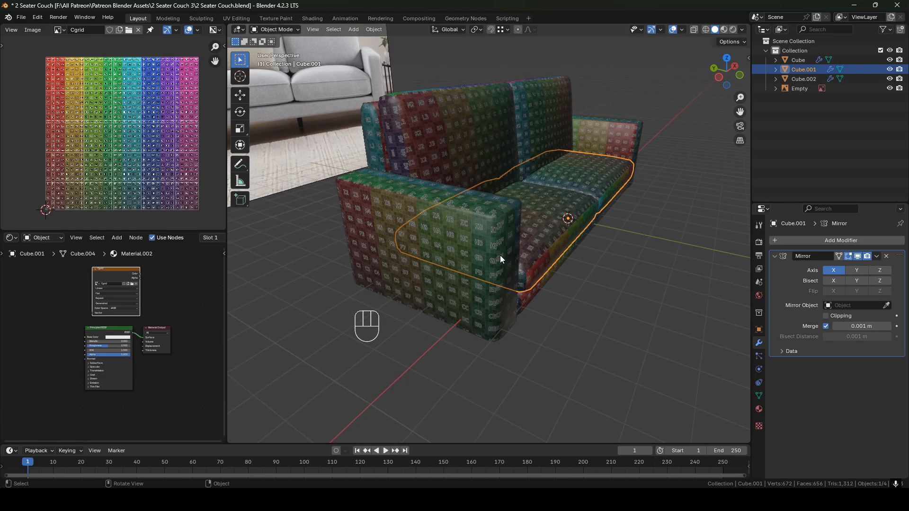
mouse_move(533, 228)
middle_mouse_down()
mouse_move(551, 232)
mouse_move(544, 236)
middle_mouse_up()
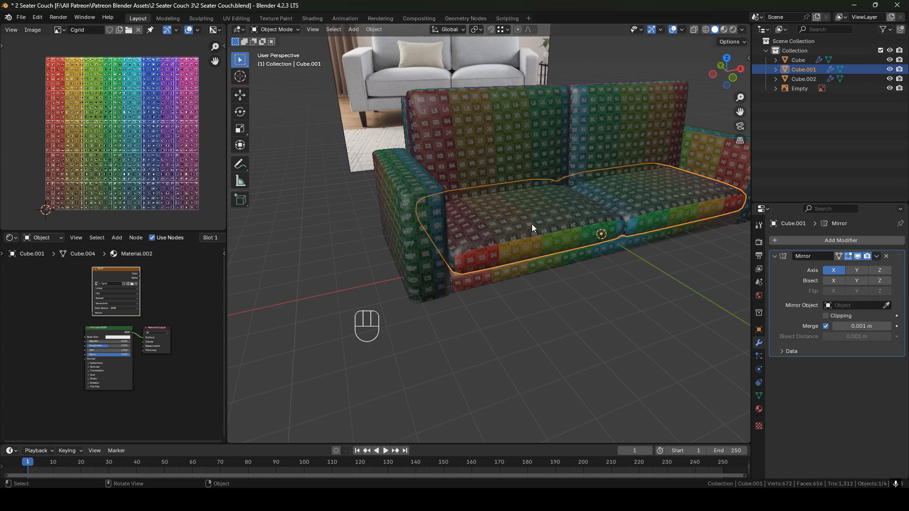
middle_click_drag(463, 220, 422, 162)
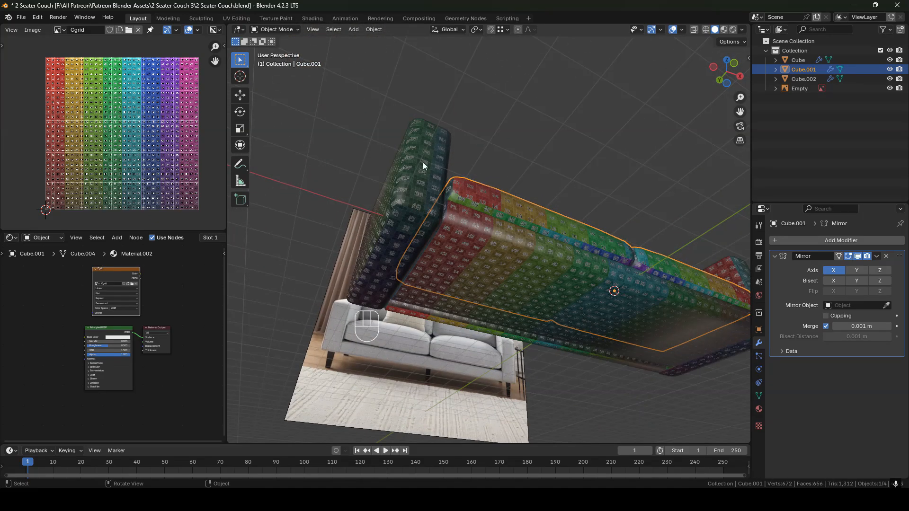
In the couch frame's edit mode, select the front cross edge under the armrest and snap the 3D cursor to it.
middle_click_drag(509, 262, 478, 176)
left_click(487, 240)
key("Tab")
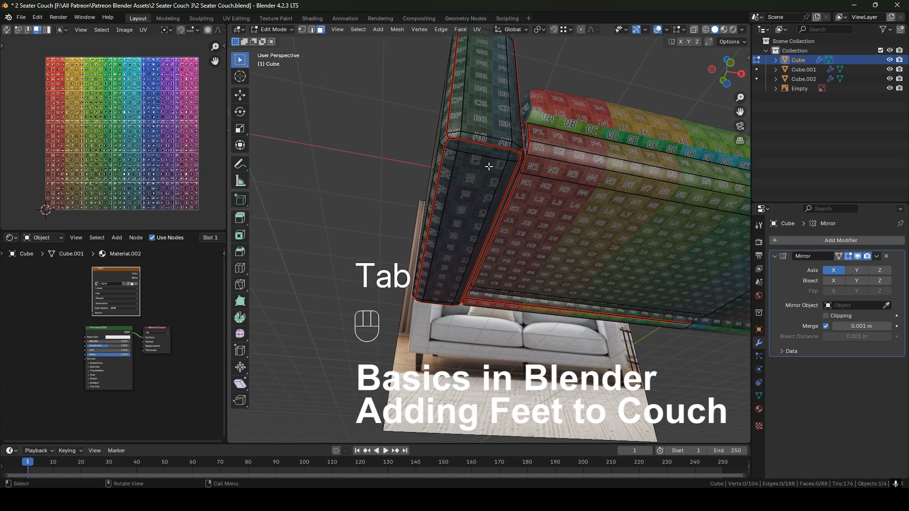
key("2")
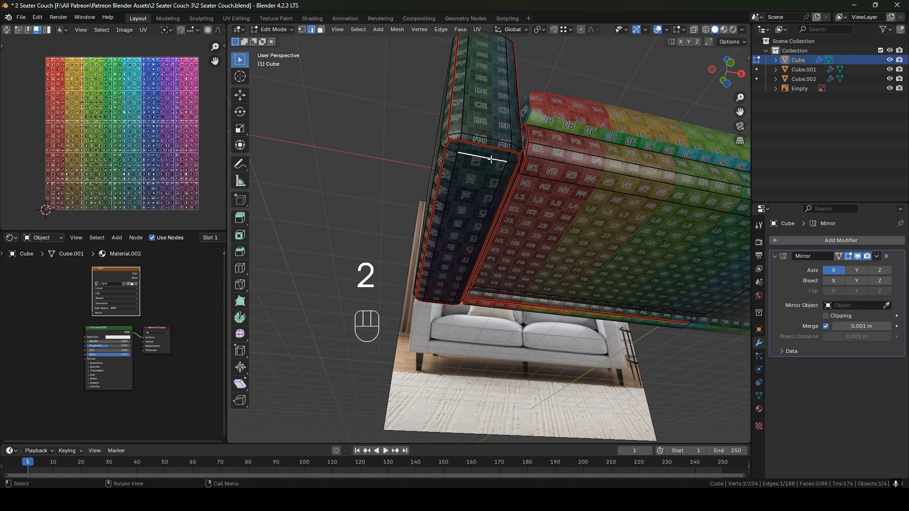
scroll(486, 160, "up", 3)
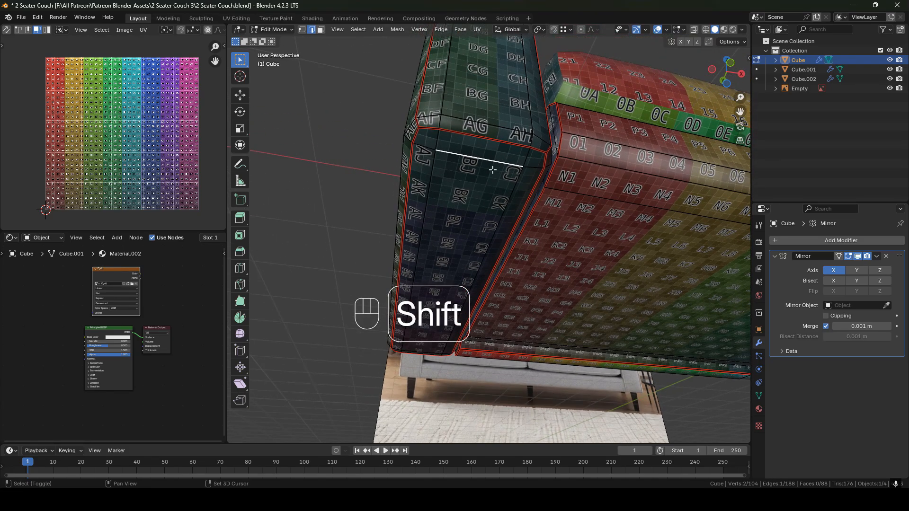
key("shift+s")
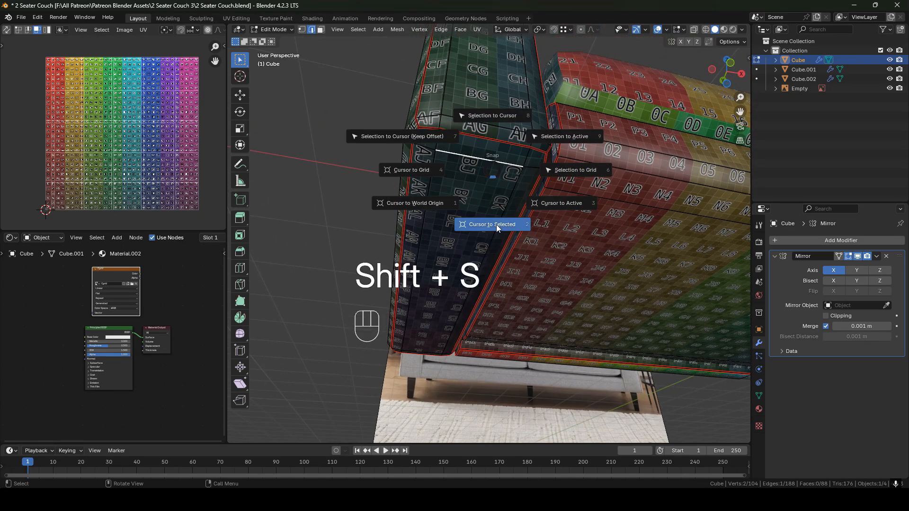
left_click(496, 224)
scroll(492, 199, "down", 3)
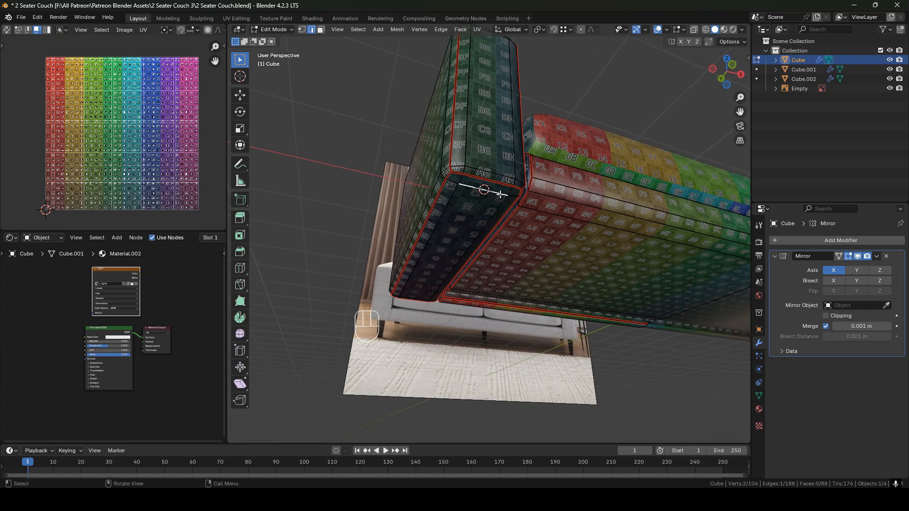
Leave edit mode, clear the selection and add a cube mesh at the 3D cursor.
key("Tab")
scroll(535, 175, "down", 1)
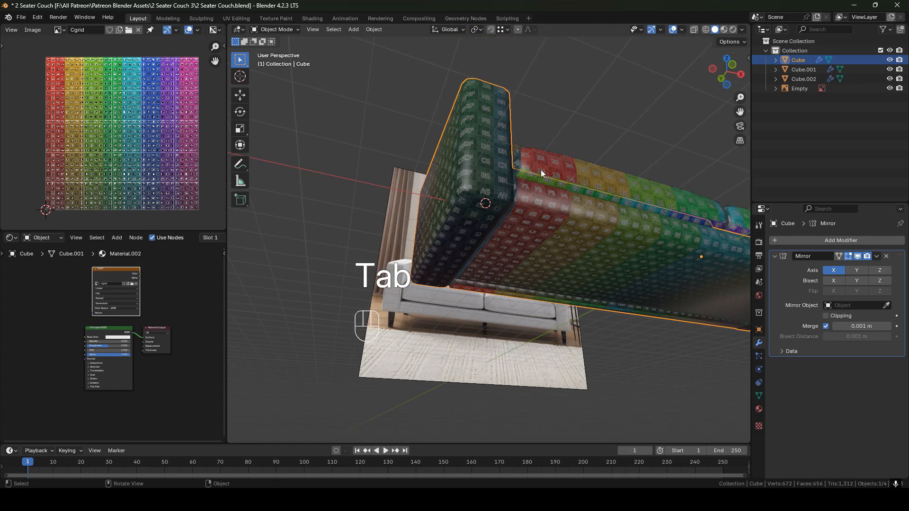
left_click(568, 109)
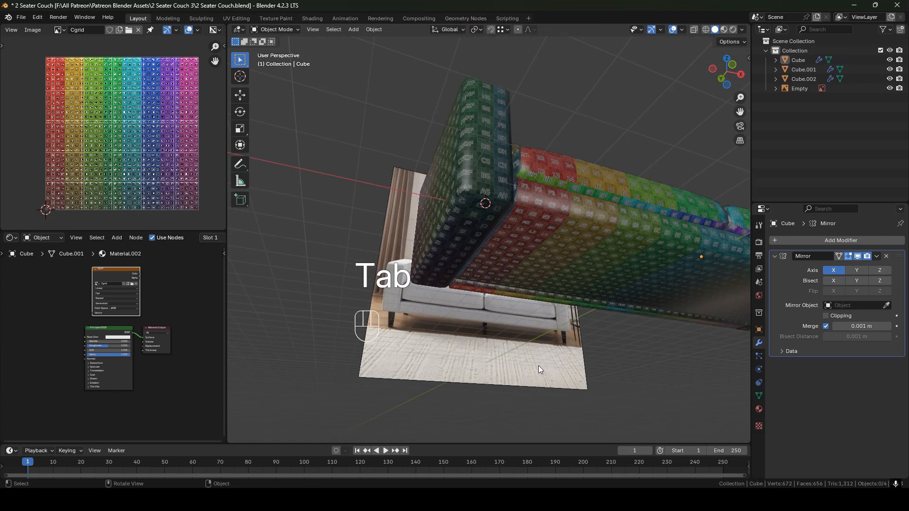
key("shift+a")
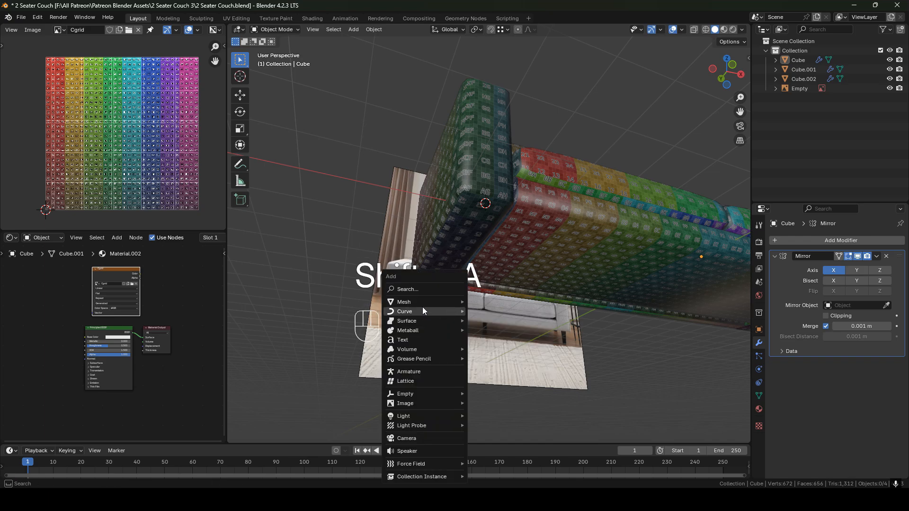
mouse_move(419, 303)
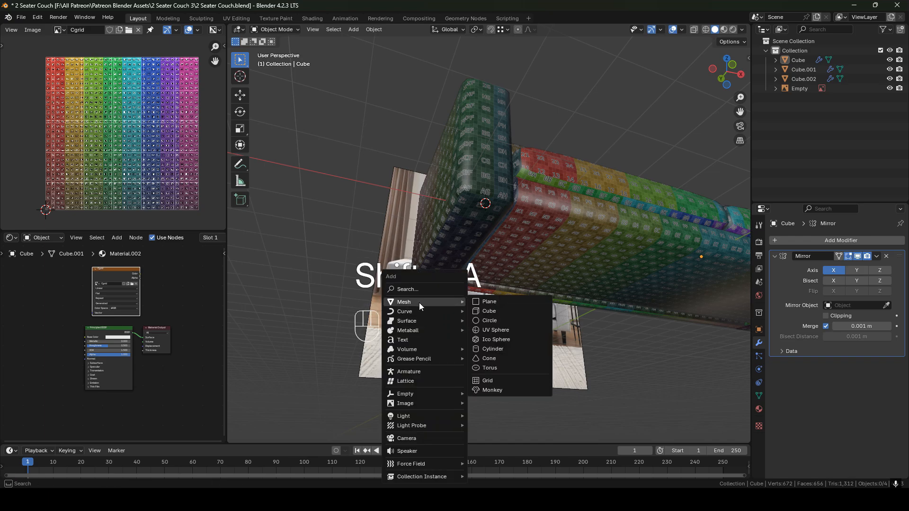
left_click(507, 313)
Scale the new cube uniformly by 0.2 to the size of a couch foot.
key("s")
key("z")
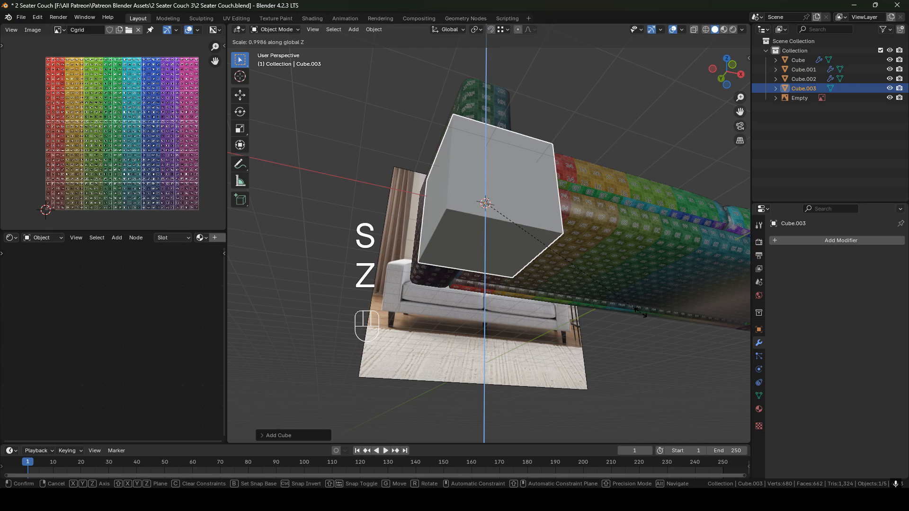
key("s")
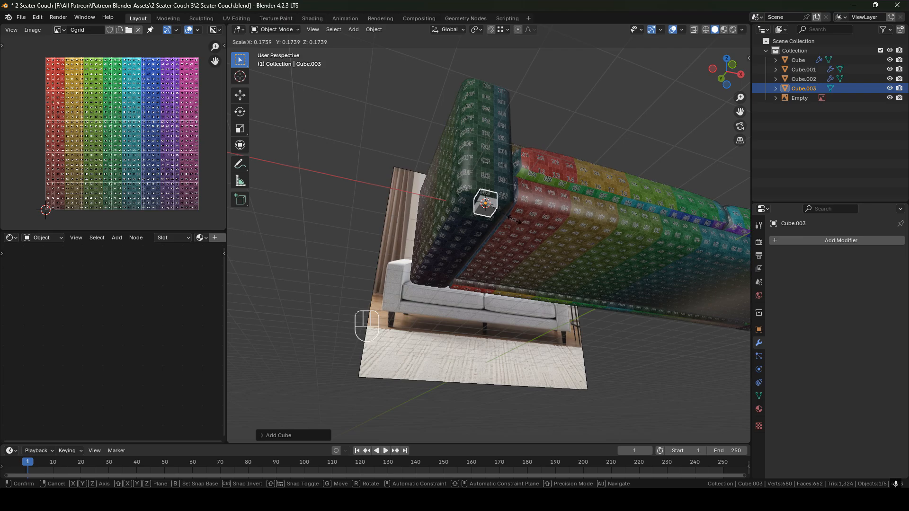
type("0.2")
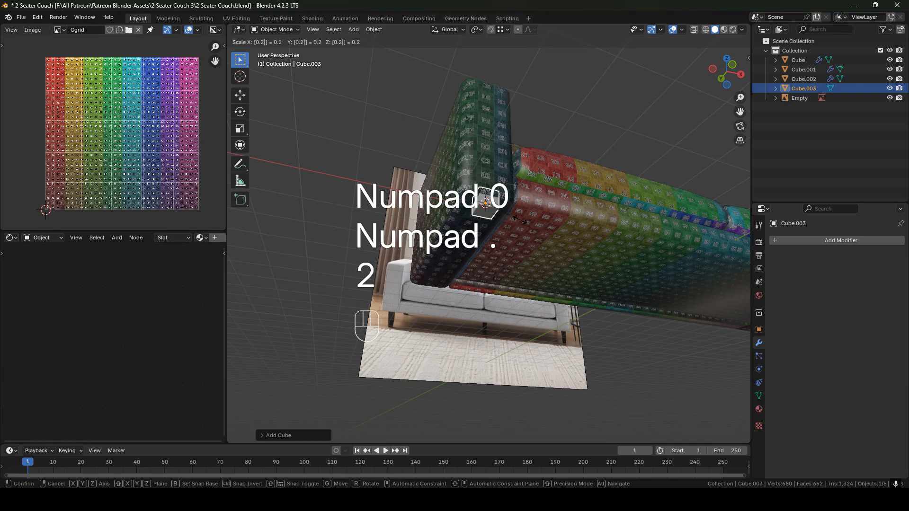
left_click(516, 221)
Move the small cube 0.2 m along the Y axis, inward from the armrest's front edge.
scroll(517, 220, "up", 4)
middle_click_drag(505, 193, 581, 172)
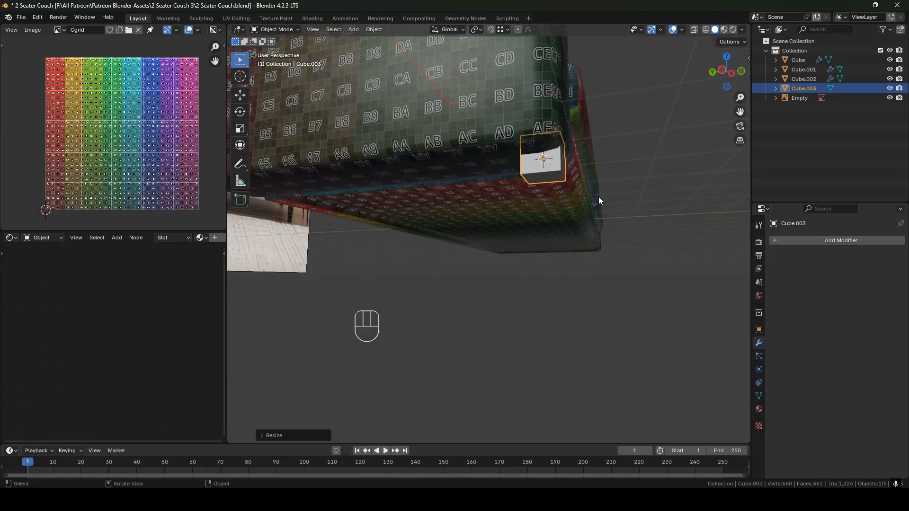
key("g")
key("y")
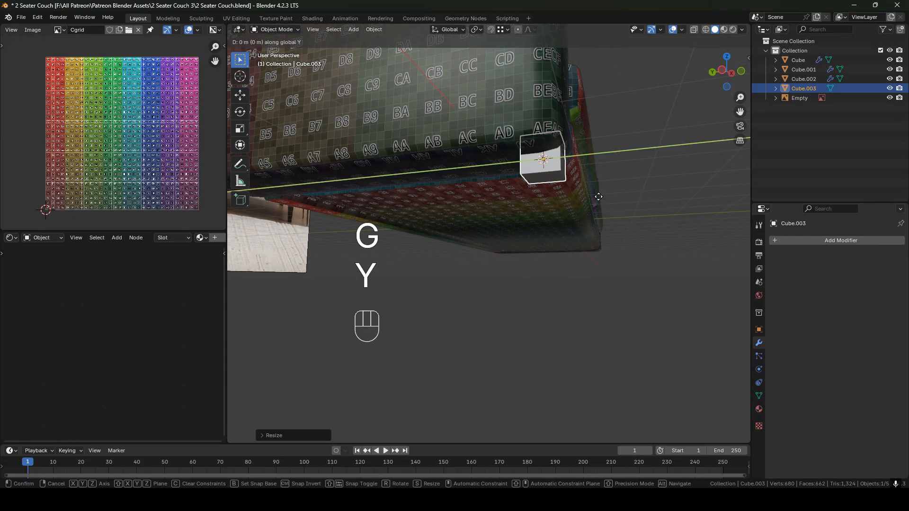
type("0.2")
left_click(581, 181)
Lower the cube along the Z axis until most of it protrudes below the armrest.
middle_click_drag(552, 158, 531, 132)
middle_click_drag(531, 131, 559, 216, "shift")
key("g")
key("z")
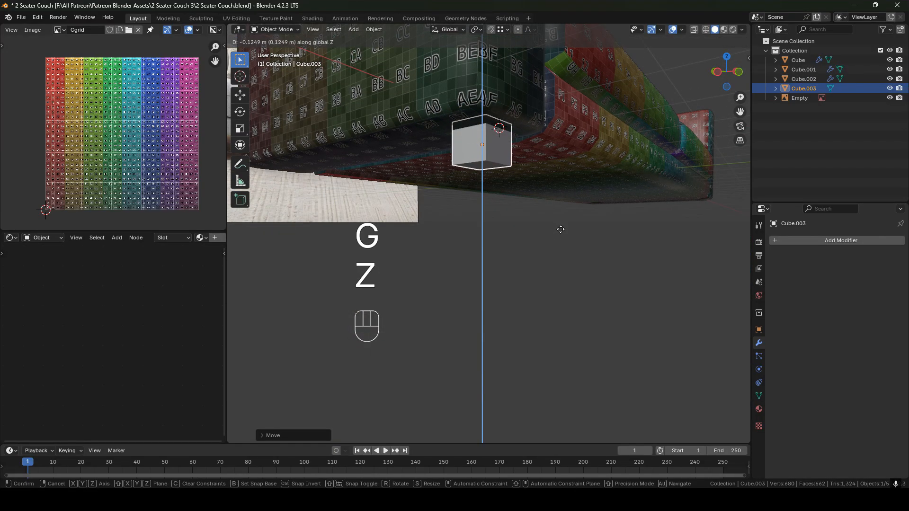
left_click(561, 233)
Enter edit mode on the cube and extrude its bottom face 0.3 m downward.
middle_click_drag(561, 233, 544, 189)
key("Tab")
key("3")
left_click(534, 179)
key("e")
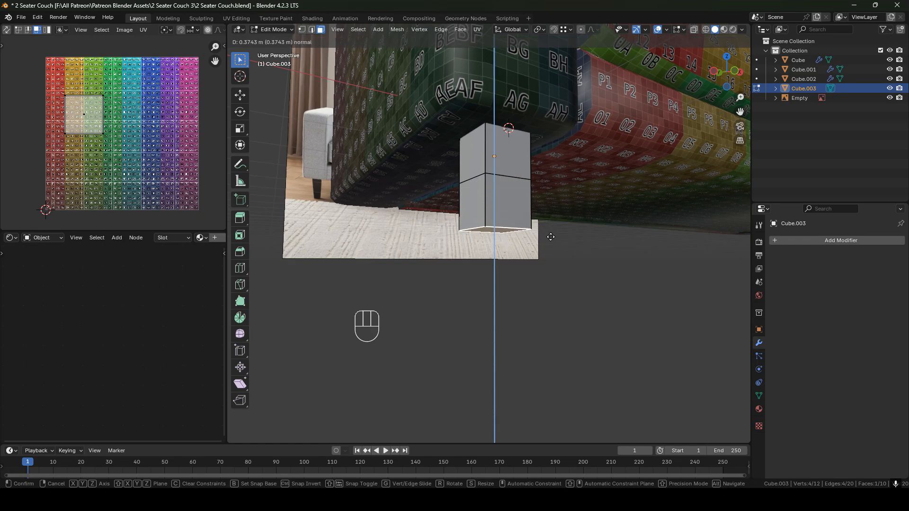
key("KP_0")
key("KP_Decimal")
key("KP_3")
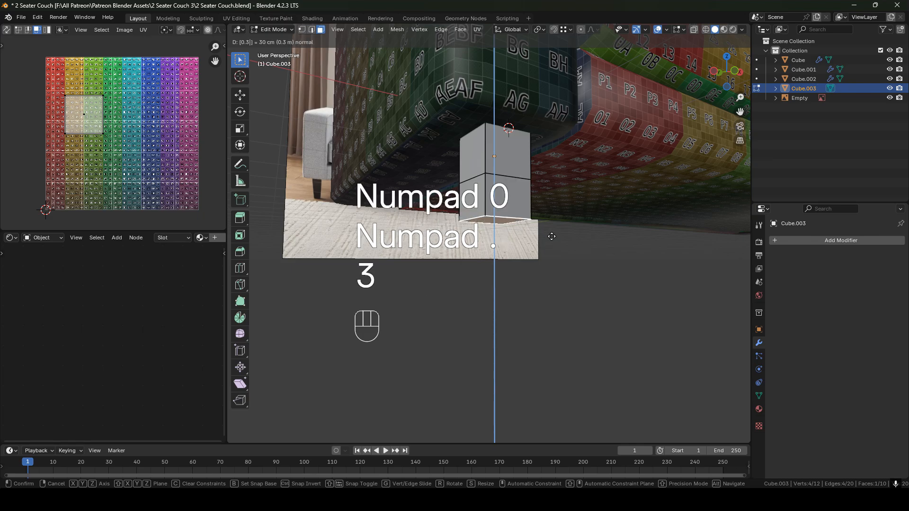
left_click(551, 236)
Taper the foot by scaling its bottom face to about 0.42.
middle_click_drag(519, 195, 596, 278)
key("s")
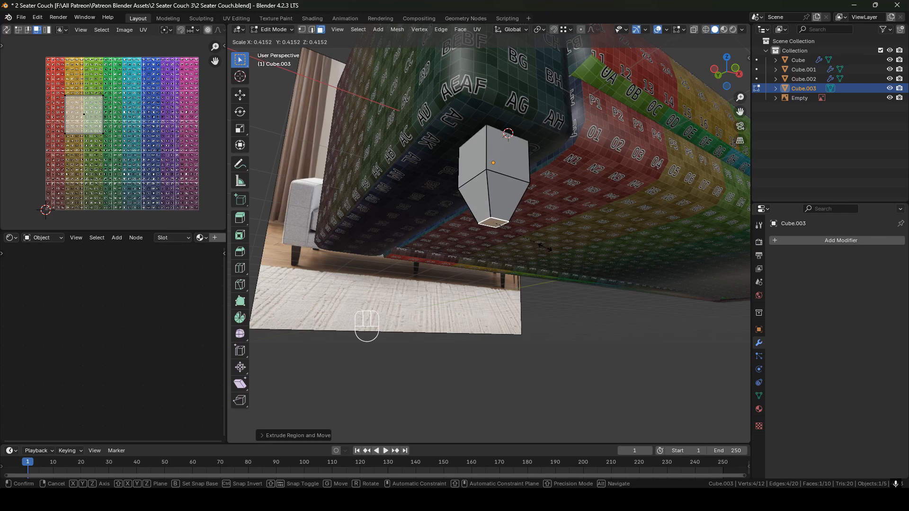
left_click(544, 246)
middle_click_drag(545, 246, 577, 200)
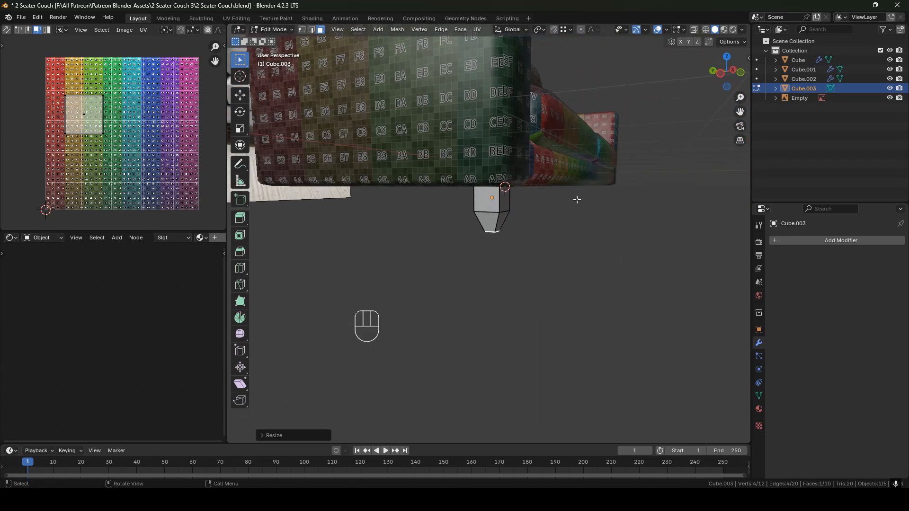
Select the foot's top face hidden inside the armrest and delete it.
scroll(577, 200, "down", 2)
middle_click_drag(511, 183, 431, 204, "shift")
middle_click_drag(487, 201, 651, 208)
scroll(432, 197, "up", 4)
scroll(517, 142, "up", 4)
key("3")
scroll(540, 211, "up", 3)
left_click(434, 116)
key("x")
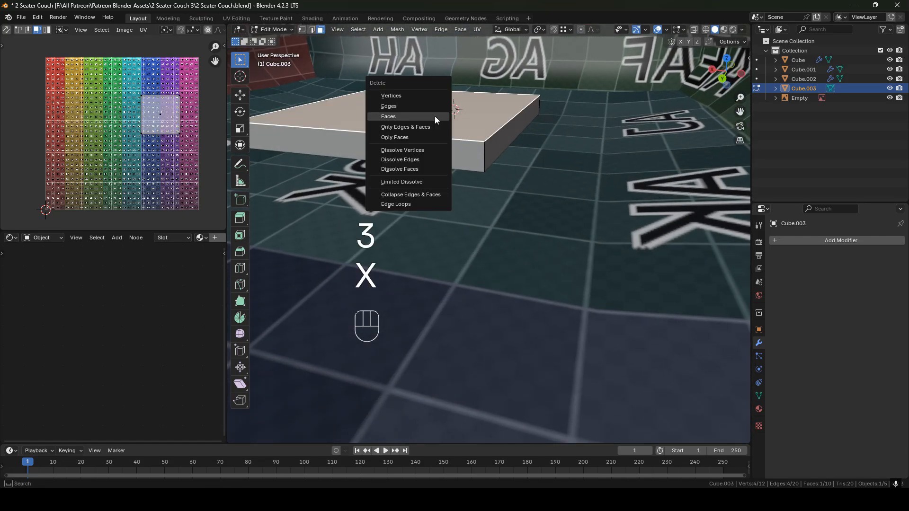
left_click(434, 116)
Select the entire foot mesh and shift it slightly along the Z axis.
key("a")
key("g")
key("z")
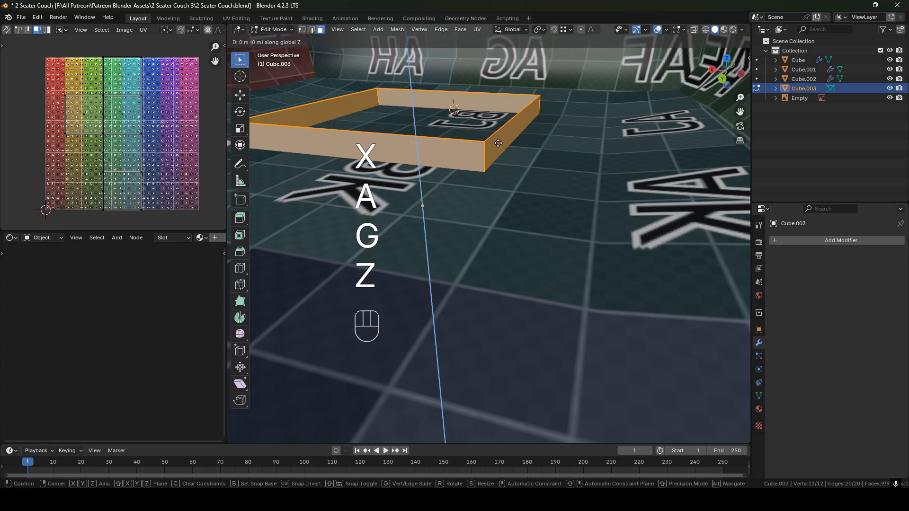
left_click(499, 154)
middle_click_drag(482, 150, 502, 168)
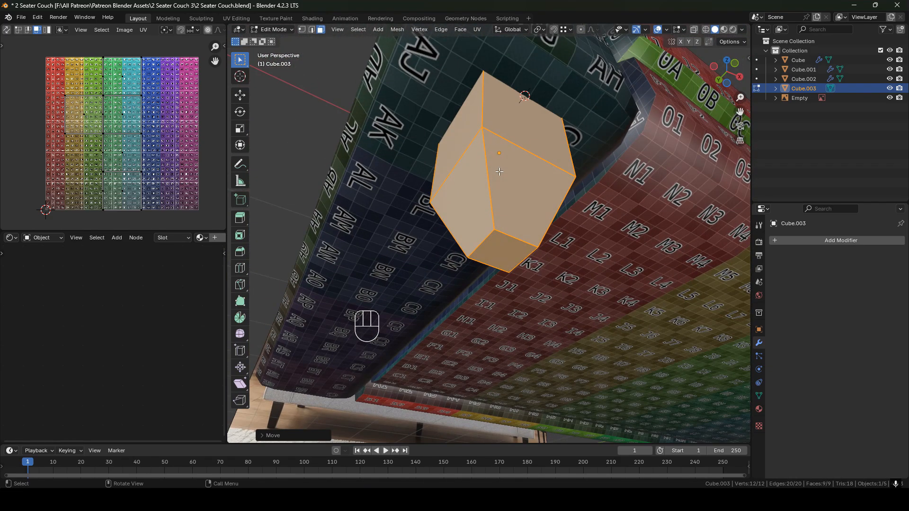
Select the foot's bottom face and mark its four surrounding edges as a UV seam.
left_click(504, 250)
key("2")
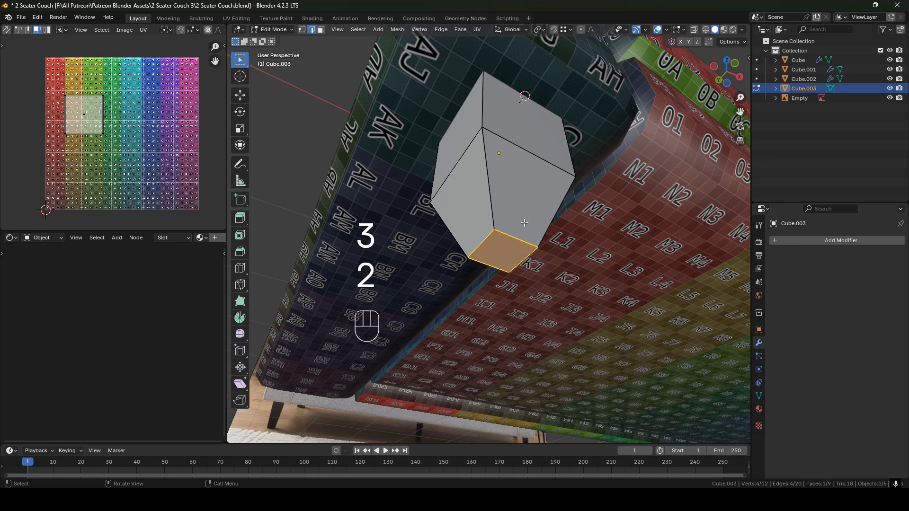
right_click(525, 223)
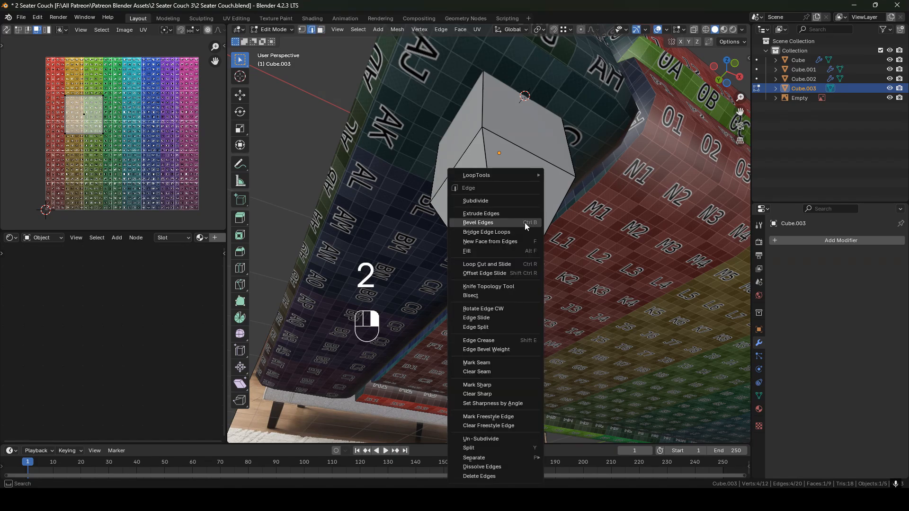
left_click(472, 364)
Mark the upper and lower edges along one back corner of the foot as a seam.
middle_click_drag(492, 196, 623, 200)
middle_click_drag(525, 195, 588, 156, "shift")
left_click(499, 90)
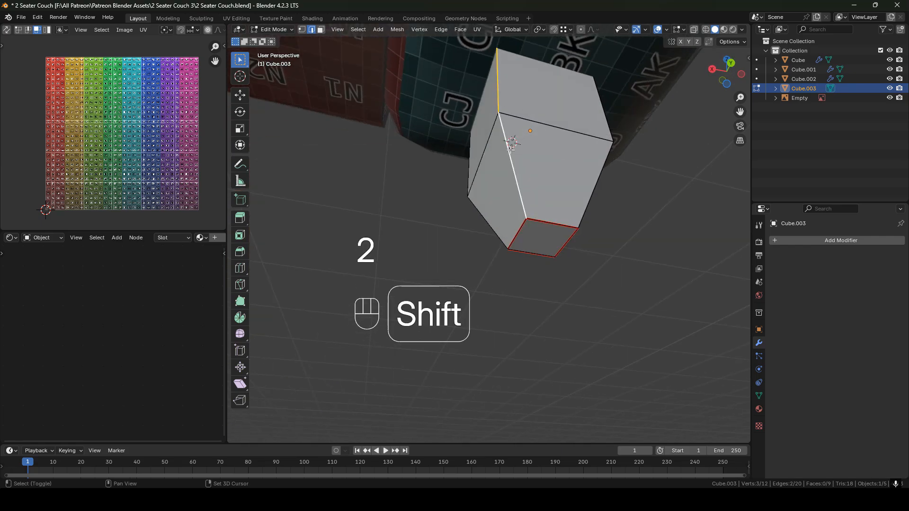
right_click(510, 147)
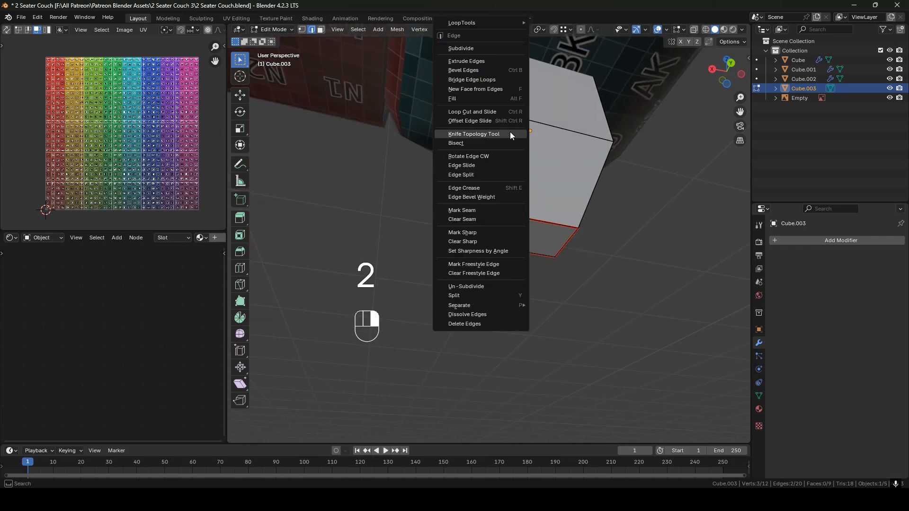
left_click(471, 210)
Select the whole foot mesh, reset its UVs and unwrap it along the marked seams.
key("3")
scroll(529, 185, "down", 3)
middle_click_drag(530, 186, 528, 137)
middle_click_drag(518, 205, 592, 179)
scroll(530, 129, "up", 2)
scroll(473, 181, "down", 1)
middle_click_drag(536, 95, 436, 167)
key("a")
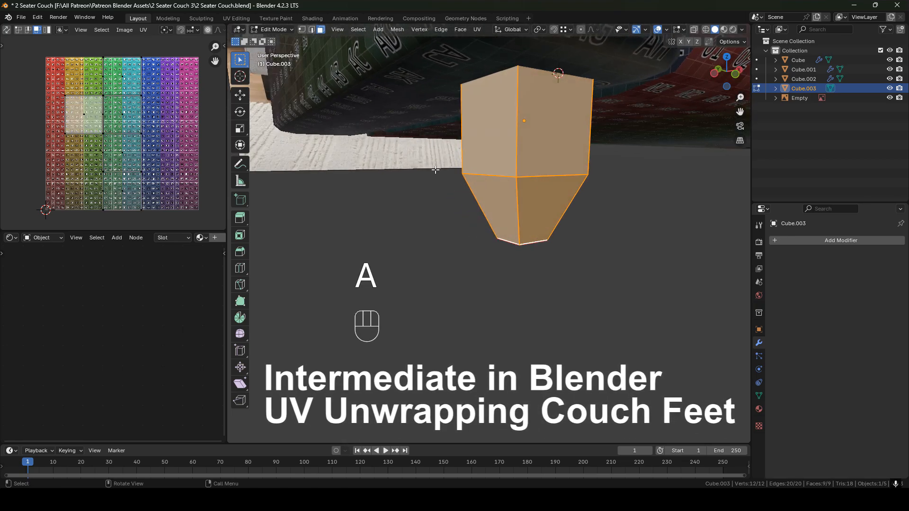
key("u")
left_click(400, 289)
key("u")
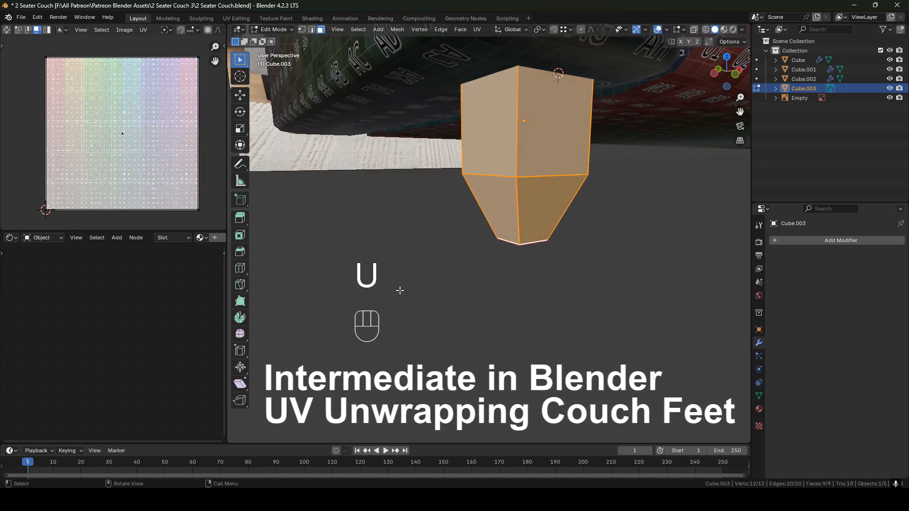
key("u")
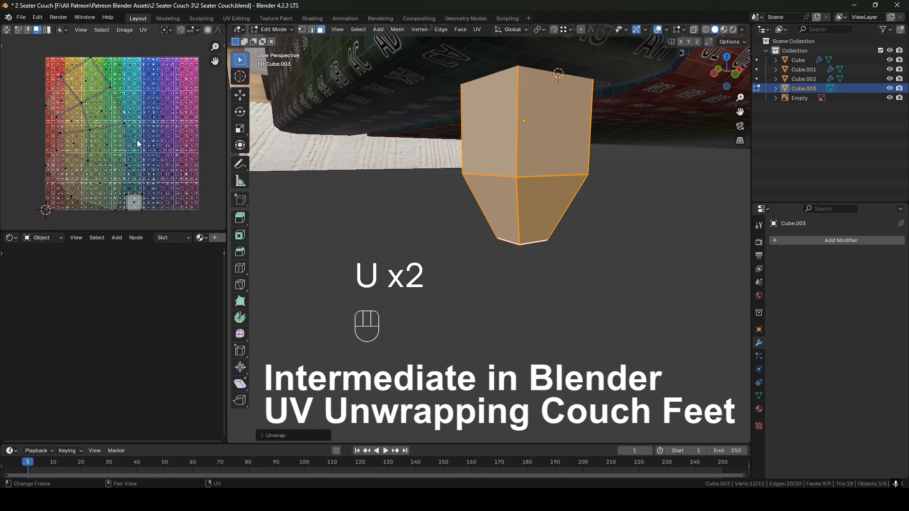
middle_click_drag(135, 137, 130, 130, "shift")
scroll(102, 133, "down", 1)
scroll(118, 116, "up", 1)
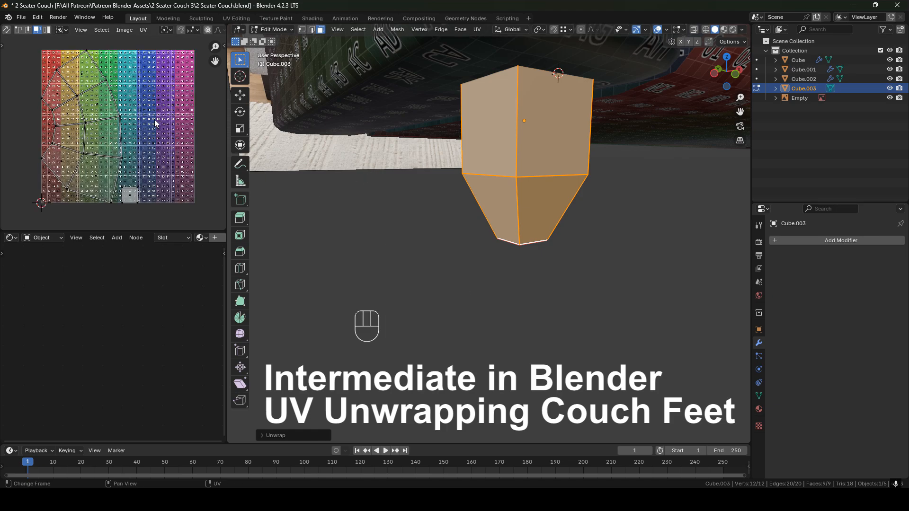
Assign the existing Material.002 to the foot.
left_click(759, 410)
left_click(777, 281)
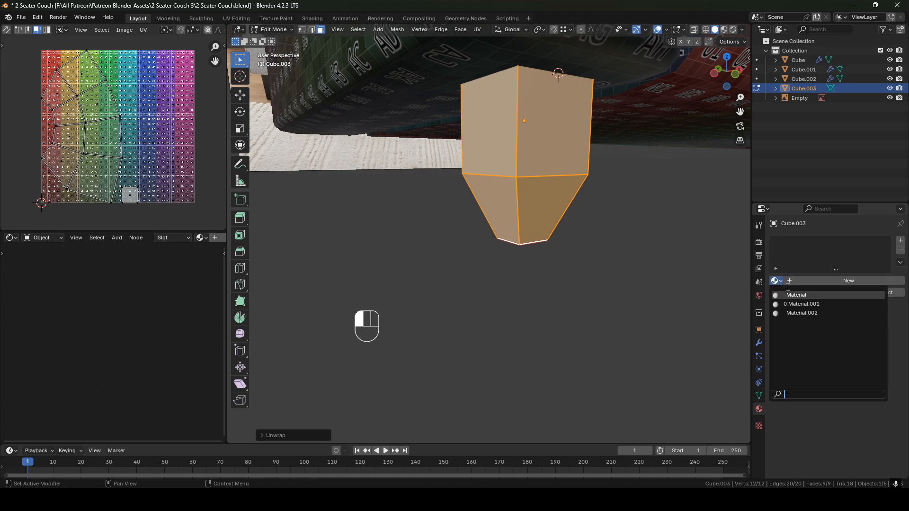
left_click(800, 314)
scroll(557, 209, "up", 2)
middle_click_drag(523, 166, 501, 222, "shift")
middle_click_drag(501, 222, 564, 212)
middle_click_drag(564, 211, 643, 223)
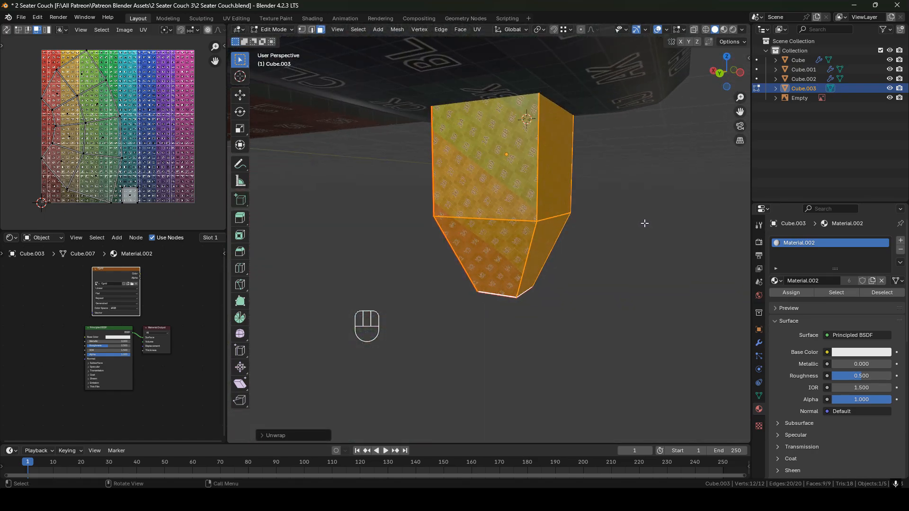
Select the upper vertical edge of the seamed corner on the foot and clear its seam.
key("2")
middle_click_drag(533, 178, 568, 167)
middle_click_drag(445, 228, 648, 185, "shift")
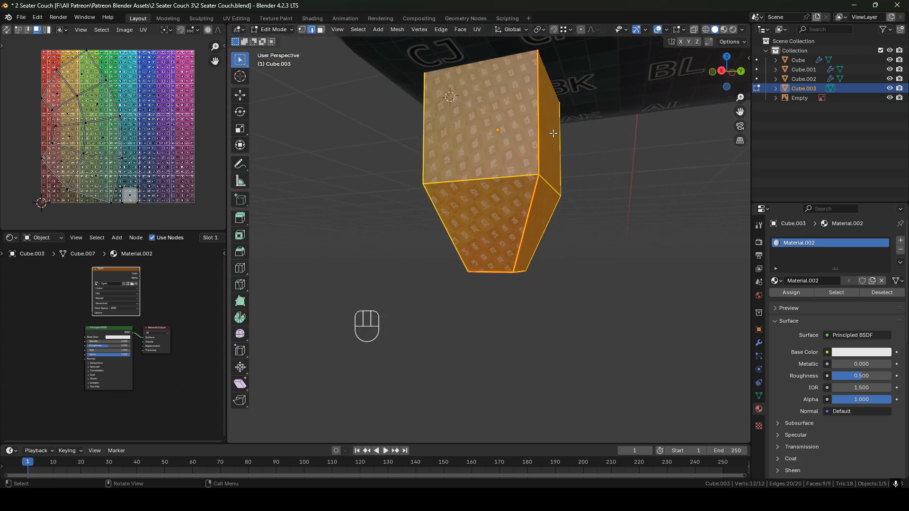
left_click(538, 107)
middle_click_drag(531, 196, 483, 130)
right_click(529, 128)
left_click(514, 204)
Select the three remaining corner edges of the foot's tapered lower part and mark them as seams.
middle_click_drag(540, 159, 505, 158, "shift")
left_click(555, 181)
middle_click_drag(555, 181, 453, 180)
left_click(510, 184, "shift")
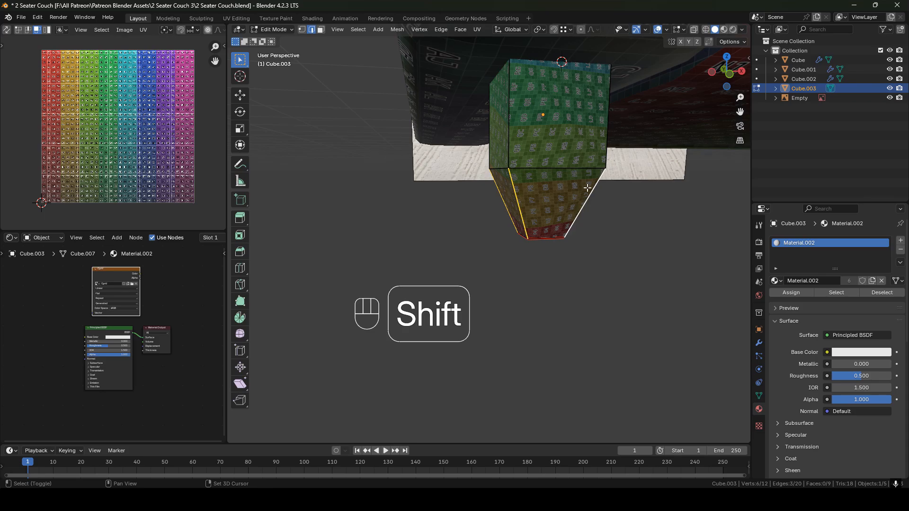
middle_click_drag(587, 188, 532, 178)
right_click(531, 178)
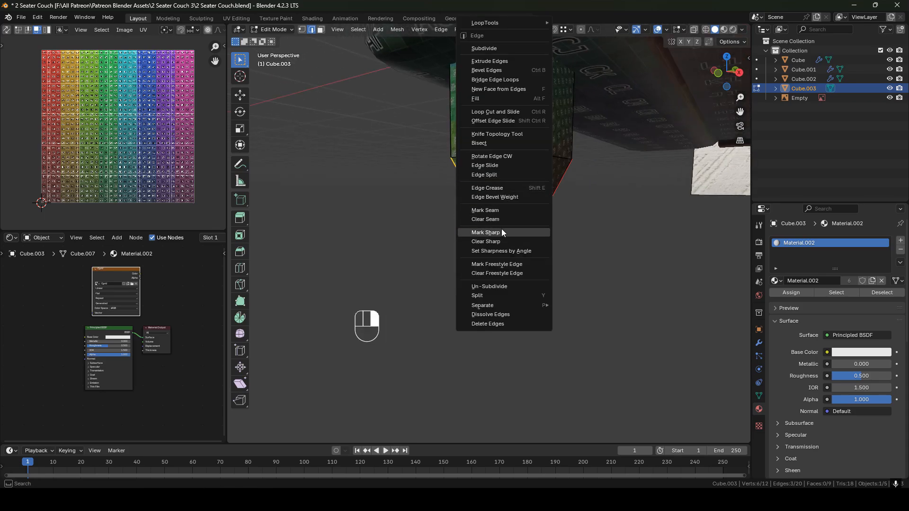
left_click(501, 210)
Reset the foot's UVs and unwrap the full mesh again with the tapered corner seams.
key("3")
middle_click_drag(506, 183, 506, 213)
key("a")
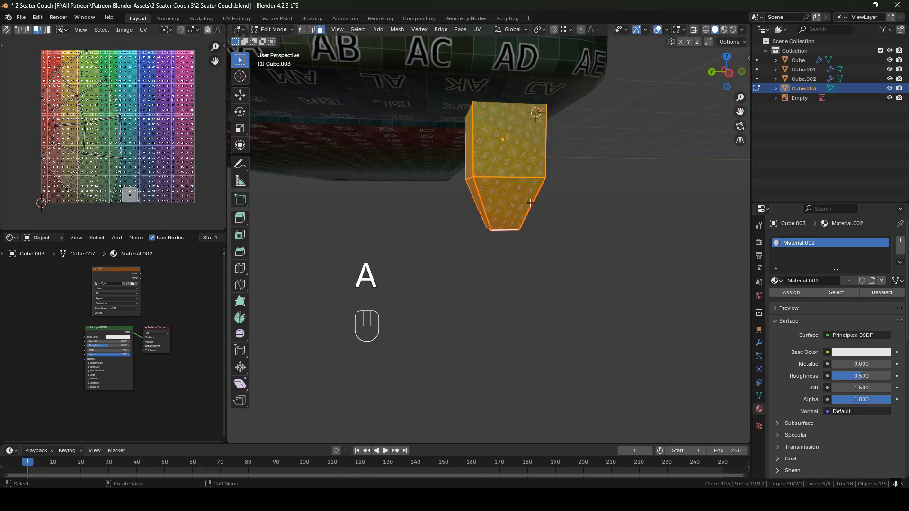
key("u")
left_click(495, 324)
key("u")
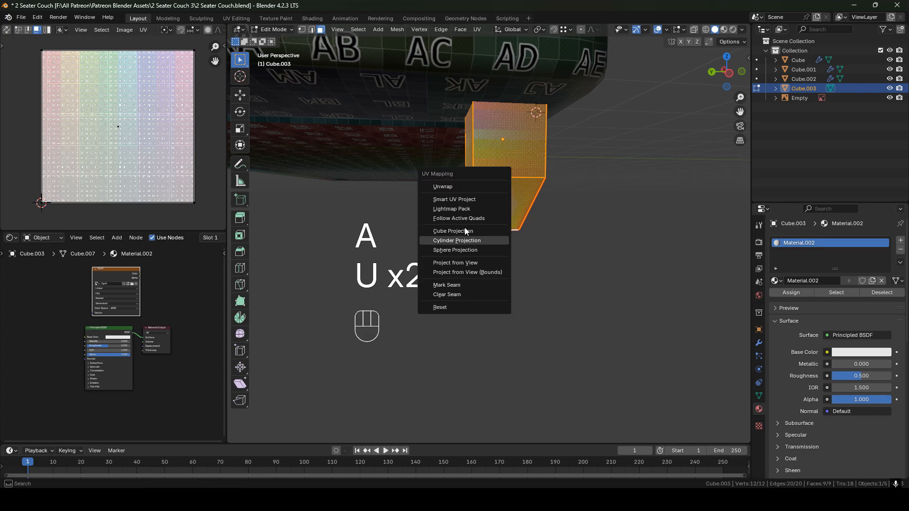
left_click(443, 187)
scroll(124, 118, "up", 3)
scroll(122, 123, "down", 3)
middle_click_drag(198, 119, 184, 123, "shift")
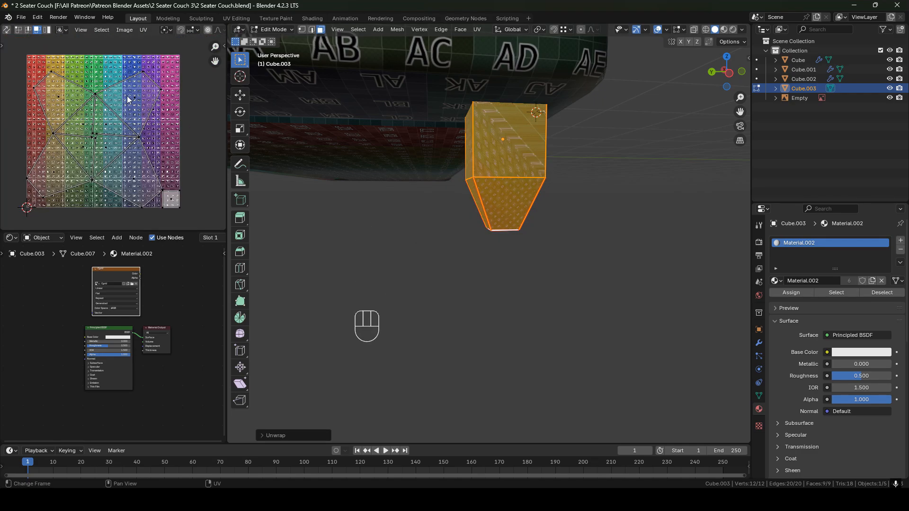
Return to Object Mode and apply the foot object's transforms.
scroll(476, 157, "up", 2)
middle_click_drag(536, 163, 450, 191, "shift")
middle_click_drag(535, 134, 475, 151, "shift")
scroll(475, 152, "up", 1)
scroll(496, 181, "down", 3)
middle_click_drag(496, 180, 548, 182)
key("Tab")
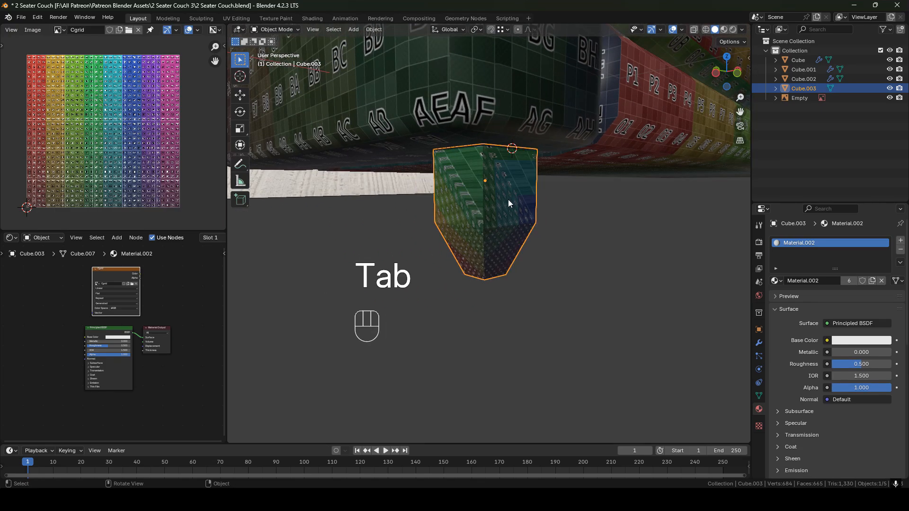
middle_click_drag(500, 205, 524, 205)
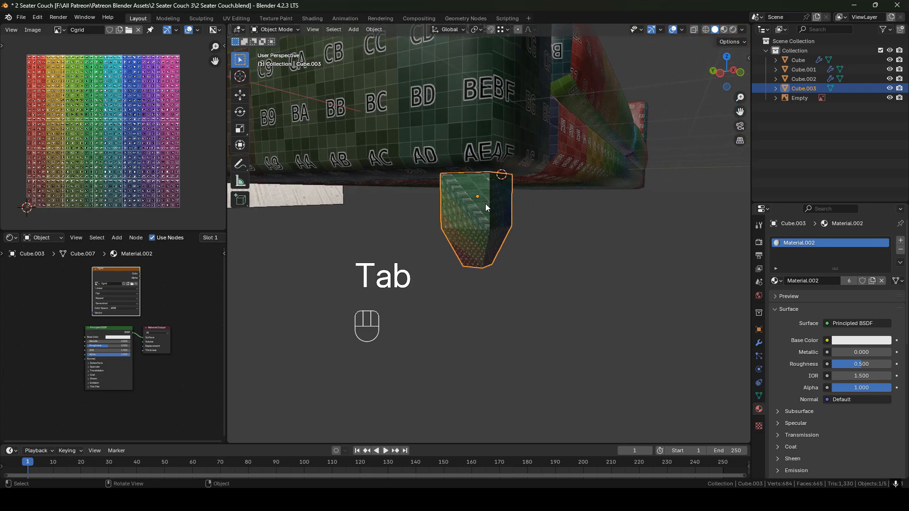
key("ctrl+a")
left_click(445, 205)
middle_click_drag(445, 206, 480, 213)
Re-enter edit mode on the foot, reset its UVs and unwrap it with the transforms applied.
key("Tab")
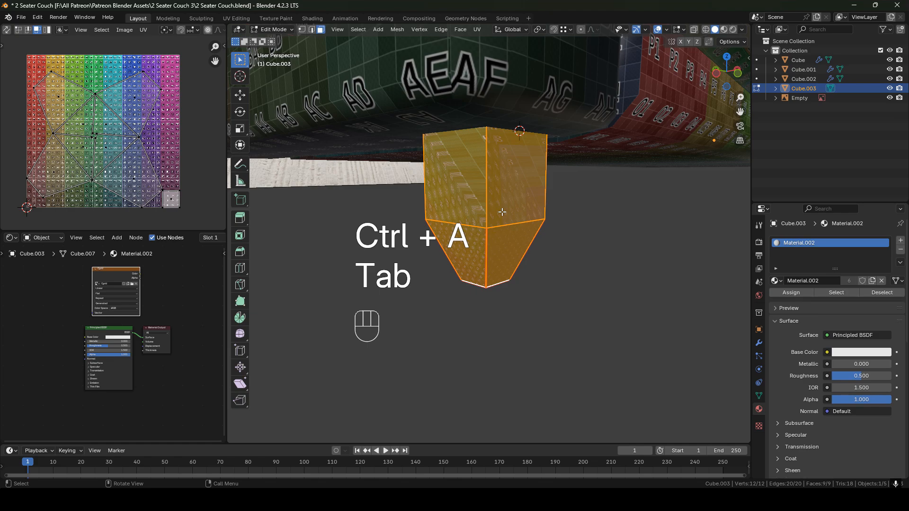
key("u")
left_click(465, 334)
key("u")
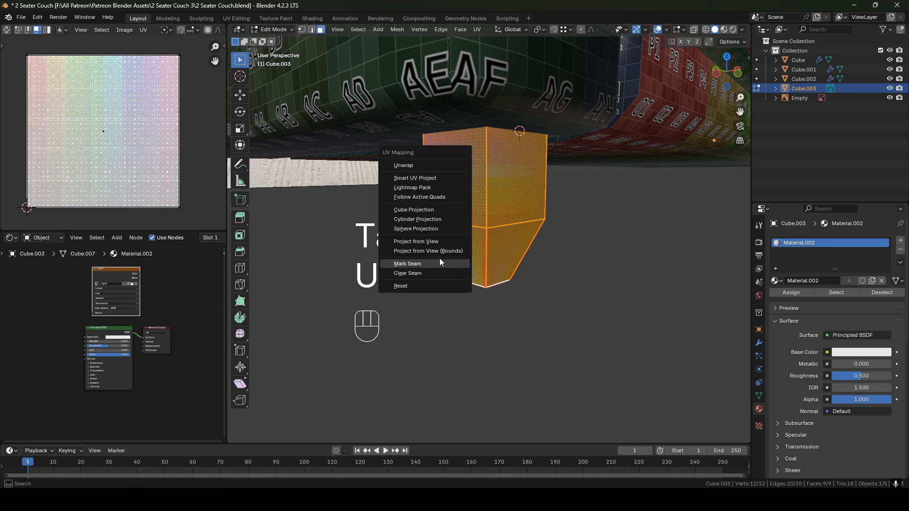
left_click(411, 166)
middle_click_drag(523, 219, 520, 236)
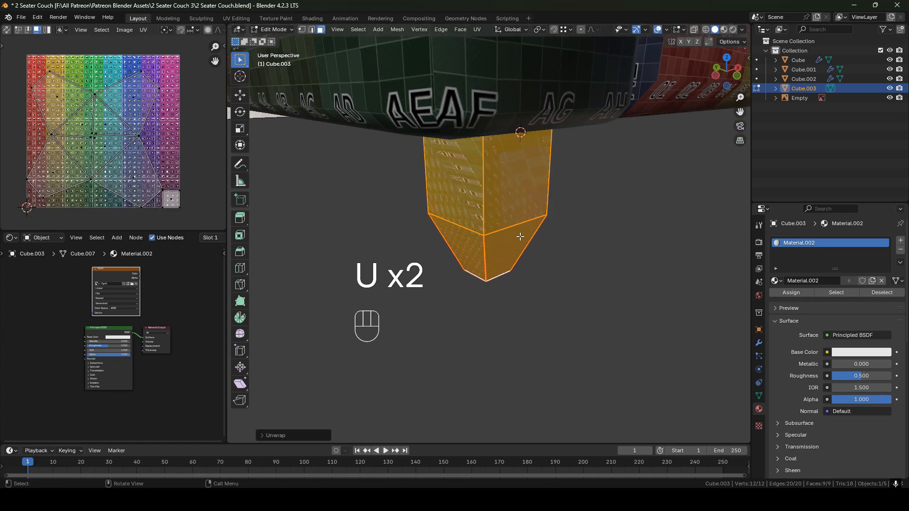
Select the four vertical corner edges of the foot's upper block and mark them as seams.
middle_click_drag(423, 205, 441, 194)
middle_click_drag(440, 194, 569, 158, "shift")
middle_click_drag(497, 127, 546, 215, "shift")
middle_click_drag(614, 207, 595, 219)
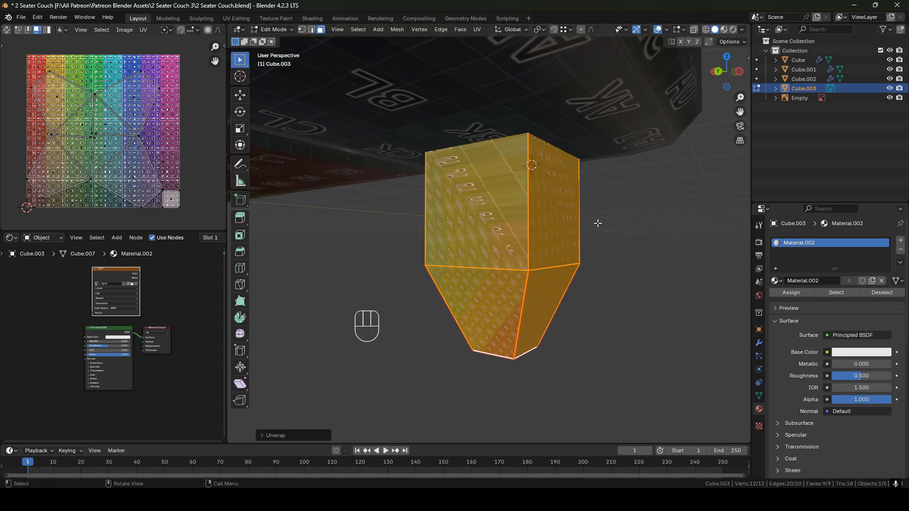
key("2")
left_click(513, 200)
middle_click_drag(518, 165, 520, 198)
middle_click_drag(682, 192, 649, 189)
middle_click_drag(649, 189, 426, 185, "shift")
left_click(532, 174, "shift")
middle_click_drag(426, 185, 517, 191, "shift")
left_click(508, 183, "shift")
right_click(575, 219)
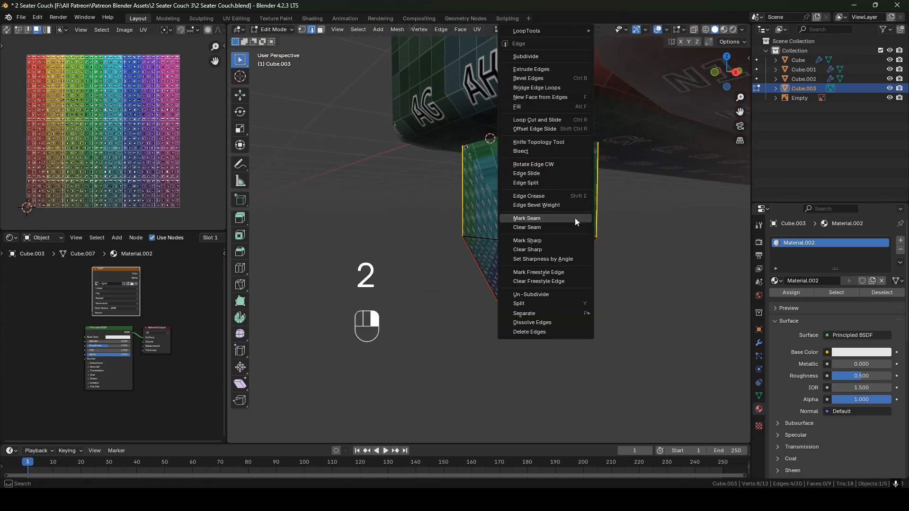
left_click(534, 219)
Reset and unwrap the entire foot with all corner seams, then check the grid texture in Object Mode.
key("3")
middle_click_drag(464, 228, 508, 229)
scroll(497, 227, "down", 2)
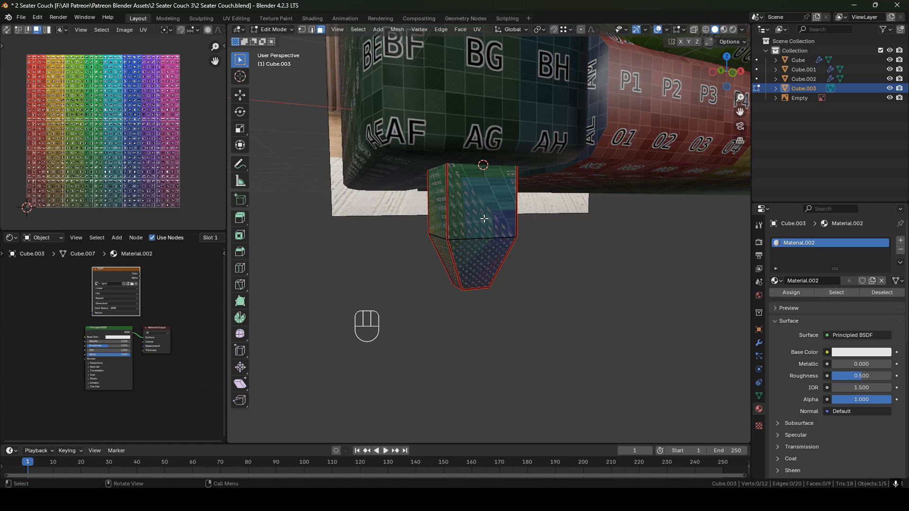
middle_click_drag(484, 219, 488, 223)
key("a")
key("u")
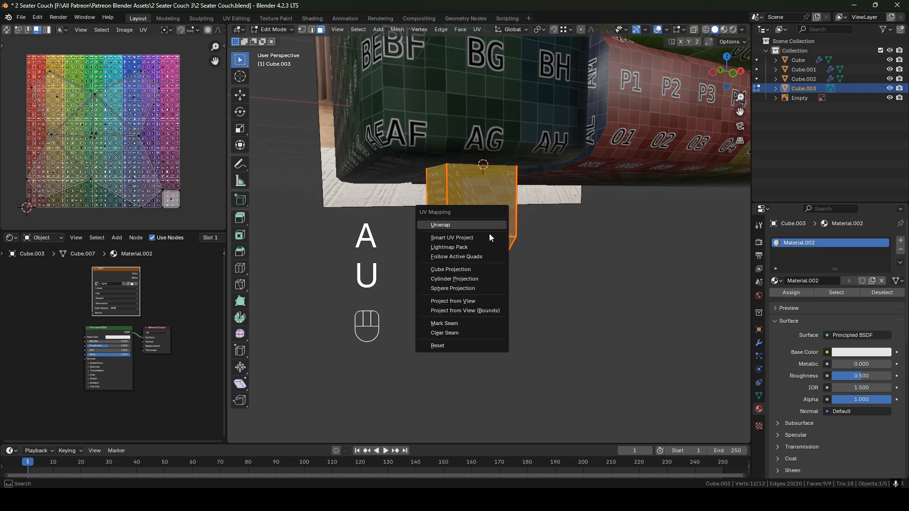
left_click(449, 346)
key("u")
left_click(426, 150)
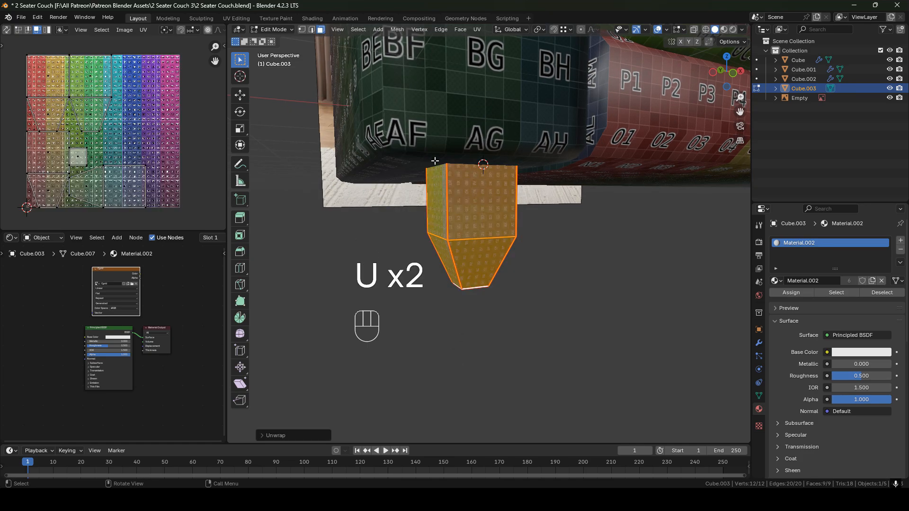
scroll(109, 153, "up", 1)
key("Tab")
scroll(493, 220, "up", 3)
scroll(478, 223, "down", 2)
middle_click_drag(478, 224, 476, 212, "shift")
middle_click_drag(542, 206, 318, 208)
Select the upper and lower faces on one side of the foot and rotate their UV island by -90 degrees.
key("Tab")
scroll(560, 195, "up", 3)
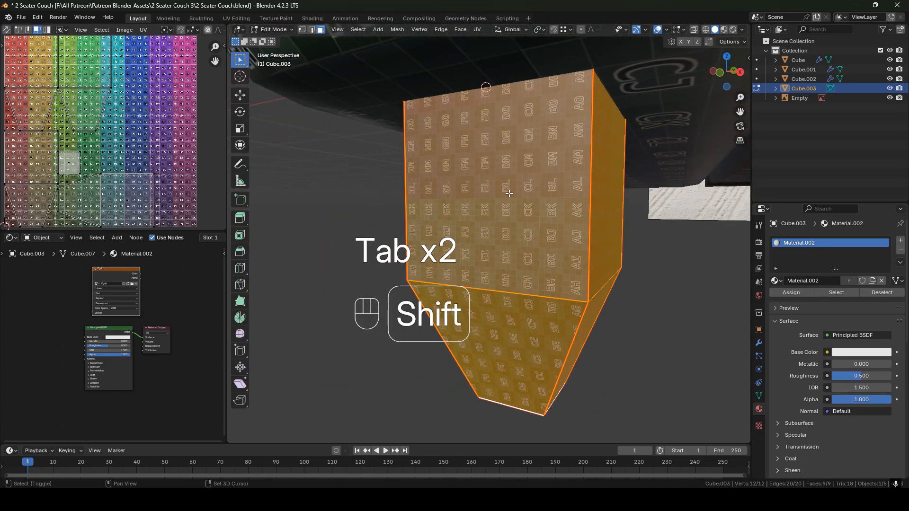
middle_click_drag(478, 228, 466, 230, "shift")
left_click(466, 237)
left_click(478, 327, "shift")
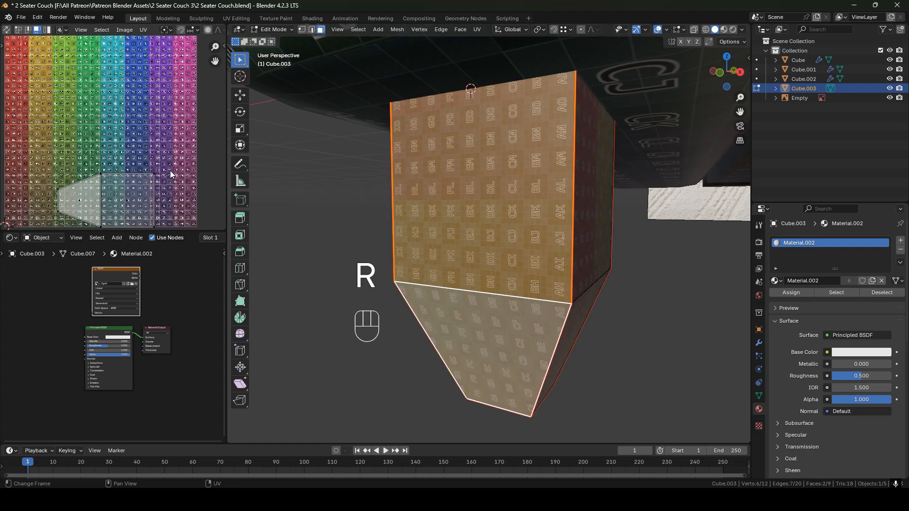
scroll(459, 232, "down", 2)
key("a")
mouse_move(157, 165)
middle_mouse_down("shift")
mouse_move(163, 127)
mouse_move(162, 148)
middle_mouse_up("shift")
scroll(165, 128, "down", 1)
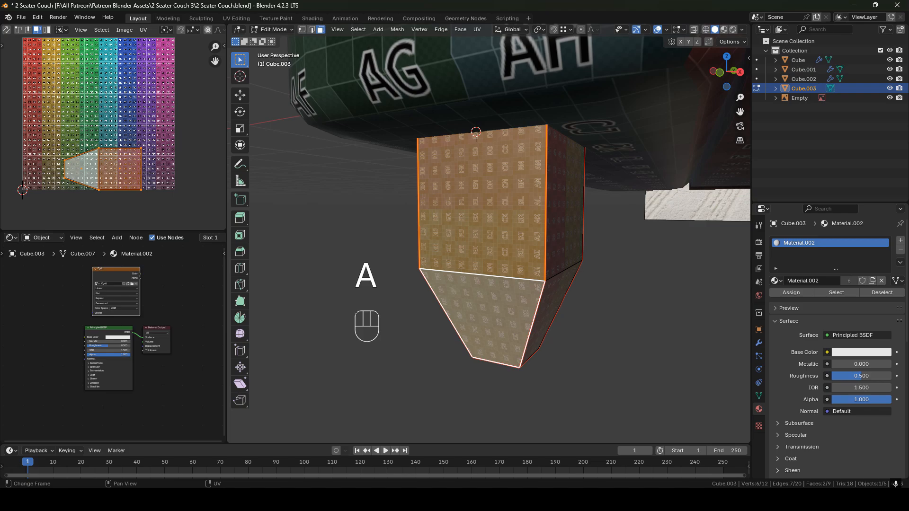
key("r")
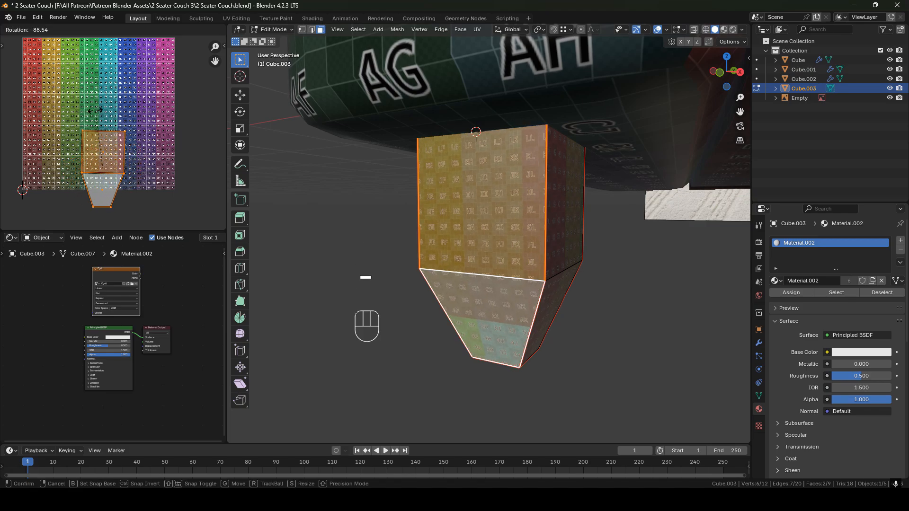
type("-90")
left_click(95, 111)
Inspect the grid texture's orientation on the foot's other sides by selecting their faces.
scroll(464, 214, "up", 2)
middle_click_drag(476, 213, 413, 212)
middle_click_drag(413, 211, 506, 199, "shift")
left_click(507, 199)
scroll(541, 289, "down", 2)
middle_click_drag(541, 290, 502, 249)
middle_click_drag(502, 248, 455, 223, "shift")
left_click(514, 203)
middle_click_drag(608, 244, 409, 215, "shift")
left_click(593, 214)
middle_click_drag(592, 253, 455, 230)
Select all of the foot's faces and UV islands and pack them into a single tile with UVPackmaster, rotation disabled.
key("a")
scroll(574, 254, "down", 2)
scroll(160, 152, "down", 2)
scroll(142, 147, "up", 2)
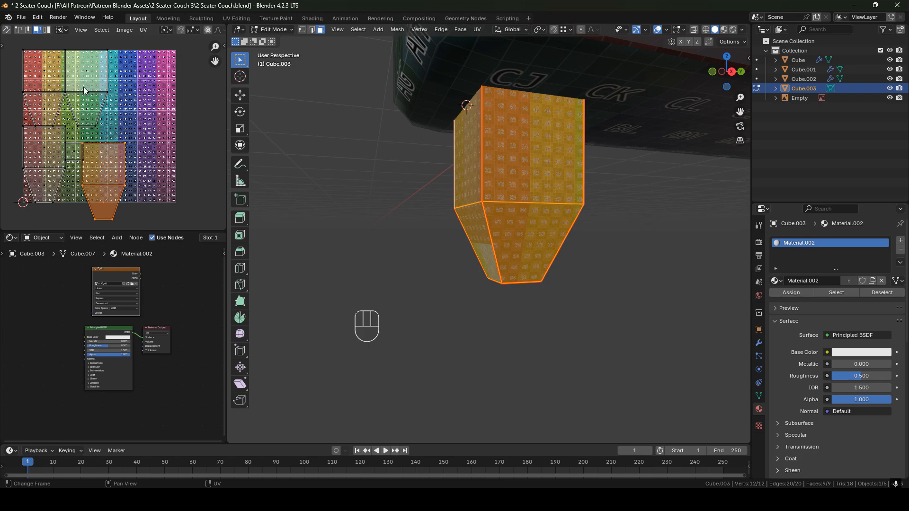
scroll(61, 63, "down", 1)
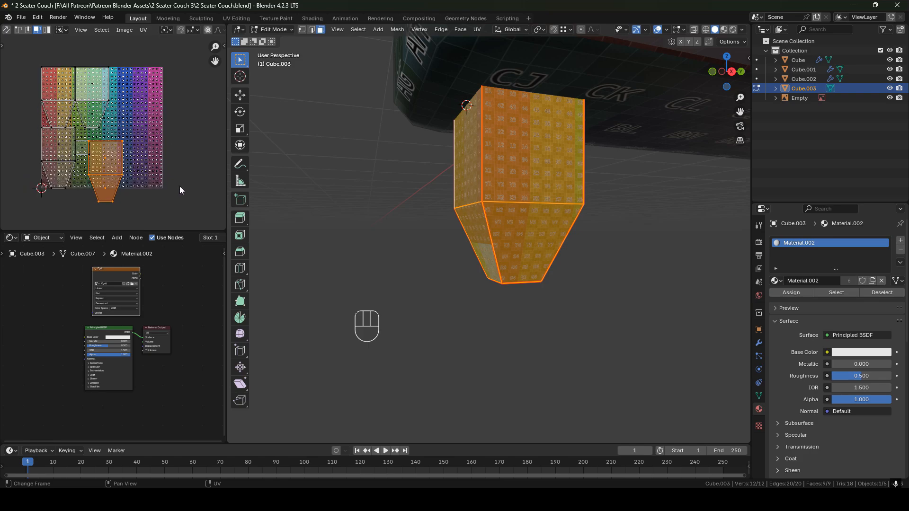
middle_click_drag(488, 159, 480, 207)
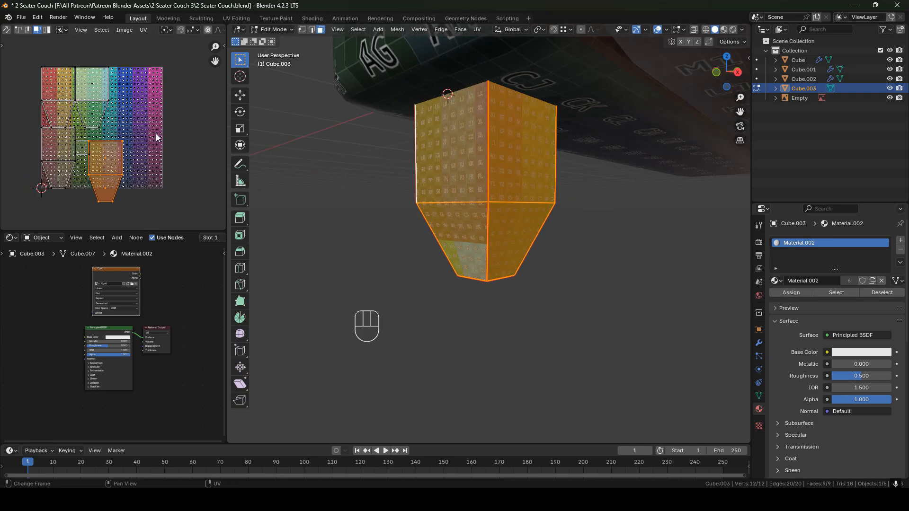
key("a")
key("n")
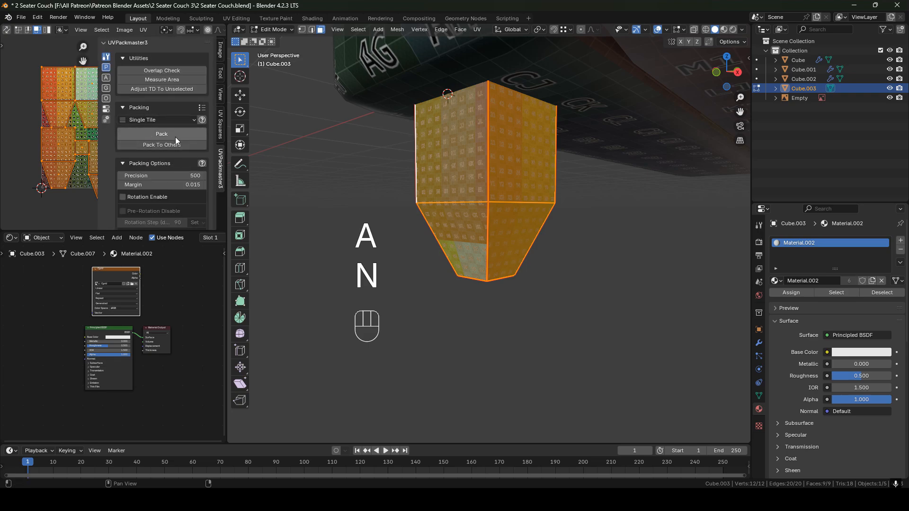
scroll(160, 192, "down", 2)
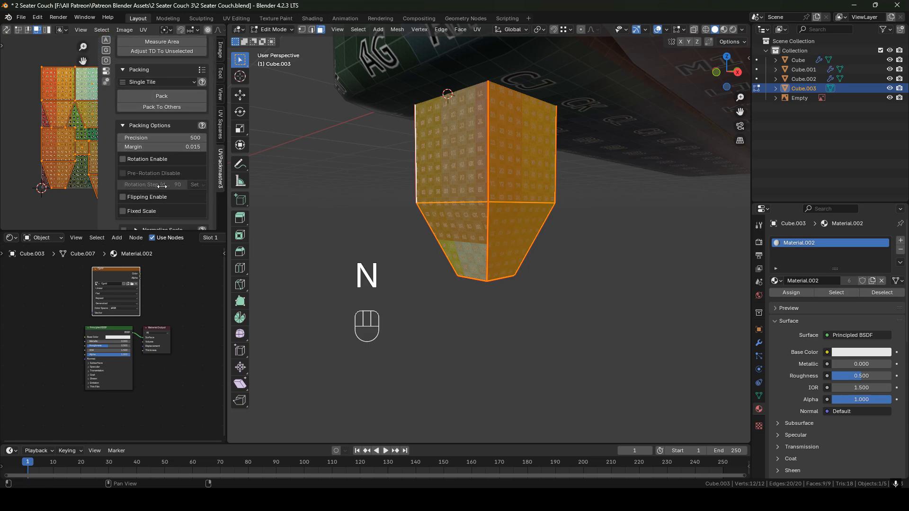
scroll(156, 195, "up", 2)
left_click(170, 133)
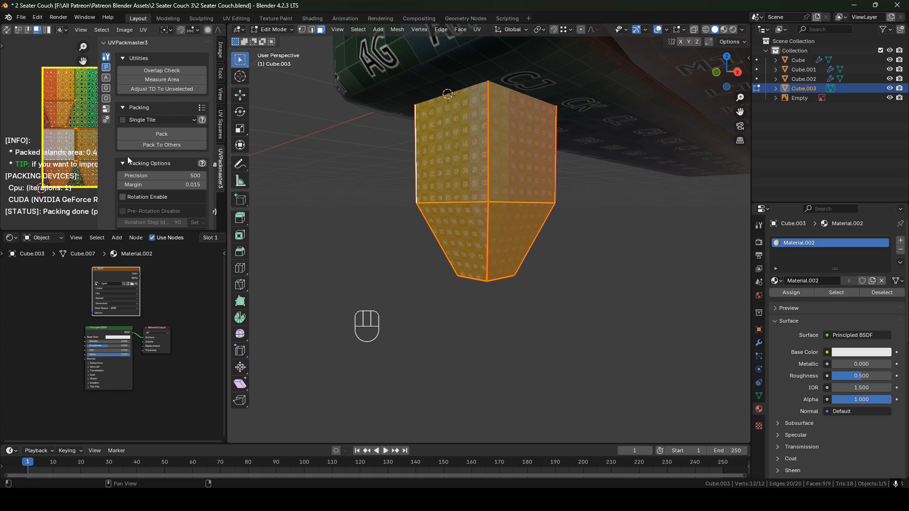
key("n")
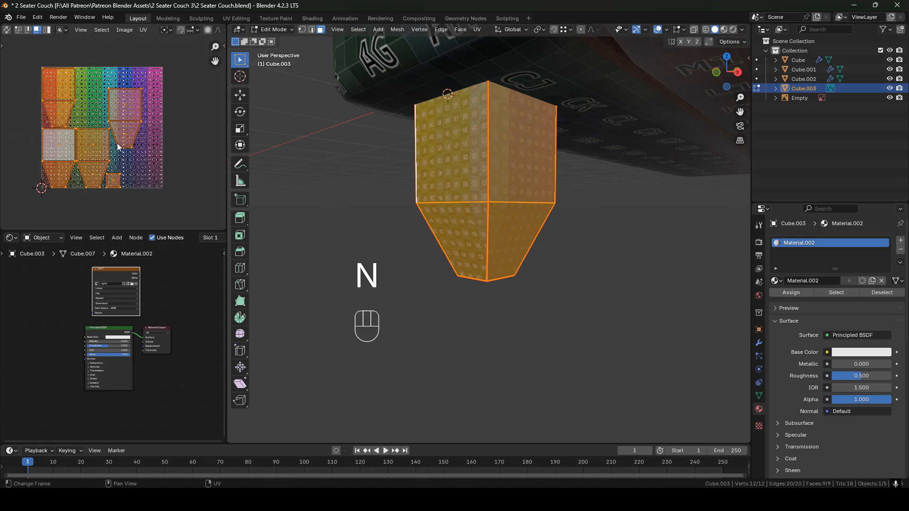
Examine the packed foot's grid texture from another side and review the layout of its UV islands.
middle_click_drag(500, 204, 641, 199)
middle_click_drag(516, 223, 458, 231, "shift")
key("Tab")
key("Tab")
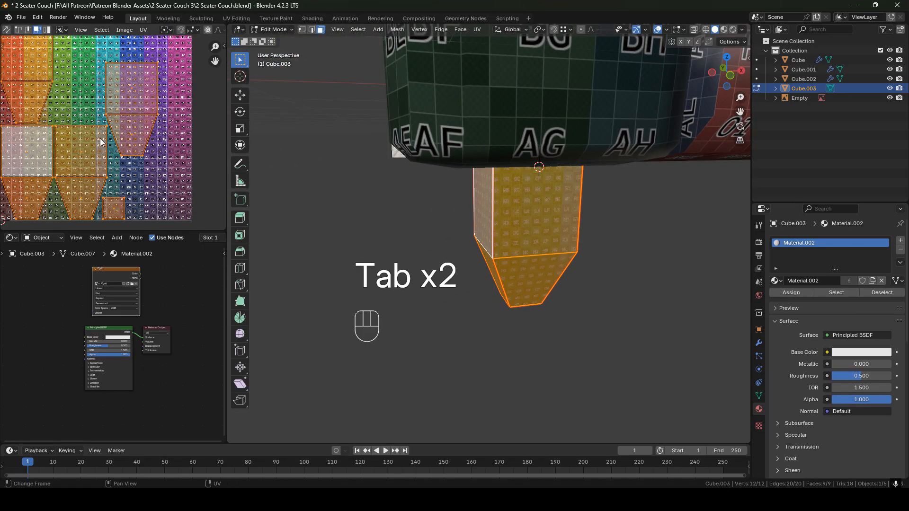
scroll(204, 192, "down", 3)
middle_click_drag(204, 192, 137, 151, "shift")
scroll(105, 128, "up", 2)
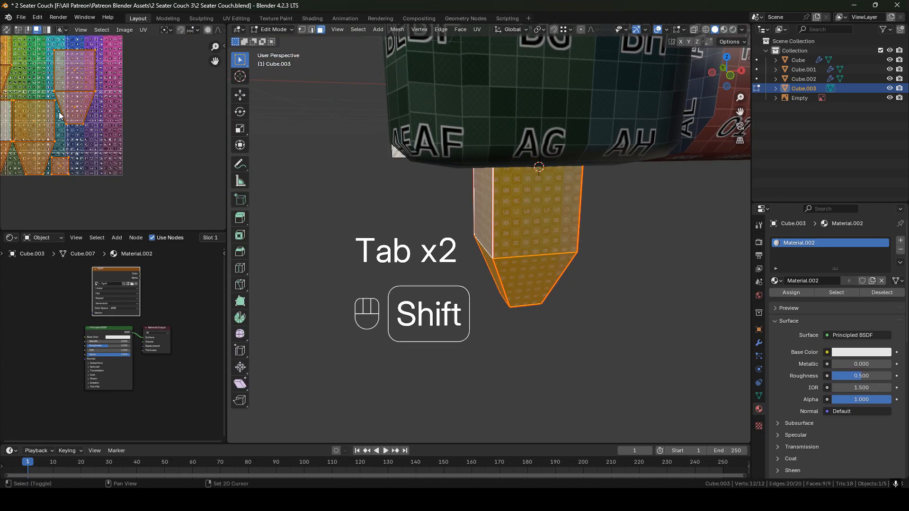
middle_click_drag(60, 115, 127, 144, "shift")
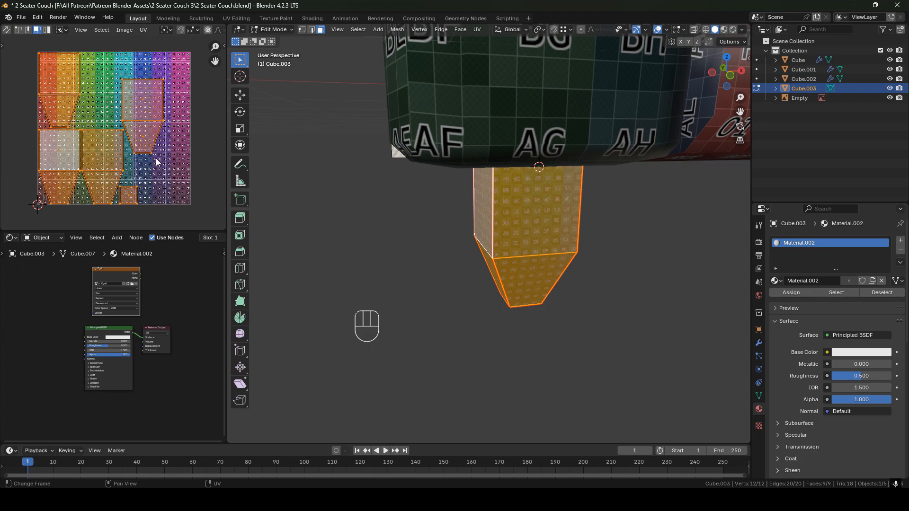
Enable rotation for packing with a rotation step of 180 degrees and repack the foot's UV islands.
key("n")
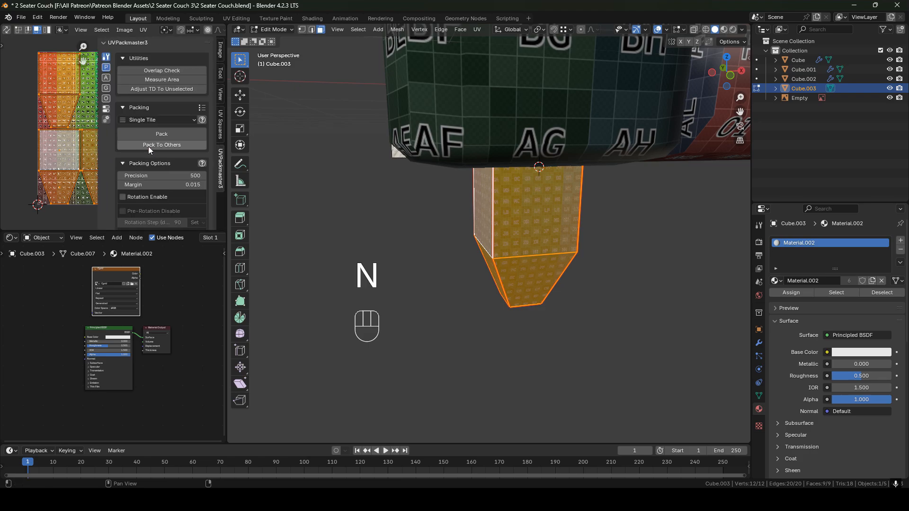
scroll(189, 177, "down", 3)
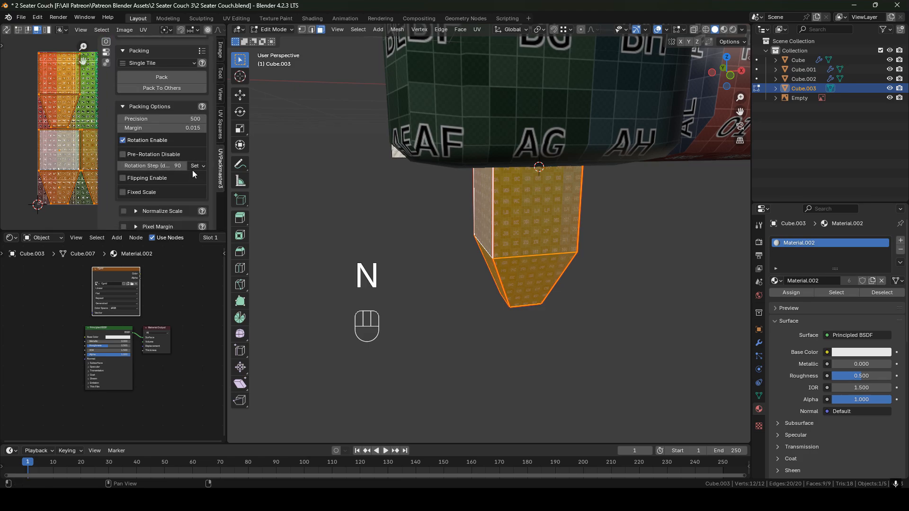
left_click(201, 165)
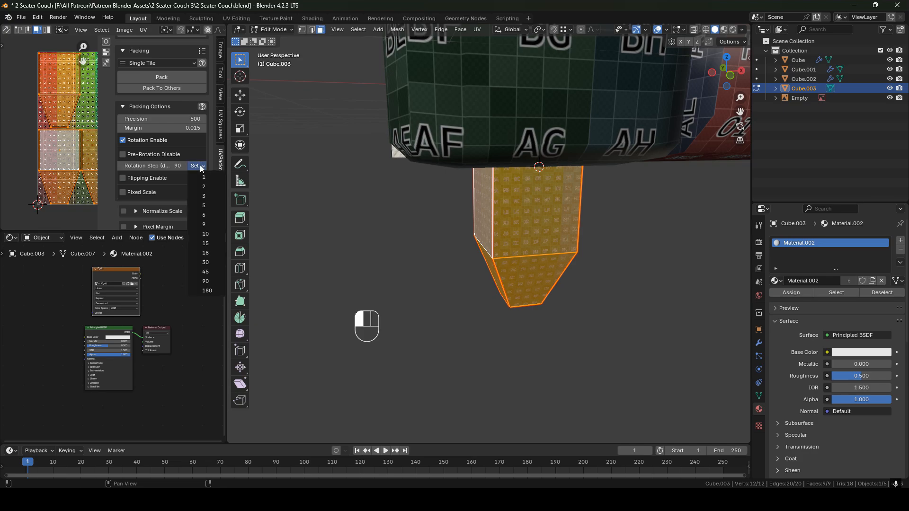
left_click(209, 291)
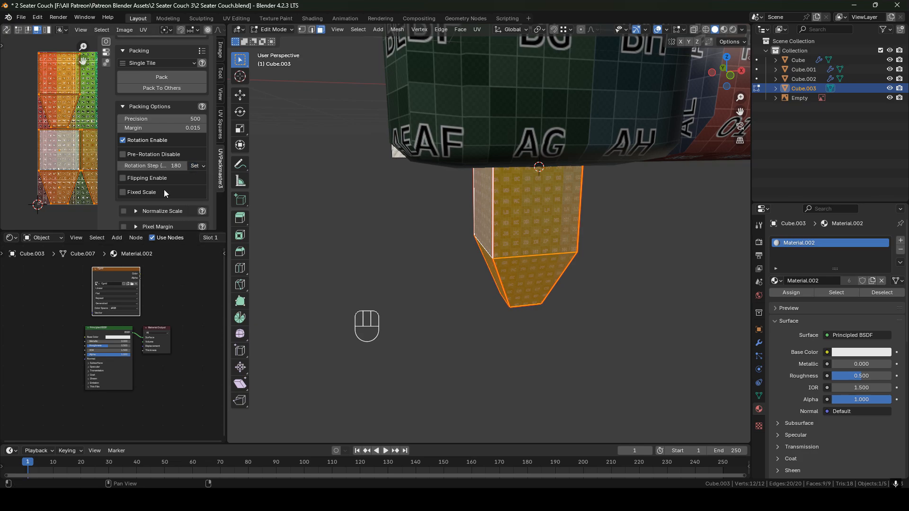
left_click(171, 77)
mouse_move(70, 108)
middle_mouse_down()
mouse_move(23, 105)
mouse_move(59, 117)
middle_mouse_up()
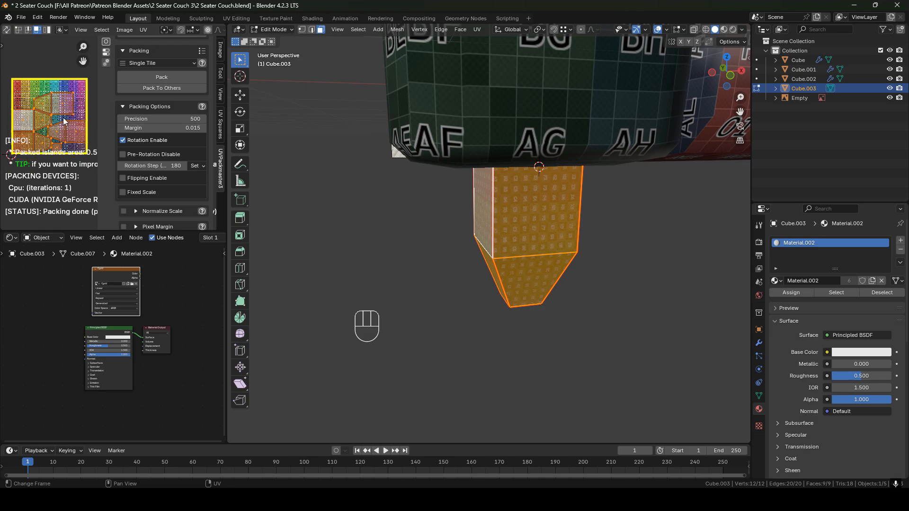
Rotate all of the foot's UV islands together by 90 degrees.
middle_click_drag(249, 187, 282, 191)
key("r")
key("9")
key("0")
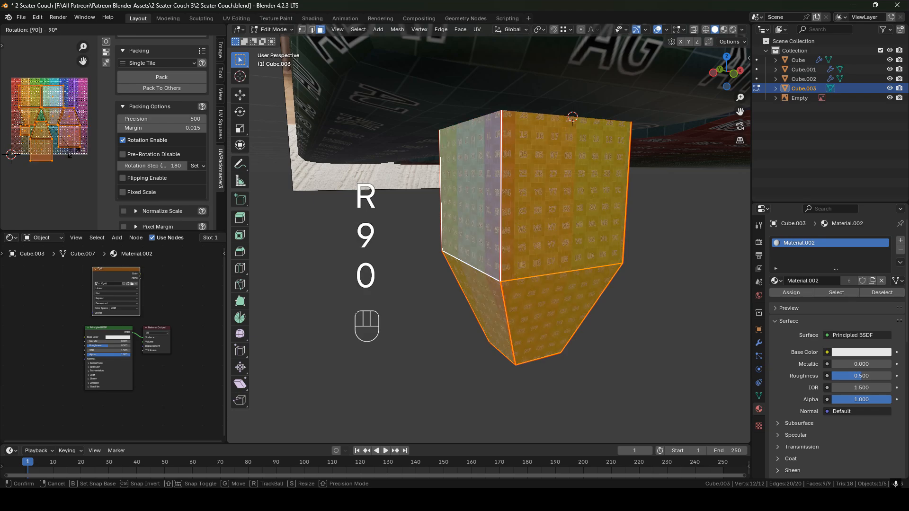
left_click(73, 153)
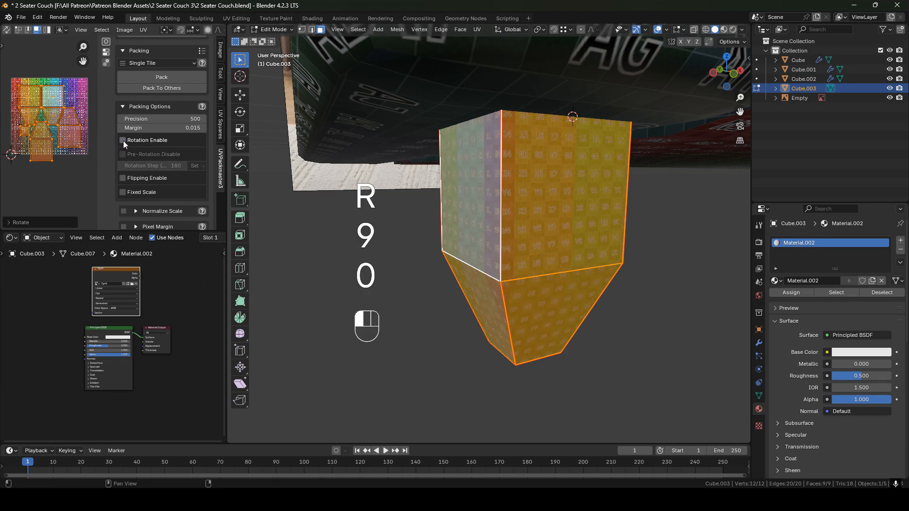
Pack the rotated UV islands with rotation disabled, then repack them with rotation enabled at the 180-degree step.
left_click(162, 78)
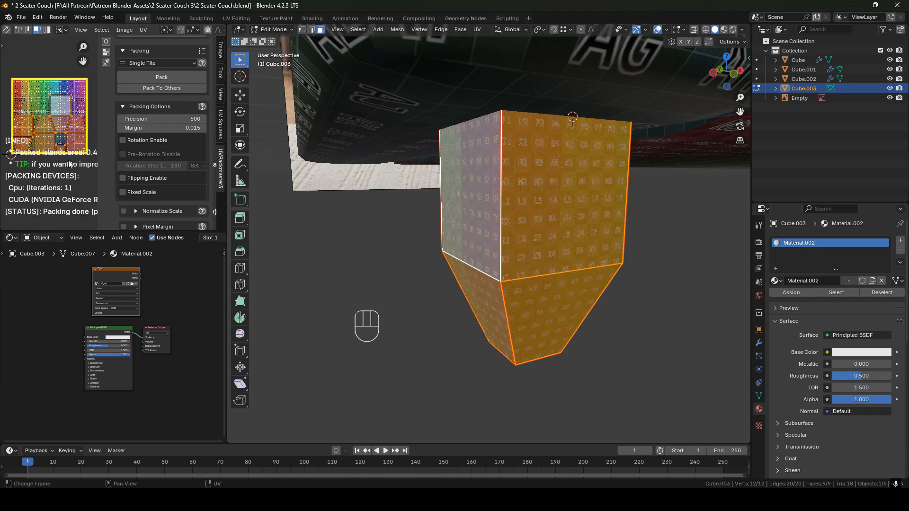
mouse_move(43, 128)
middle_mouse_down()
mouse_move(67, 116)
mouse_move(41, 116)
middle_mouse_up()
left_click(123, 140)
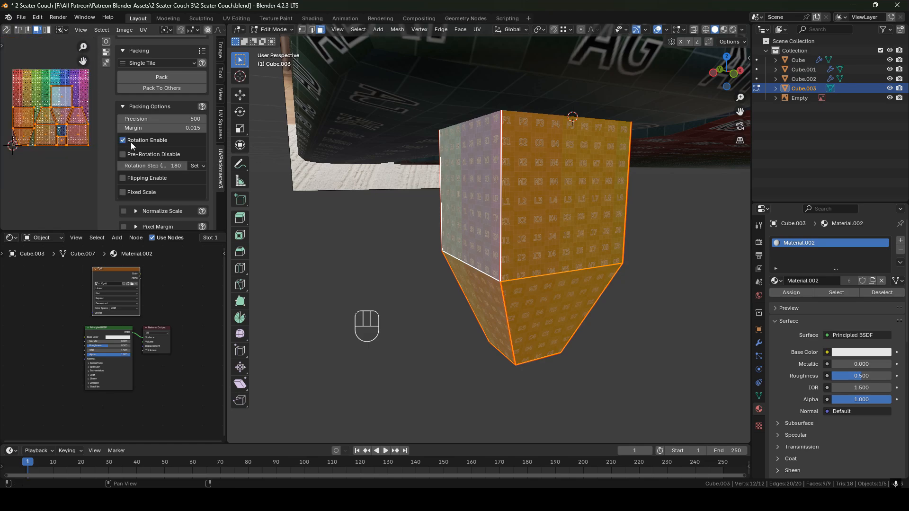
left_click(163, 78)
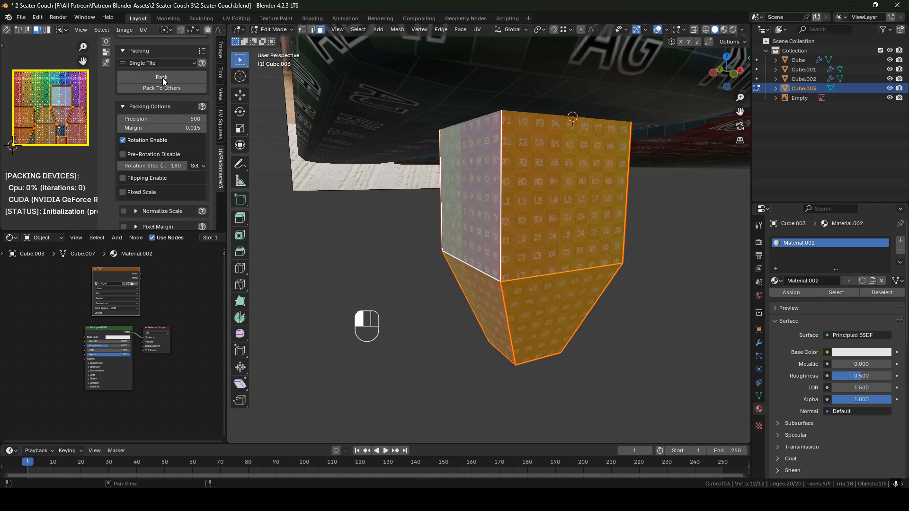
Inspect the grid texture's orientation on every side of the repacked foot and compare it with the couch.
middle_click_drag(516, 228, 606, 205, "shift")
middle_click_drag(606, 205, 654, 210)
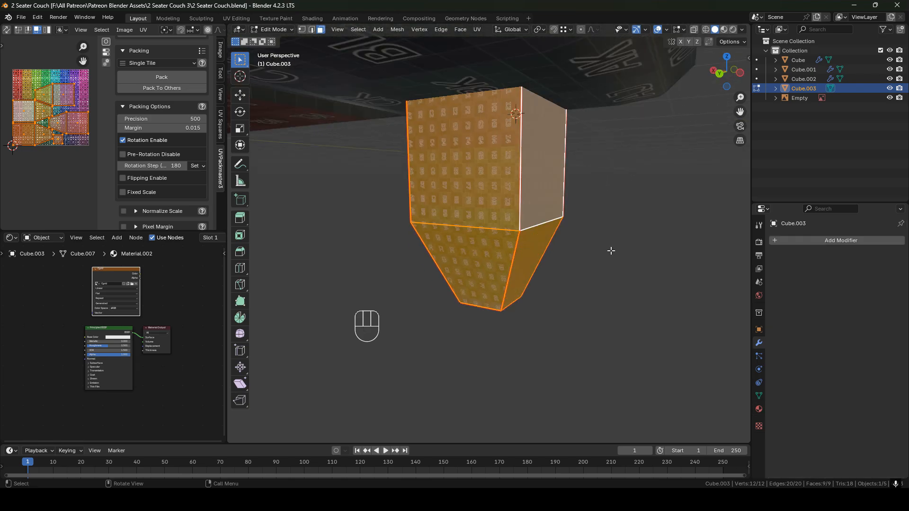
middle_click_drag(522, 180, 490, 159)
middle_click_drag(598, 157, 550, 162)
middle_click_drag(549, 162, 490, 169, "shift")
middle_click_drag(490, 170, 511, 172, "shift")
middle_click_drag(586, 173, 547, 144, "shift")
middle_click_drag(547, 144, 448, 141)
scroll(571, 136, "down", 2)
middle_click_drag(571, 135, 643, 133)
scroll(570, 187, "up", 2)
middle_click_drag(570, 189, 579, 187)
scroll(501, 156, "down", 3)
middle_click_drag(483, 184, 454, 196)
scroll(441, 178, "down", 3)
scroll(500, 201, "down", 2)
scroll(439, 212, "down", 2)
scroll(453, 215, "down", 2)
Return to Object Mode and add a Mirror modifier to the foot on the X axis.
key("Tab")
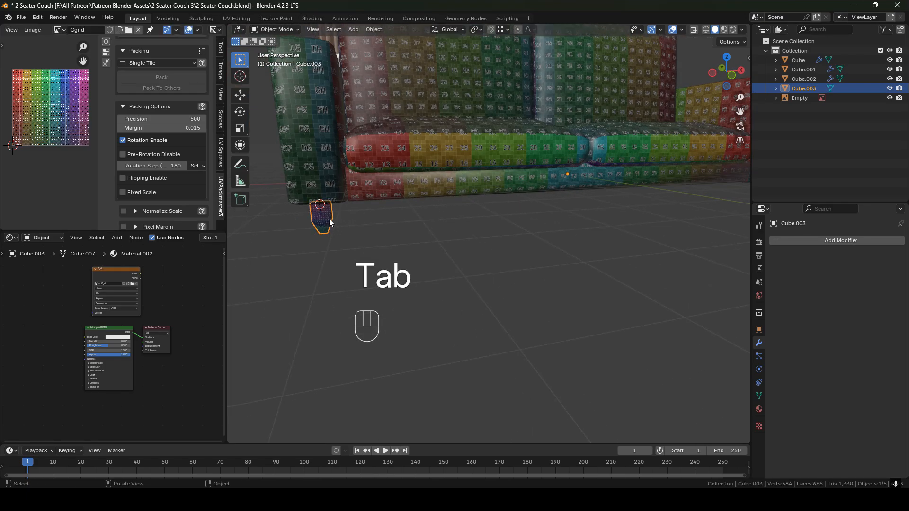
left_click(822, 240)
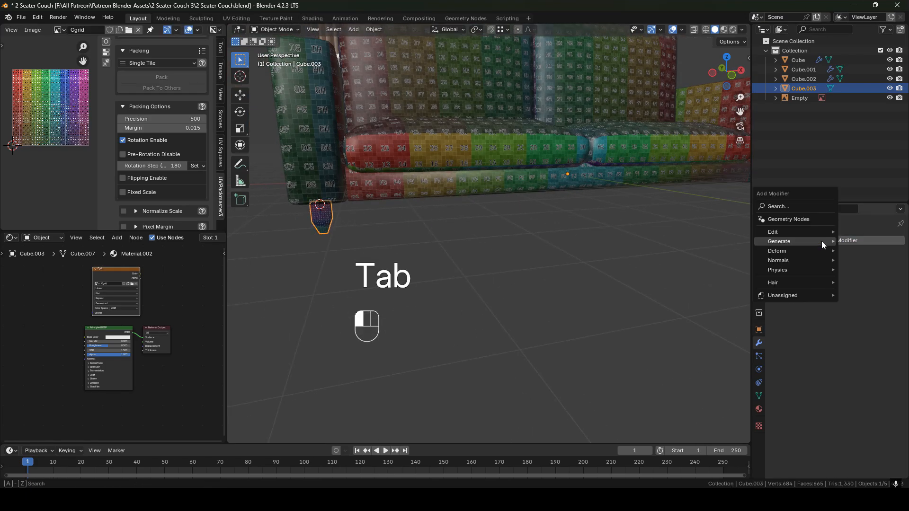
mouse_move(822, 240)
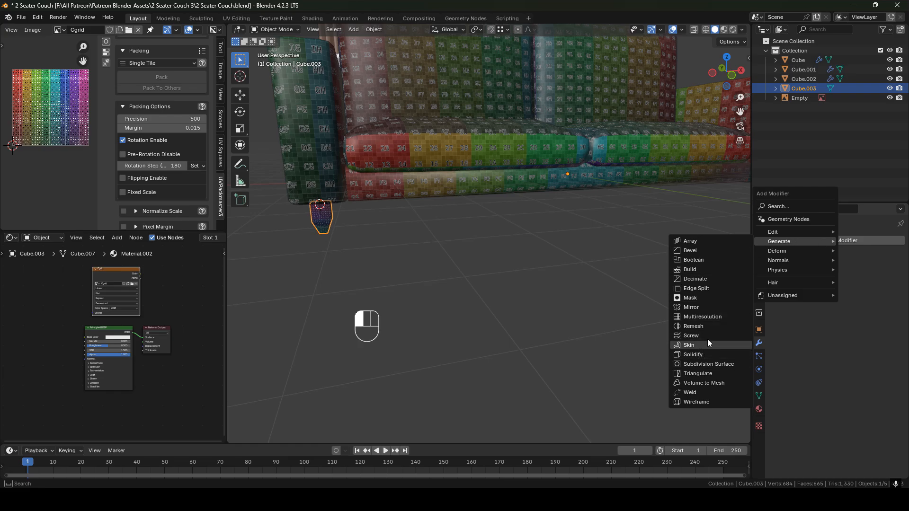
left_click(699, 308)
Duplicate the mirrored feet and move the copy about 4 m along Y to the couch's back end.
scroll(552, 192, "down", 2)
middle_click_drag(474, 193, 378, 197, "shift")
scroll(584, 173, "up", 3)
middle_click_drag(585, 172, 456, 174)
key("shift+d")
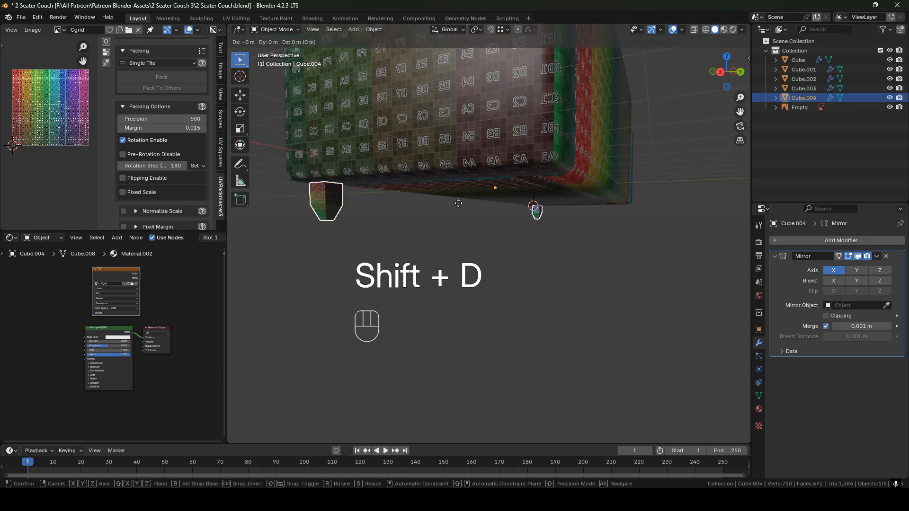
key("y")
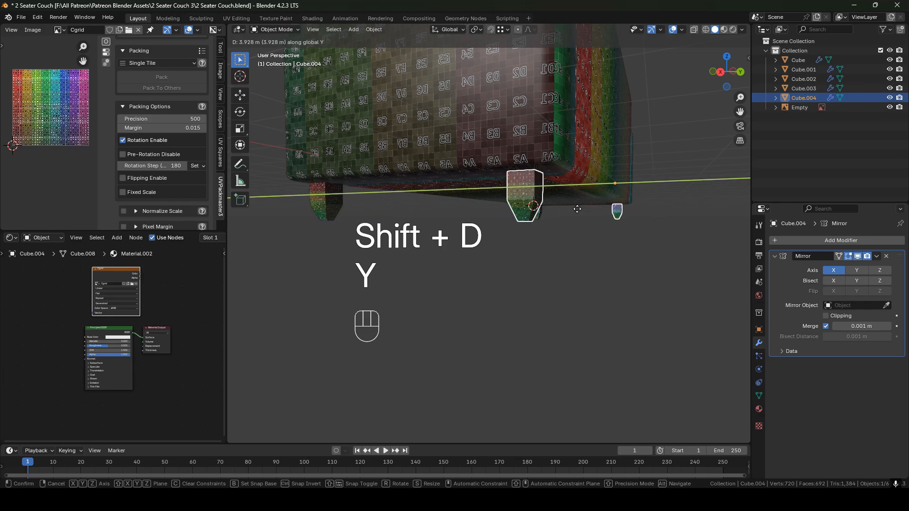
key("4")
left_click(520, 190)
middle_click_drag(520, 190, 651, 237)
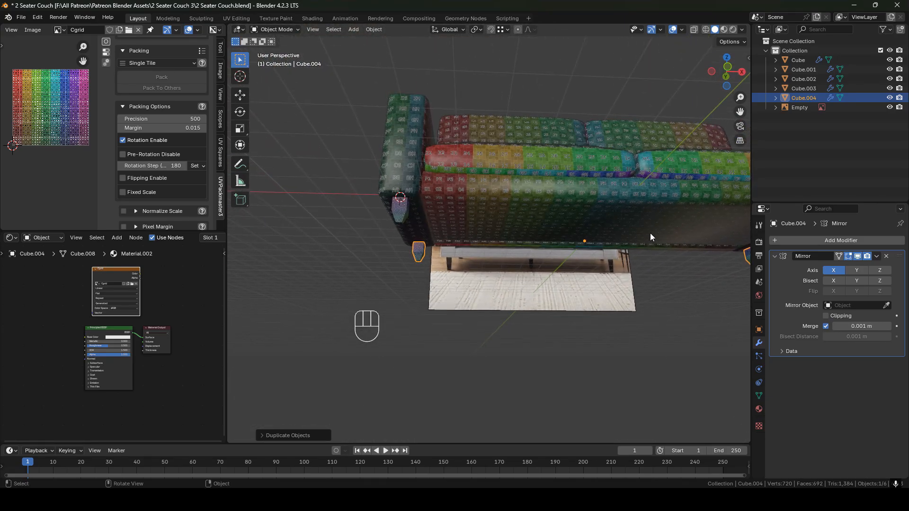
Apply the Mirror modifier on both the back feet and the front feet.
key("ctrl+a")
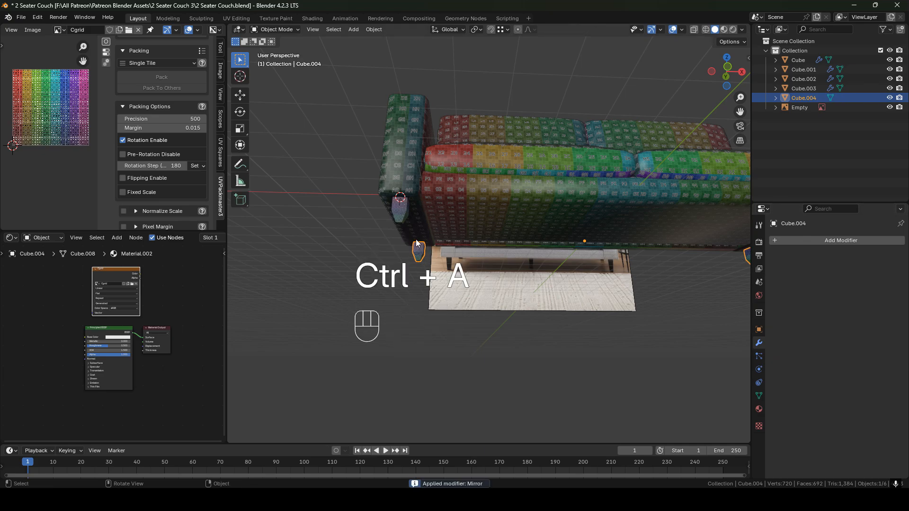
left_click(402, 211)
key("ctrl+a")
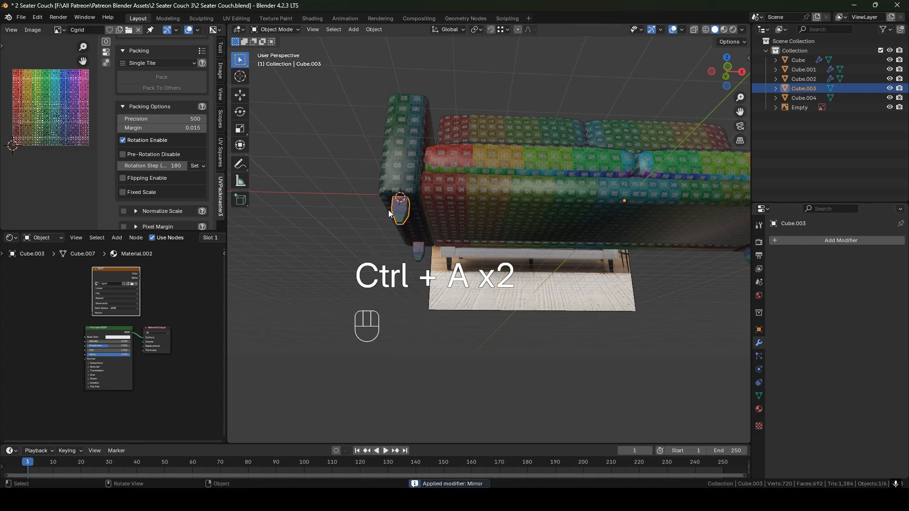
Select the front and back foot objects together and join them into one object.
left_click(419, 251, "shift")
middle_click_drag(493, 219, 535, 226)
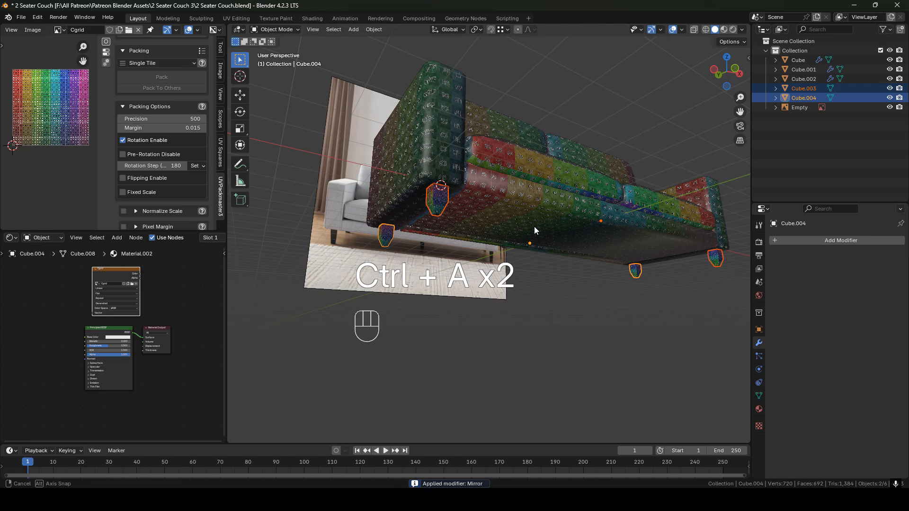
right_click(445, 195)
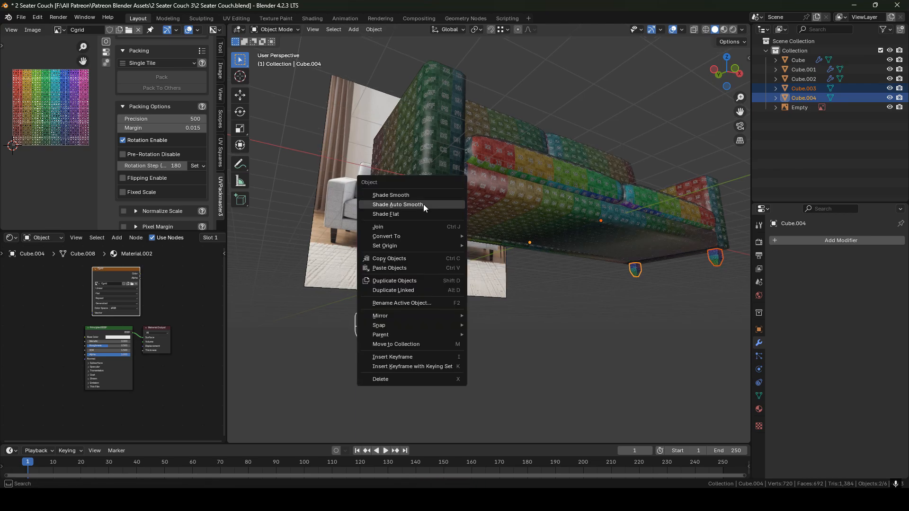
left_click(401, 229)
Enter Edit Mode on the joined feet and select the two feet beneath the armrest with the 3D cursor.
middle_click_drag(409, 204, 455, 197)
key("Tab")
key("2")
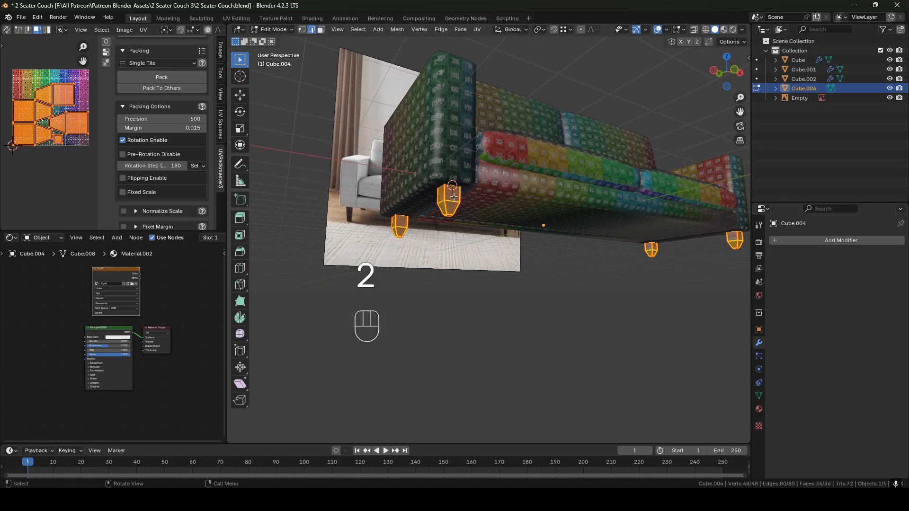
key("l")
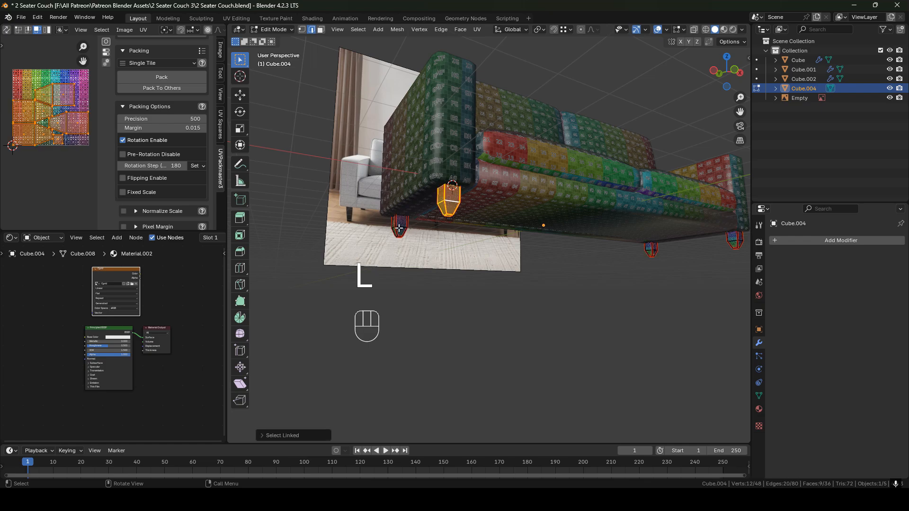
key("l")
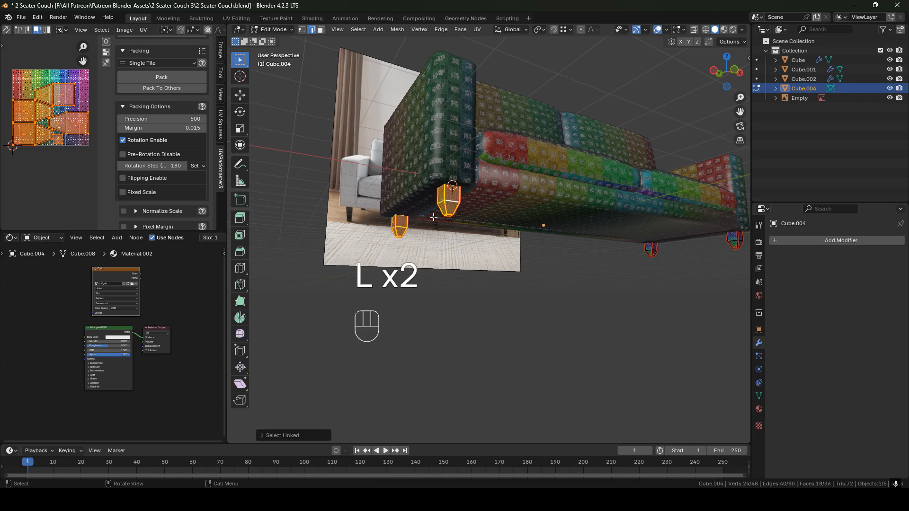
Try duplicating the two selected feet along X toward the couch's middle, and undo the duplication.
key("shift+d")
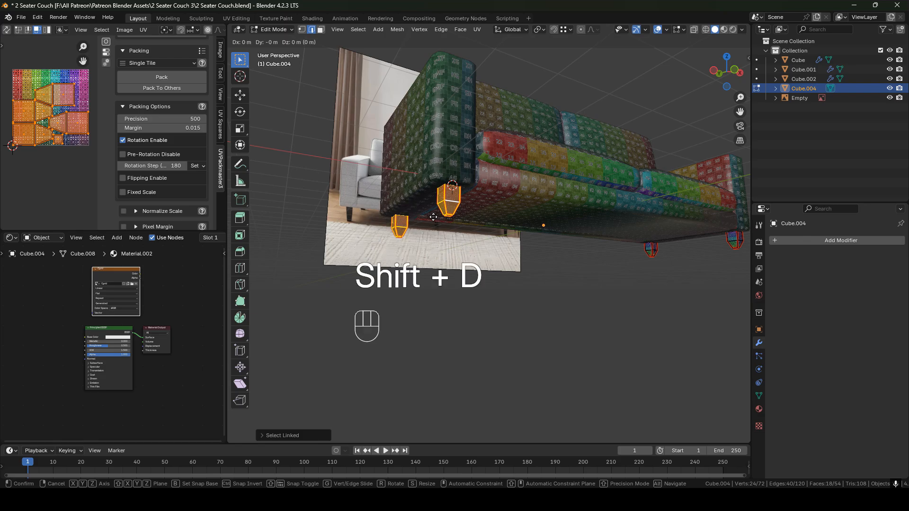
key("x")
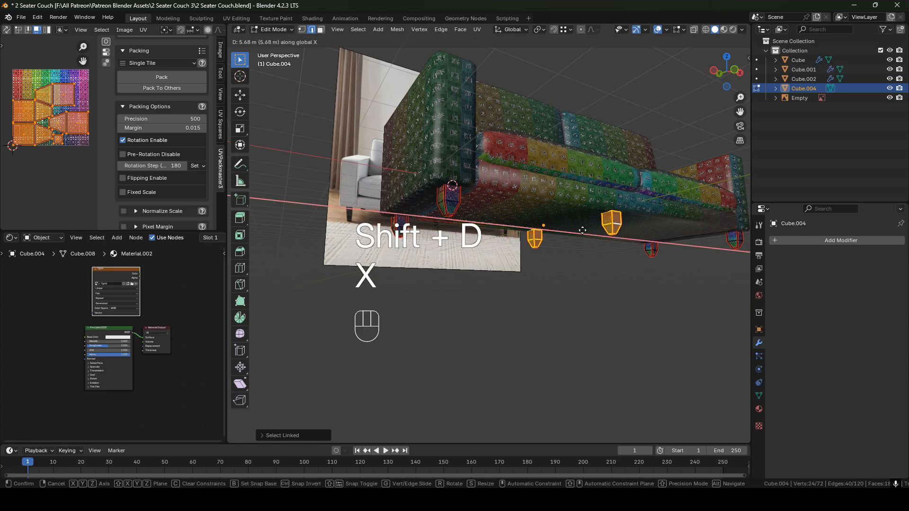
left_click(621, 218)
middle_click_drag(620, 218, 585, 227)
middle_click_drag(585, 227, 474, 220, "shift")
scroll(503, 186, "up", 4)
mouse_move(504, 186)
middle_mouse_down()
mouse_move(527, 184)
mouse_move(501, 152)
mouse_move(501, 170)
middle_mouse_up()
scroll(509, 180, "up", 1)
scroll(450, 199, "down", 2)
scroll(472, 194, "down", 3)
scroll(493, 199, "up", 1)
key("ctrl+z")
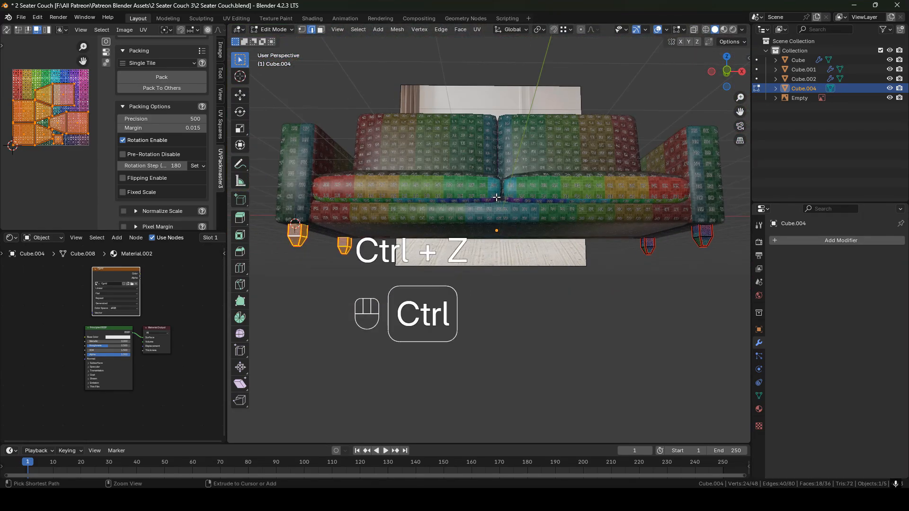
Try moving the two selected feet 6 m along X, check their position in front view, and undo the move.
scroll(501, 201, "up", 4)
mouse_move(512, 203)
middle_mouse_down()
mouse_move(503, 218)
mouse_move(532, 215)
mouse_move(520, 217)
middle_mouse_up()
key("g")
key("x")
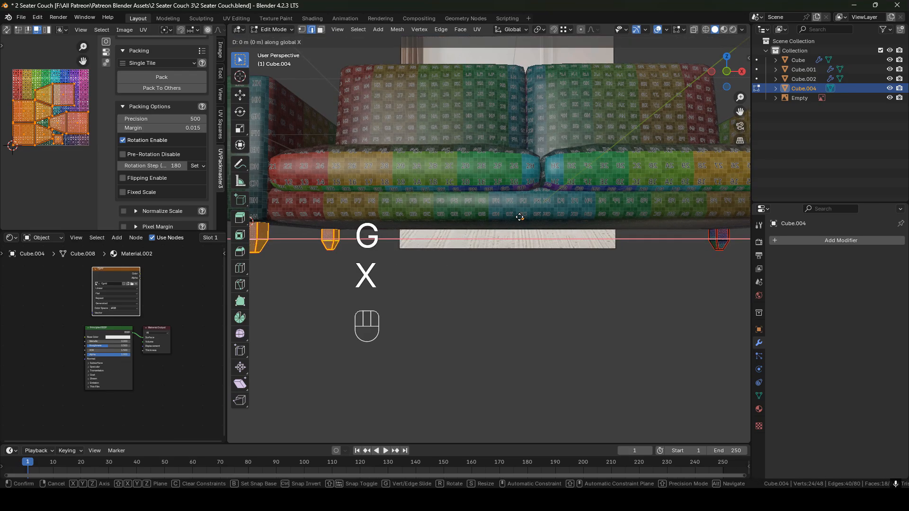
key("6")
left_click(736, 190)
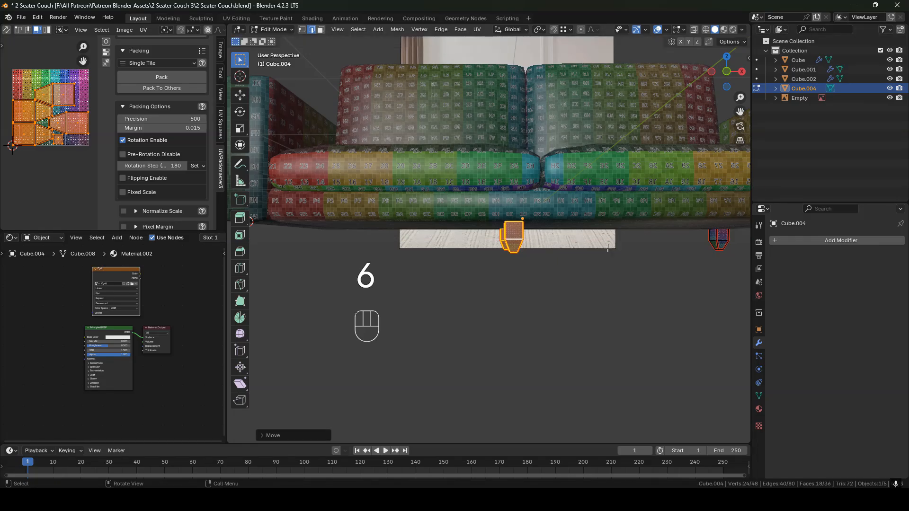
middle_click_drag(579, 241, 567, 273)
middle_click_drag(515, 327, 527, 258)
middle_click_drag(468, 350, 558, 300, "shift")
scroll(554, 298, "down", 2)
middle_click_drag(510, 285, 521, 210, "shift")
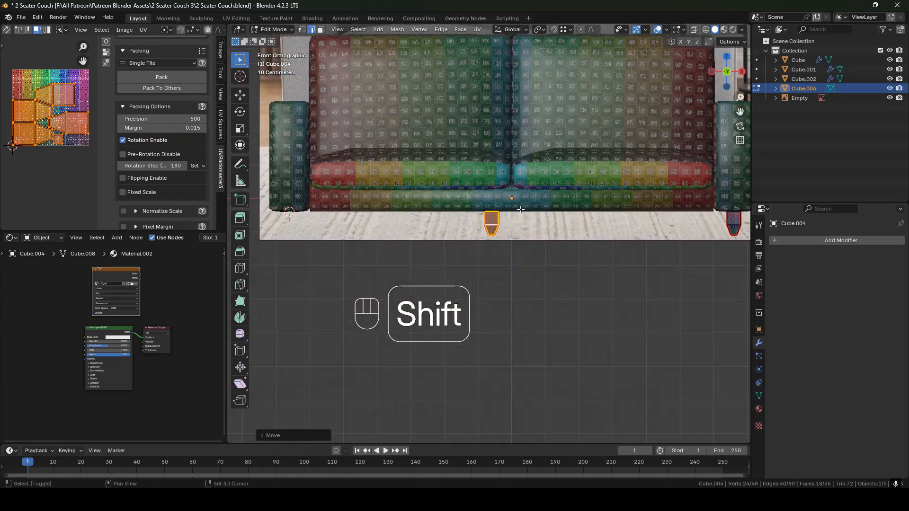
scroll(521, 210, "down", 2)
key("ctrl+z")
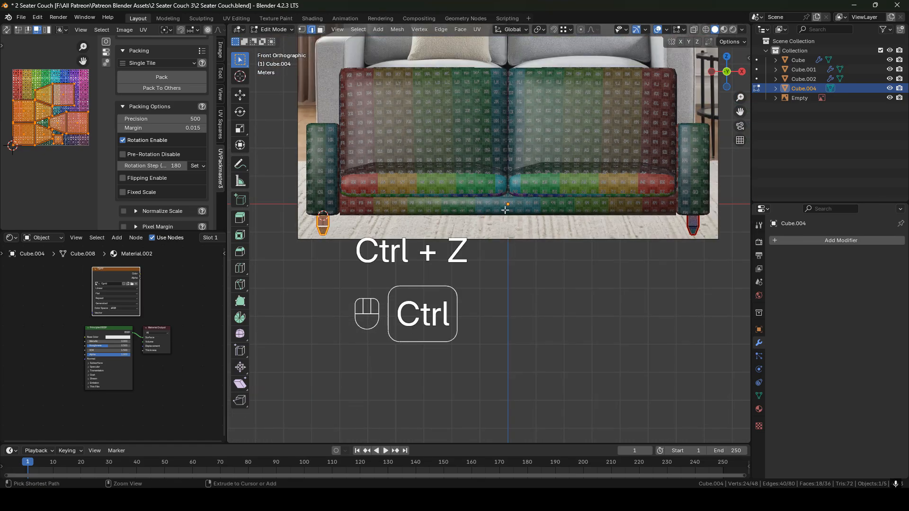
Duplicate the two selected feet and move the copy 6.6 m along X to the couch's centre.
scroll(505, 209, "up", 1)
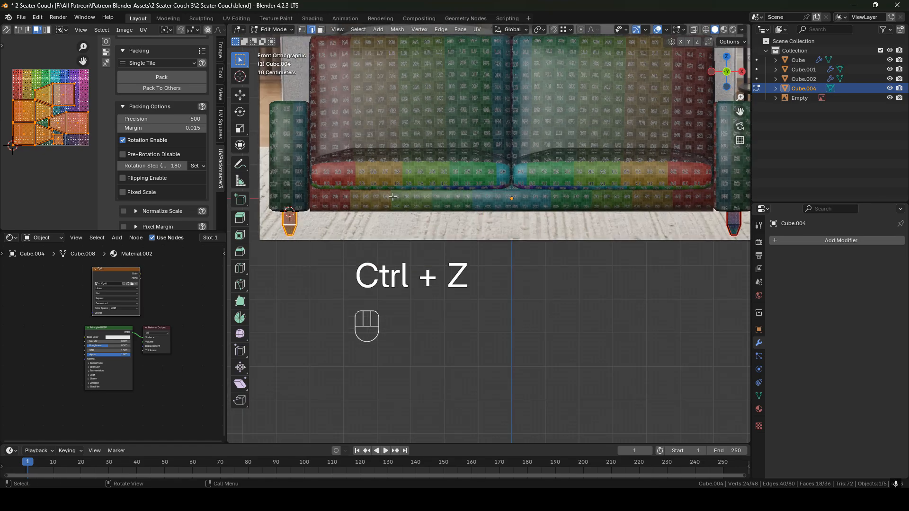
key("shift+d")
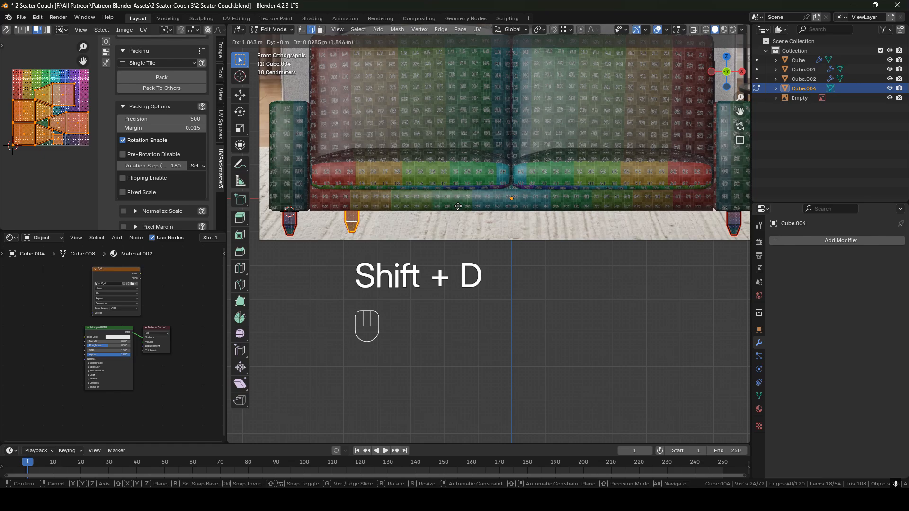
key("x")
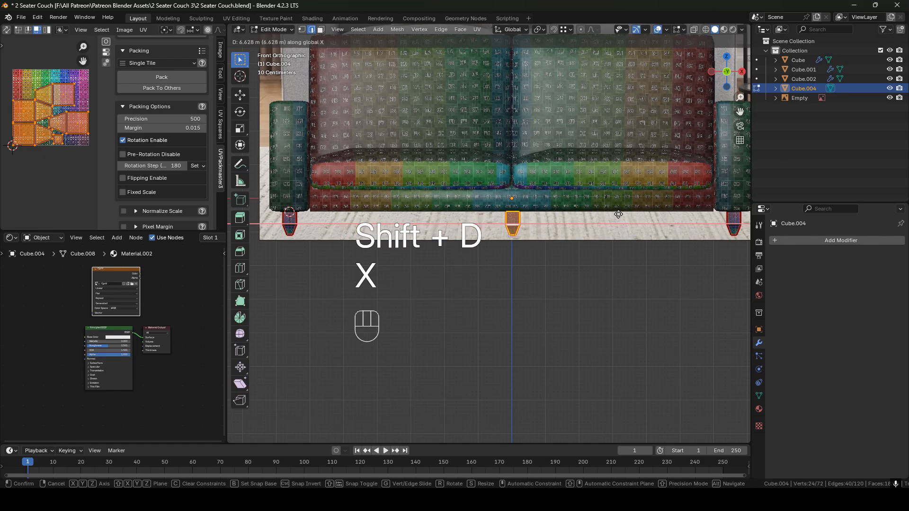
type("6.5")
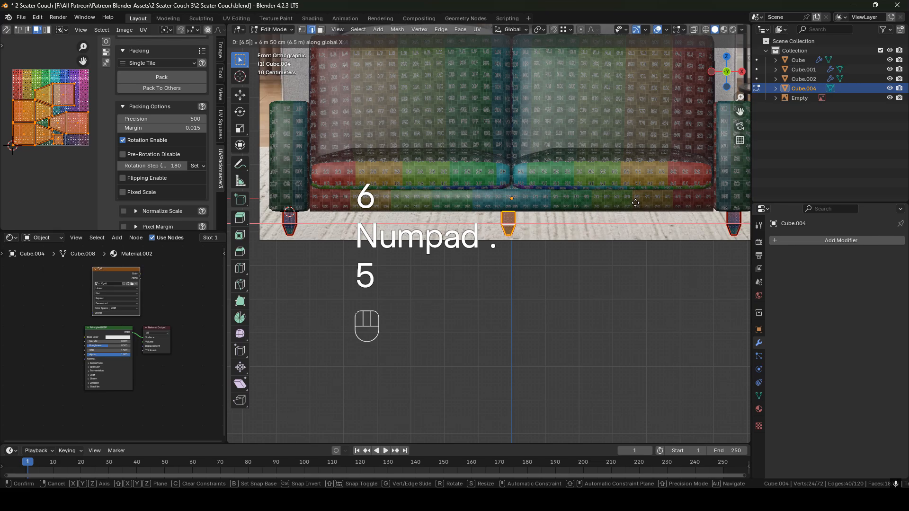
key("BackSpace")
type("75")
key("BackSpace")
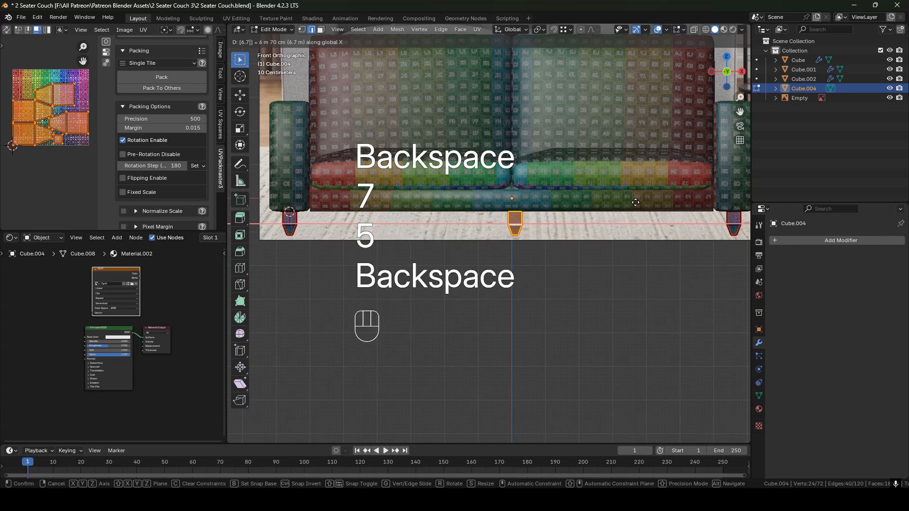
key("BackSpace")
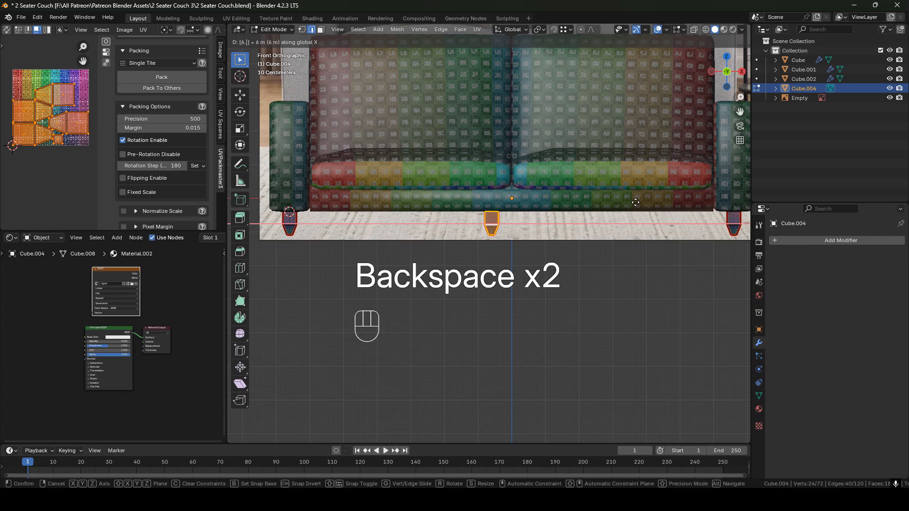
type("7")
key("BackSpace")
type("8")
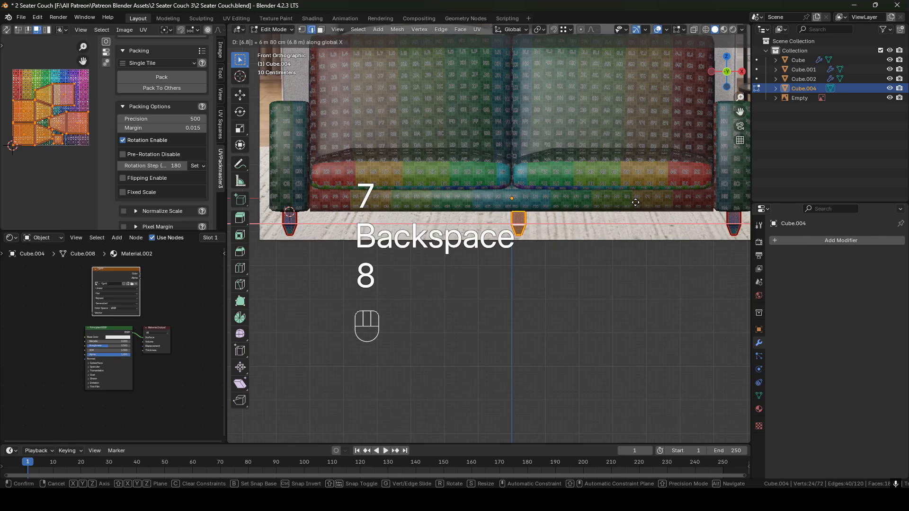
key("BackSpace")
key("BackSpace")
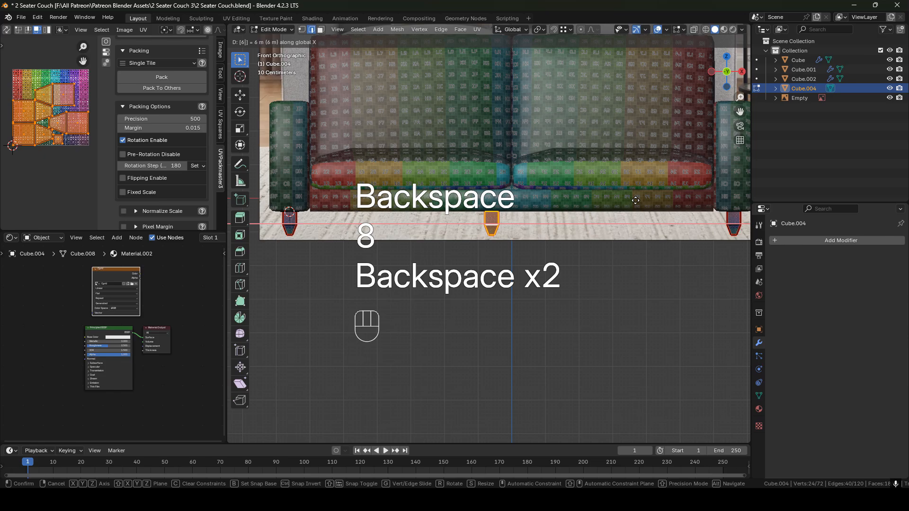
key("KP_Decimal")
type("6")
left_click(636, 200)
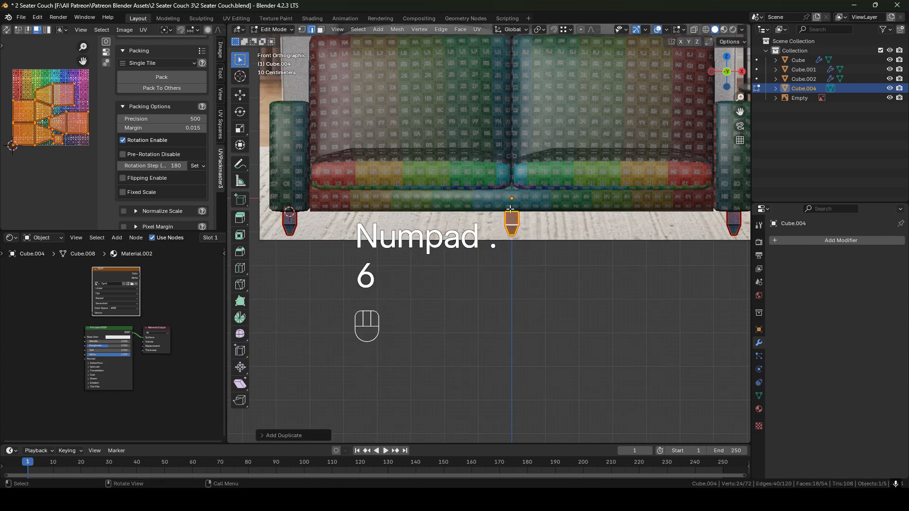
Check the middle feet's alignment with the couch's centre line, return to Object Mode and deselect the feet.
scroll(488, 231, "up", 4)
scroll(465, 236, "up", 4)
middle_click_drag(557, 214, 484, 204, "shift")
scroll(517, 226, "down", 8)
key("Tab")
left_click(512, 246)
Examine the couch from several angles, selecting the seat cushions and the back cushions to review the separate parts.
mouse_move(511, 246)
middle_mouse_down()
mouse_move(430, 208)
mouse_move(501, 188)
mouse_move(527, 170)
mouse_move(500, 179)
mouse_move(571, 211)
mouse_move(472, 206)
mouse_move(502, 232)
middle_mouse_up()
scroll(430, 208, "down", 2)
scroll(501, 188, "up", 3)
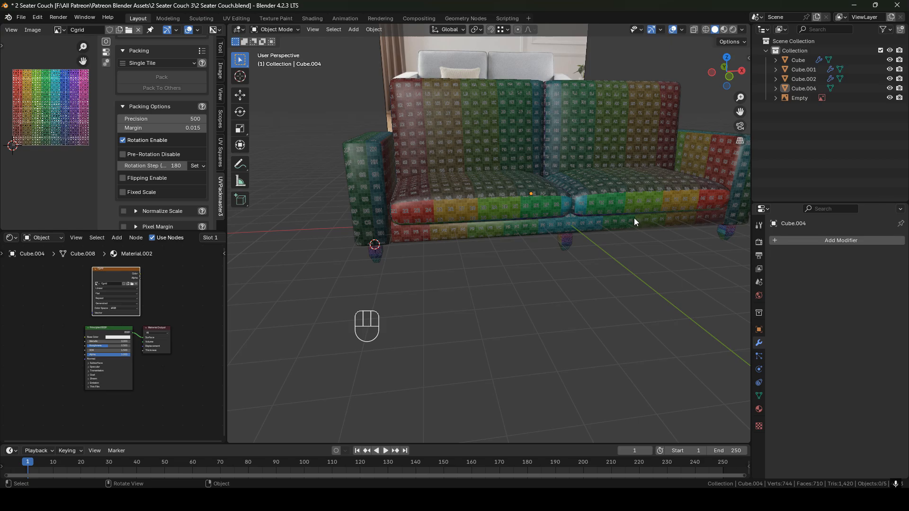
middle_click_drag(627, 208, 588, 181)
scroll(474, 196, "up", 2)
middle_click_drag(428, 202, 472, 210, "shift")
middle_click_drag(472, 211, 570, 239)
left_click(503, 211)
middle_click_drag(570, 239, 535, 210, "shift")
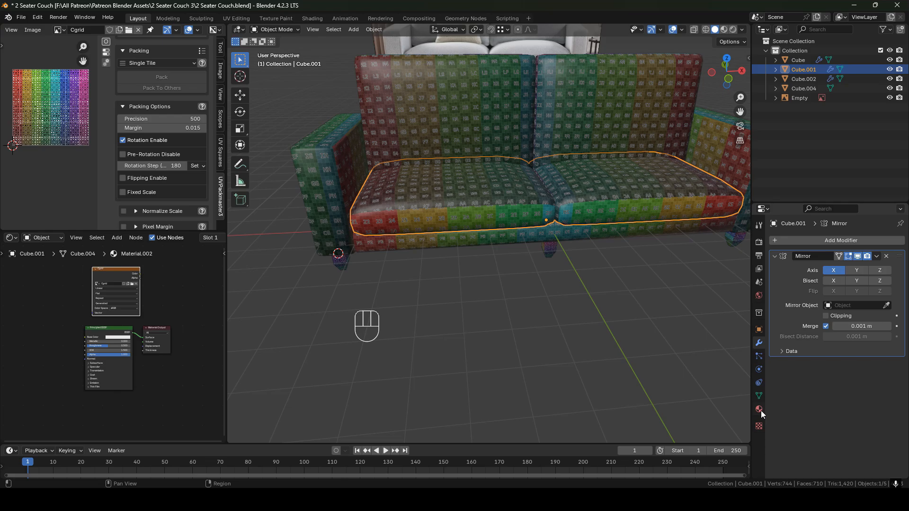
left_click(473, 115)
middle_click_drag(471, 126, 507, 185, "shift")
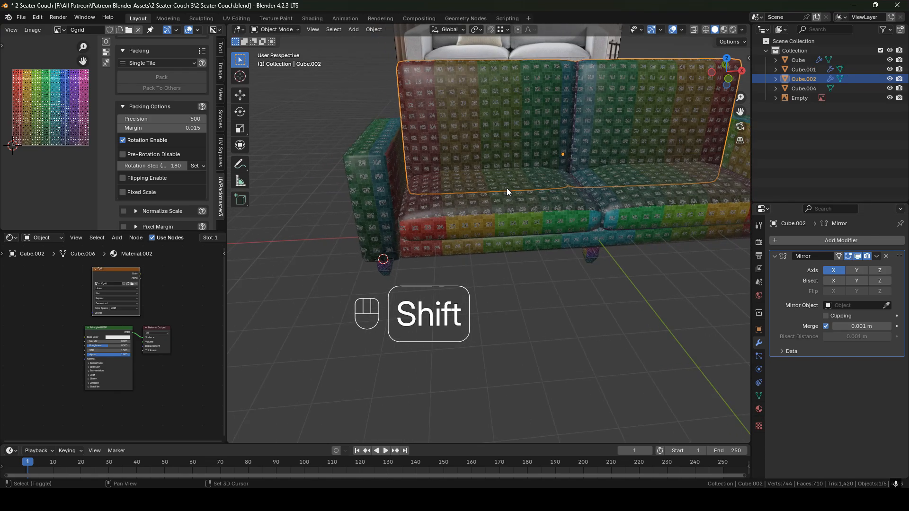
left_click(498, 195, "shift")
middle_click_drag(558, 200, 529, 164)
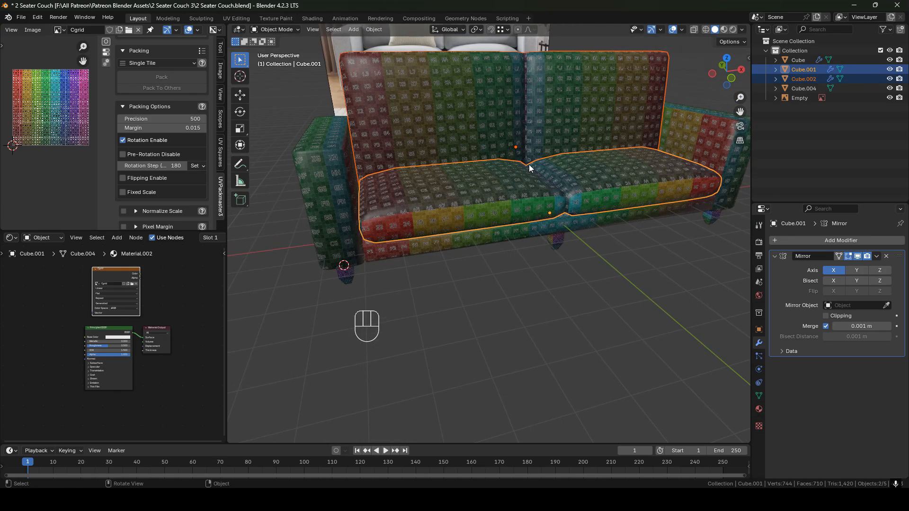
middle_click_drag(490, 185, 493, 188, "shift")
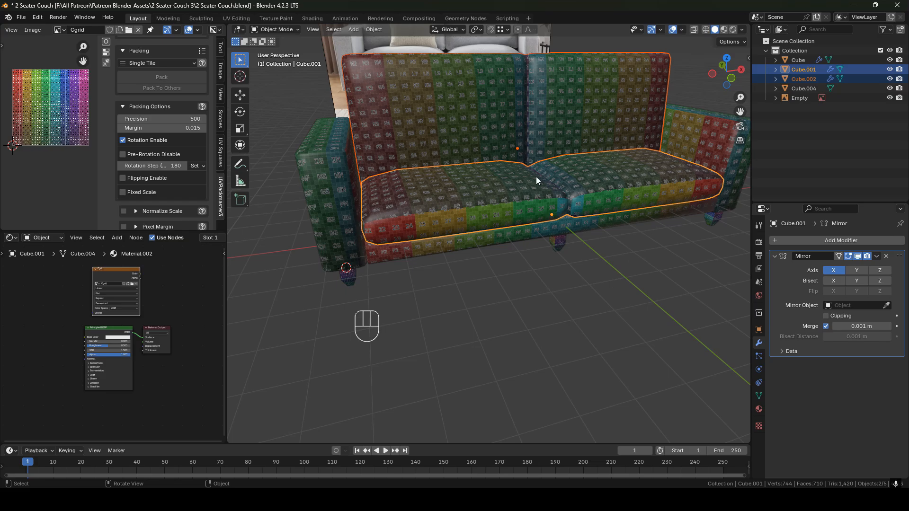
middle_click_drag(432, 217, 491, 184, "shift")
Add a new material named Woodfeet in a second slot on the feet and place the Cgrid image texture node in it.
left_click(410, 247)
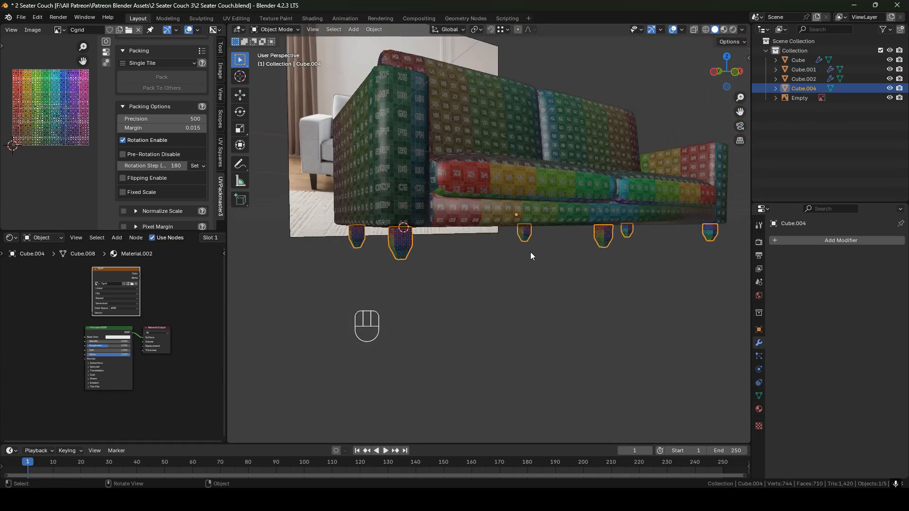
middle_click_drag(604, 231, 716, 330)
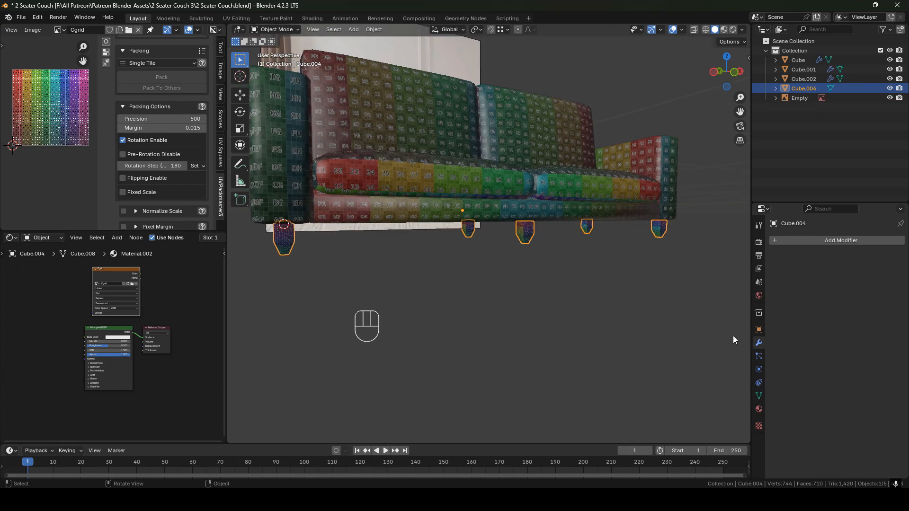
left_click(758, 410)
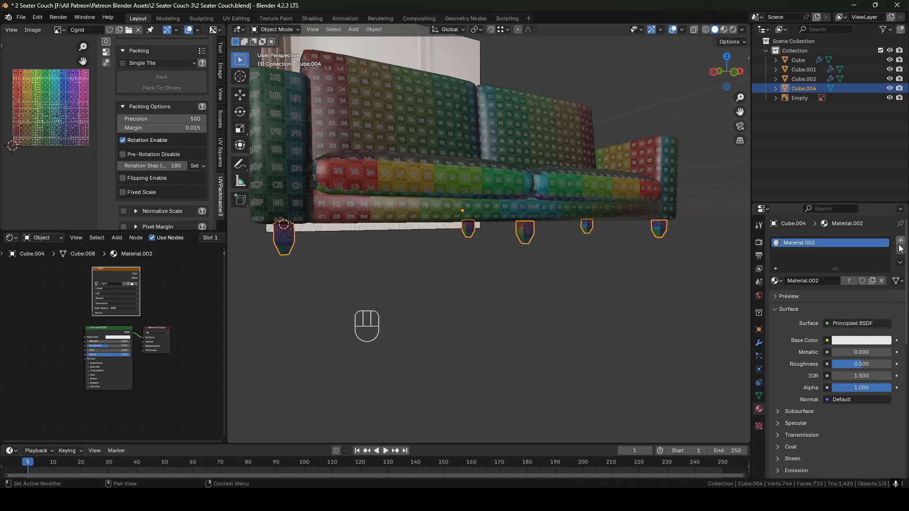
left_click(900, 241)
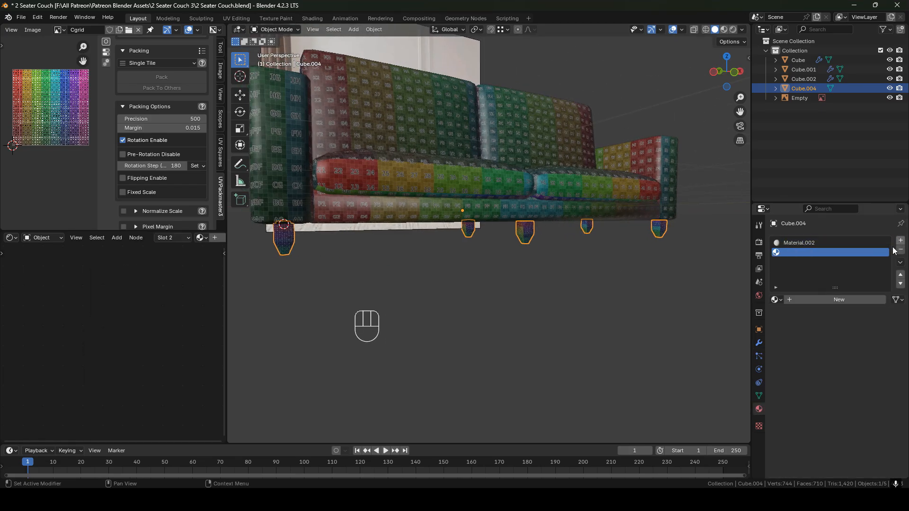
left_click(824, 303)
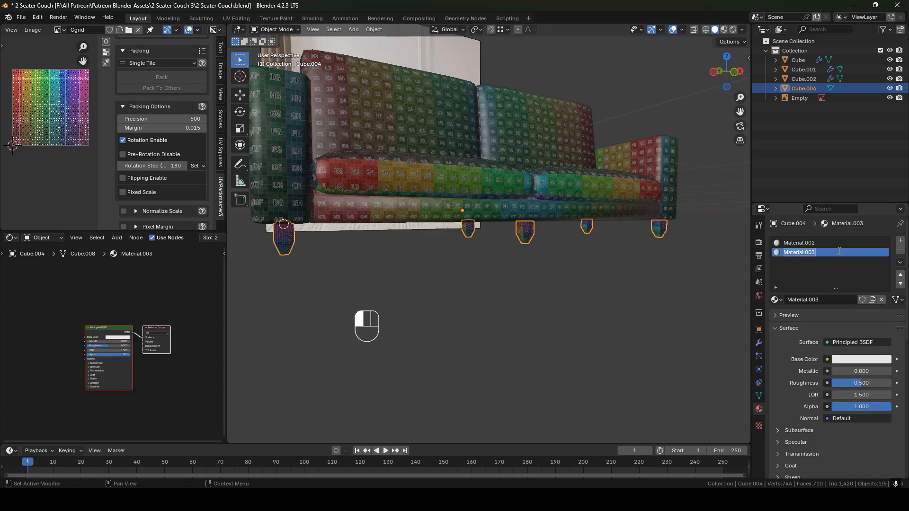
type("Woodfeet")
key("Return")
middle_click_drag(470, 216, 688, 228, "shift")
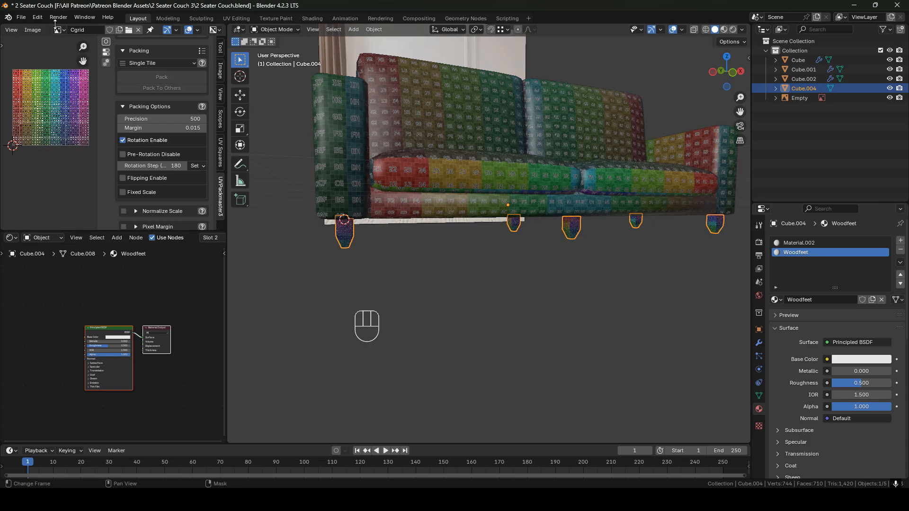
left_click_drag(58, 32, 99, 279)
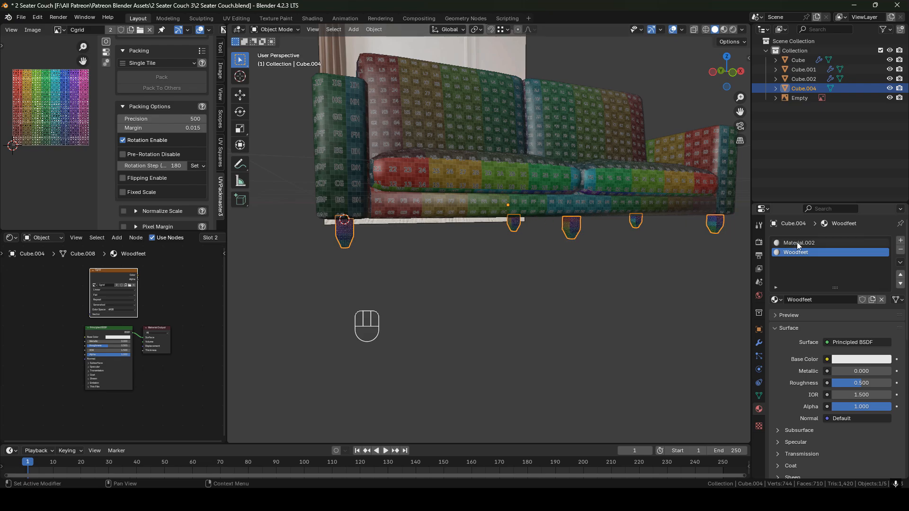
Assign the Woodfeet material to all faces of the feet and remove their Material.002 slot.
key("Tab")
key("a")
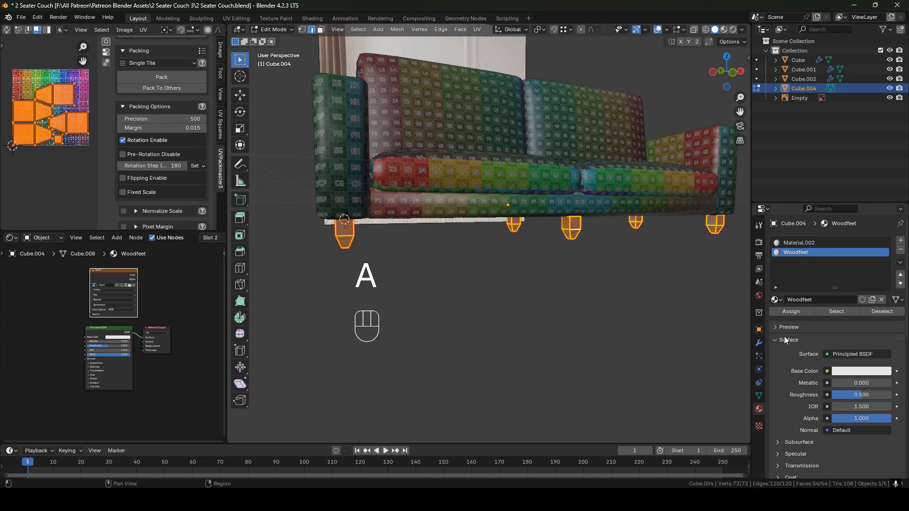
left_click(797, 311)
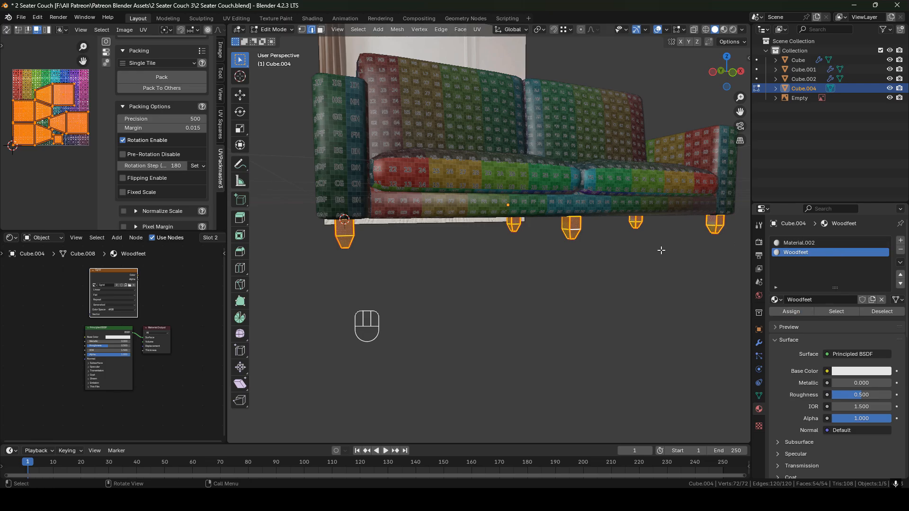
key("Tab")
left_click(802, 244)
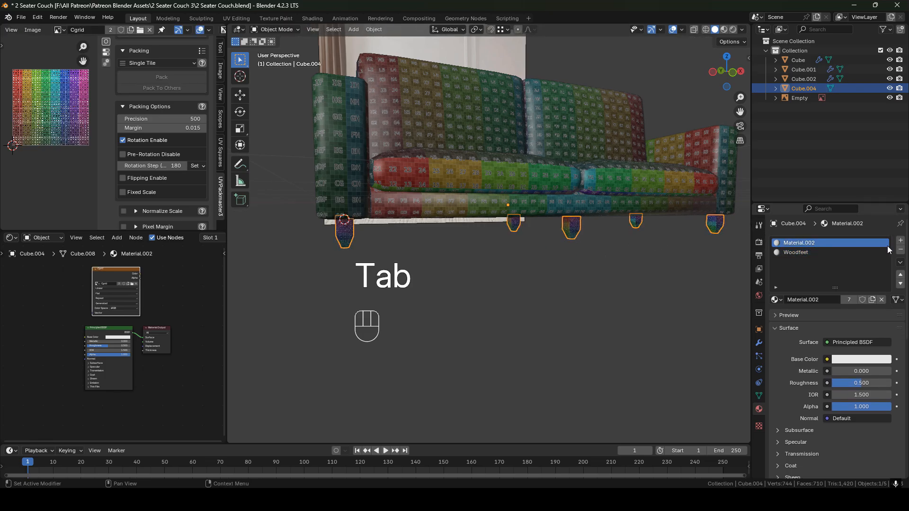
left_click(901, 250)
middle_click_drag(615, 242, 572, 241)
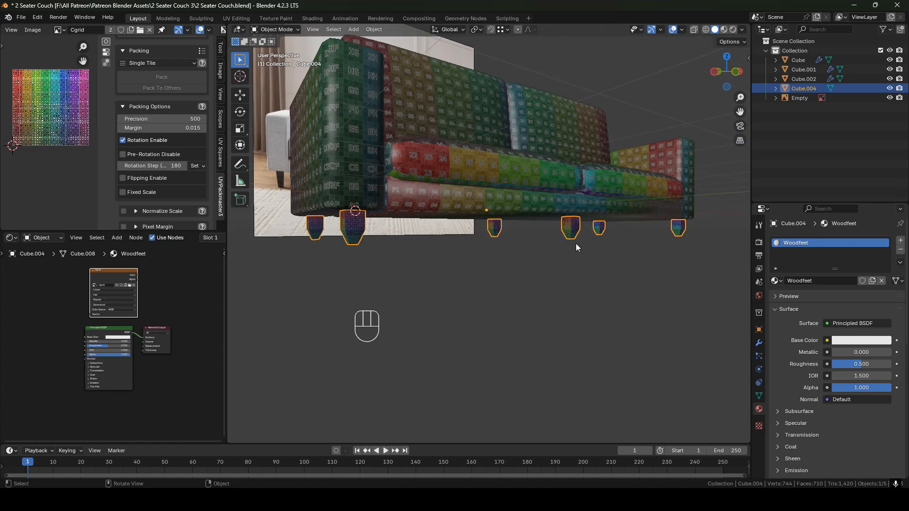
Inspect the faces of the six feet in Edit Mode and view them from the front in Object Mode.
key("Tab")
key("3")
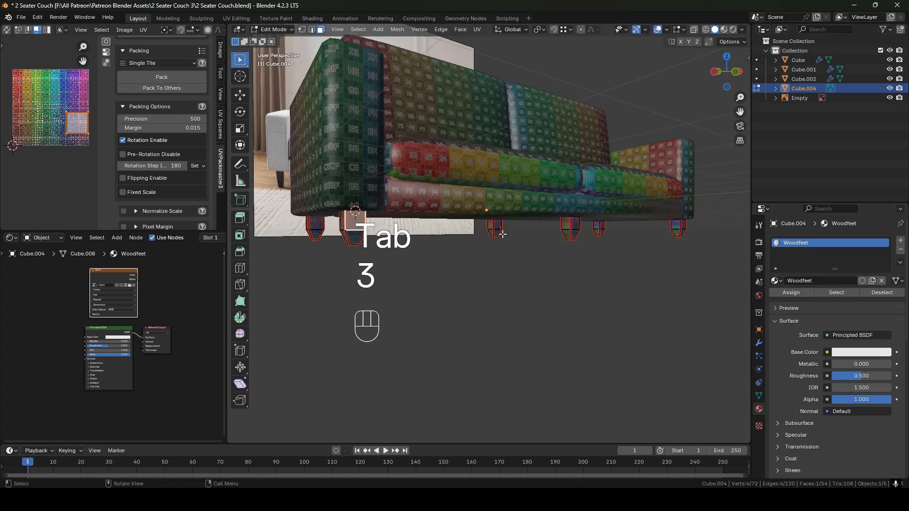
key("Tab")
middle_click_drag(574, 236, 580, 251)
mouse_move(580, 250)
middle_mouse_down("shift")
mouse_move(576, 229)
mouse_move(588, 254)
mouse_move(588, 237)
mouse_move(577, 235)
middle_mouse_up("shift")
key("g")
right_click(579, 231)
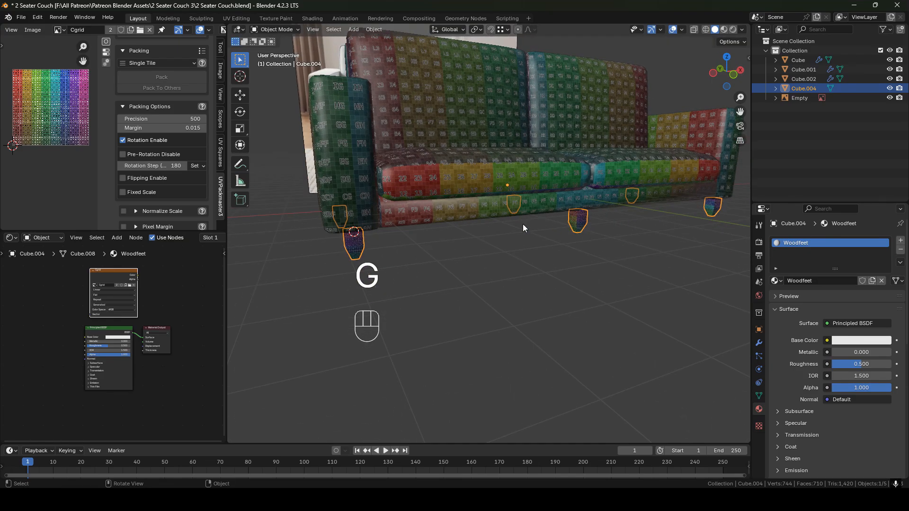
Examine the couch body's mesh in Edit Mode from several angles with all of its faces selected.
left_click(431, 212)
middle_click_drag(432, 211, 491, 274, "shift")
key("Tab")
middle_click_drag(537, 237, 526, 243, "shift")
middle_click_drag(446, 269, 424, 271)
scroll(466, 268, "down", 1)
key("a")
middle_click_drag(422, 219, 386, 226)
middle_click_drag(386, 226, 484, 211, "shift")
middle_click_drag(483, 174, 467, 135)
middle_click_drag(561, 183, 367, 232)
middle_click_drag(616, 238, 495, 223, "shift")
key("Tab")
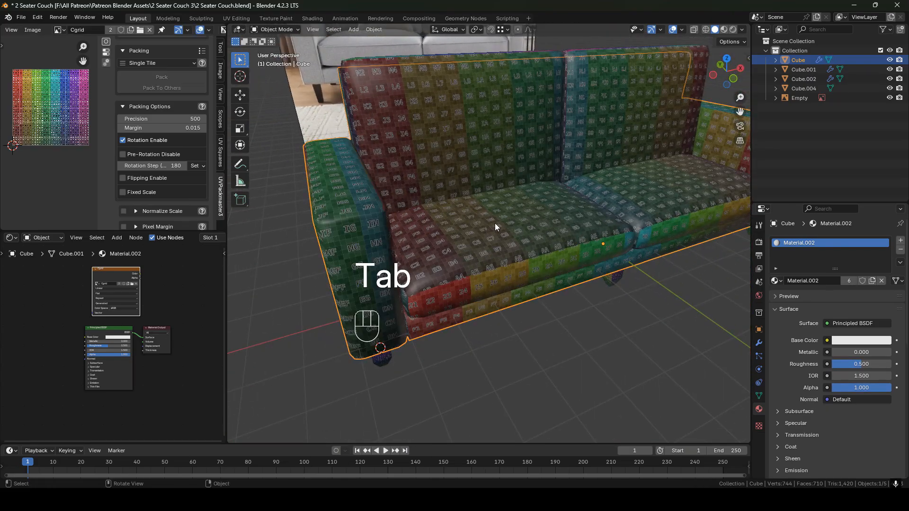
Add a new material named LeatherCushion in a second slot on the seat cushions.
left_click(499, 224)
middle_click_drag(550, 236, 525, 225)
key("Tab")
scroll(603, 222, "down", 2)
middle_click_drag(622, 210, 525, 203)
scroll(587, 218, "up", 2)
scroll(573, 225, "up", 2)
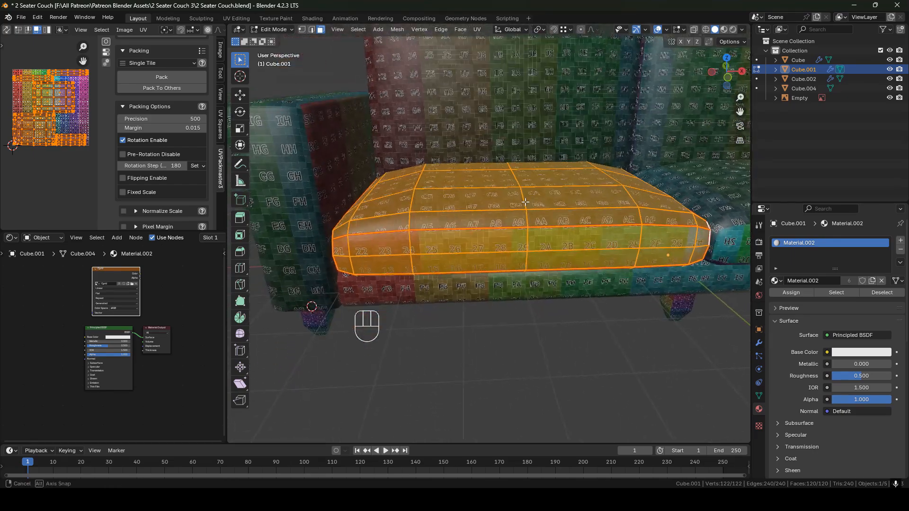
key("Tab")
scroll(524, 209, "up", 2)
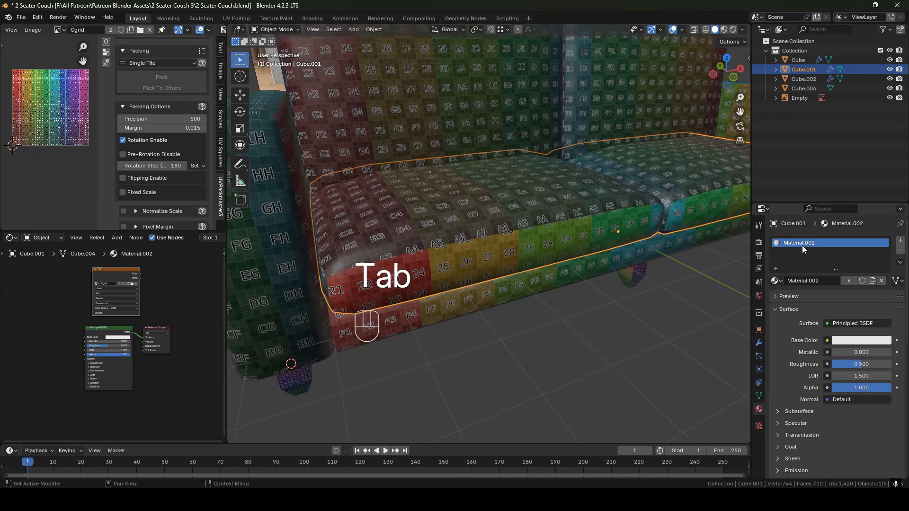
left_click(901, 240)
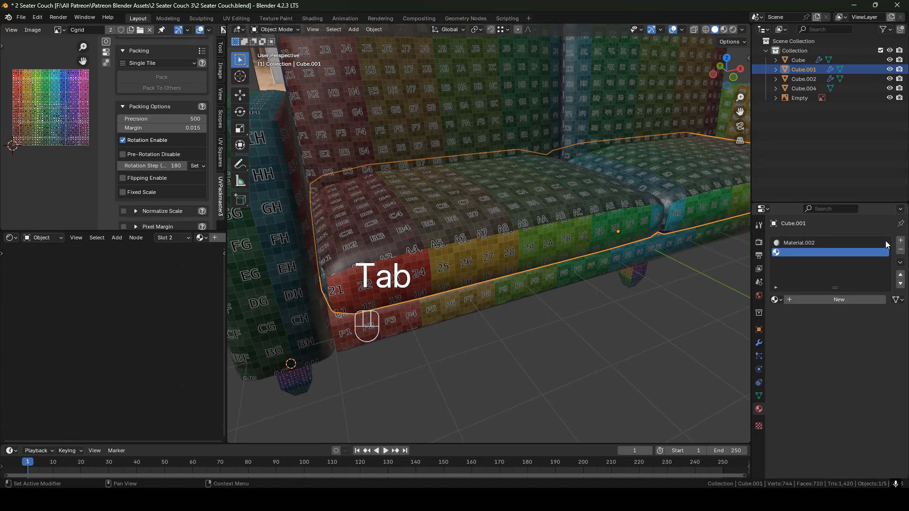
left_click(812, 300)
double_click(798, 252)
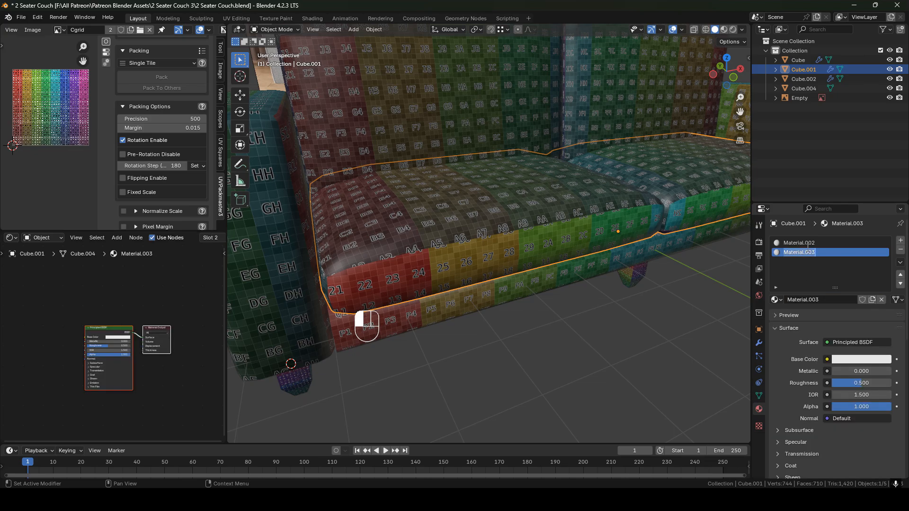
type("LeatherCushion")
key("Return")
Assign the LeatherCushion material to all seat cushion faces and place the Cgrid image texture node in it.
middle_click_drag(487, 253, 499, 197, "shift")
key("Tab")
key("a")
middle_click_drag(575, 178, 562, 235, "shift")
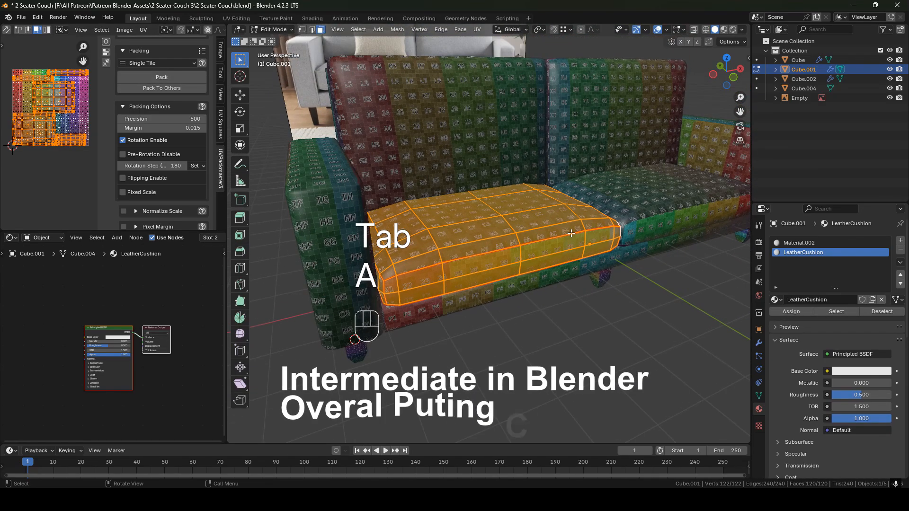
left_click(791, 311)
middle_click_drag(587, 250, 472, 244)
middle_click_drag(119, 310, 117, 321)
scroll(173, 31, "down", 5)
left_click_drag(140, 31, 102, 285)
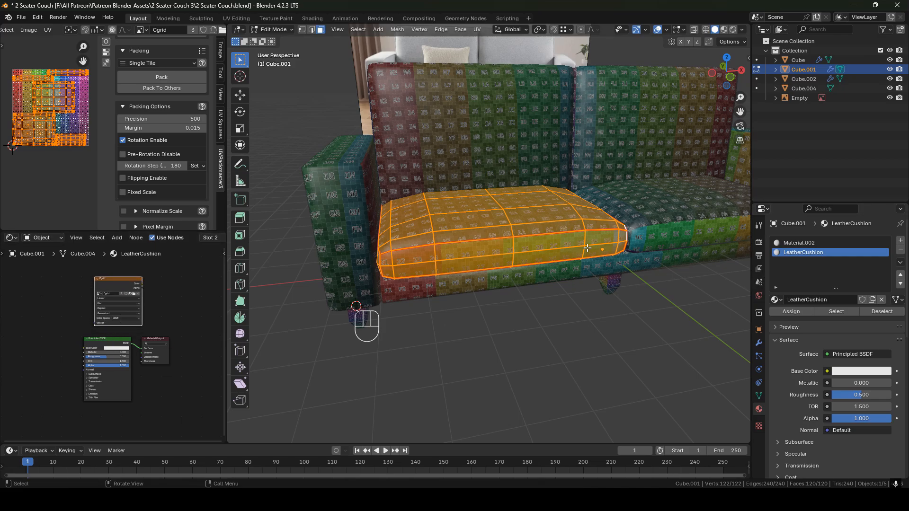
Return to Object Mode and remove the Material.002 slot from the seat cushions.
key("Tab")
left_click(801, 243)
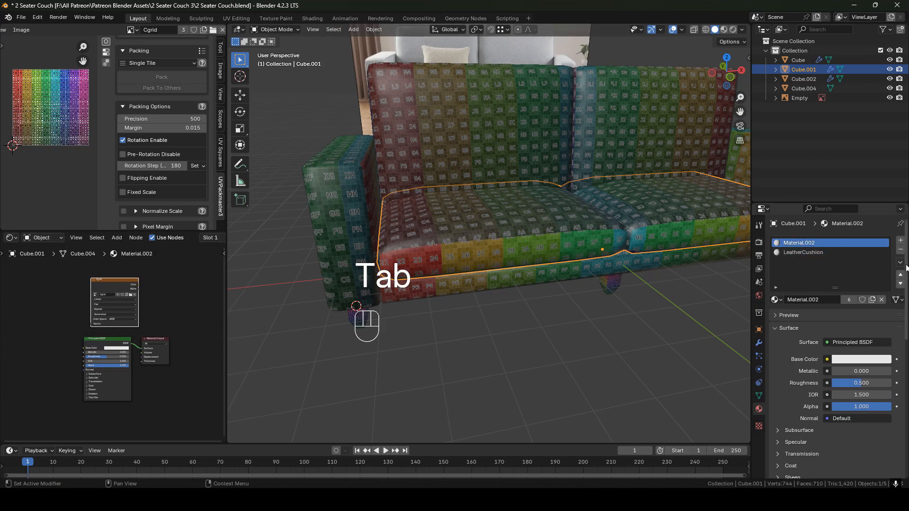
left_click(901, 251)
Rename the couch body's material as LeatherCouch.
middle_click_drag(527, 234, 550, 198, "shift")
middle_click_drag(402, 207, 497, 221, "shift")
left_click(410, 175)
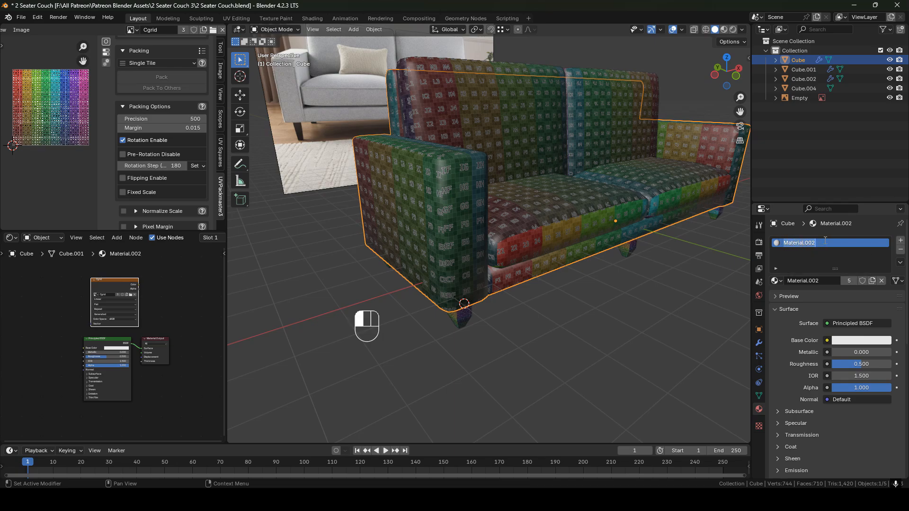
type("LeatherCo")
key("Return")
Apply the Mirror modifiers of the back cushions and the seat cushions.
middle_click_drag(715, 195, 530, 231)
left_click(562, 213)
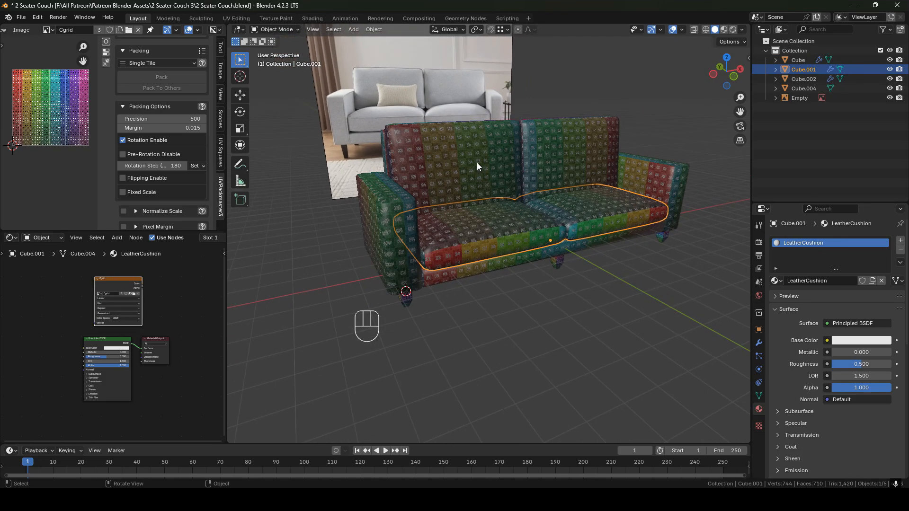
left_click(477, 163)
middle_click_drag(510, 192, 477, 197)
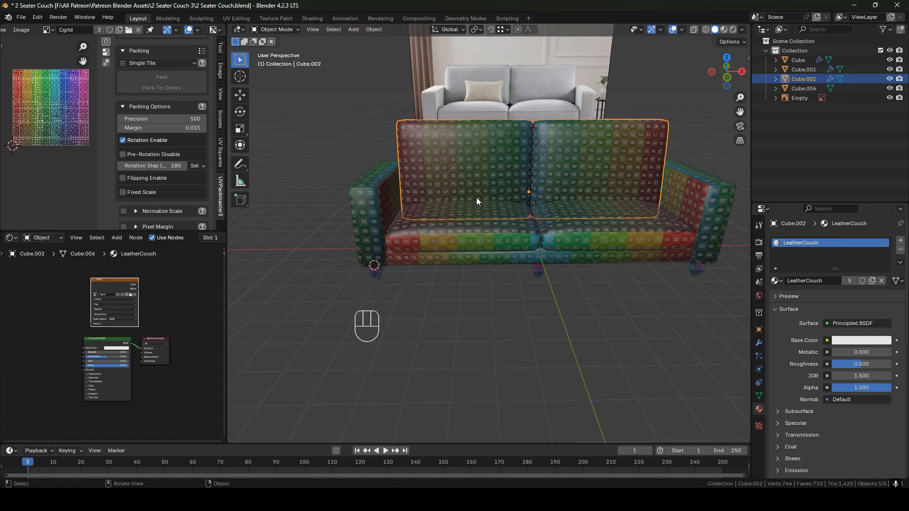
left_click(759, 343)
scroll(479, 232, "up", 5)
mouse_move(507, 210)
middle_mouse_down()
mouse_move(530, 201)
mouse_move(483, 238)
mouse_move(492, 203)
middle_mouse_up()
key("ctrl+a")
left_click(516, 193)
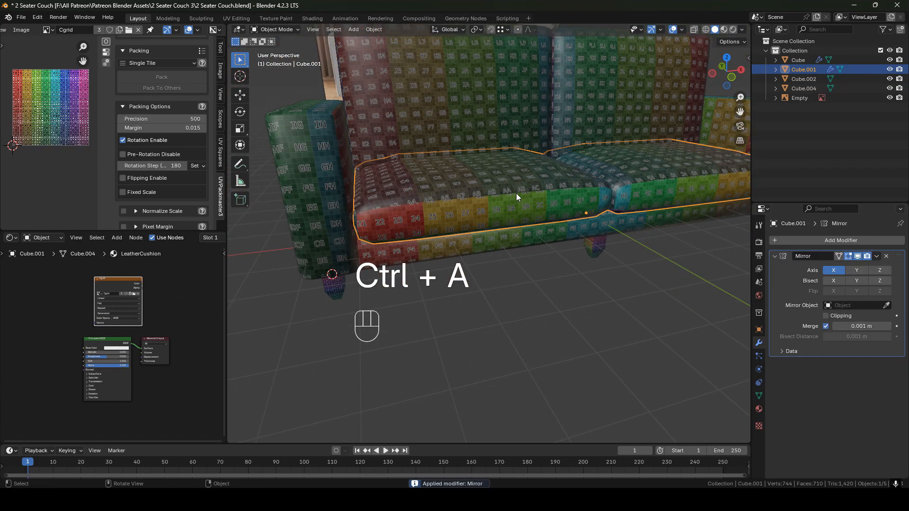
key("ctrl+a")
middle_click_drag(450, 118, 547, 175, "shift")
Apply the couch body's Mirror modifier and check the resulting mesh in Edit Mode.
left_click(610, 231)
left_click(380, 138)
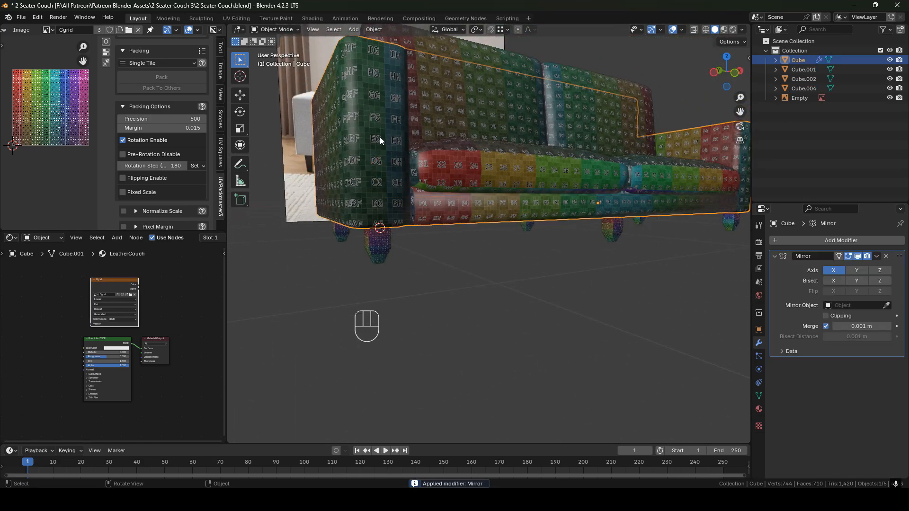
key("ctrl+a")
middle_click_drag(547, 183, 577, 239, "shift")
key("Tab")
middle_click_drag(467, 204, 544, 228, "shift")
middle_click_drag(544, 229, 561, 245)
key("Tab")
Join the seat cushions, back cushions and feet into the couch body, keeping Cube as the active object.
left_click(561, 207)
scroll(561, 193, "down", 5)
left_click(499, 141, "shift")
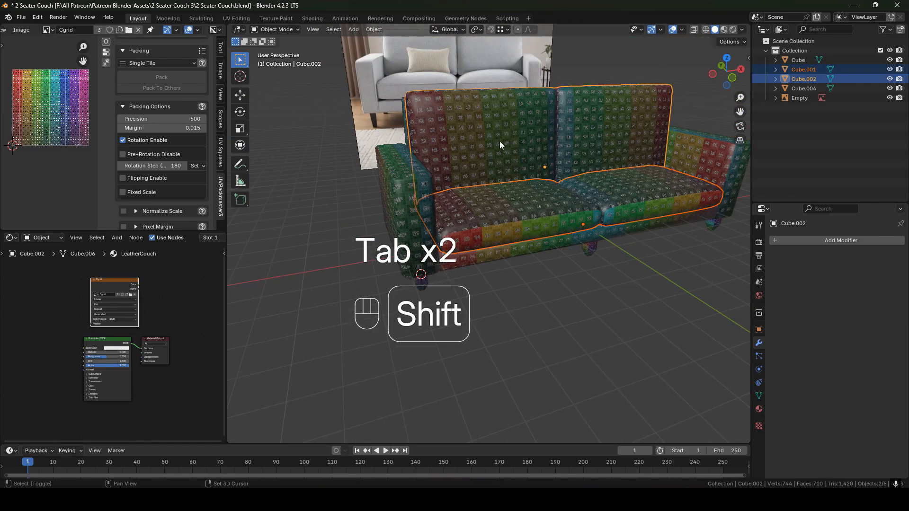
left_click(408, 183, "shift")
middle_click_drag(543, 212, 543, 237)
scroll(554, 217, "up", 3)
left_click(433, 248, "shift")
scroll(550, 185, "down", 3)
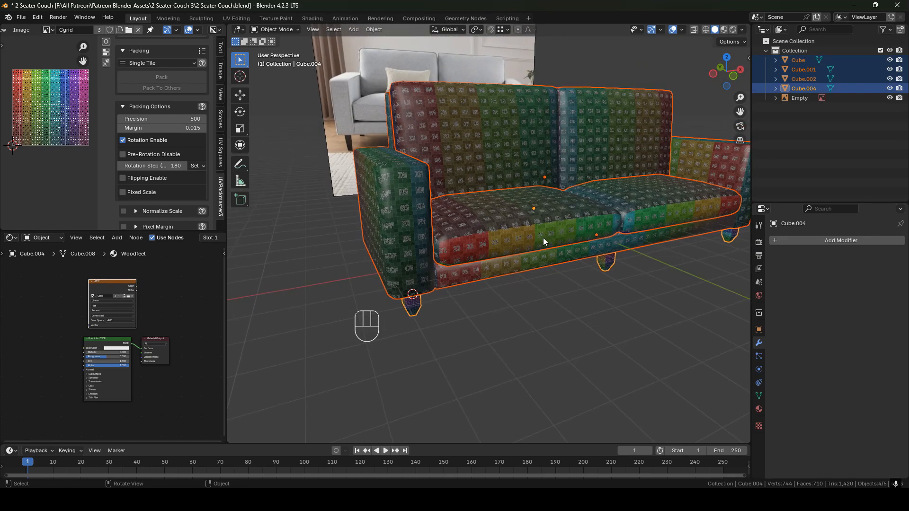
middle_click_drag(629, 229, 590, 243)
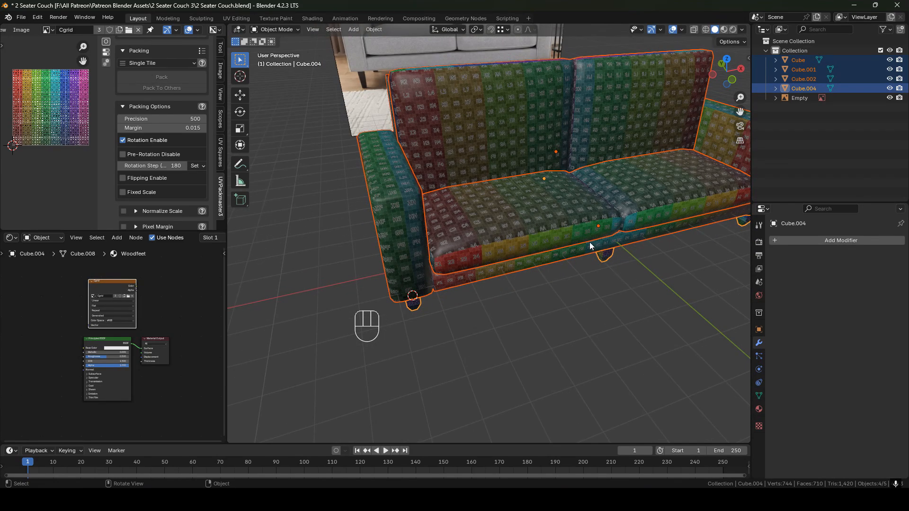
left_click(805, 60, "ctrl")
middle_click_drag(549, 200, 523, 209)
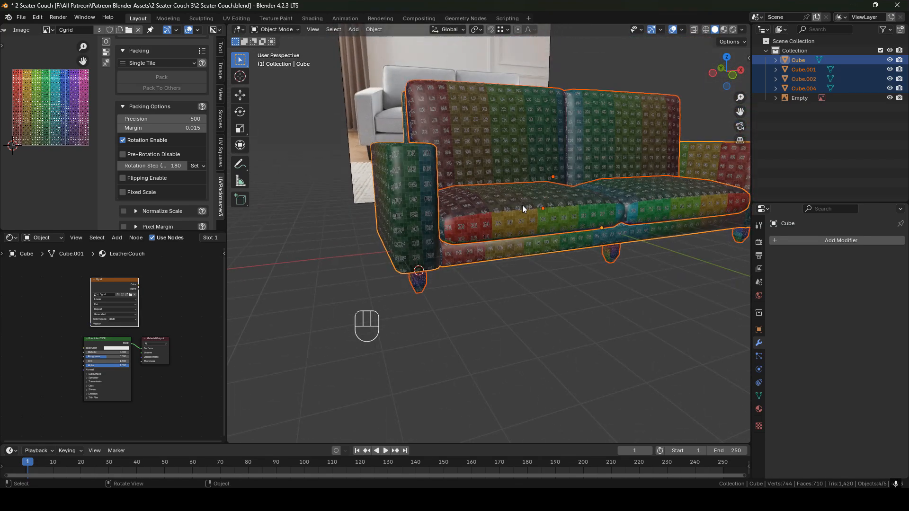
right_click(475, 240)
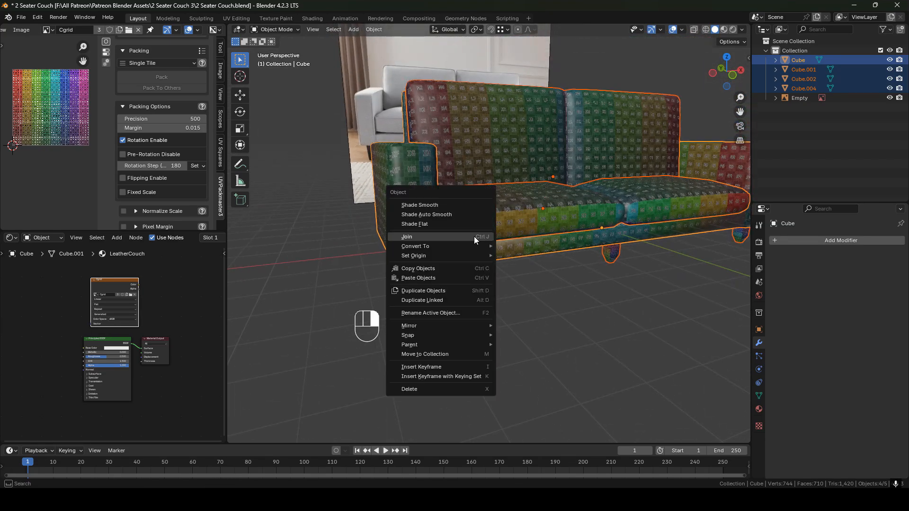
left_click(411, 238)
Check which faces of the joined couch use the LeatherCouch material by selecting them in Edit Mode.
left_click(759, 409)
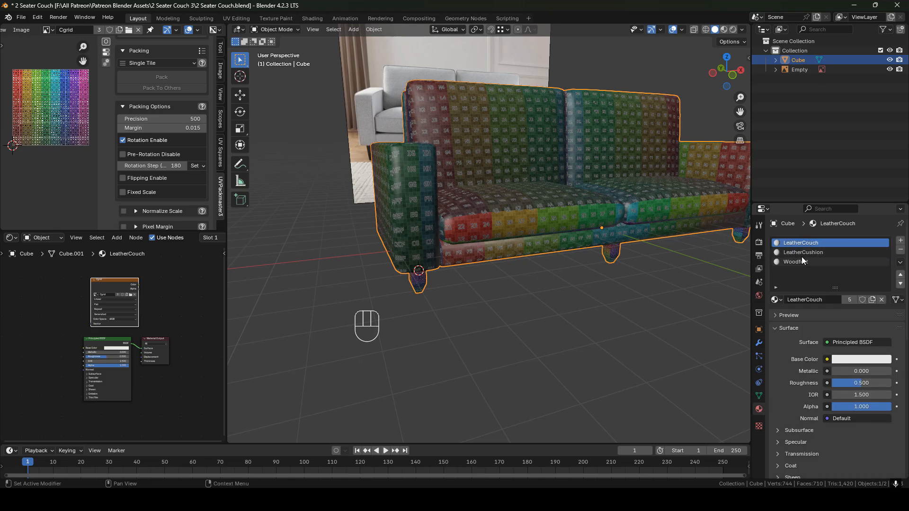
middle_click_drag(653, 253, 575, 302, "shift")
key("Tab")
key("3")
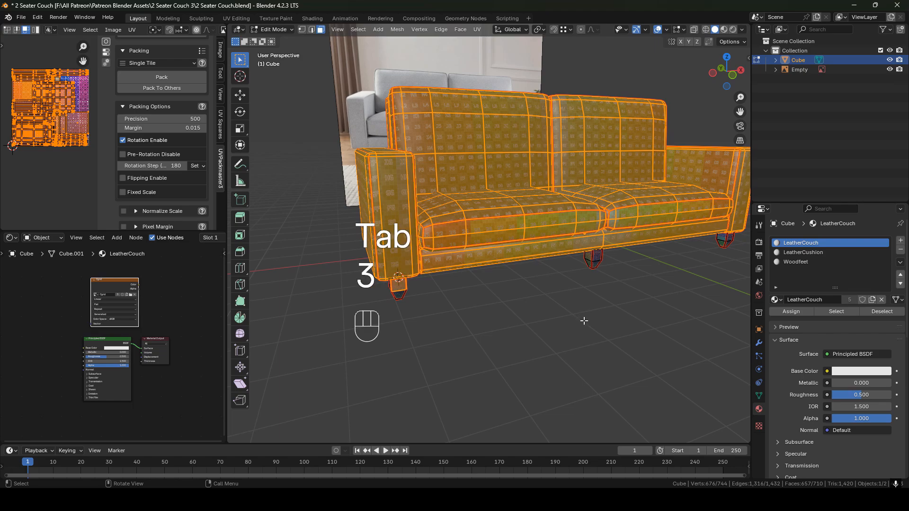
left_click(582, 320)
scroll(581, 315, "down", 2)
scroll(638, 303, "down", 2)
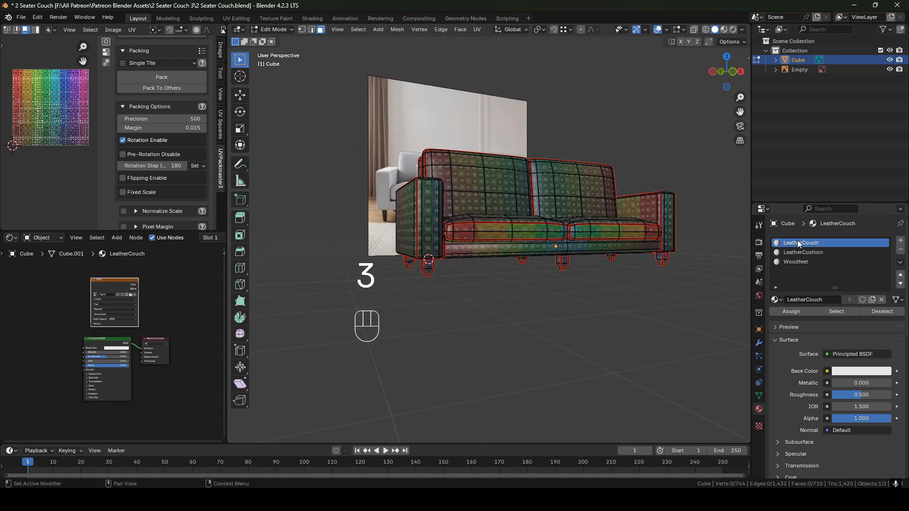
left_click(837, 312)
middle_click_drag(820, 308, 445, 218)
middle_click_drag(483, 211, 572, 159, "shift")
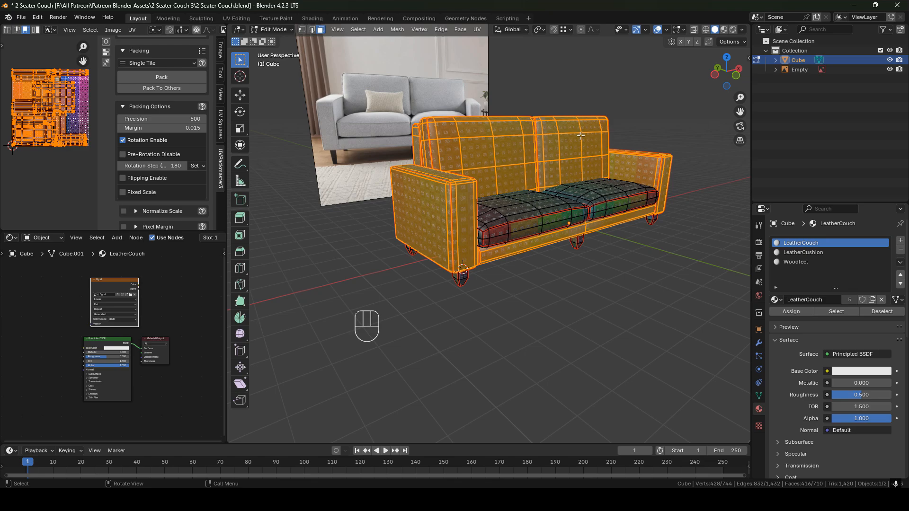
middle_click_drag(560, 205, 562, 197, "shift")
middle_click_drag(562, 197, 543, 197)
middle_click_drag(634, 175, 593, 174, "shift")
Clear the selection and select the faces using LeatherCushion to check where that material is applied.
left_click(600, 290)
left_click(807, 254)
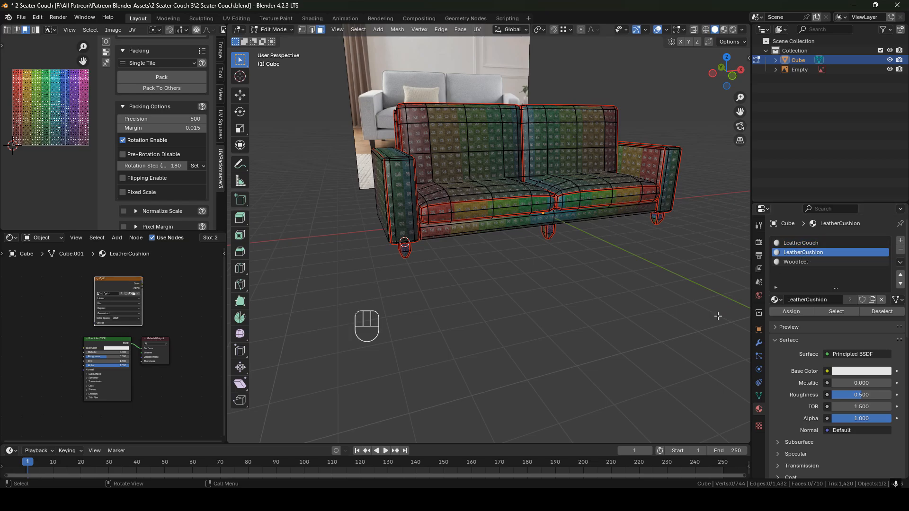
left_click(833, 314)
scroll(531, 172, "up", 5)
middle_click_drag(532, 173, 557, 224)
scroll(546, 192, "down", 5)
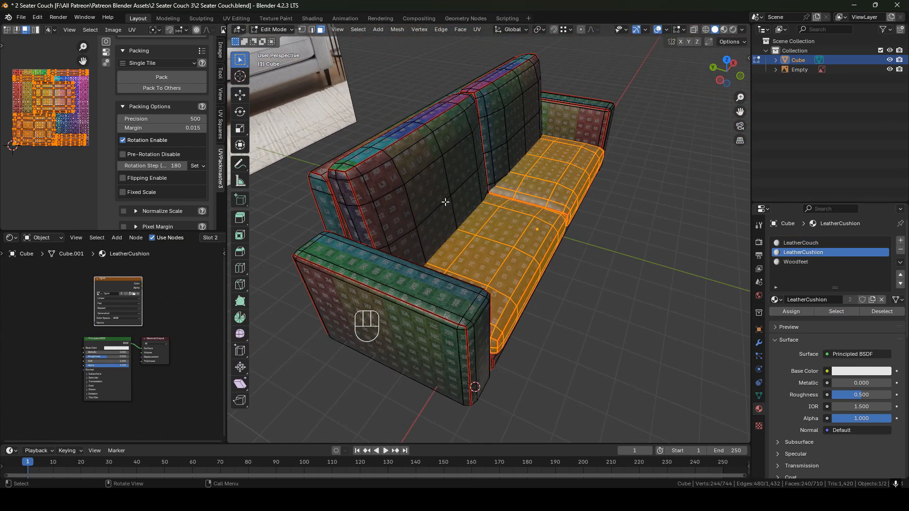
middle_click_drag(534, 185, 490, 184)
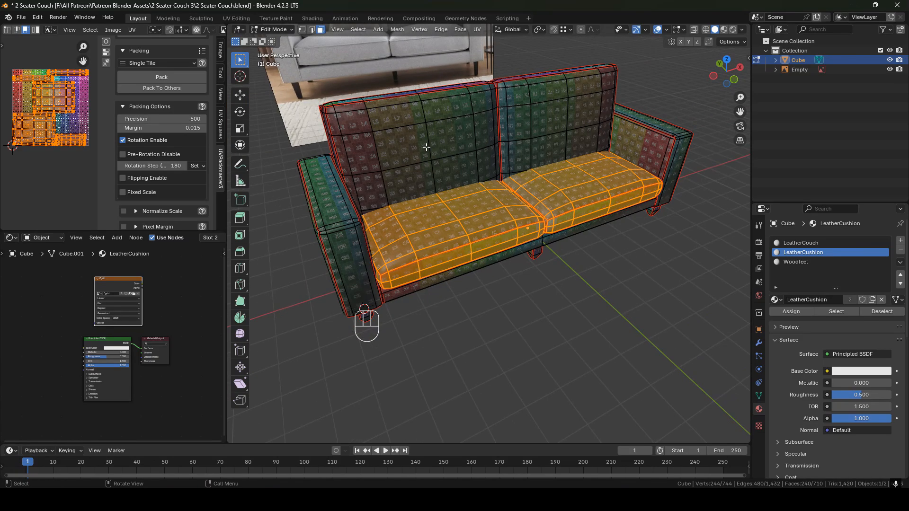
Select both complete back cushions and assign the LeatherCushion material to them.
key("2")
left_click(427, 128)
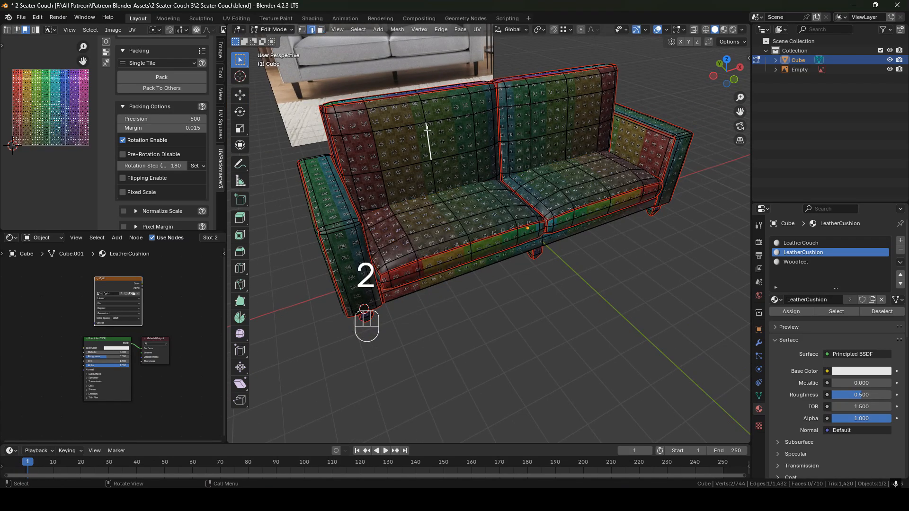
key("l")
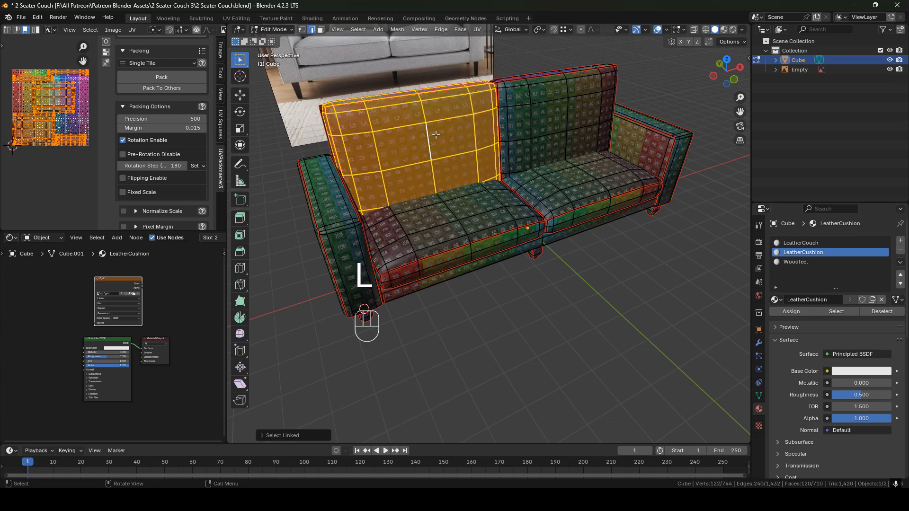
key("l")
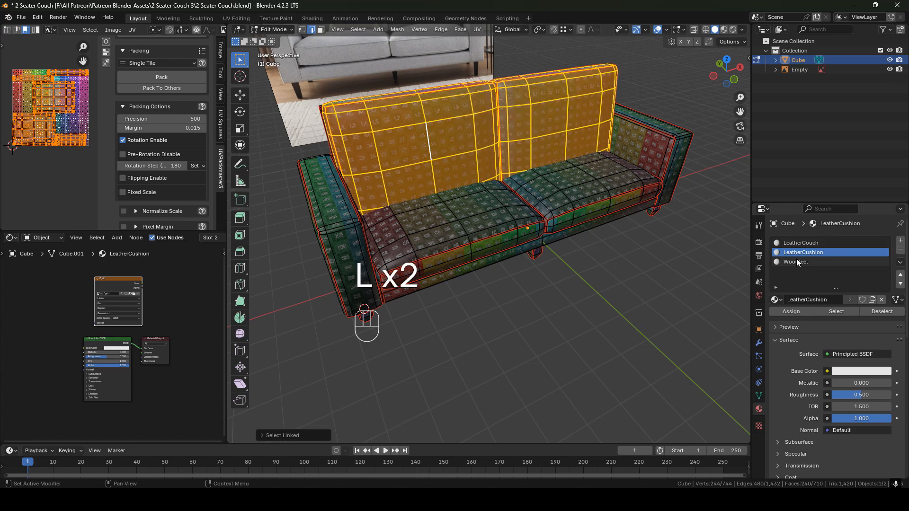
left_click(787, 311)
Verify the LeatherCushion assignment by deselecting everything and reselecting the faces that use it.
middle_click_drag(489, 201, 533, 182, "shift")
middle_click_drag(568, 203, 588, 221)
left_click(663, 268)
scroll(663, 268, "down", 1)
middle_click_drag(632, 257, 594, 211, "shift")
left_click(836, 311)
middle_click_drag(562, 263, 581, 232)
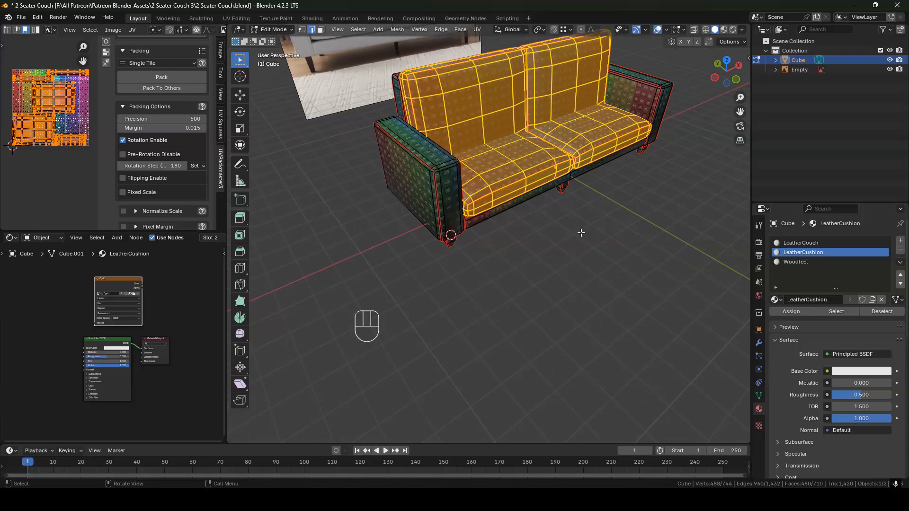
Clear the selection and select the faces using the Woodfeet material to check the feet.
left_click(627, 249)
middle_click_drag(630, 250, 635, 223)
left_click(809, 263)
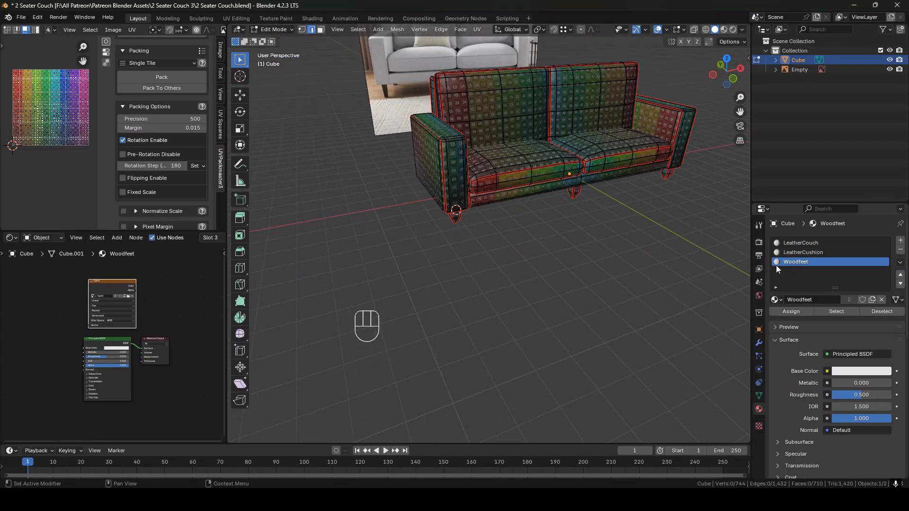
scroll(575, 209, "up", 2)
middle_click_drag(573, 207, 582, 188)
left_click(833, 311)
middle_click_drag(617, 236, 517, 245)
middle_click_drag(517, 245, 531, 287)
Review the joined couch and its material slots in Object Mode, ending back in Edit Mode.
key("Tab")
scroll(572, 228, "down", 3)
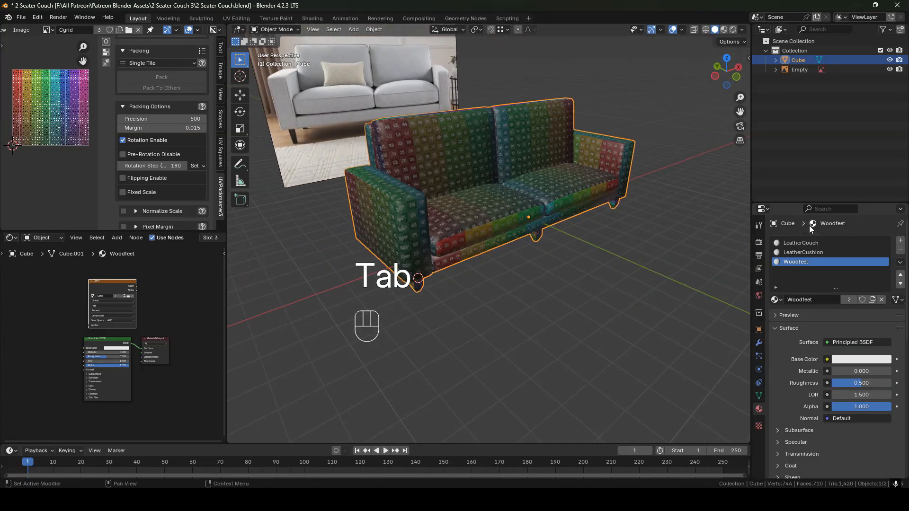
scroll(567, 257, "up", 2)
middle_click_drag(567, 257, 543, 258)
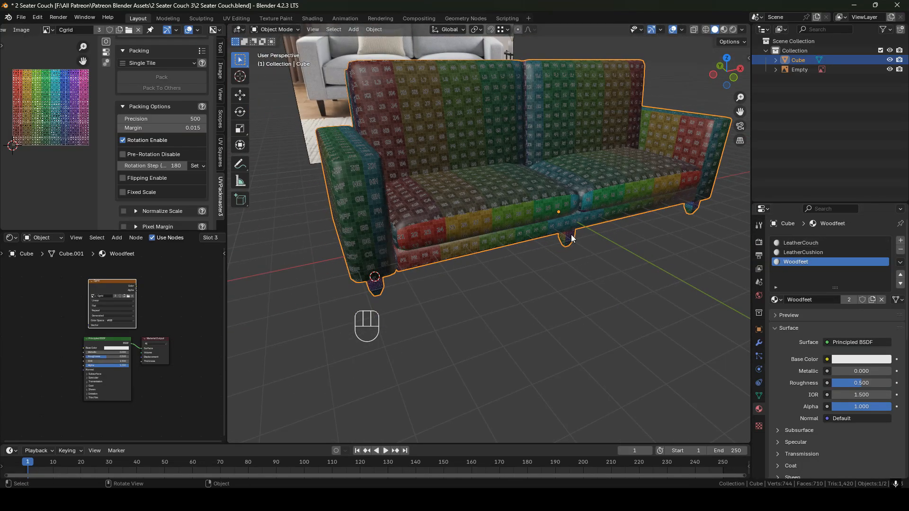
key("Tab")
middle_click_drag(548, 206, 451, 231, "shift")
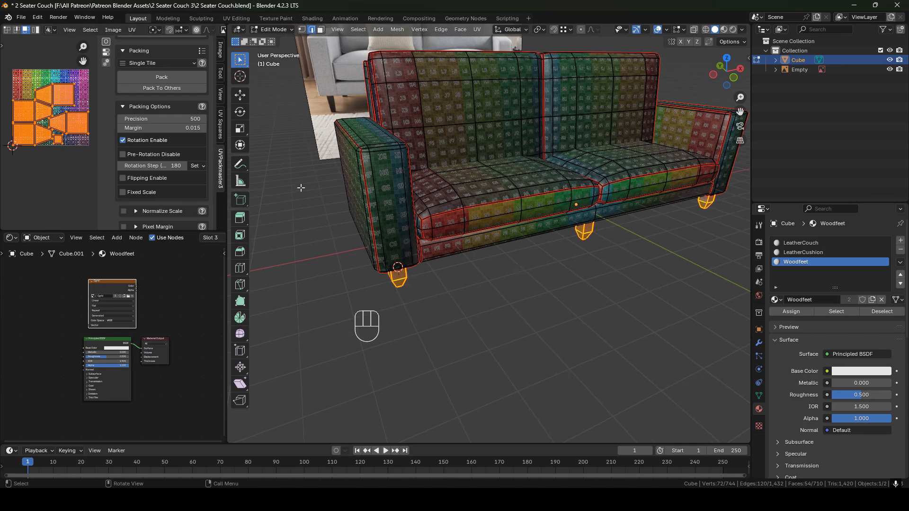
Return to Object Mode and rename the joined couch object to LeatherCouch.
middle_click_drag(460, 250, 552, 259)
scroll(551, 267, "down", 1)
middle_click_drag(620, 260, 571, 252, "shift")
middle_click_drag(509, 258, 588, 300)
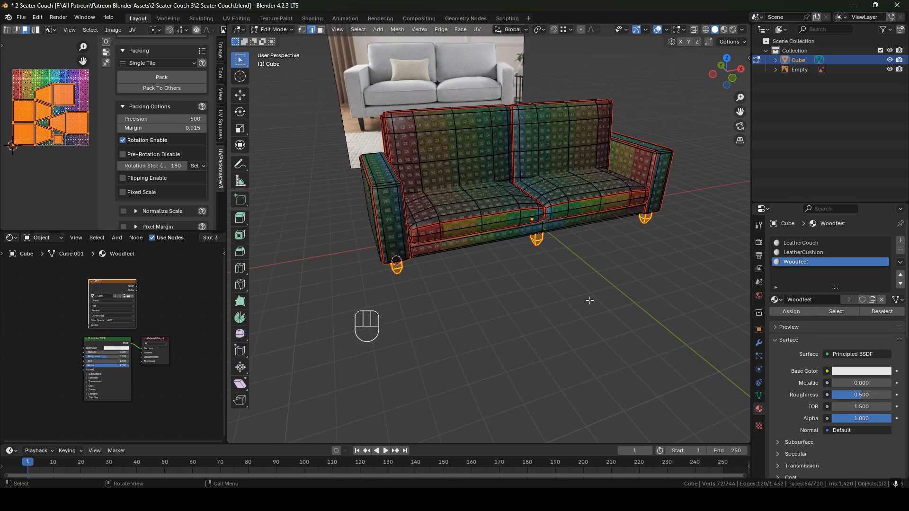
scroll(547, 215, "up", 1)
middle_click_drag(546, 215, 513, 224, "shift")
key("Tab")
middle_click_drag(594, 148, 481, 199)
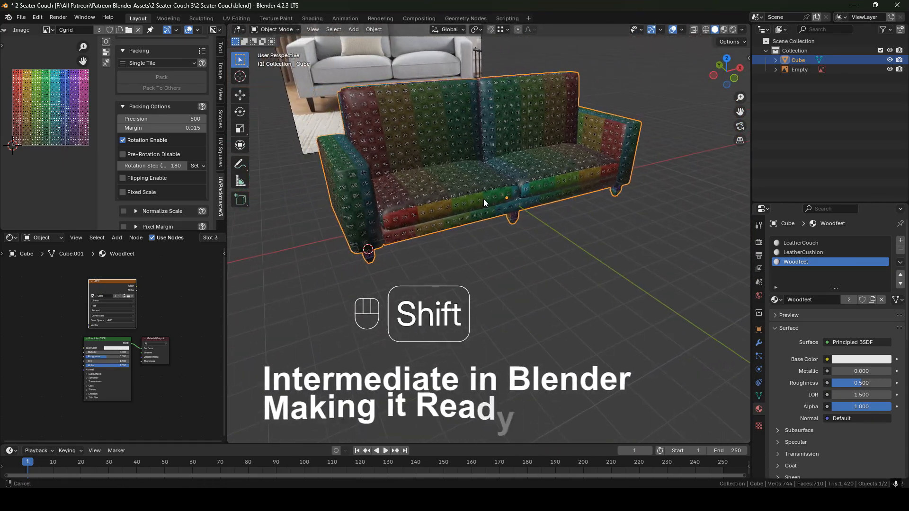
double_click(824, 59)
type("Leat")
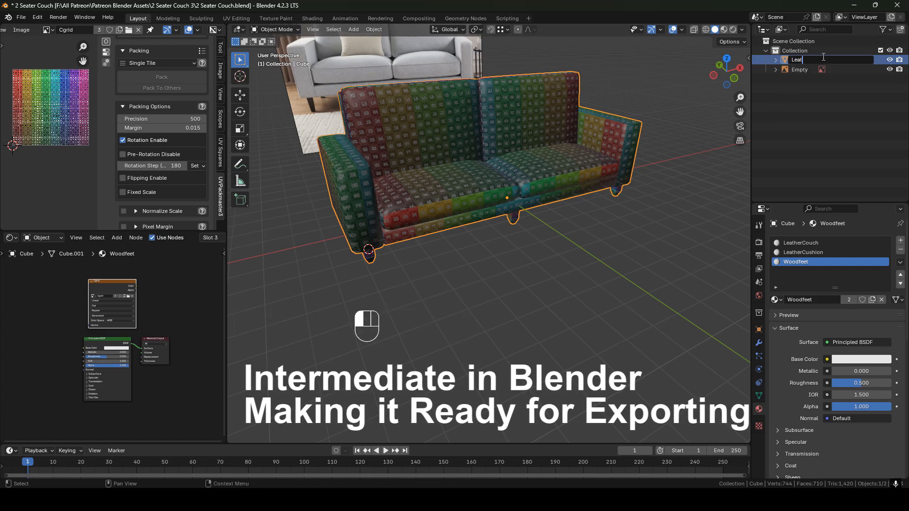
type("herCouch")
key("Return")
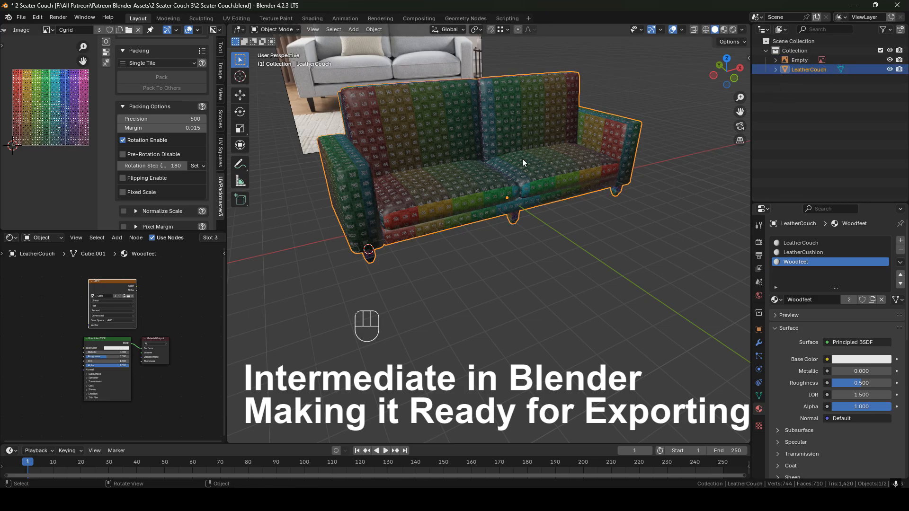
In Edit Mode with face selection, select the bottom faces of all six couch feet.
middle_click_drag(523, 162, 567, 211, "shift")
key("Tab")
middle_click_drag(511, 220, 432, 201, "shift")
key("3")
left_click(459, 201)
left_click(418, 203, "shift")
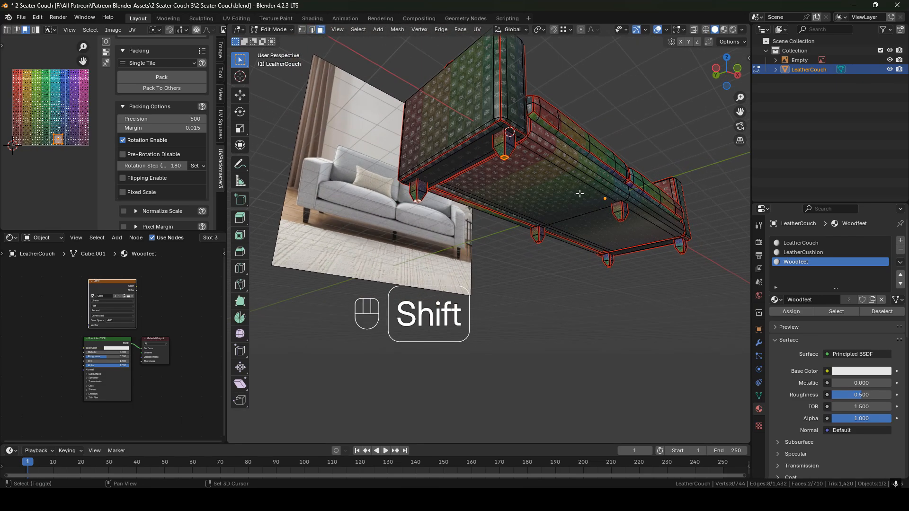
middle_click_drag(578, 195, 521, 166, "shift")
scroll(528, 167, "up", 2)
left_click(540, 166, "shift")
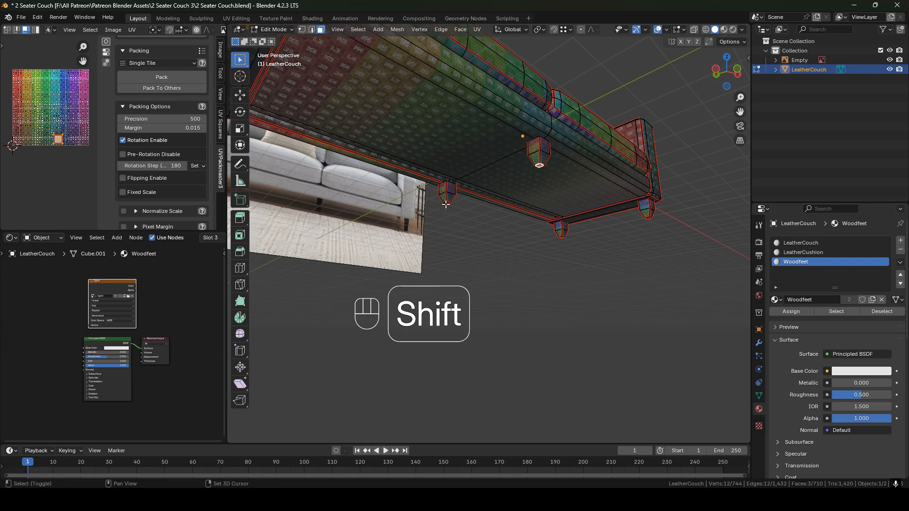
left_click(447, 203, "shift")
middle_click_drag(581, 195, 519, 208, "shift")
scroll(530, 189, "up", 2)
left_click(499, 209, "shift")
left_click(644, 158, "shift")
Snap the 3D cursor to the selected foot faces and return to Object Mode.
scroll(482, 162, "down", 4)
middle_click_drag(482, 162, 514, 138, "shift")
scroll(542, 160, "down", 2)
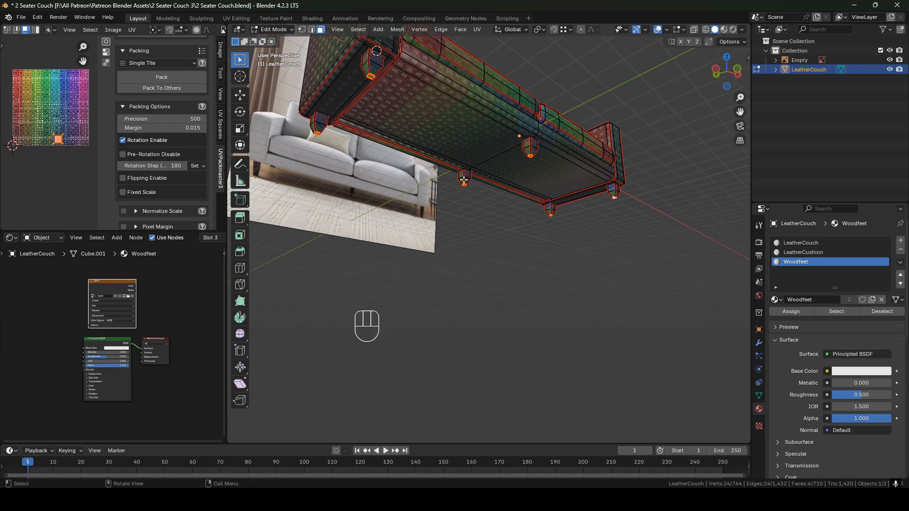
key("shift+s")
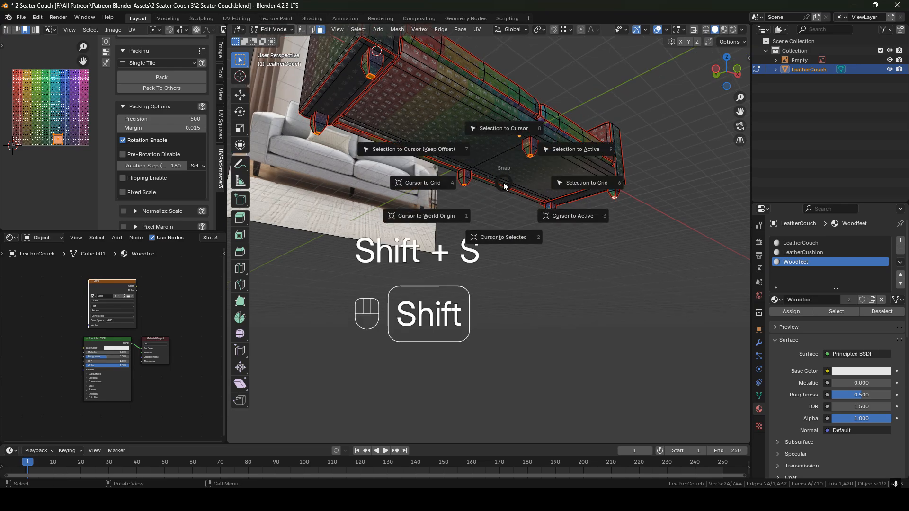
left_click(506, 237)
middle_click_drag(505, 237, 519, 163)
key("Tab")
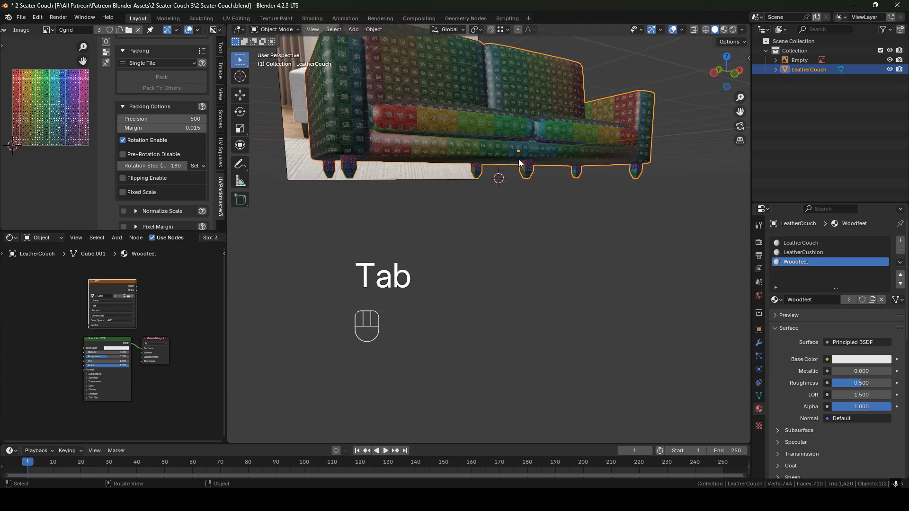
Apply the couch's object transform and set its origin to the 3D cursor.
key("ctrl+a")
left_click(465, 157)
right_click(548, 150)
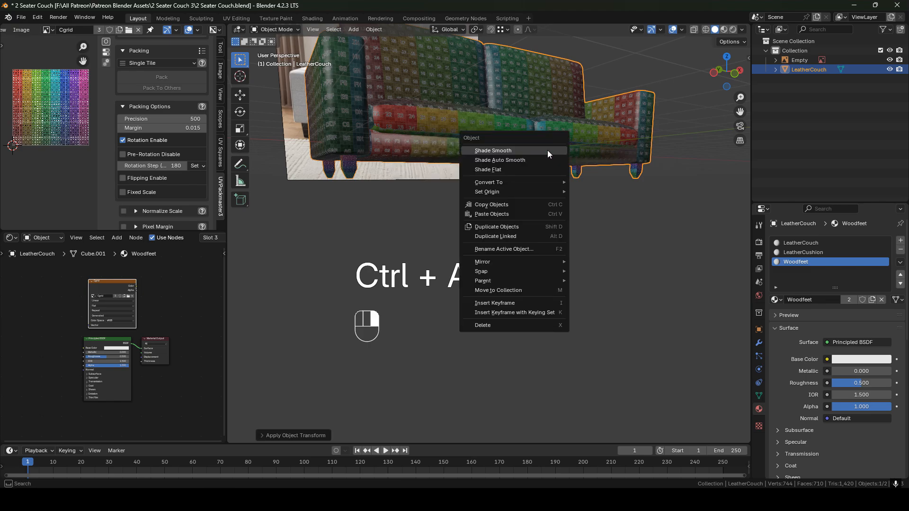
mouse_move(522, 191)
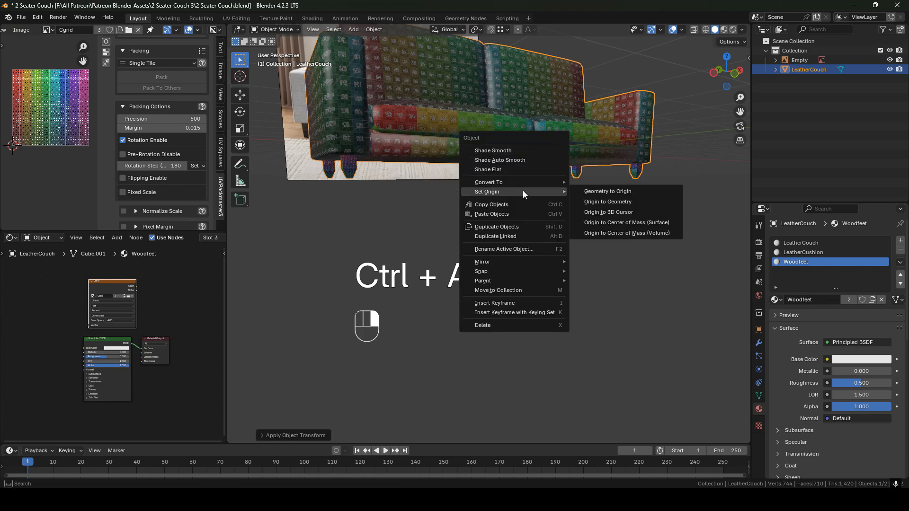
left_click(609, 211)
middle_click_drag(543, 138, 539, 194, "shift")
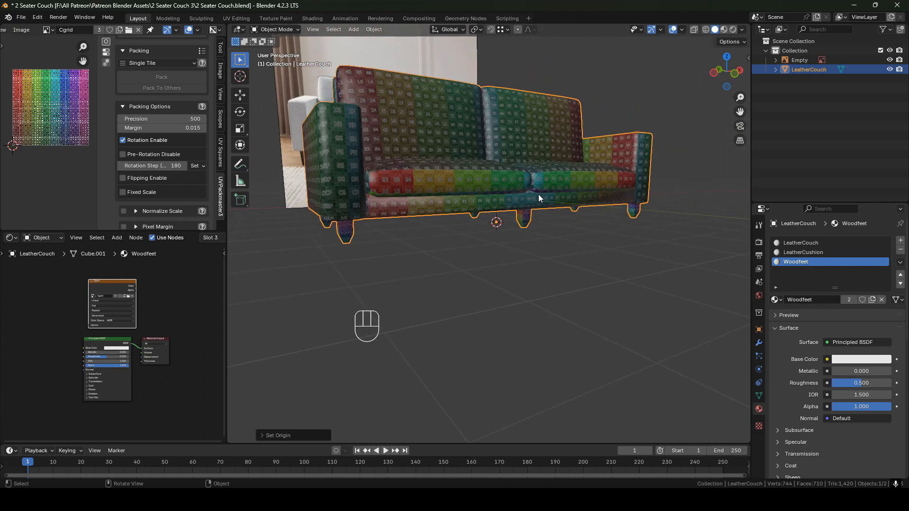
Set the couch's X, Y and Z location to 0 m.
key("n")
left_click_drag(685, 81, 687, 97)
type("0")
key("Return")
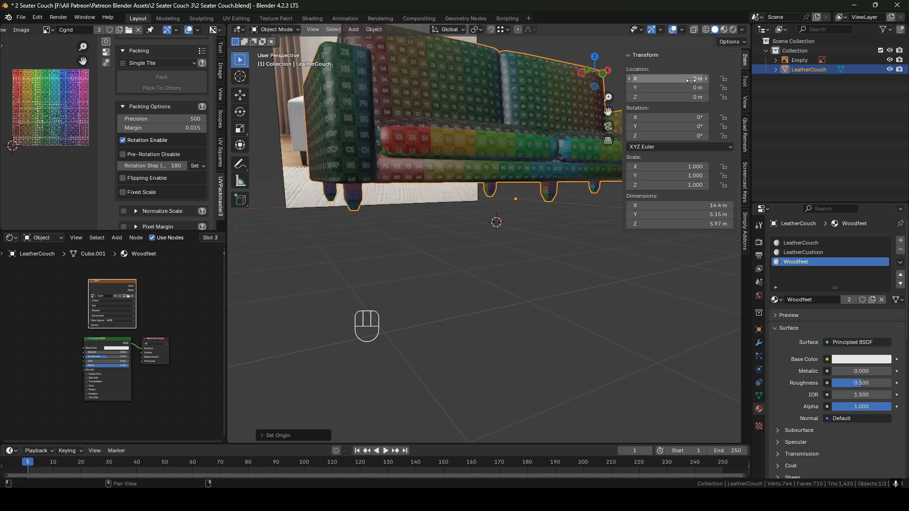
scroll(442, 130, "down", 1)
middle_click_drag(478, 166, 496, 183)
middle_click_drag(557, 180, 530, 194, "shift")
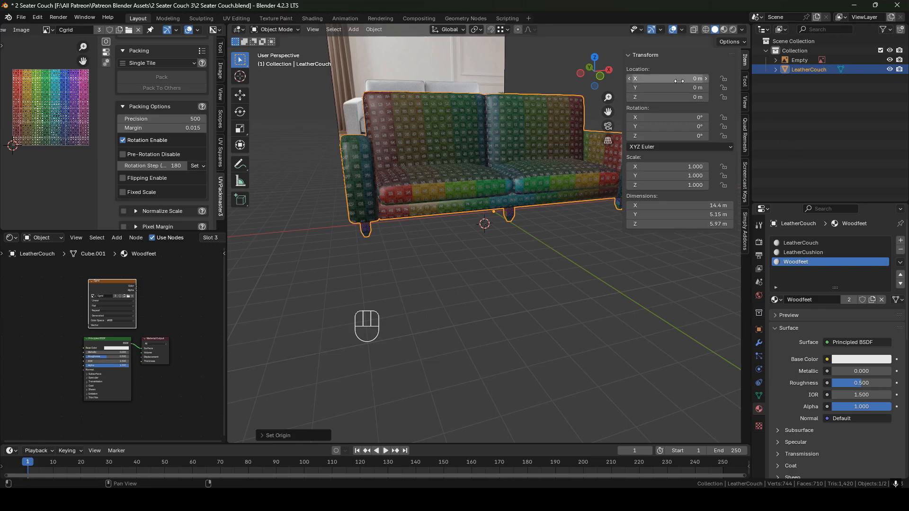
key("n")
Apply the object transform to the couch again at its new location.
scroll(524, 183, "up", 1)
middle_click_drag(524, 183, 501, 184)
middle_click_drag(412, 206, 521, 206)
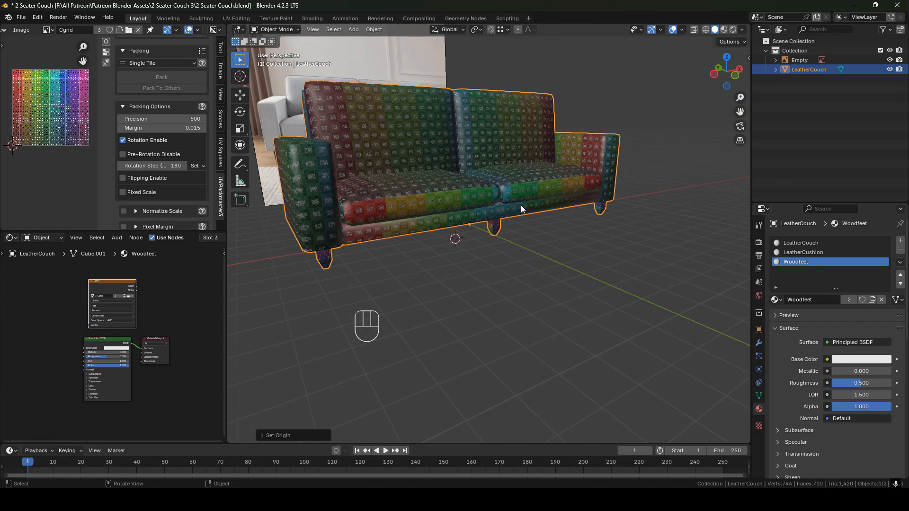
key("ctrl+a")
left_click(482, 206)
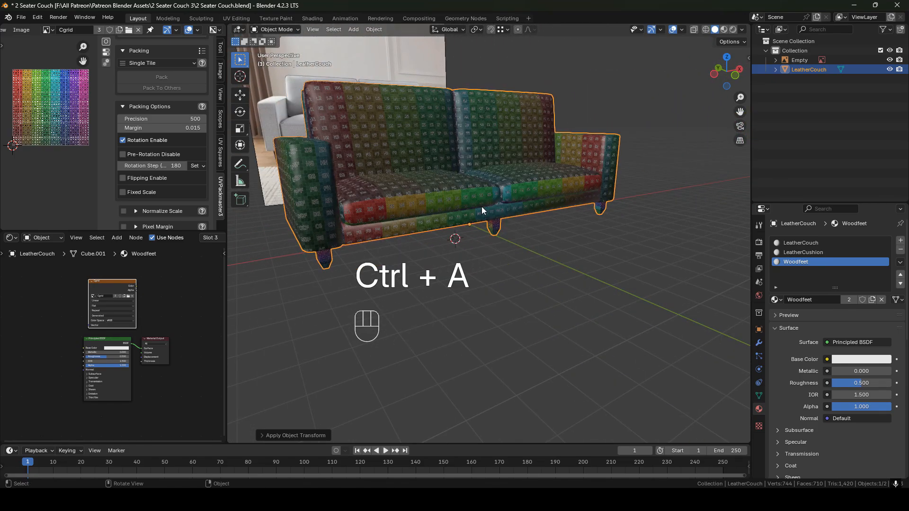
Export the couch as LeatherCouch.fbx into the 2 Seater Couch 3 folder, limited to selected objects.
middle_click_drag(481, 206, 537, 212)
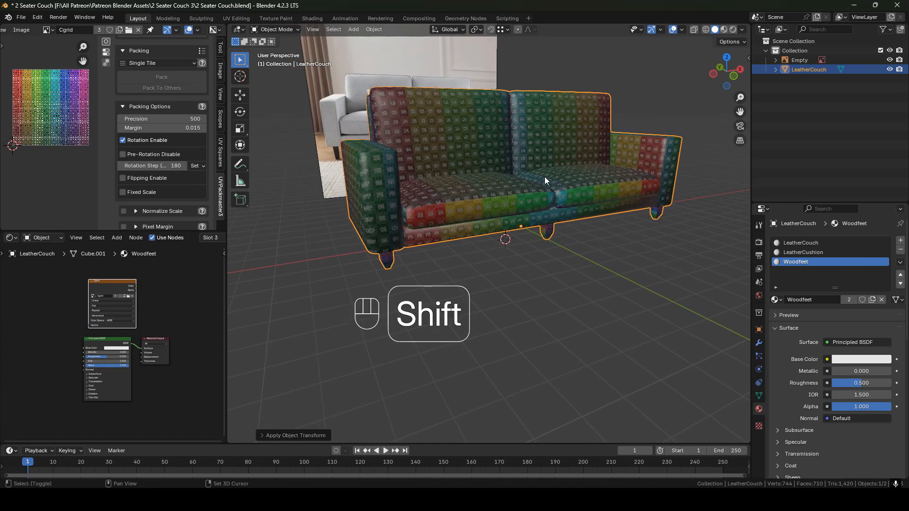
middle_click_drag(545, 176, 543, 213, "shift")
middle_click_drag(544, 251, 535, 262, "shift")
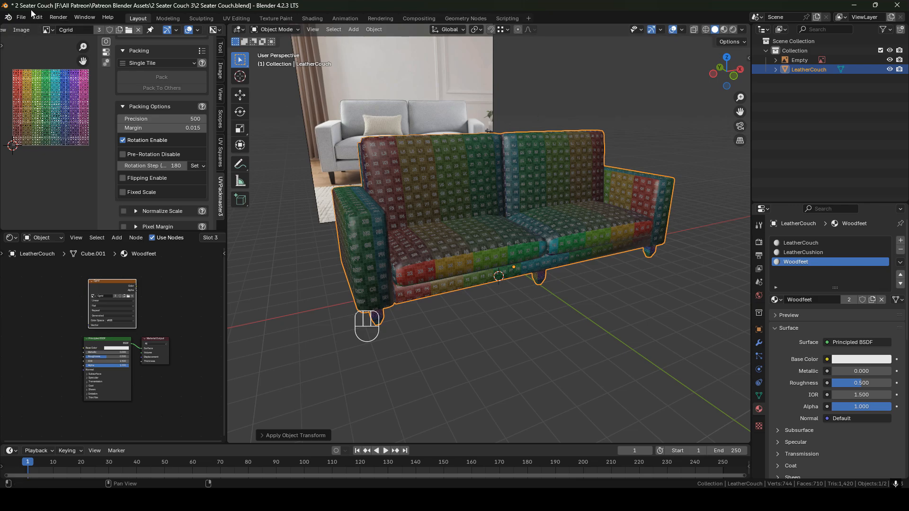
left_click(22, 18)
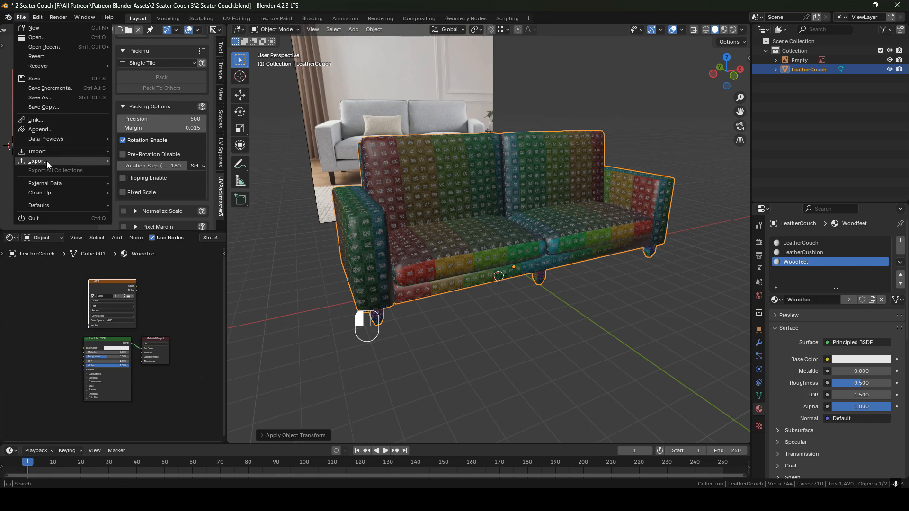
mouse_move(60, 164)
left_click(146, 245)
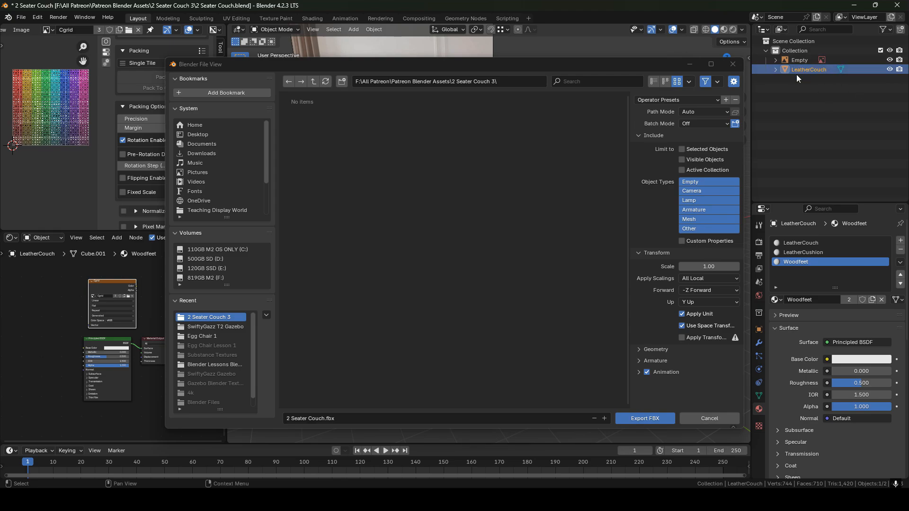
left_click(379, 419)
key("ctrl+a")
type("LeatherCouch")
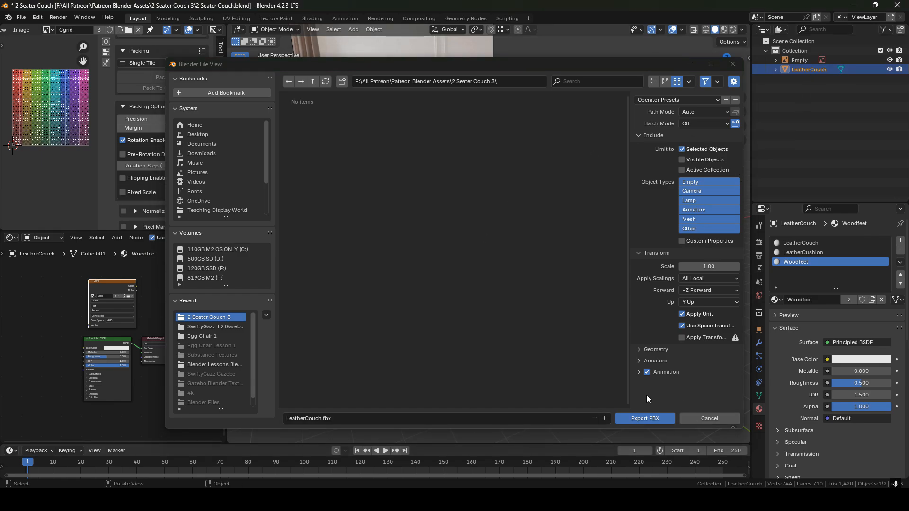
left_click(635, 419)
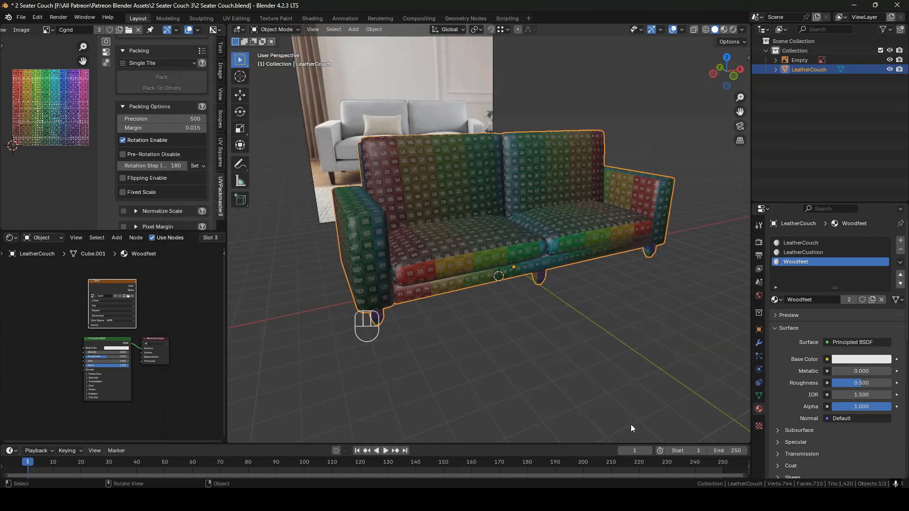
Change the viewport shading colour from texture to Material and enable Cavity.
middle_click_drag(433, 425, 709, 101)
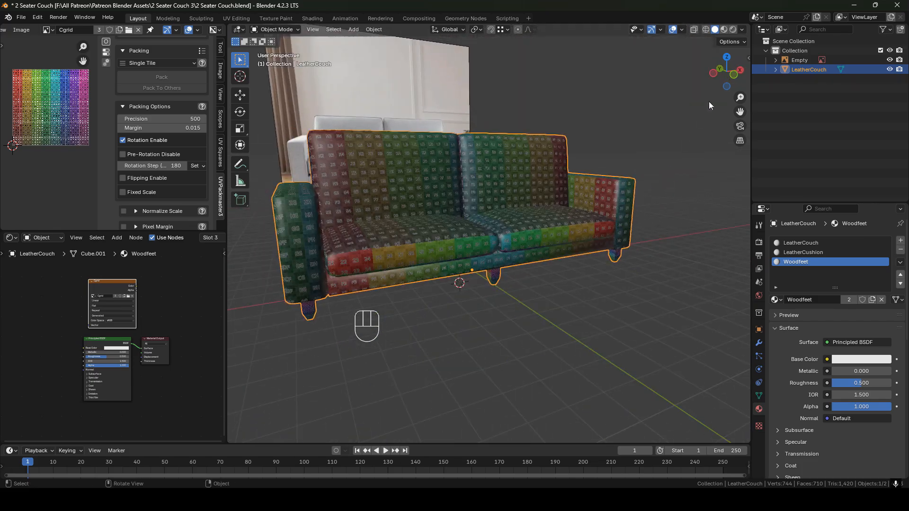
left_click(742, 29)
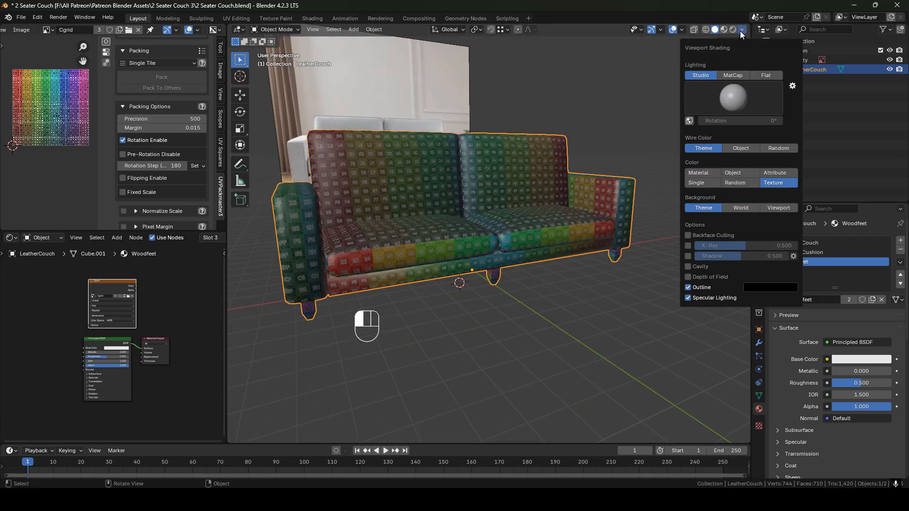
left_click(697, 172)
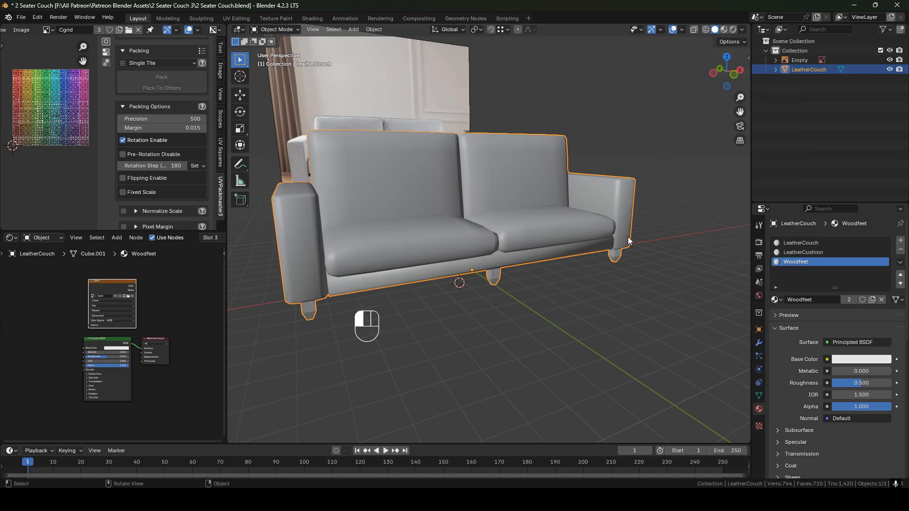
left_click(741, 31)
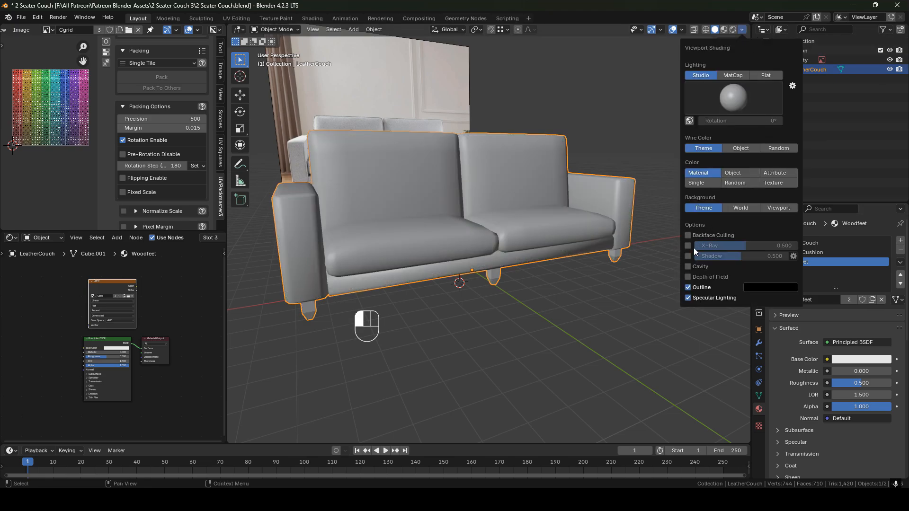
left_click(689, 267)
mouse_move(470, 243)
middle_mouse_down()
mouse_move(454, 265)
mouse_move(429, 254)
mouse_move(396, 262)
mouse_move(615, 313)
middle_mouse_up()
middle_click_drag(429, 232, 545, 195)
Apply Shade Smooth to the couch and inspect the shading around its feet.
right_click(545, 195)
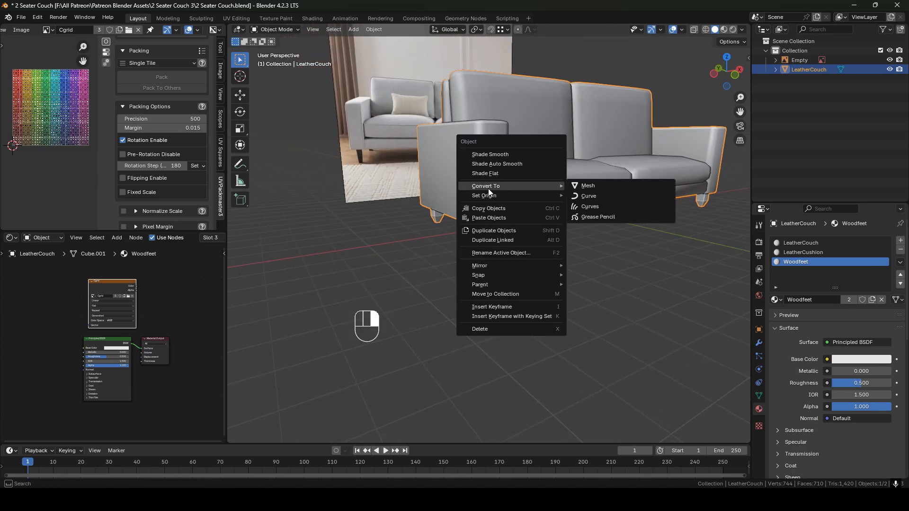
left_click(490, 156)
scroll(529, 214, "up", 4)
middle_click_drag(529, 214, 450, 211)
In Edit Mode with edge selection, select the upper and lower vertical edge rings of the front corner foot.
key("Tab")
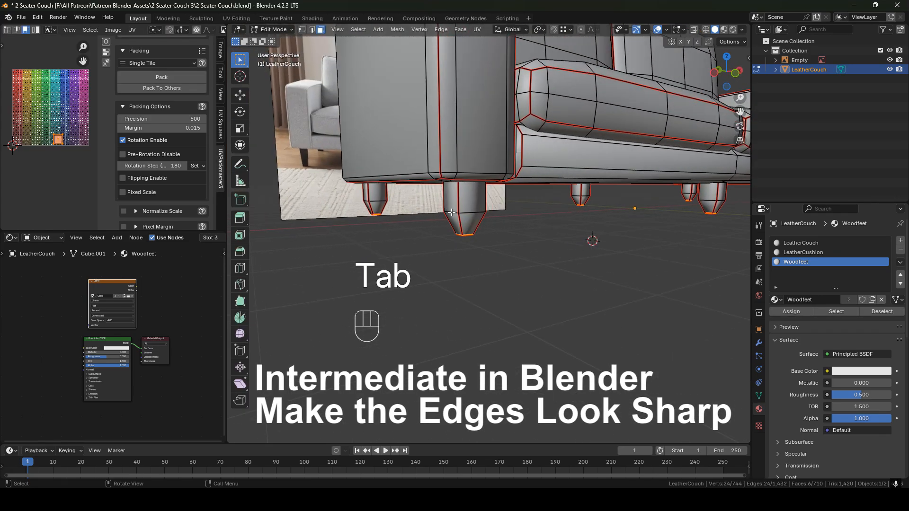
key("2")
left_click(455, 200)
middle_click_drag(455, 199, 529, 196)
middle_click_drag(529, 196, 494, 207)
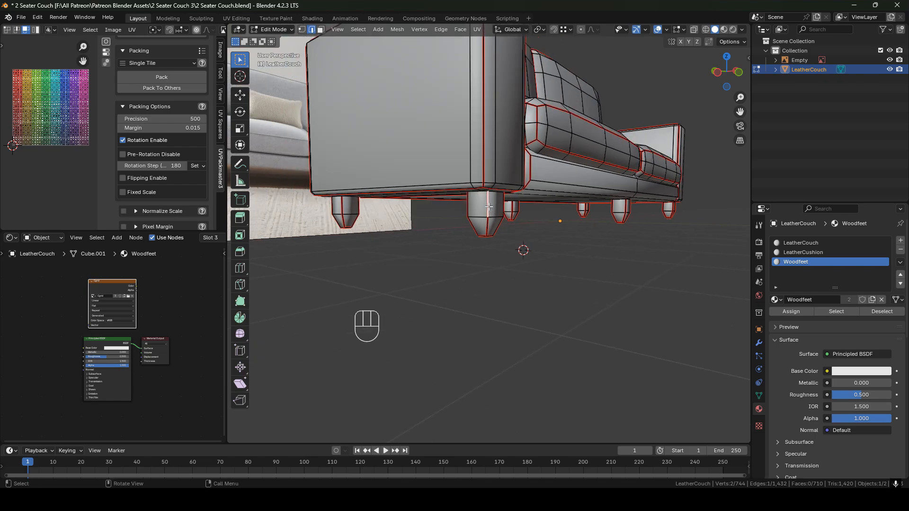
left_click(489, 205, "ctrl+alt+shift")
left_click(487, 224, "ctrl+alt+shift")
scroll(487, 225, "up", 2)
mouse_move(487, 224)
middle_mouse_down()
mouse_move(495, 165)
mouse_move(487, 224)
middle_mouse_up()
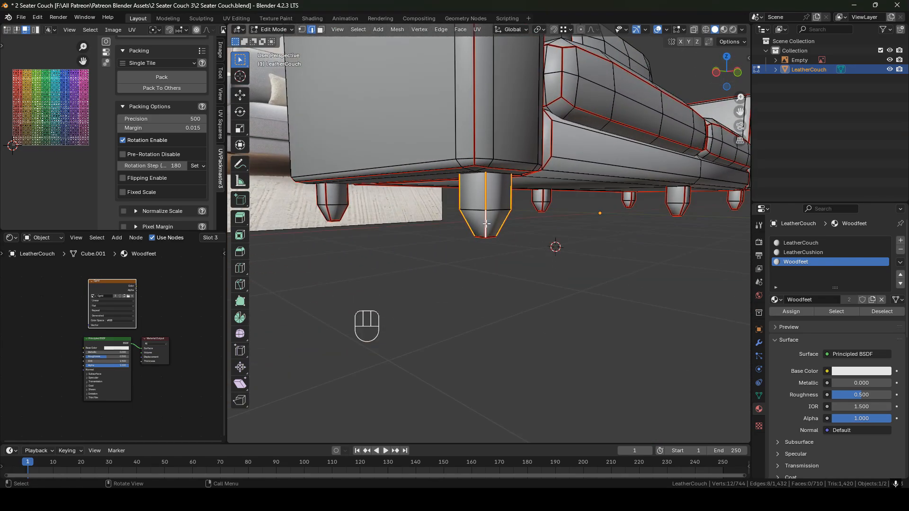
Add the vertical edge rings of the remaining couch feet to the selection.
left_click(345, 195, "ctrl+alt+shift")
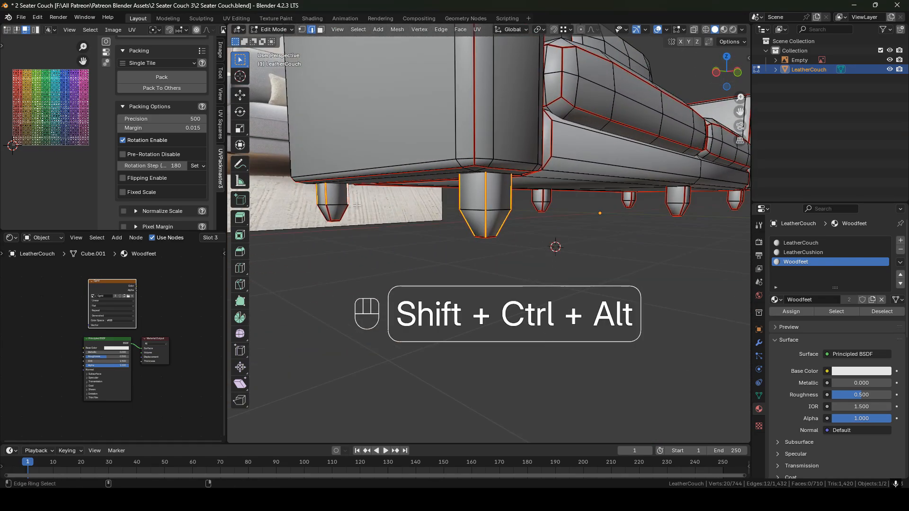
left_click(344, 213, "ctrl+alt+shift")
left_click(544, 198, "ctrl+alt+shift")
left_click(686, 194, "ctrl+alt+shift")
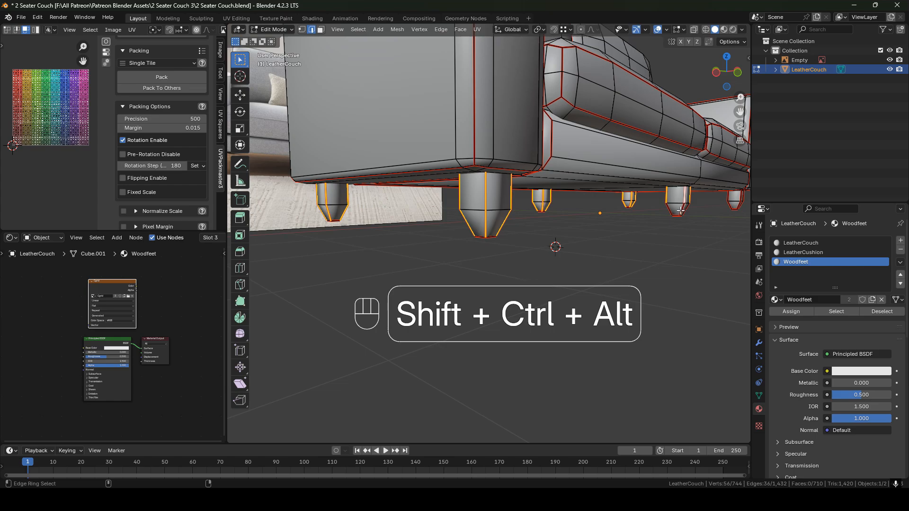
left_click(682, 211, "ctrl+alt+shift")
middle_click_drag(682, 212, 558, 207, "shift")
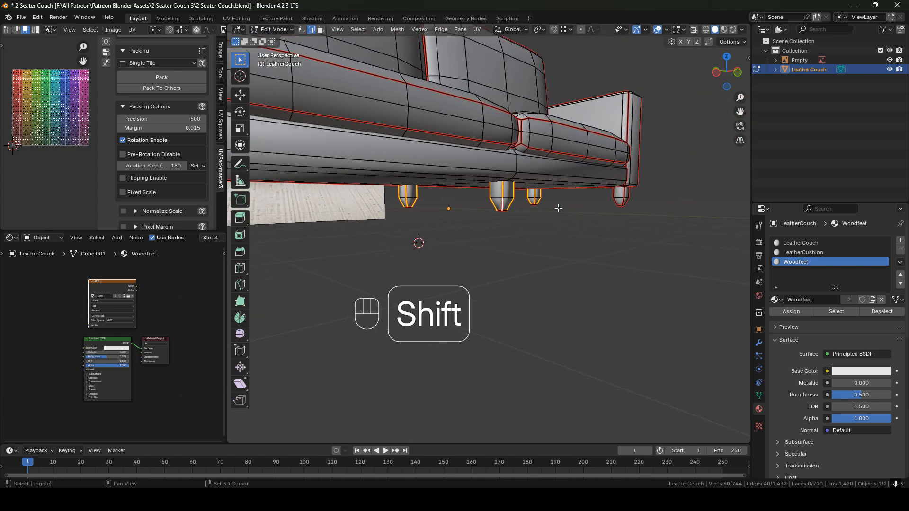
left_click(621, 201, "ctrl+alt+shift")
middle_click_drag(620, 201, 541, 212)
Mark the feet's selected vertical edges as sharp, check the shading in Object Mode, and return to Edit Mode.
key("2")
right_click(541, 211)
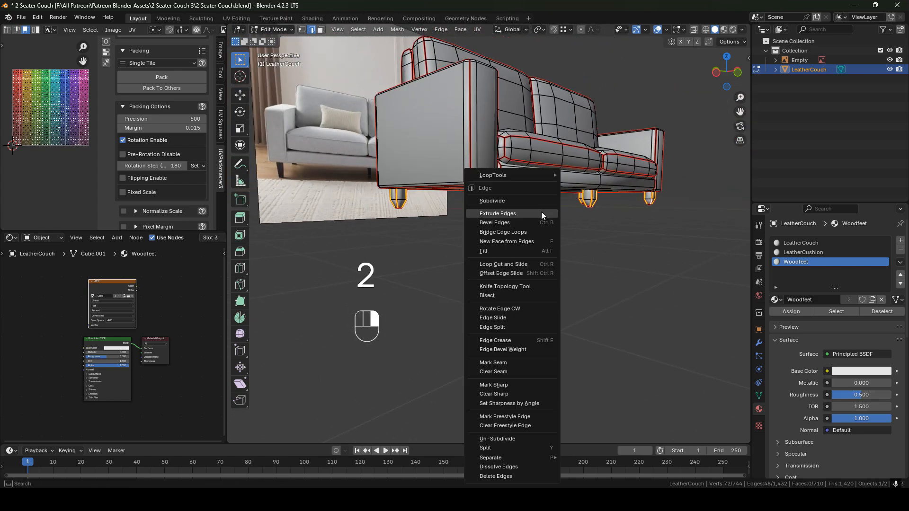
left_click(498, 385)
key("Tab")
middle_click_drag(532, 173, 530, 152)
scroll(475, 195, "up", 2)
middle_click_drag(475, 194, 439, 124)
key("Tab")
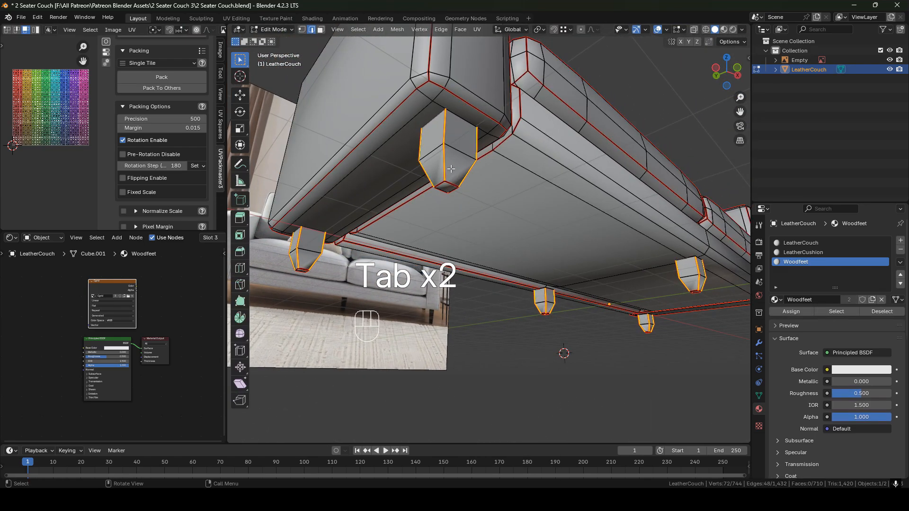
In face selection mode, select the bottom faces of the first four couch feet, undoing the stray side-face selection.
scroll(356, 270, "down", 1)
middle_click_drag(352, 274, 343, 249, "shift")
key("3")
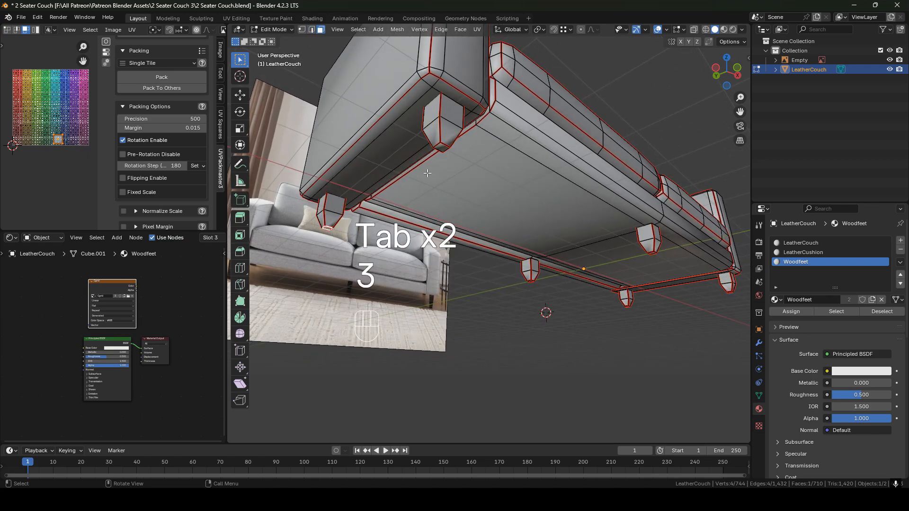
middle_click_drag(530, 267, 453, 180, "shift")
left_click(560, 150, "shift")
left_click(555, 139, "shift")
middle_click_drag(606, 191, 579, 176, "shift")
left_click(542, 119, "shift")
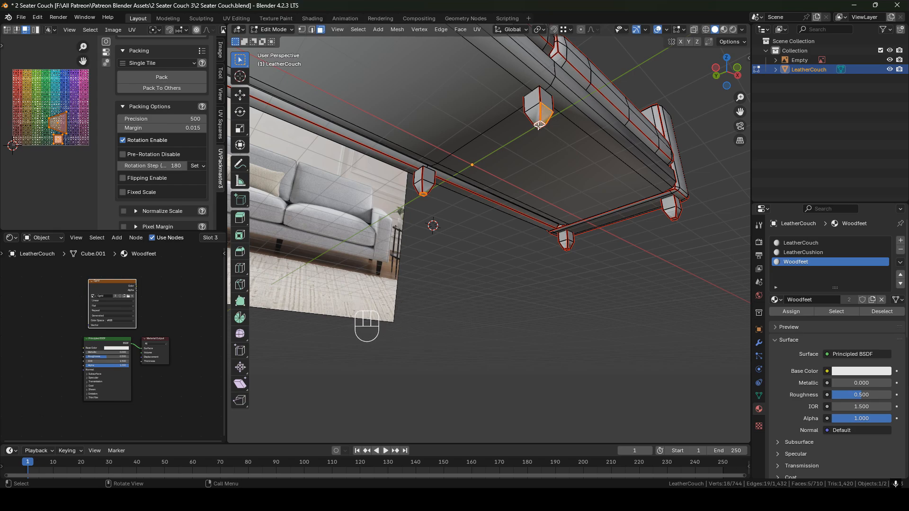
key("ctrl+z")
key("ctrl+z")
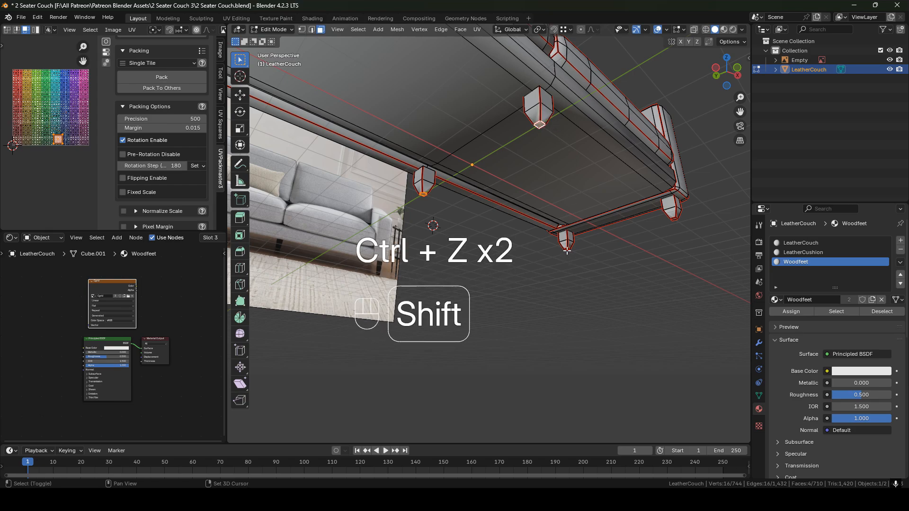
Add the bottom faces of the remaining two feet at the couch's far end to the selection.
middle_click_drag(602, 245, 502, 227, "shift")
scroll(503, 227, "up", 5)
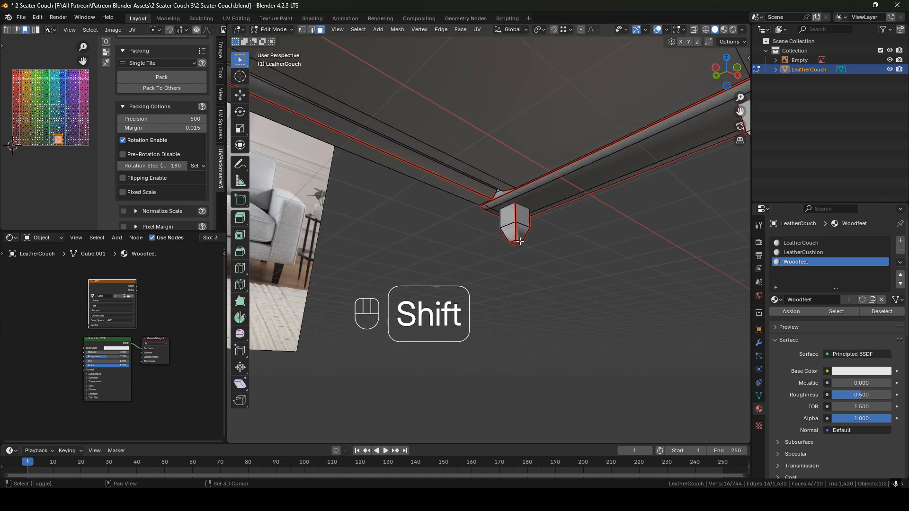
left_click(520, 240, "shift")
scroll(520, 241, "down", 4)
left_click(555, 178, "shift")
Switch to edge selection, mark the edges around the feet's bottom faces as sharp, and return to Object Mode.
key("2")
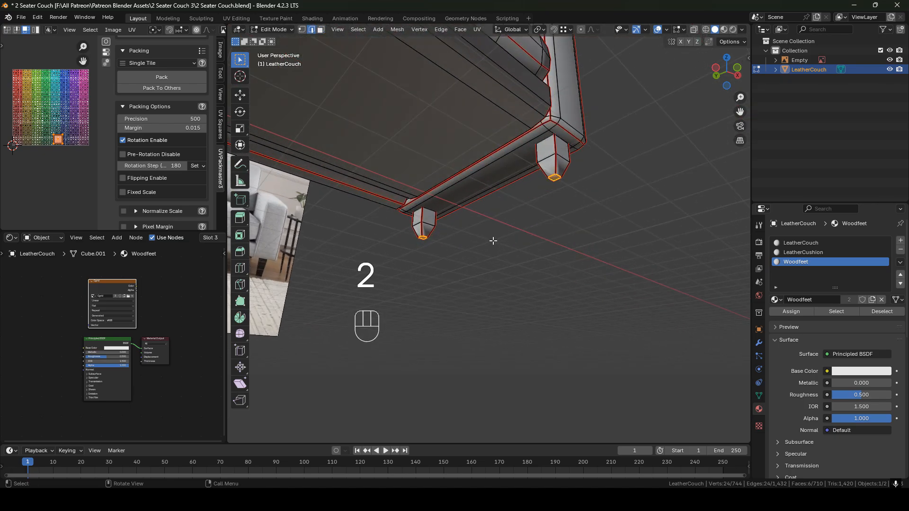
right_click(501, 242)
left_click(473, 241)
middle_click_drag(473, 241, 482, 231)
scroll(482, 232, "down", 3)
middle_click_drag(416, 189, 509, 239, "shift")
key("Tab")
scroll(489, 231, "down", 2)
Inspect the couch's shading from below and from the front with the object deselected, and reselect the couch.
left_click(576, 294)
middle_click_drag(525, 193, 467, 202)
middle_click_drag(466, 202, 496, 252, "shift")
left_click(495, 251)
middle_click_drag(535, 208, 497, 213)
mouse_move(497, 213)
middle_mouse_down("shift")
mouse_move(673, 223)
mouse_move(483, 204)
middle_mouse_up("shift")
middle_click_drag(483, 204, 591, 212)
scroll(545, 231, "down", 2)
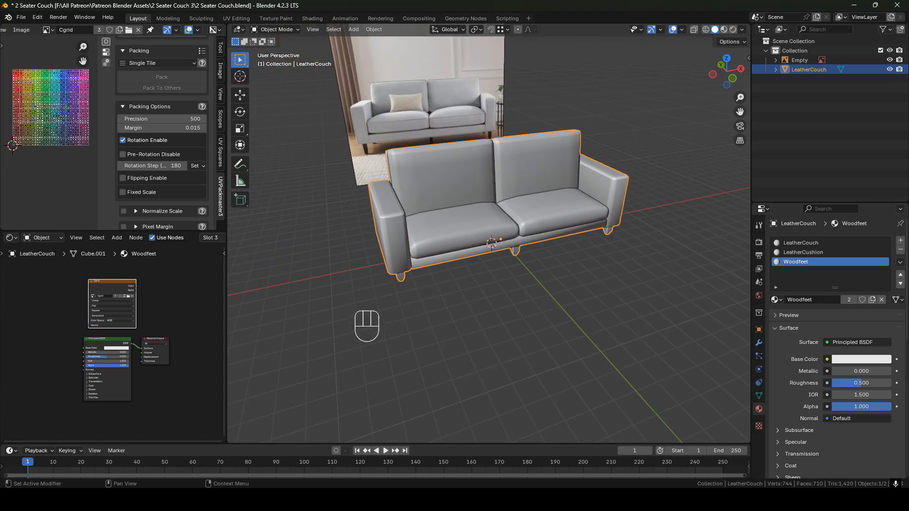
mouse_move(506, 215)
middle_mouse_down("shift")
mouse_move(526, 247)
mouse_move(517, 223)
middle_mouse_up("shift")
scroll(515, 226, "up", 1)
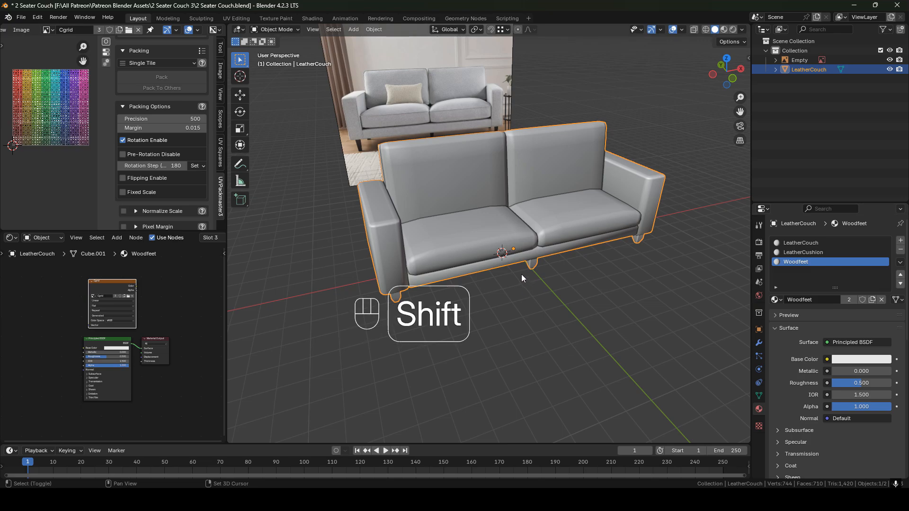
middle_click_drag(521, 274, 524, 282, "shift")
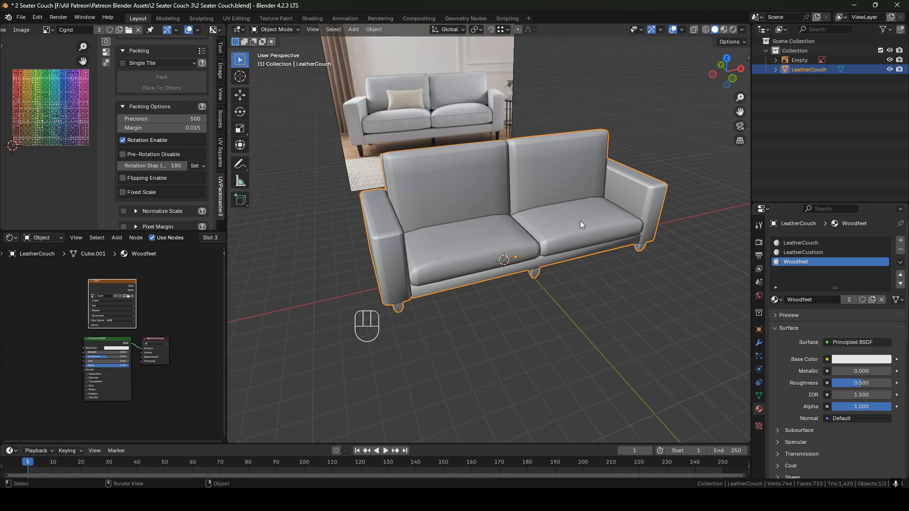
middle_click_drag(582, 224, 480, 224)
middle_click_drag(472, 220, 493, 215, "shift")
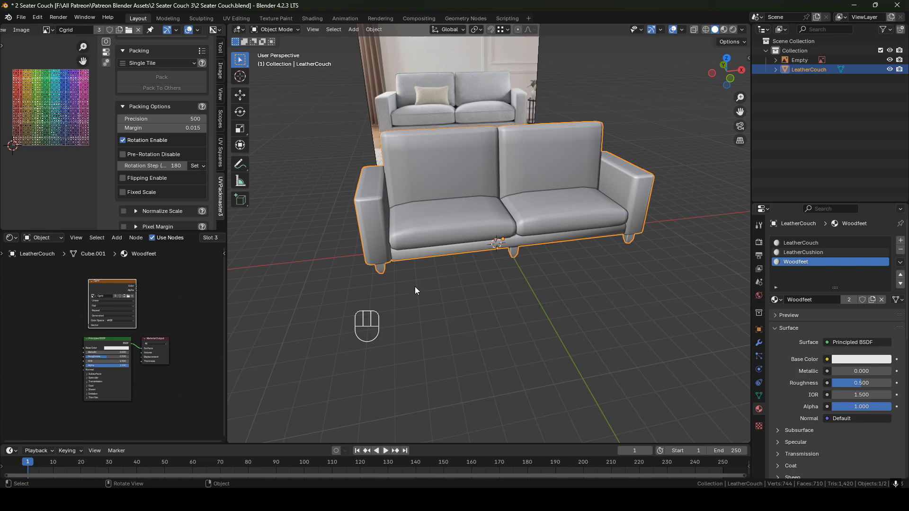
middle_click_drag(412, 300, 533, 251)
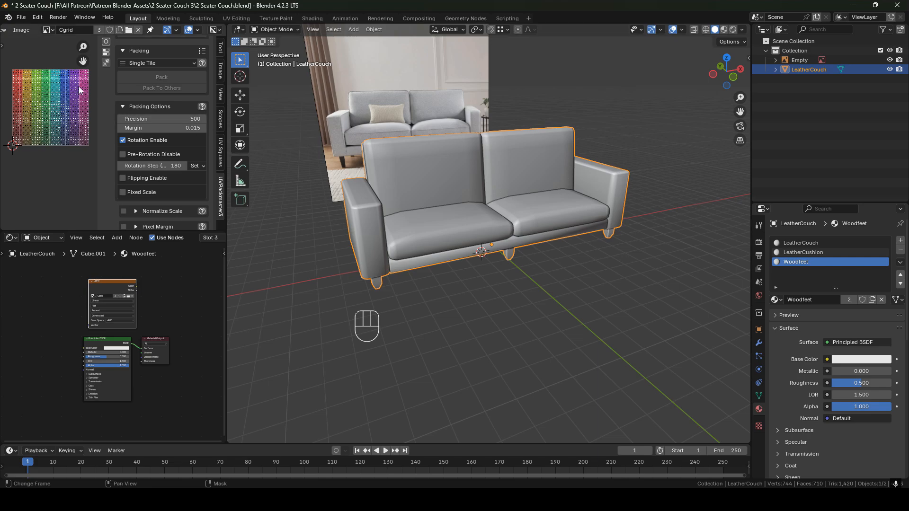
middle_click_drag(527, 229, 537, 211, "shift")
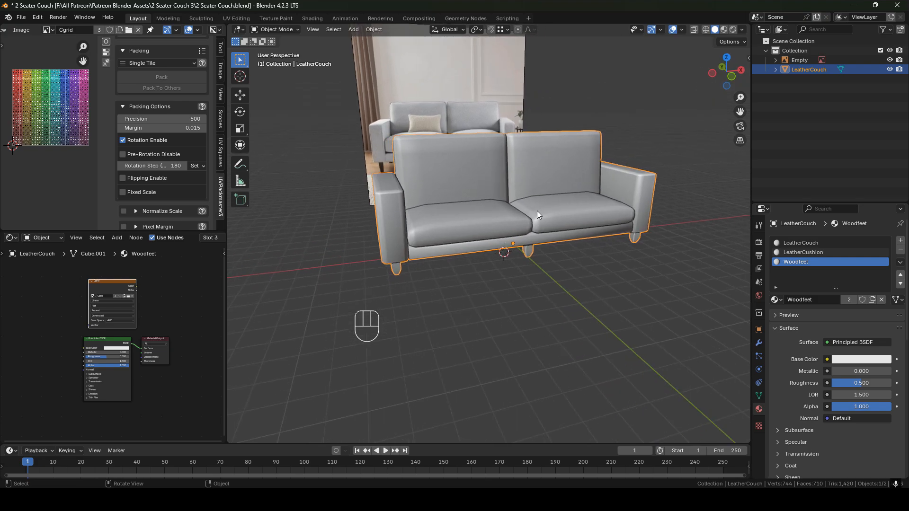